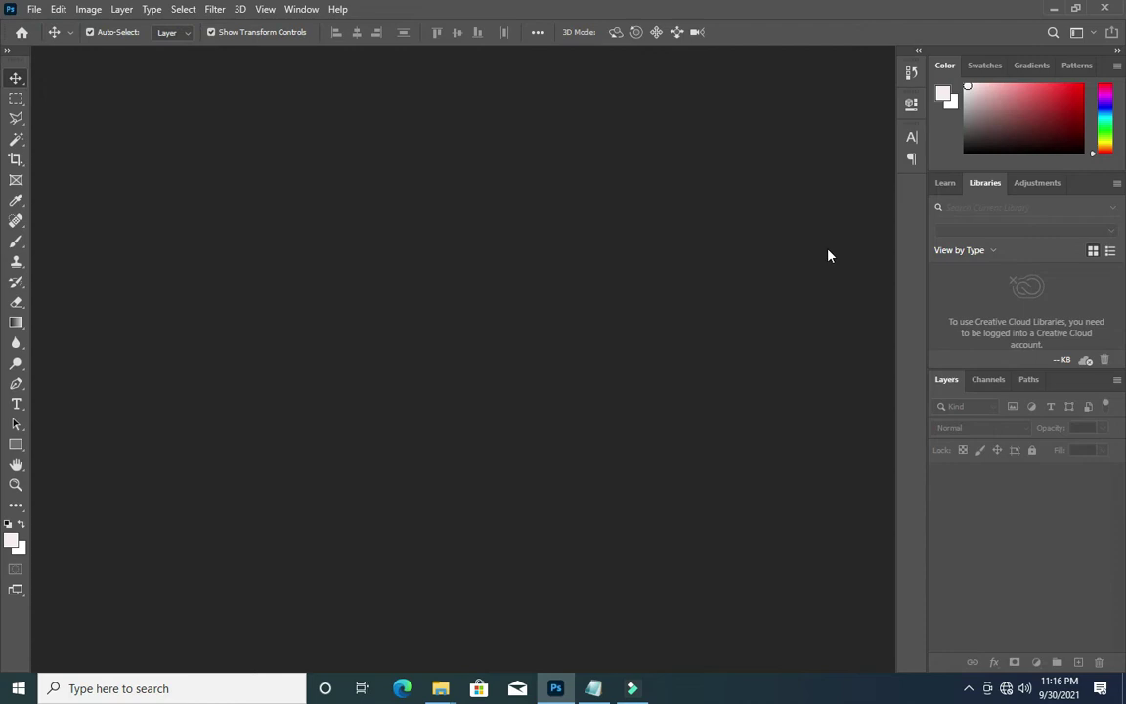
- Create a new 4 × 4 inch document at 300 ppi (1200 × 1200 px)
key(ctrl+n)
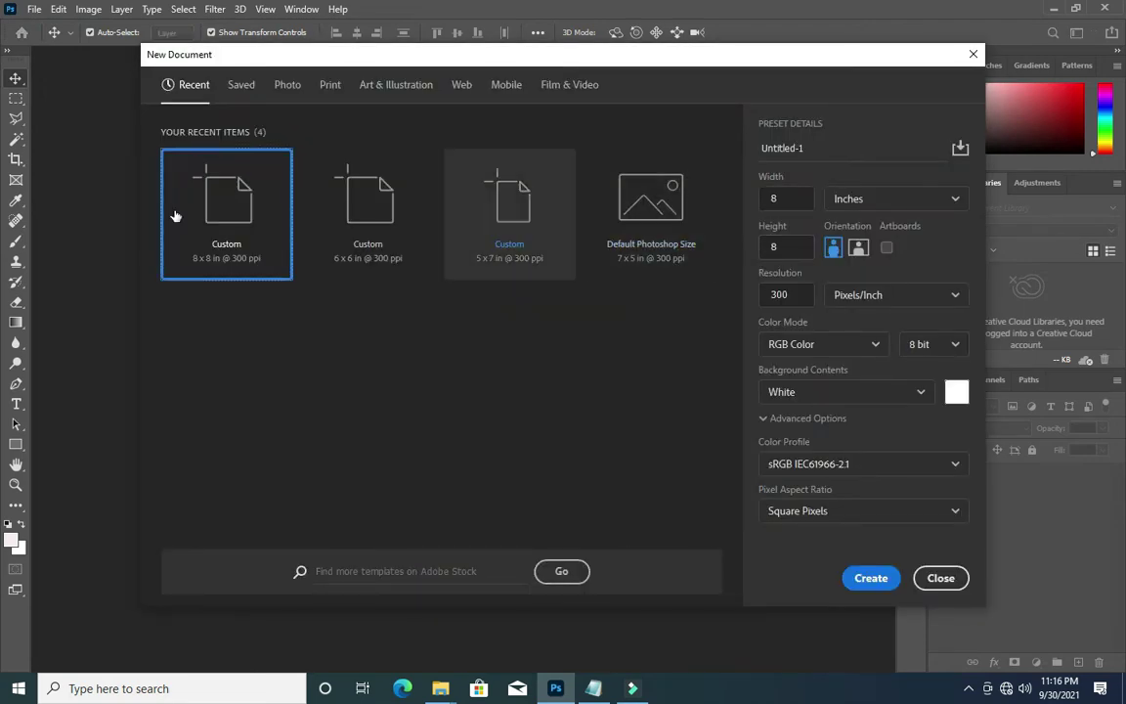
click(779, 198)
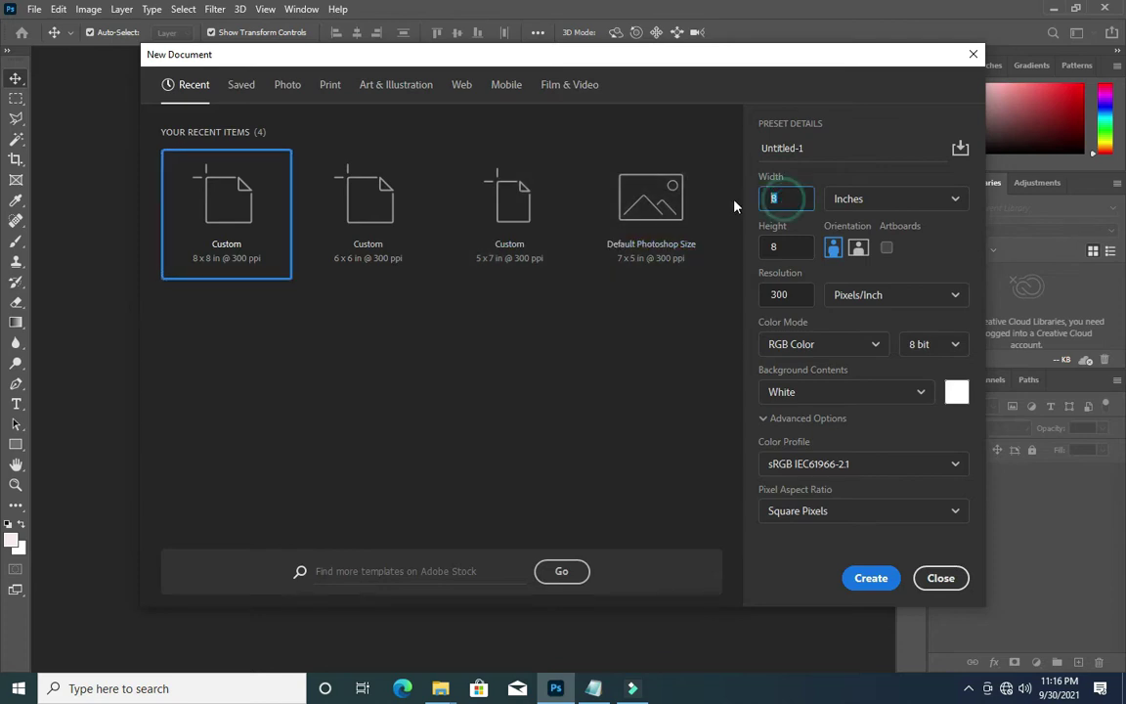
text(4)
click(804, 244)
text(4)
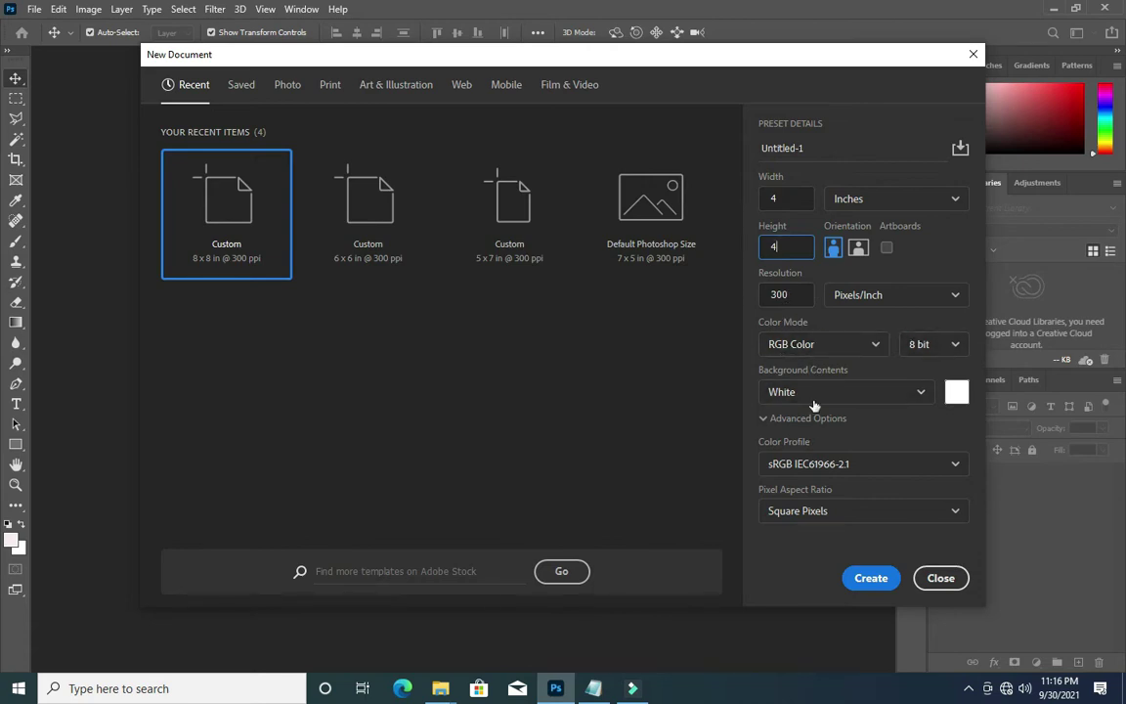
click(871, 579)
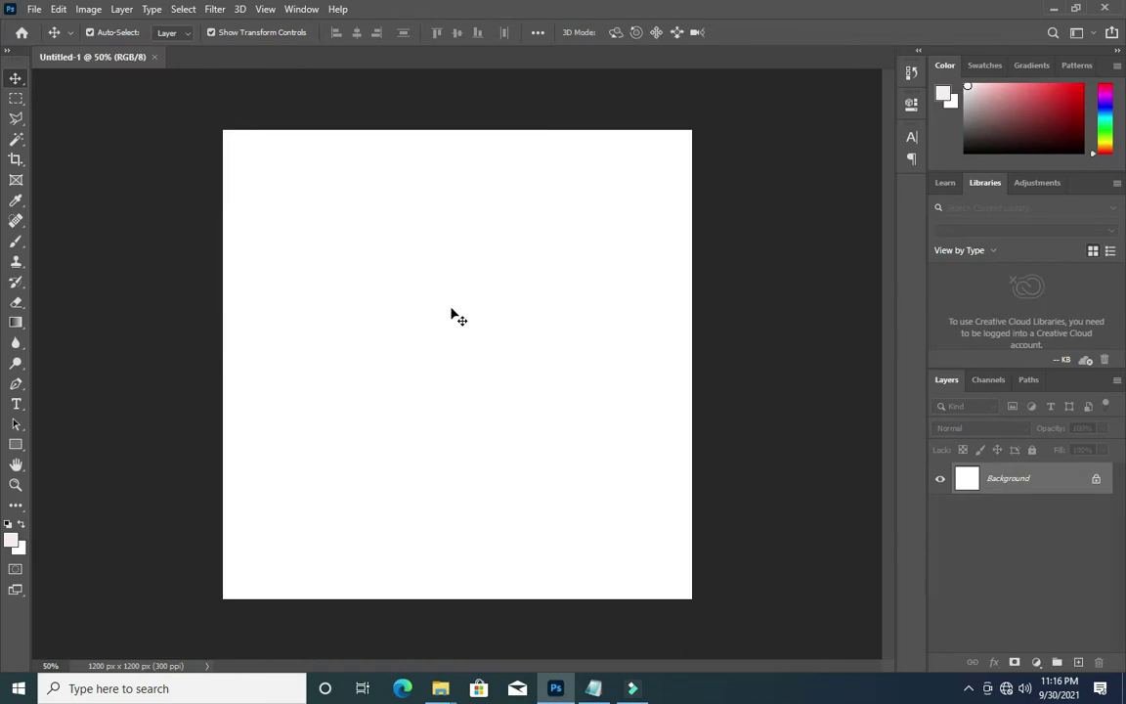
- Add a Solid Color fill layer coloured 330f58, copying the hex code from Notepad
right_click(1023, 480)
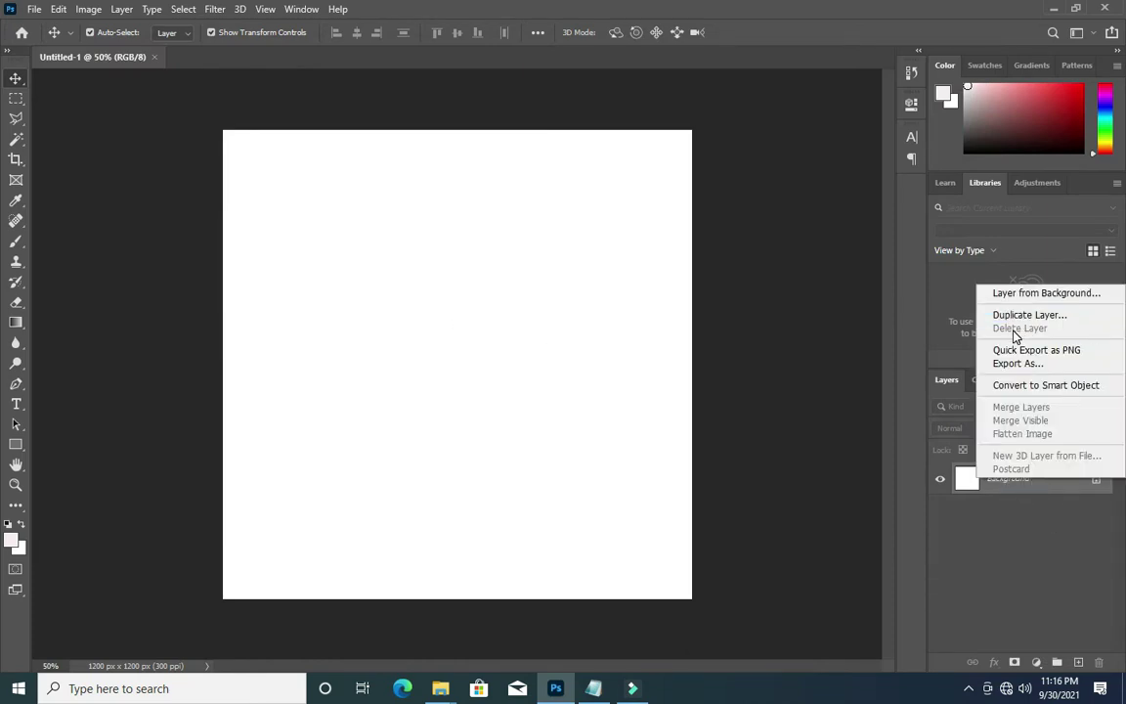
click(1025, 663)
click(1036, 662)
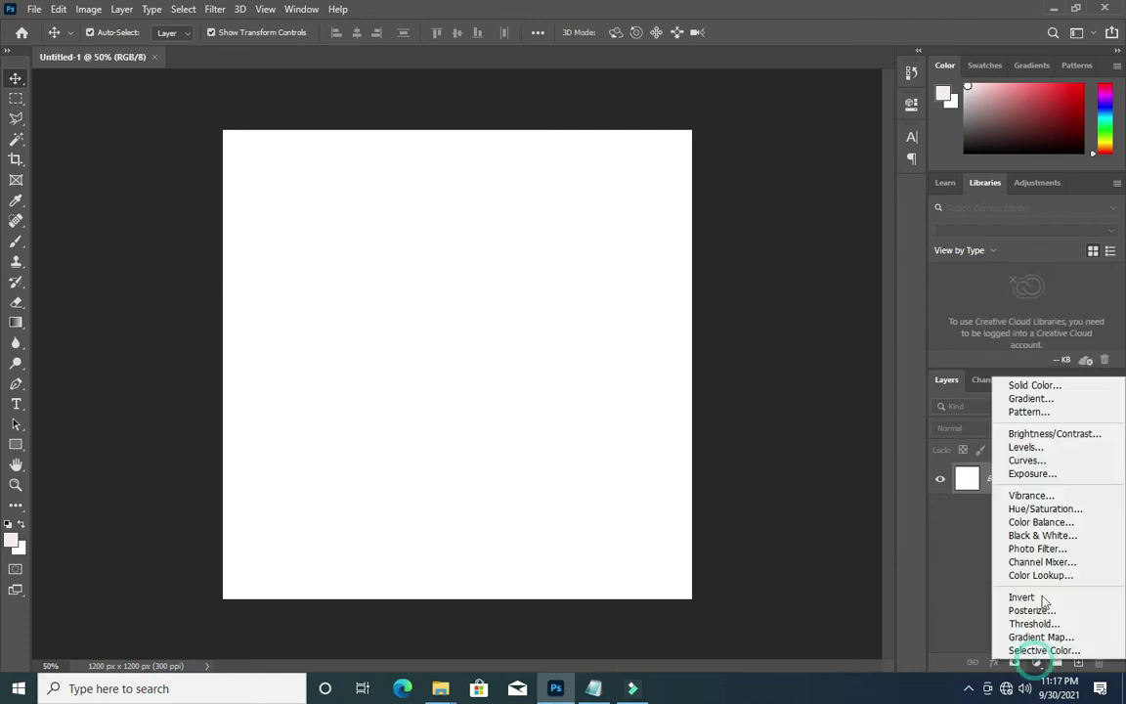
click(1031, 385)
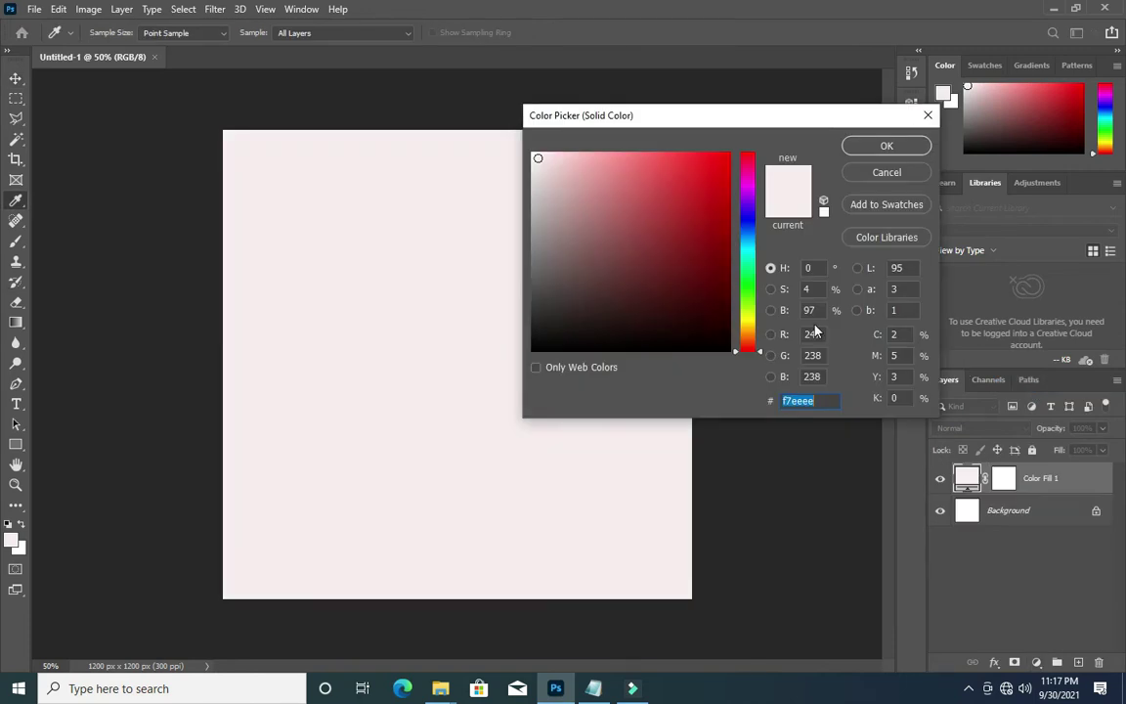
click(598, 692)
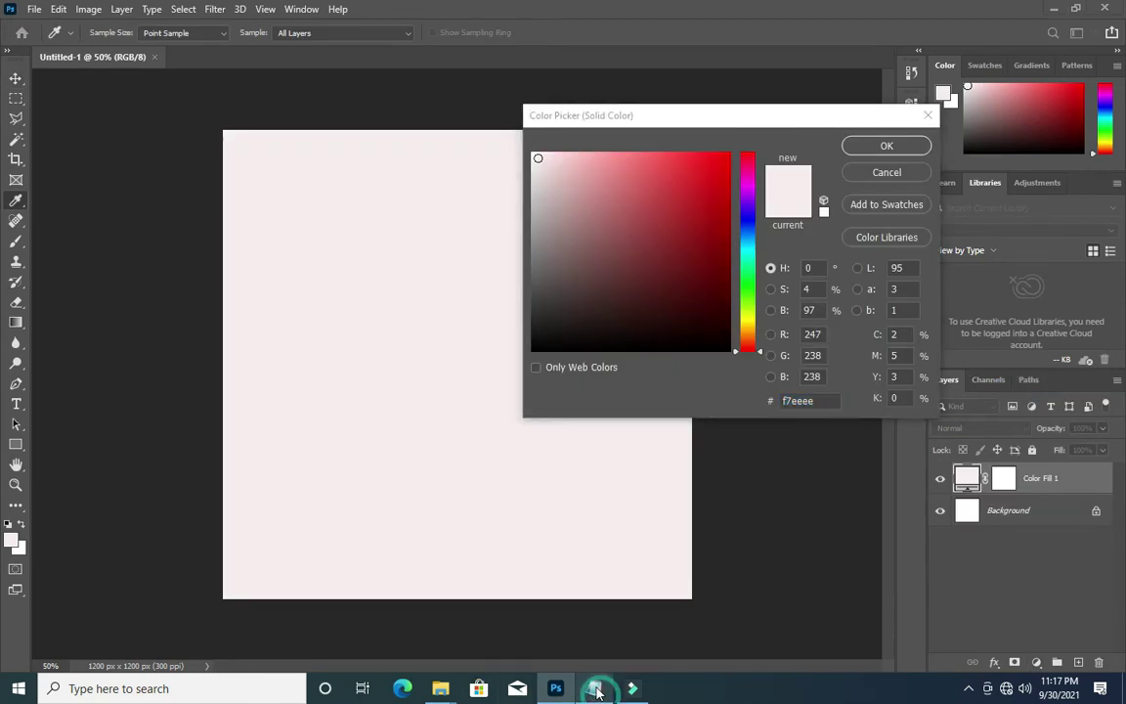
drag(160, 200, 121, 200)
key(ctrl+c)
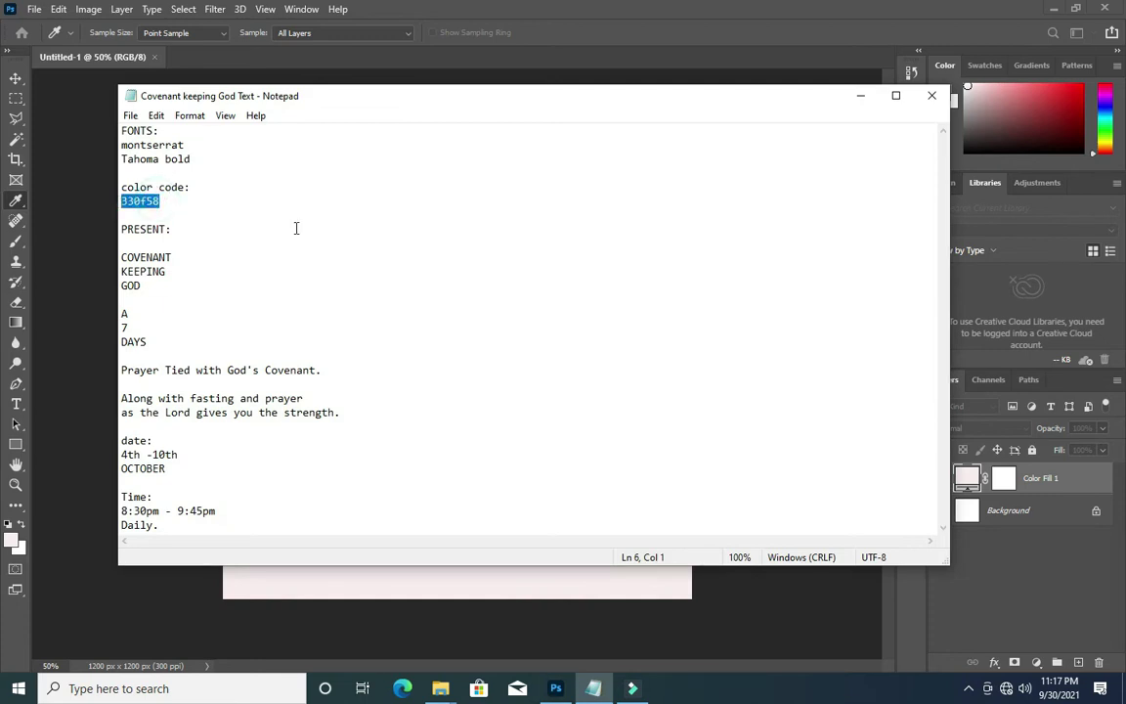
click(533, 626)
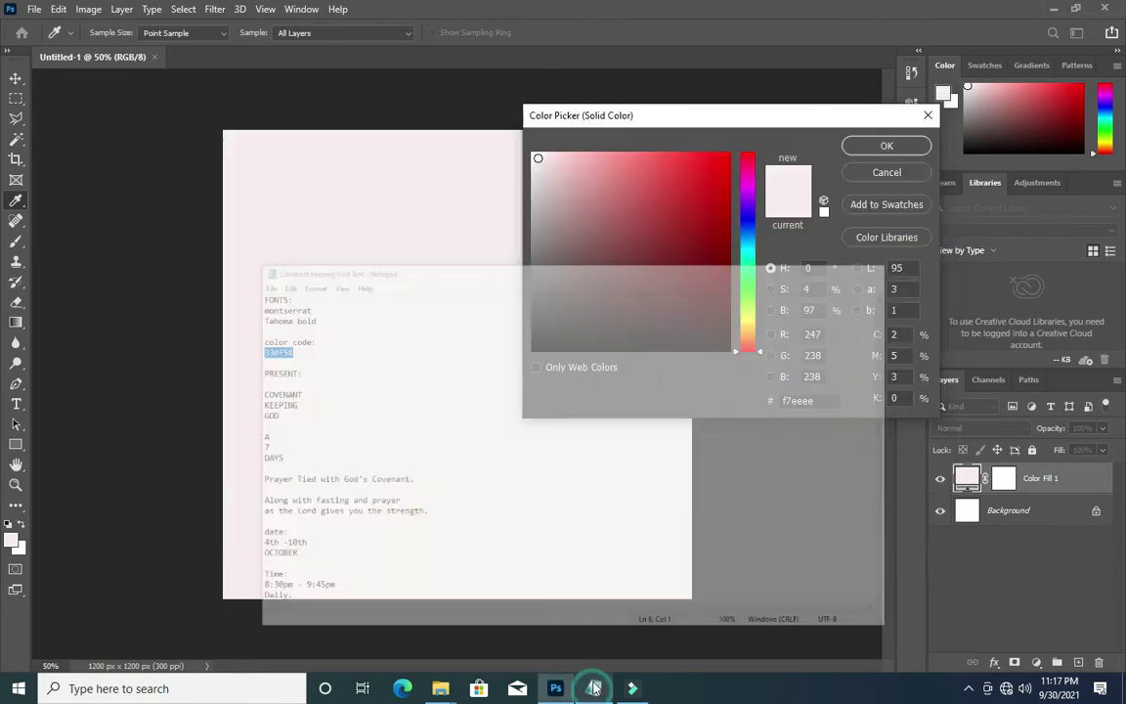
click(798, 401)
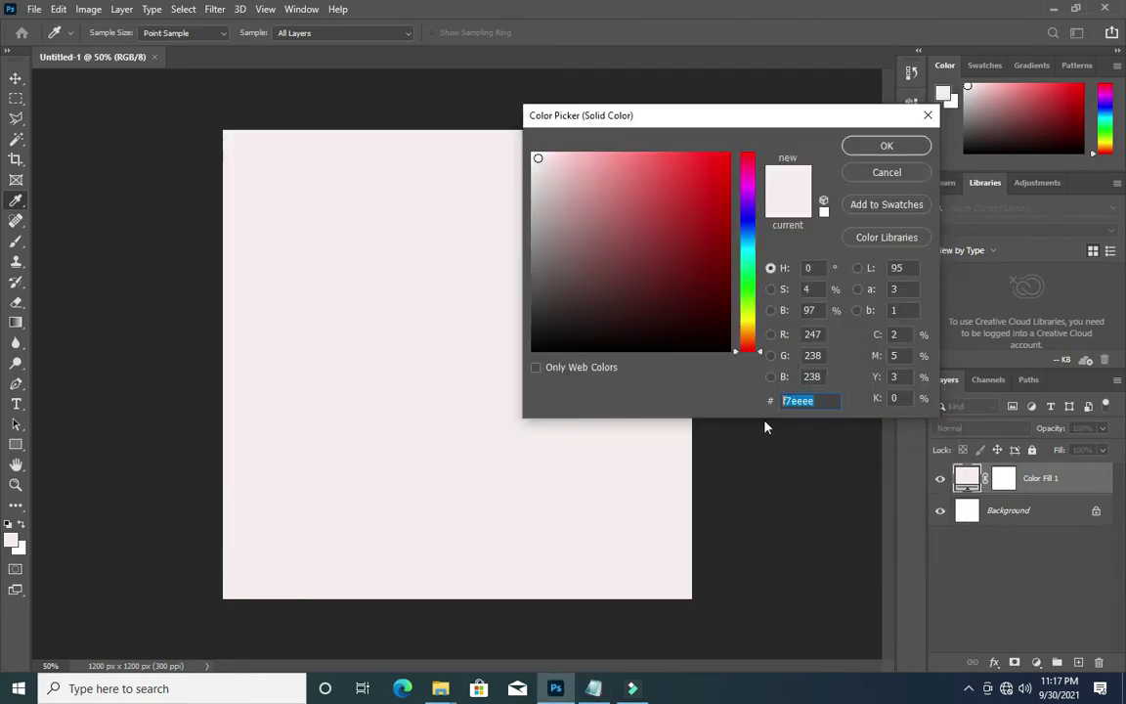
key(ctrl+v)
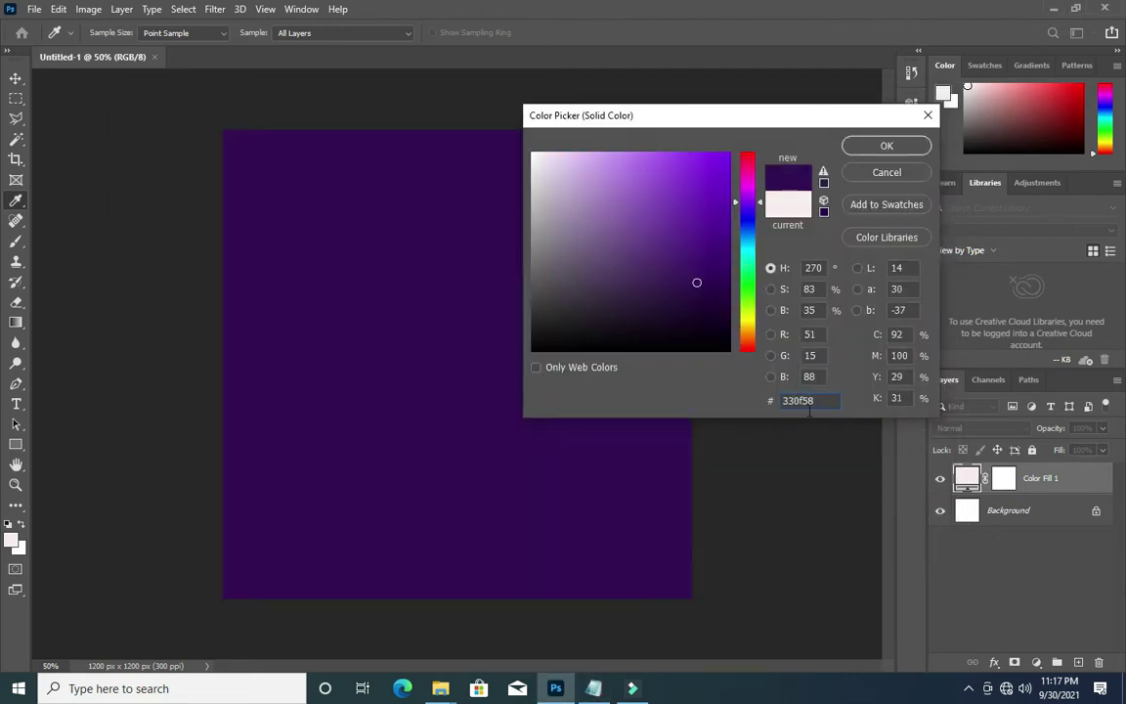
click(886, 146)
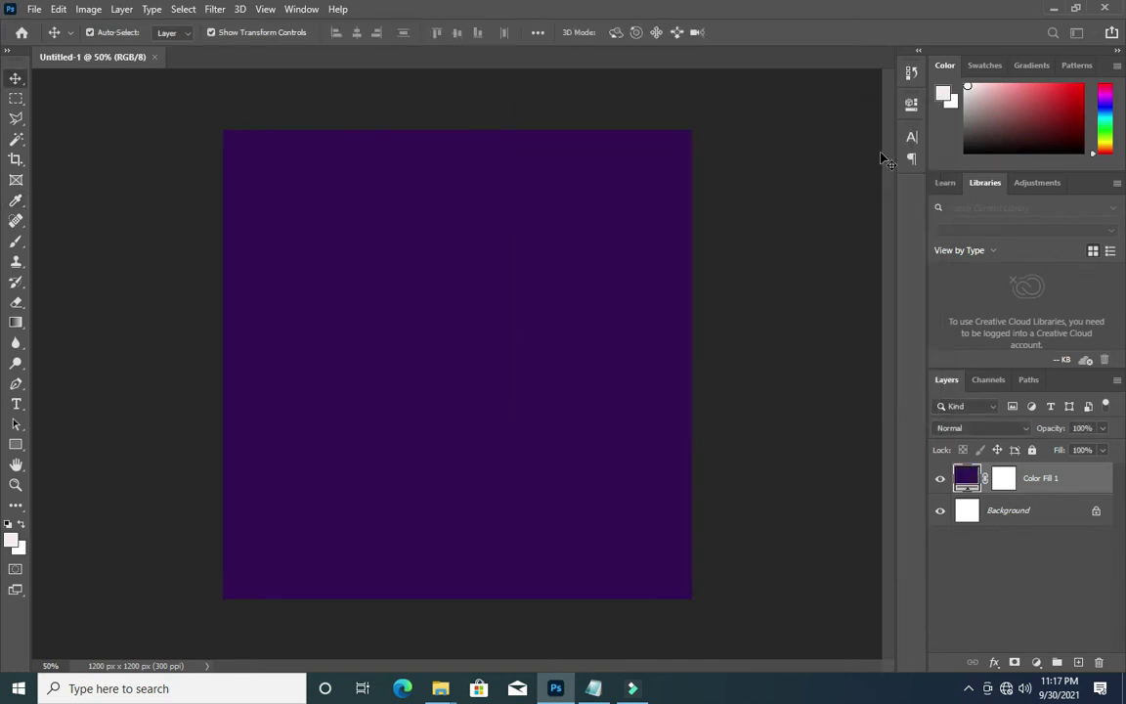
- Delete the white Background layer
click(1016, 516)
right_click(1016, 517)
click(1017, 361)
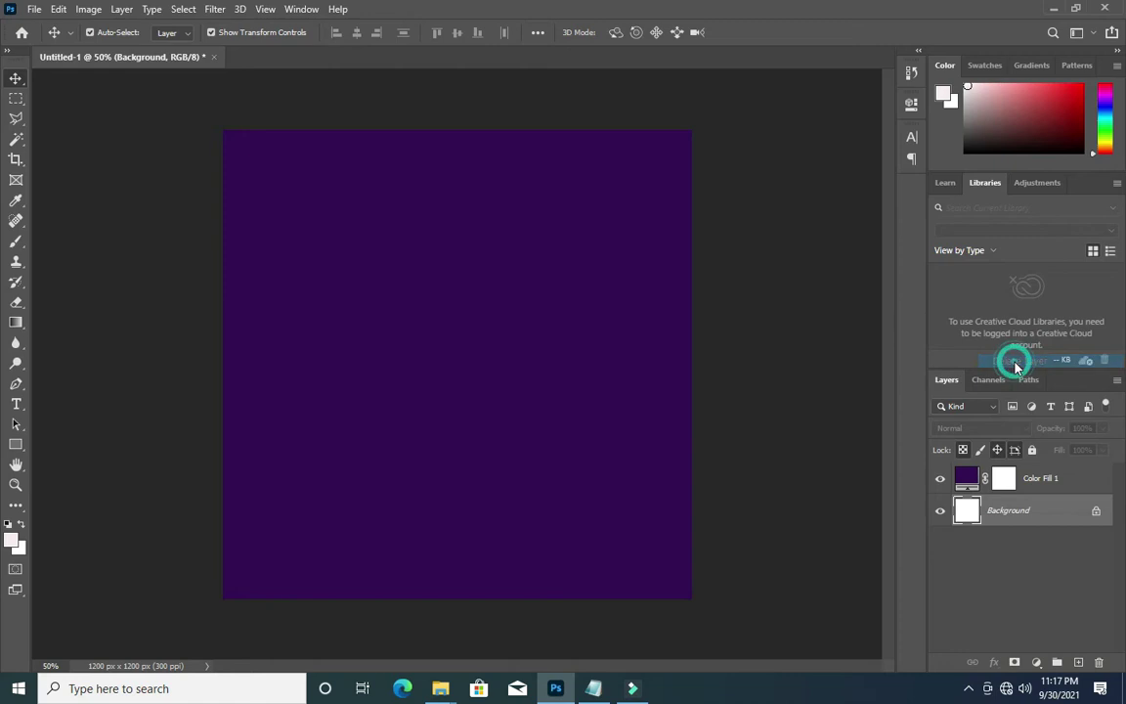
click(494, 260)
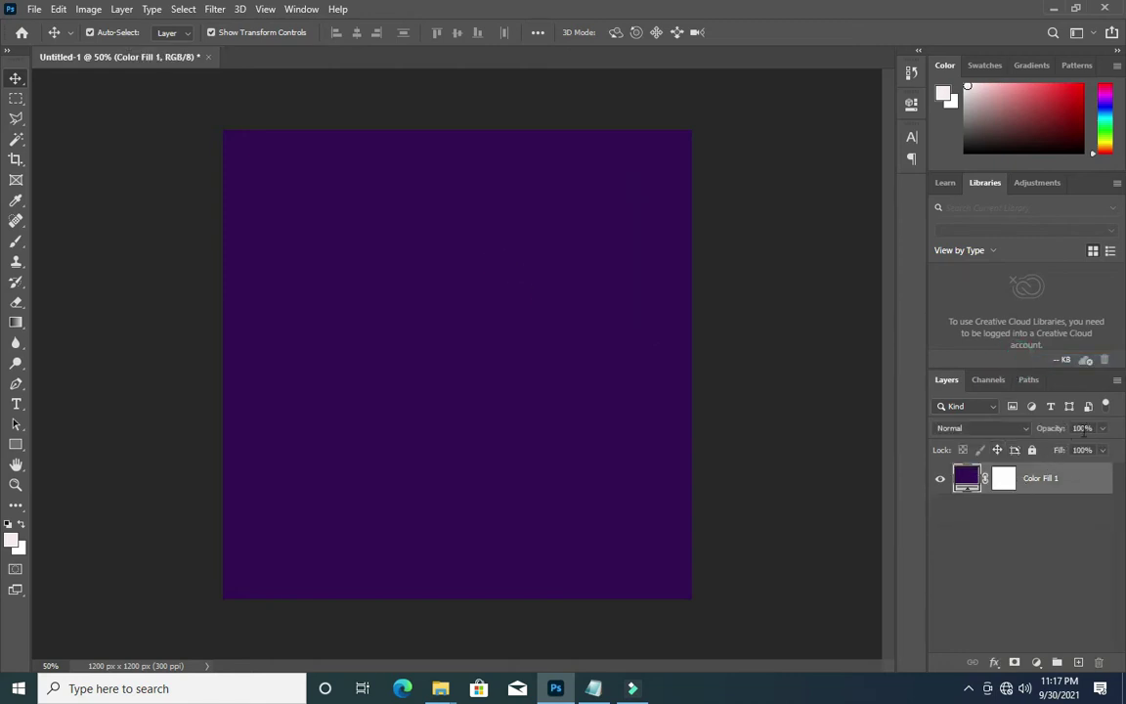
- Set Color Fill 1 to 74% opacity and drag the custom bg image onto the canvas
click(1086, 428)
text(78)
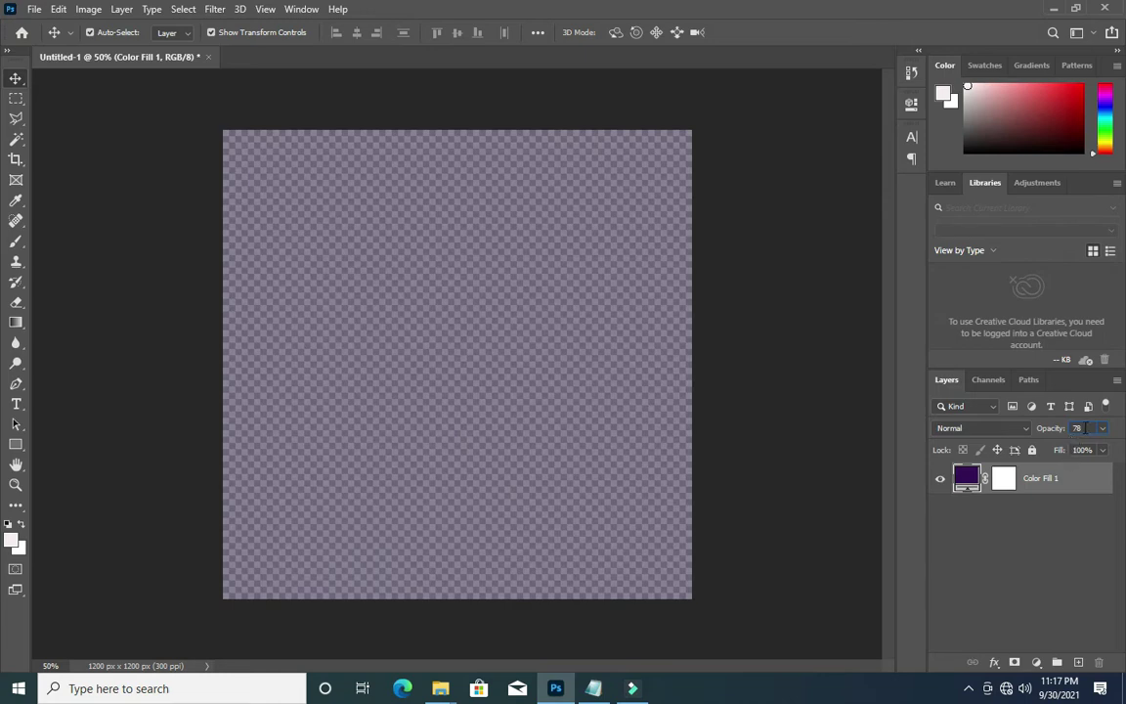
key(BackSpace)
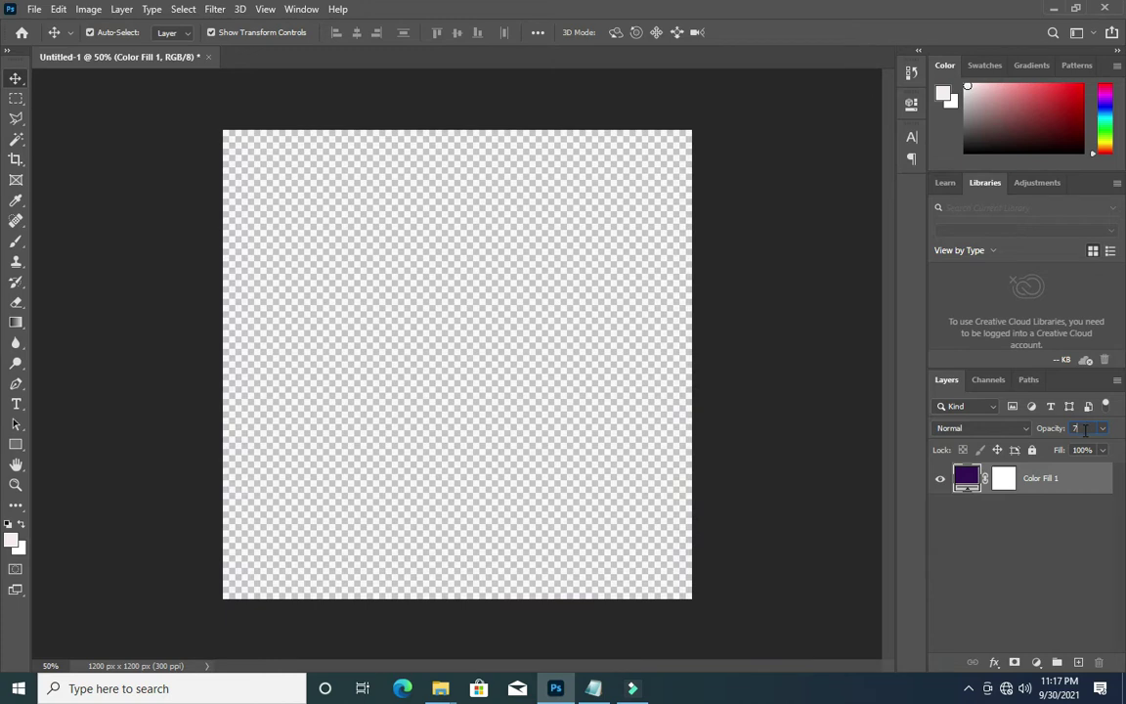
text(4)
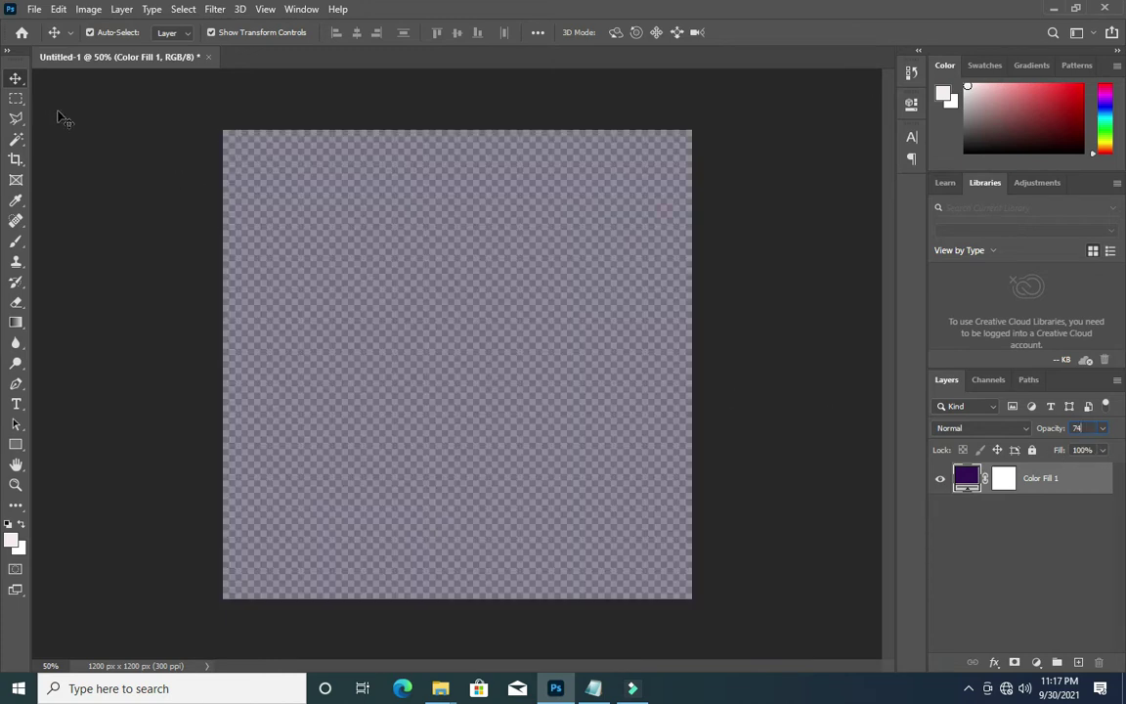
drag(776, 229, 772, 227)
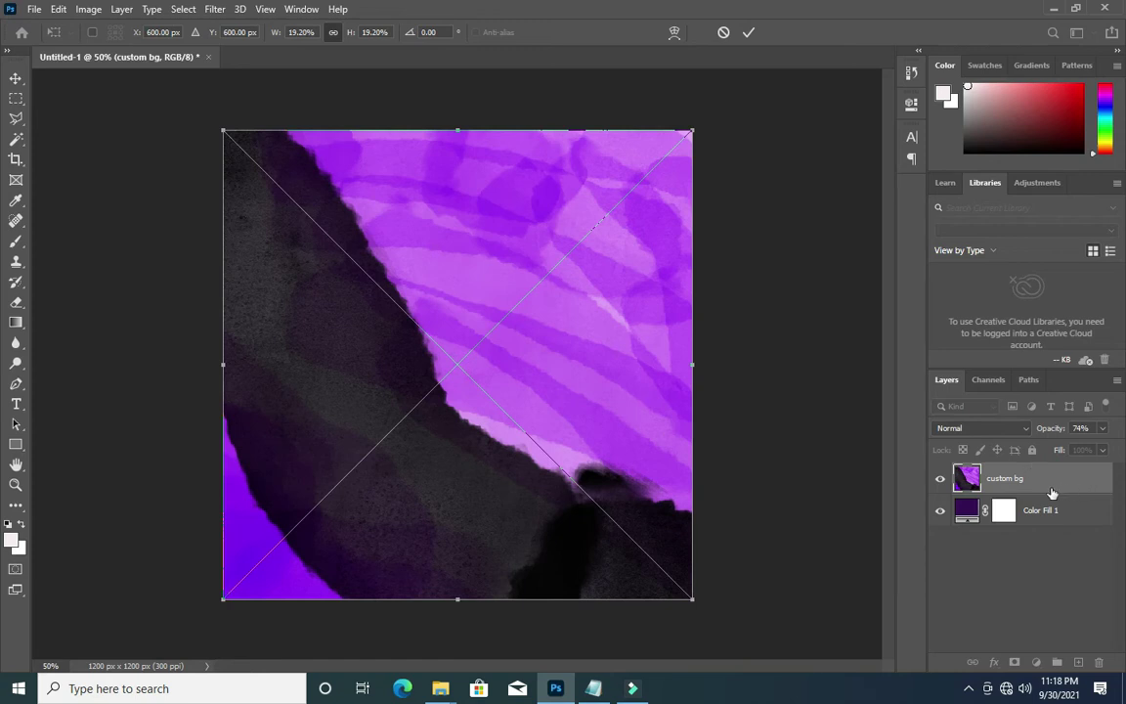
- Commit the custom bg layer in Subtract blend mode and bring in the Light-Strike image
click(1048, 509)
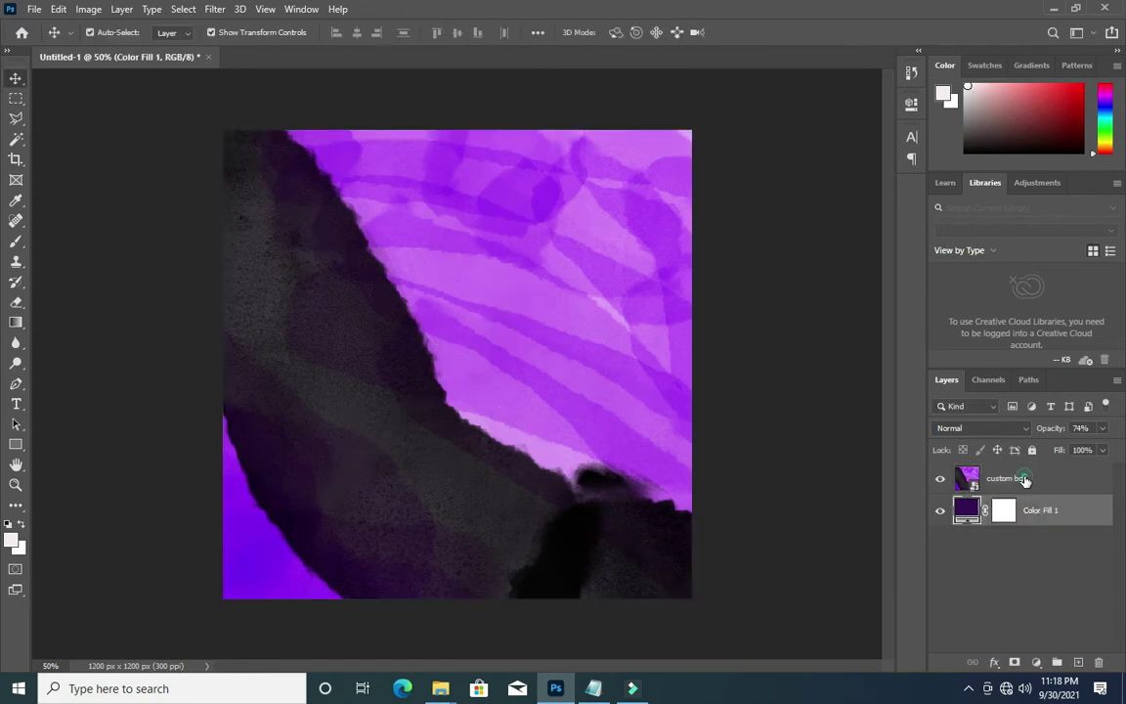
click(1024, 479)
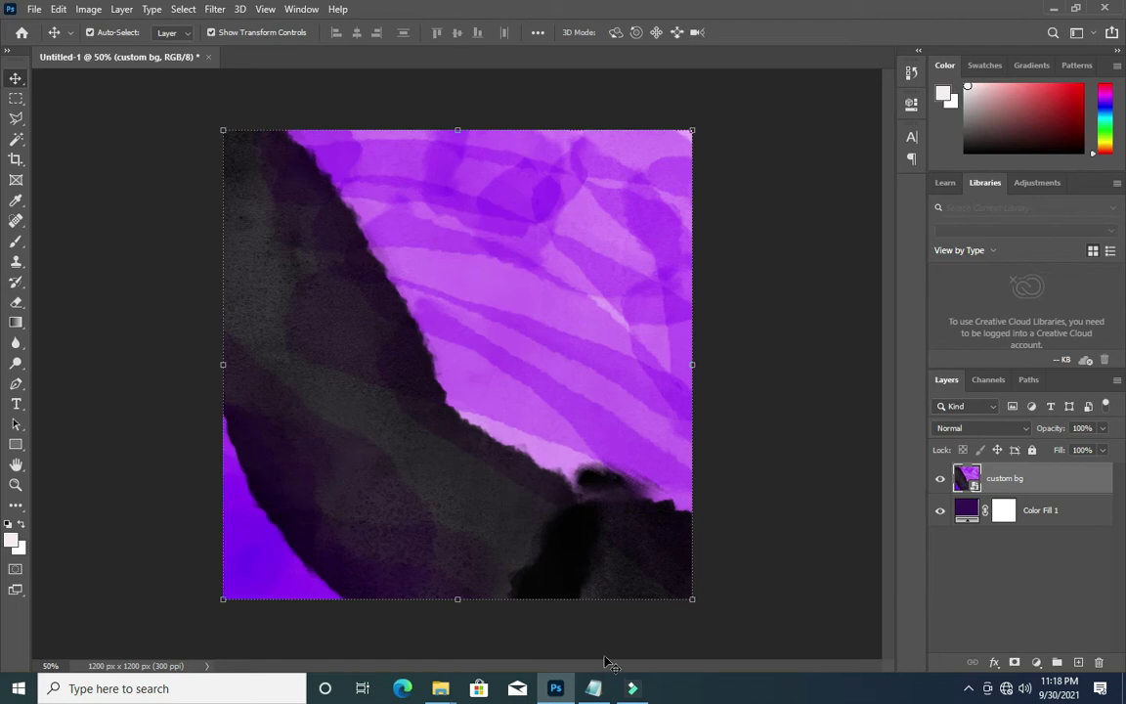
mouse_move(593, 688)
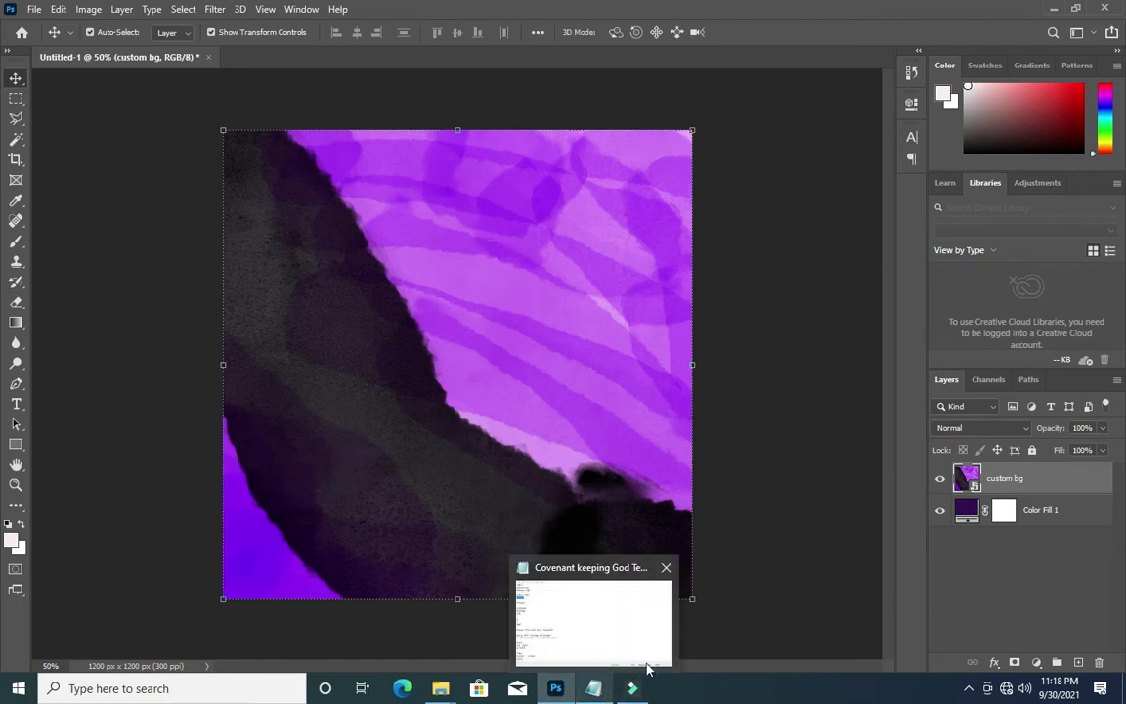
click(973, 429)
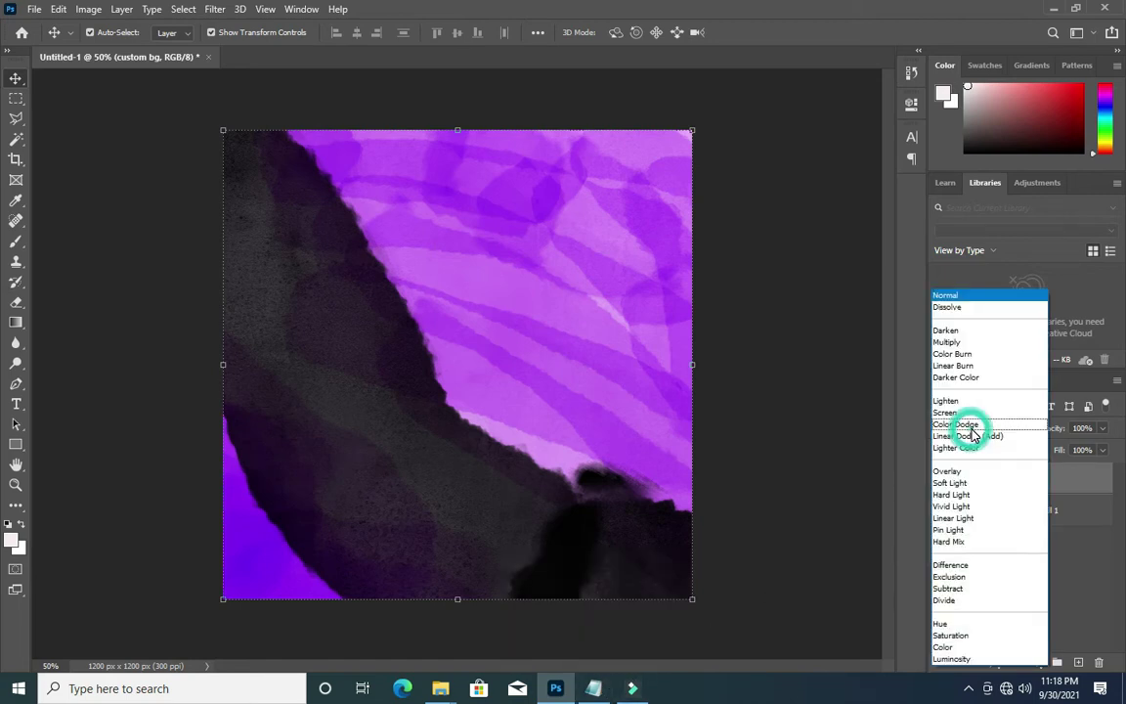
click(962, 591)
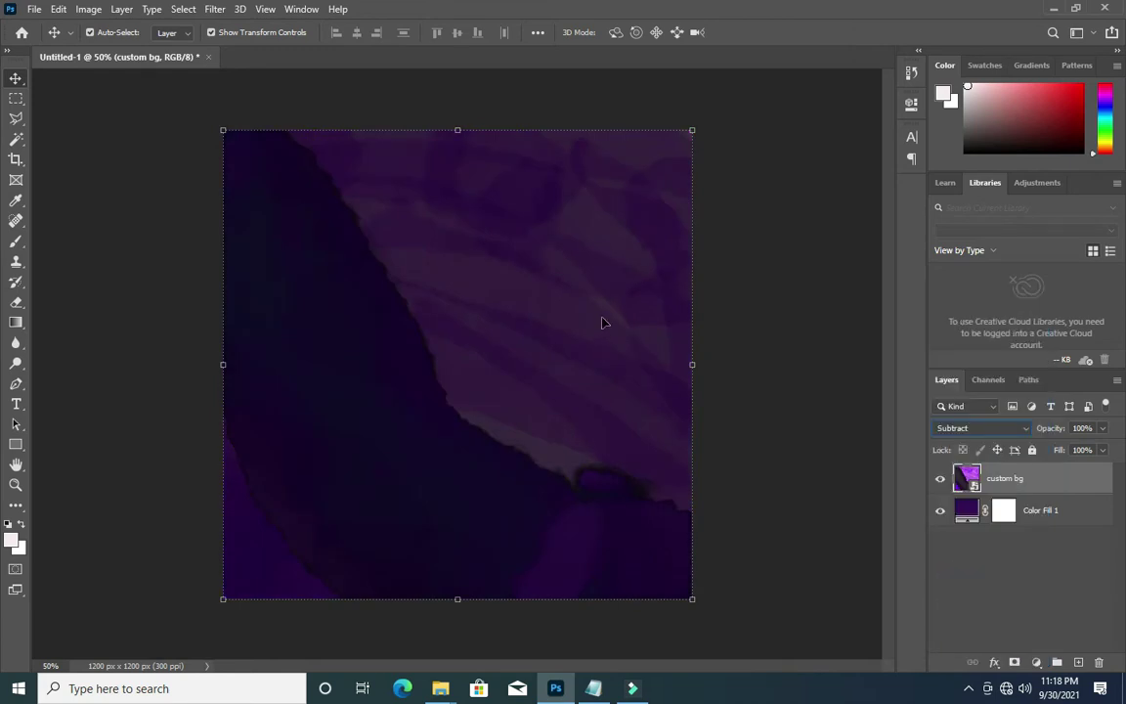
mouse_move(430, 364)
mouse_down()
mouse_move(323, 350)
mouse_move(311, 370)
mouse_up()
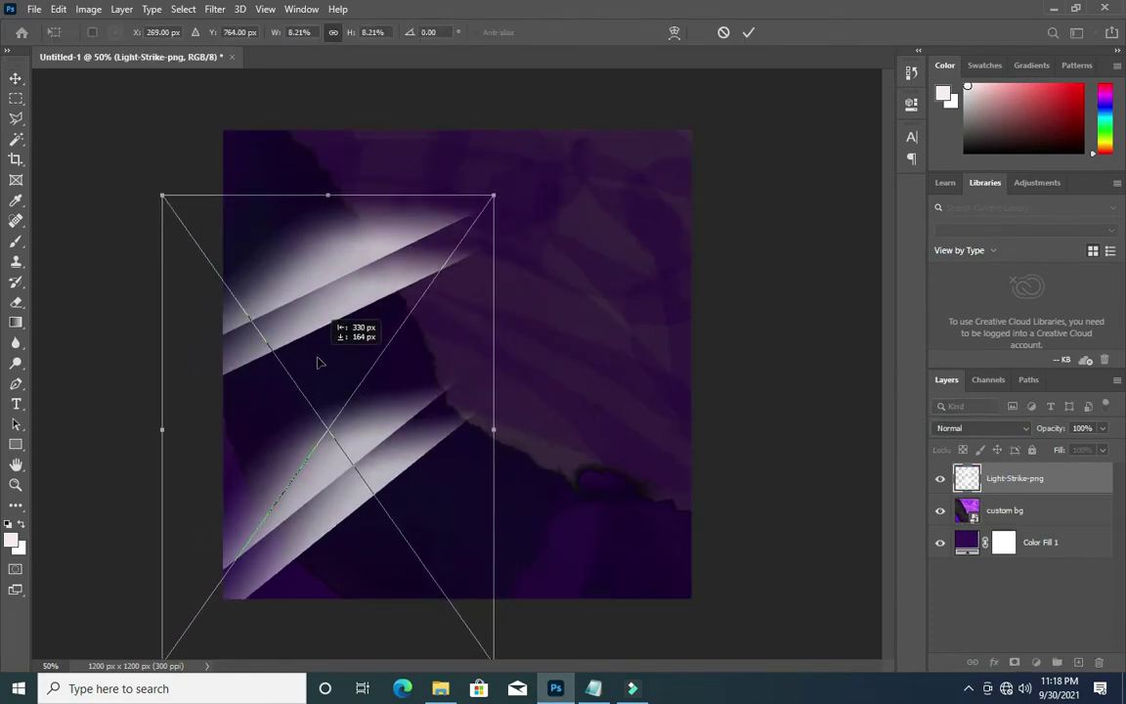
- Commit the Light-Strike-png layer and set its opacity to 18%
click(747, 31)
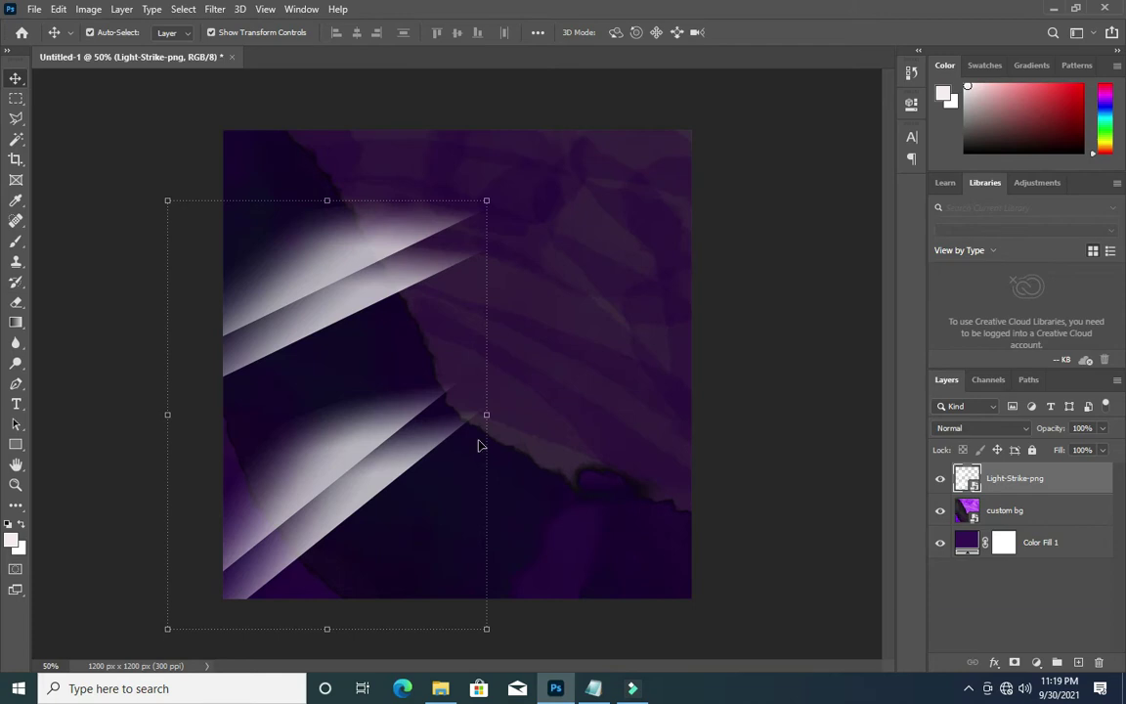
click(1093, 428)
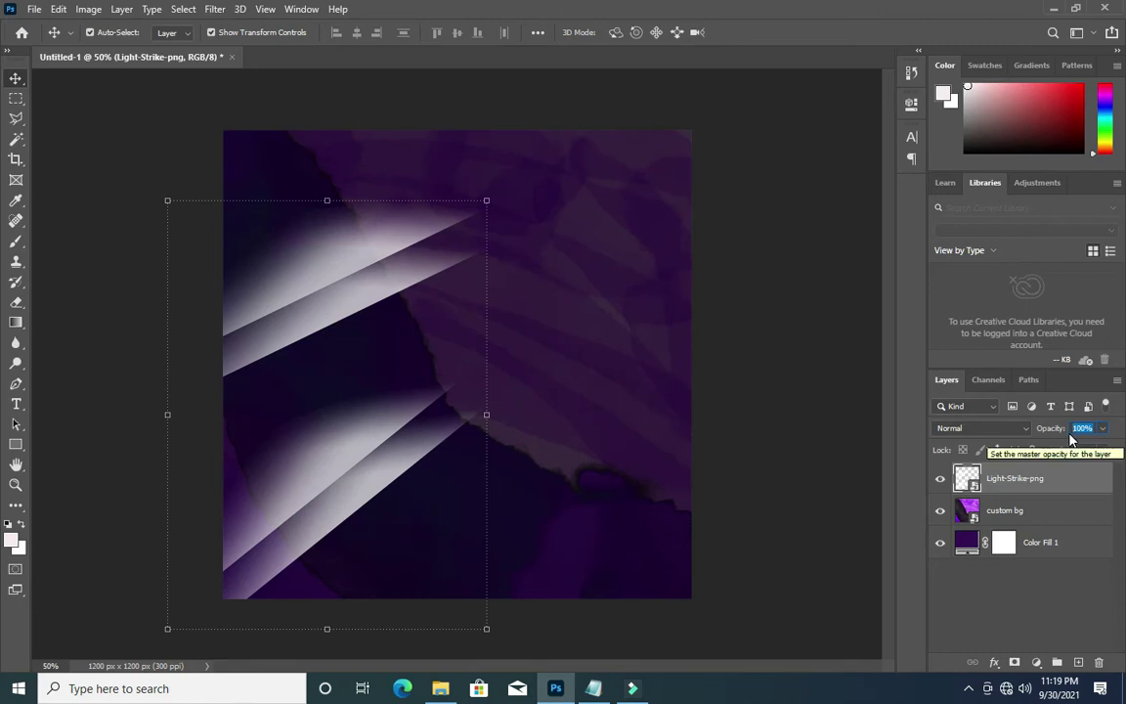
text(1)
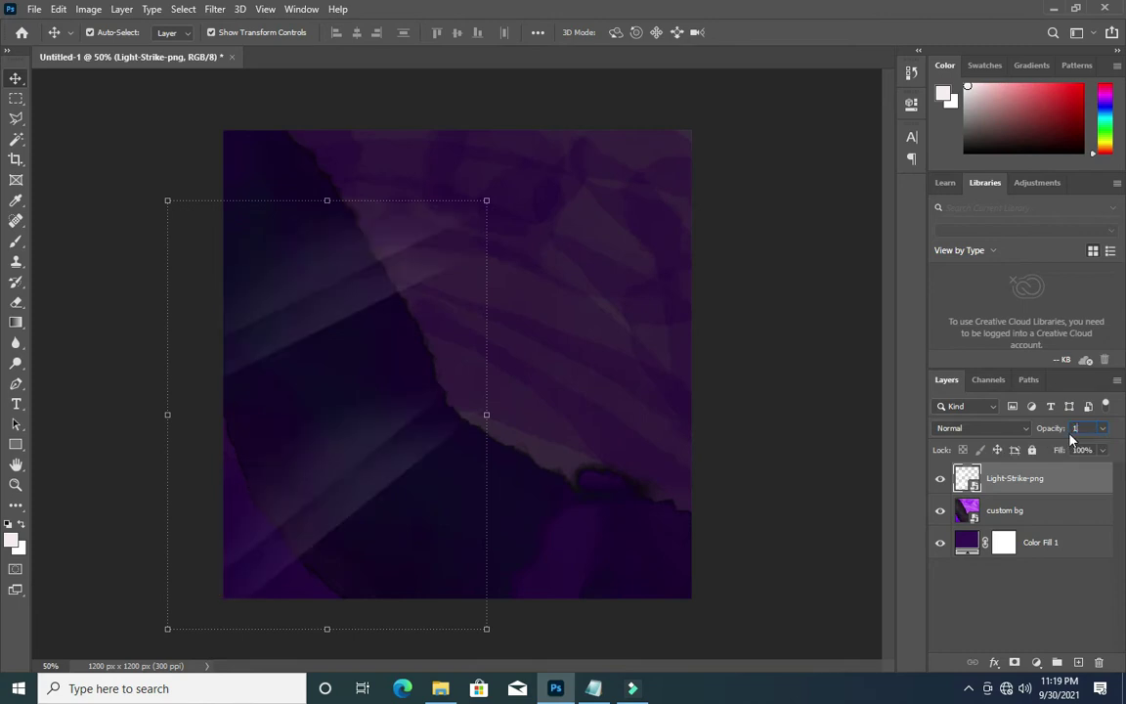
text(28)
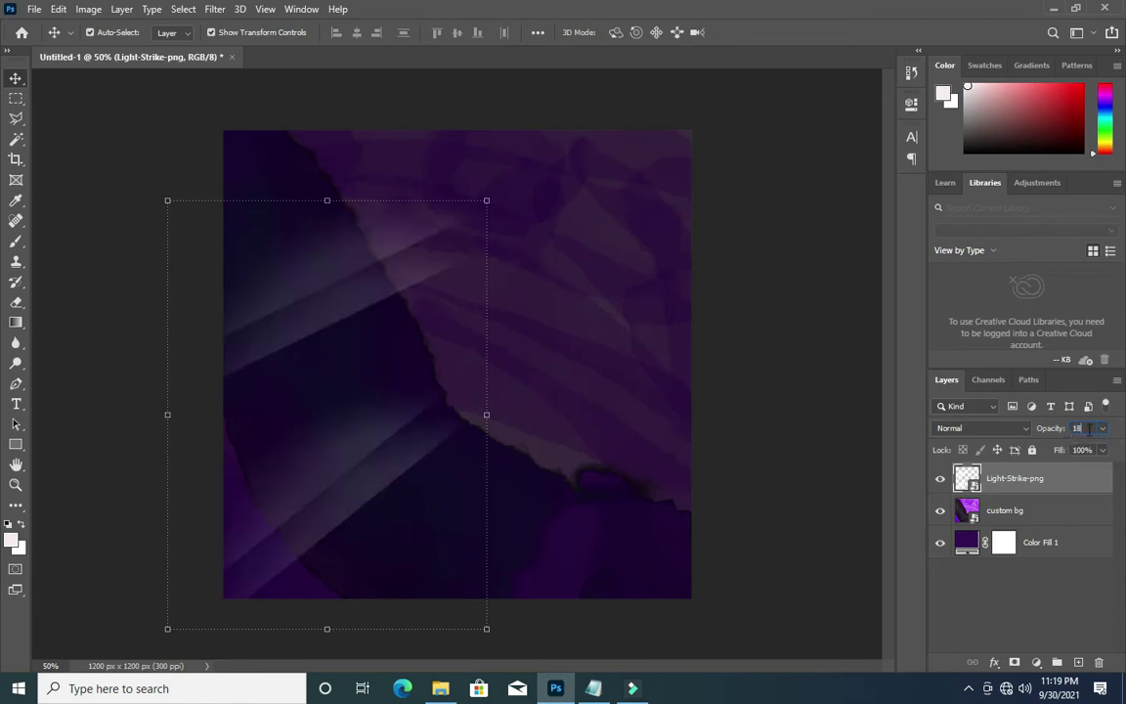
click(422, 447)
click(767, 461)
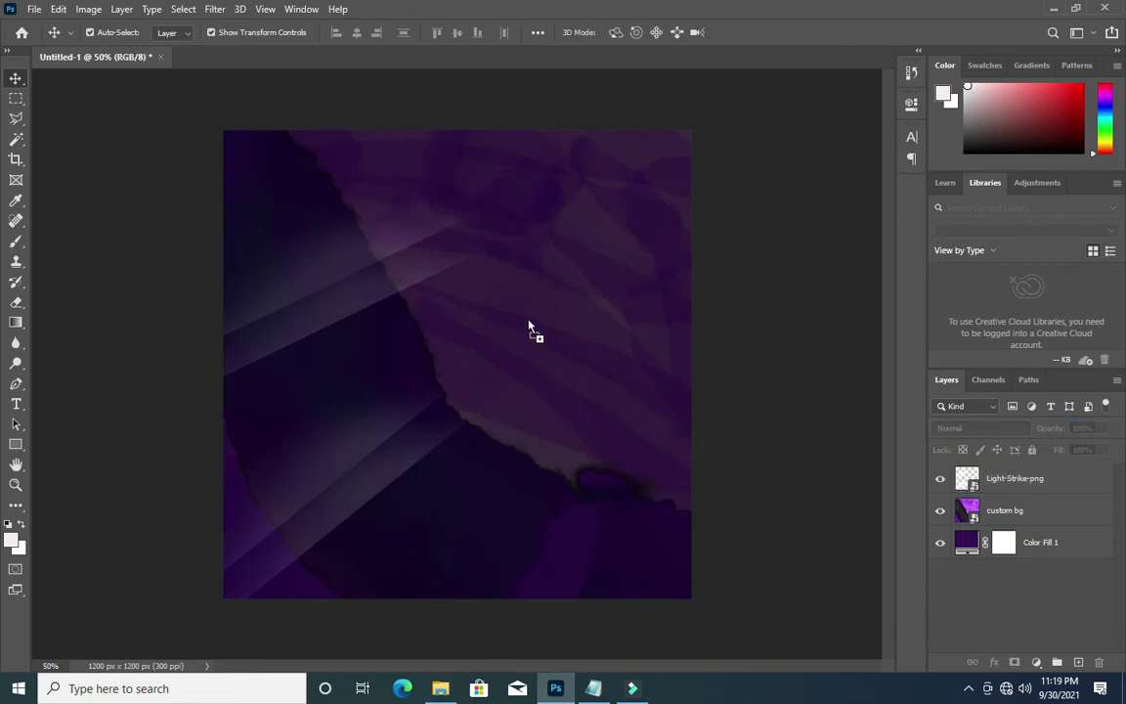
- Commit the hexagon design element at 11% opacity, then centre the orange glow
mouse_move(541, 314)
mouse_down()
mouse_move(646, 345)
mouse_move(637, 329)
mouse_up()
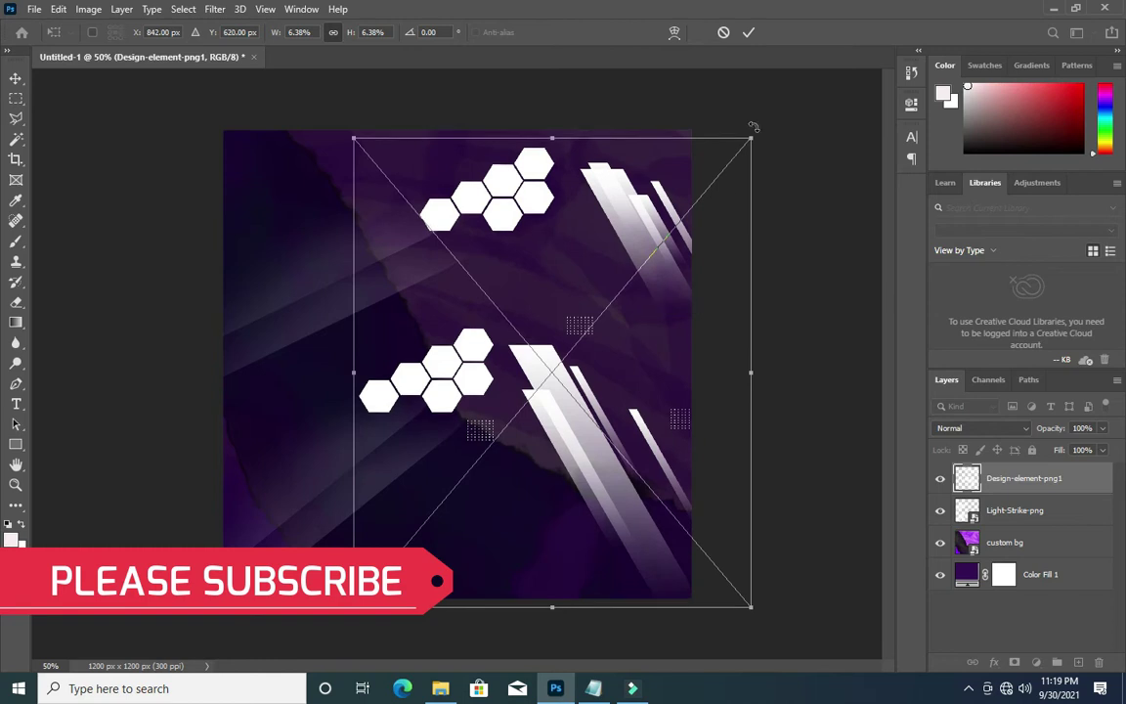
click(749, 32)
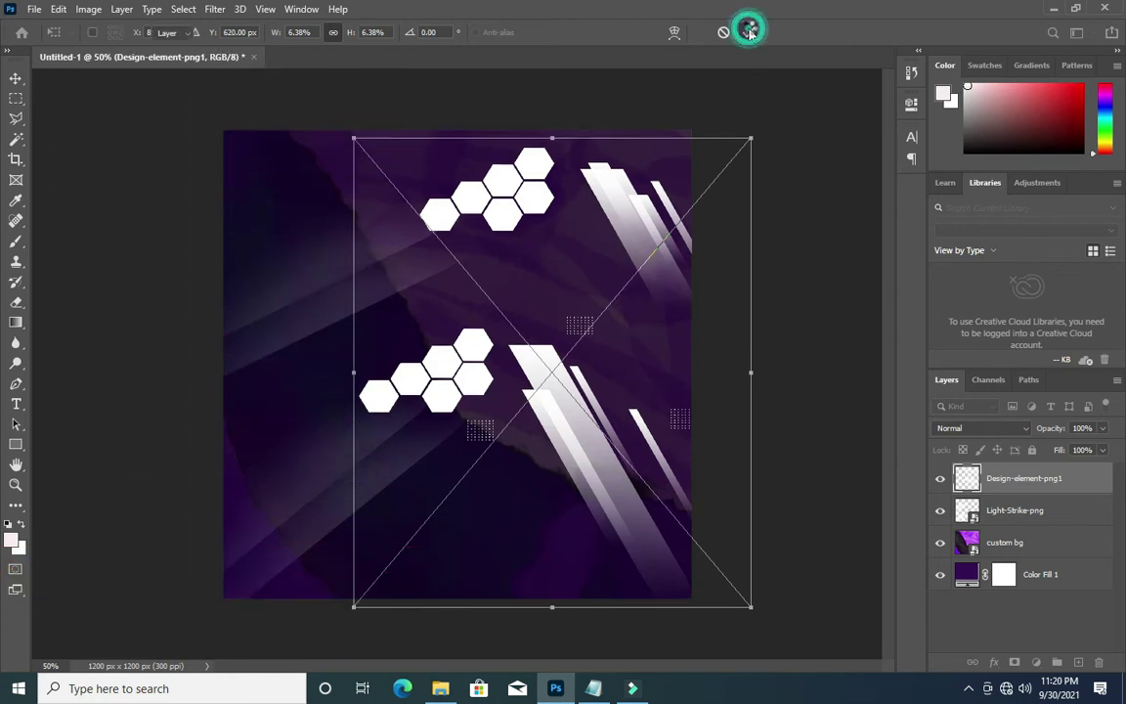
click(1092, 423)
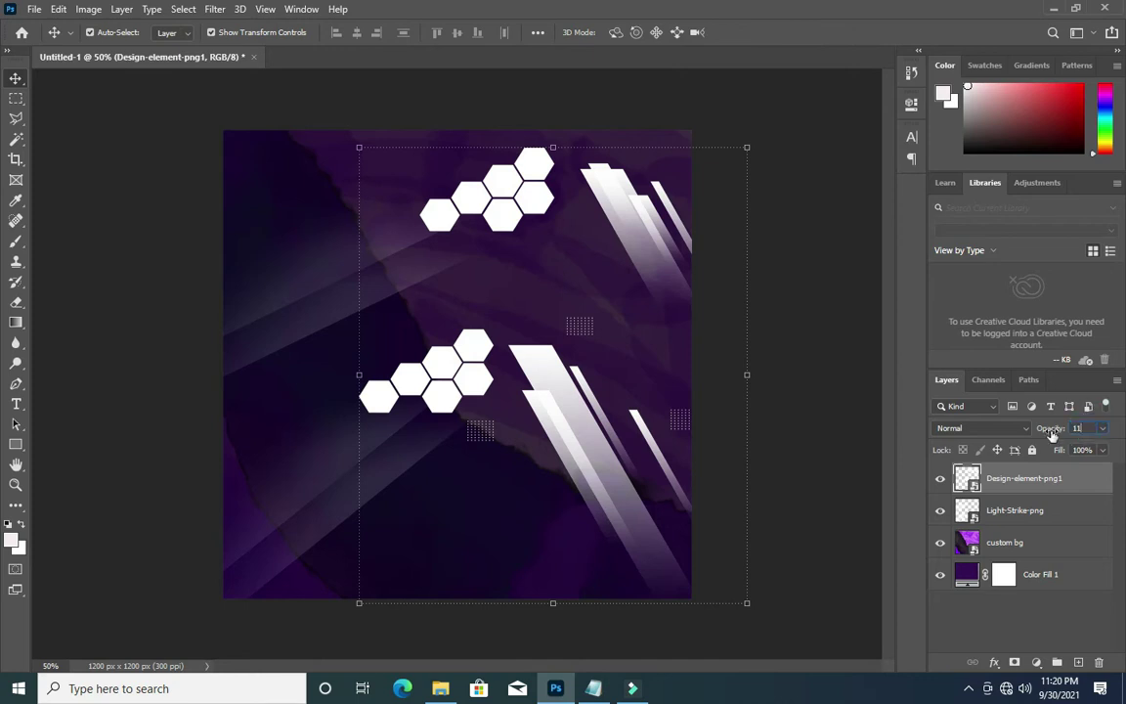
text(11)
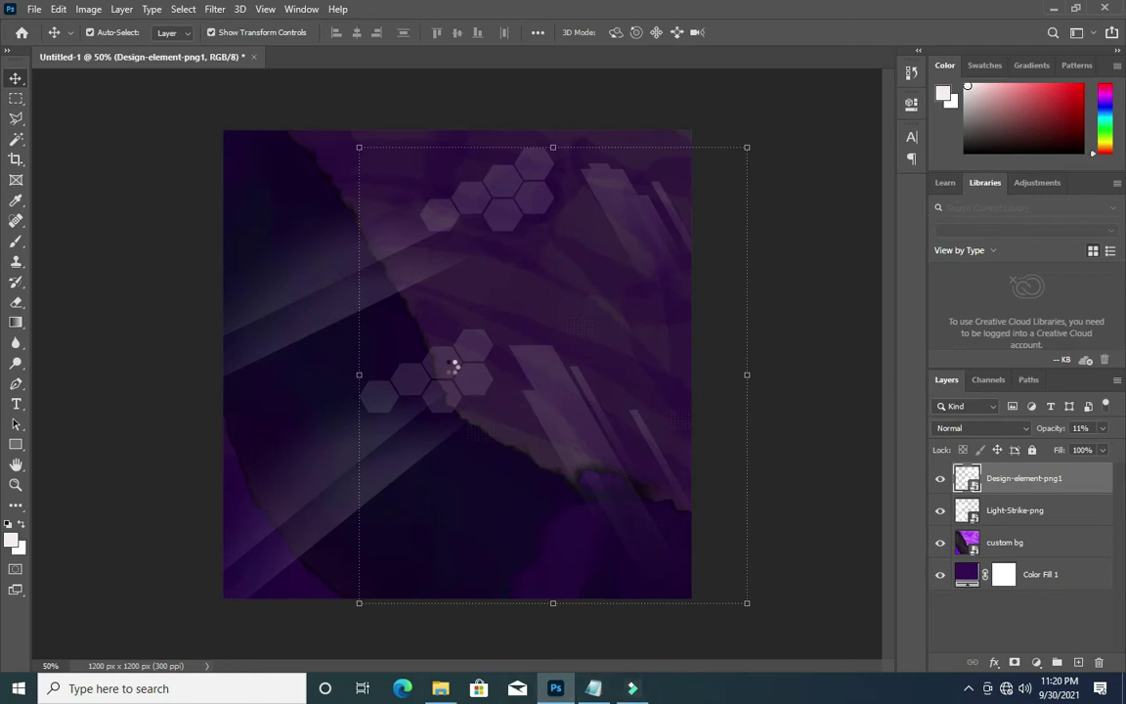
drag(482, 364, 467, 372)
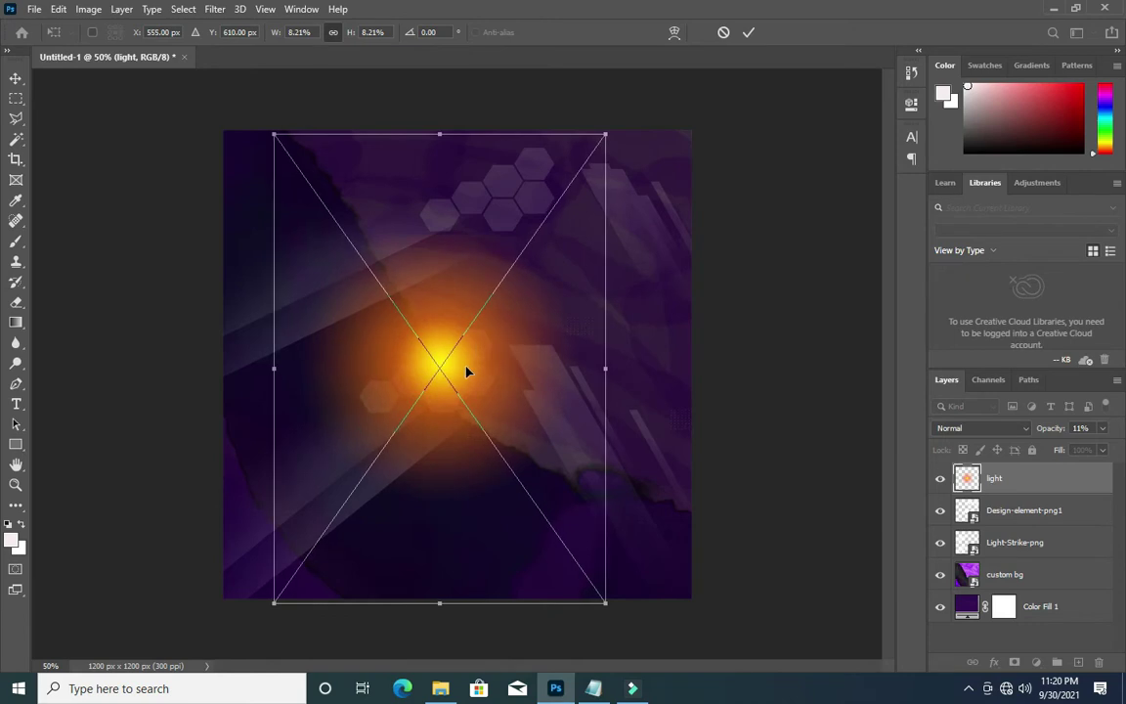
- Commit the orange glow as the light layer at 82% opacity
click(748, 33)
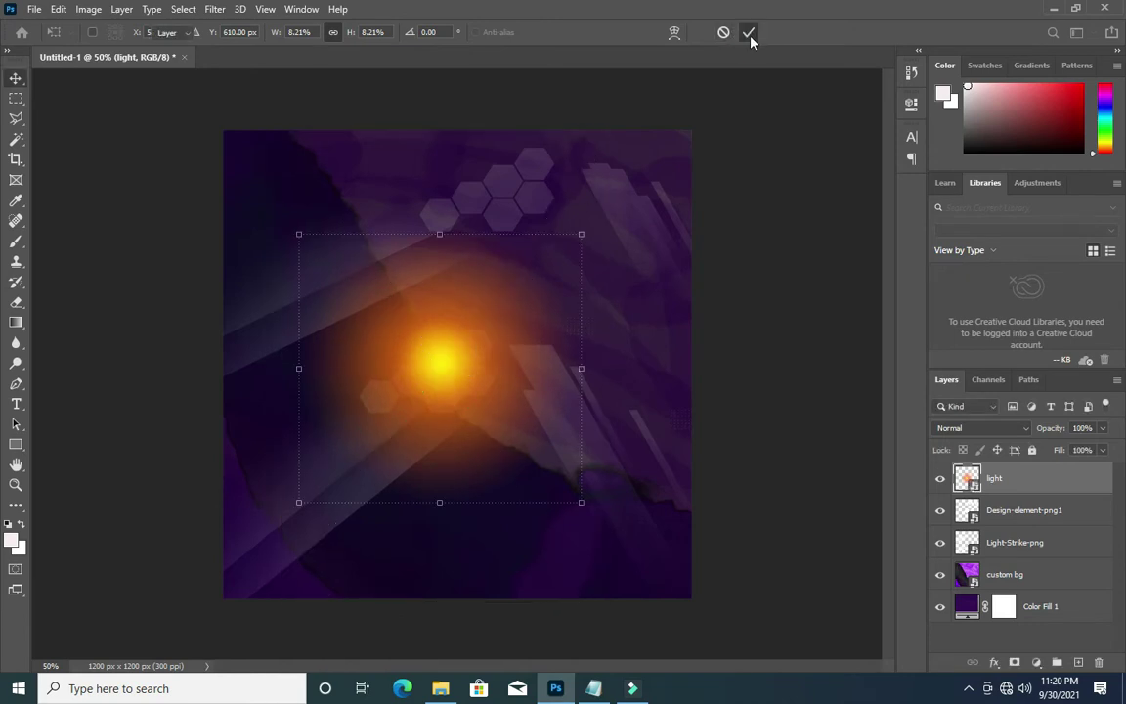
click(749, 34)
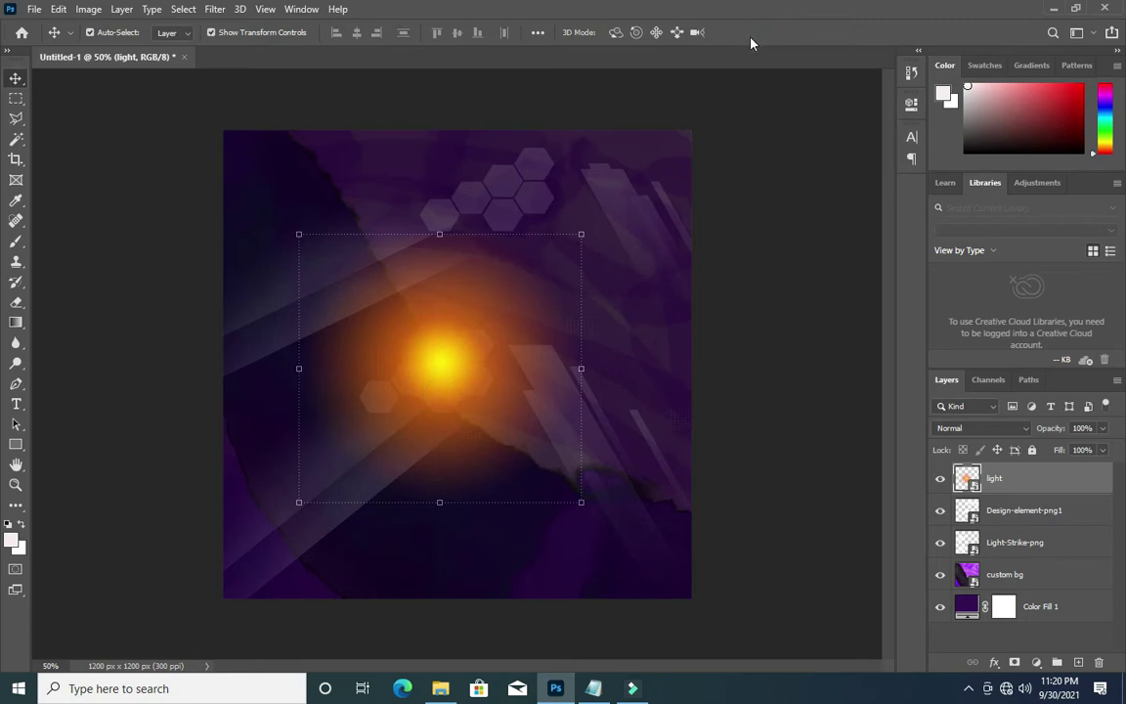
click(1091, 427)
text(82)
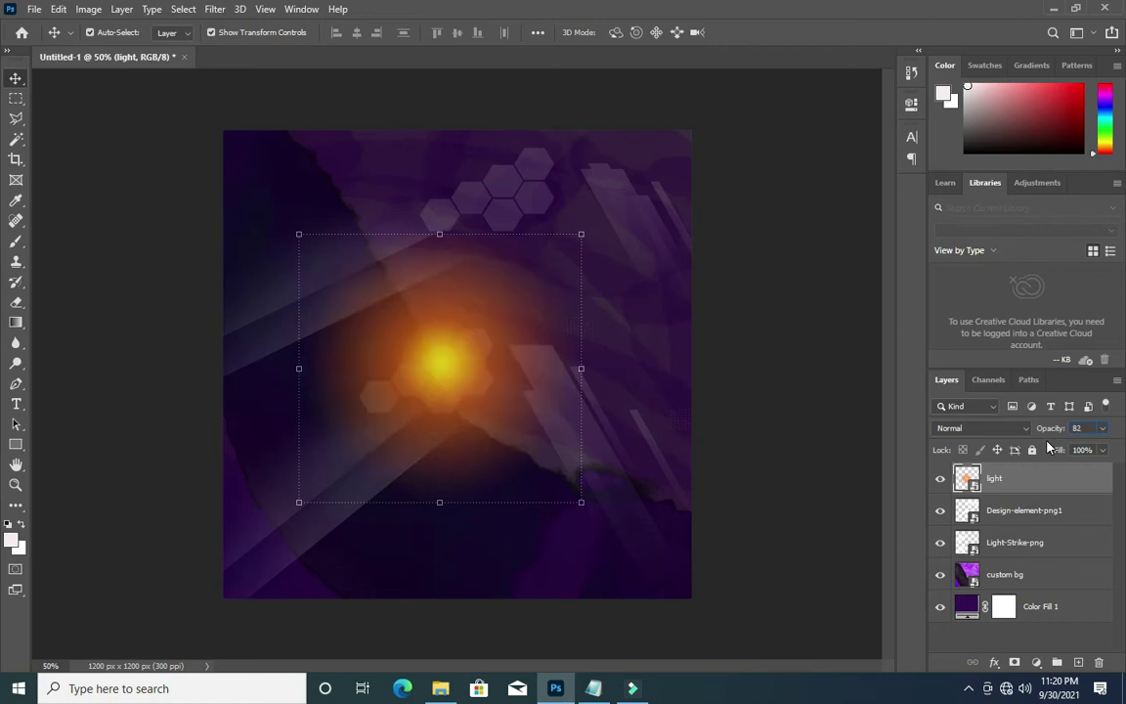
click(817, 412)
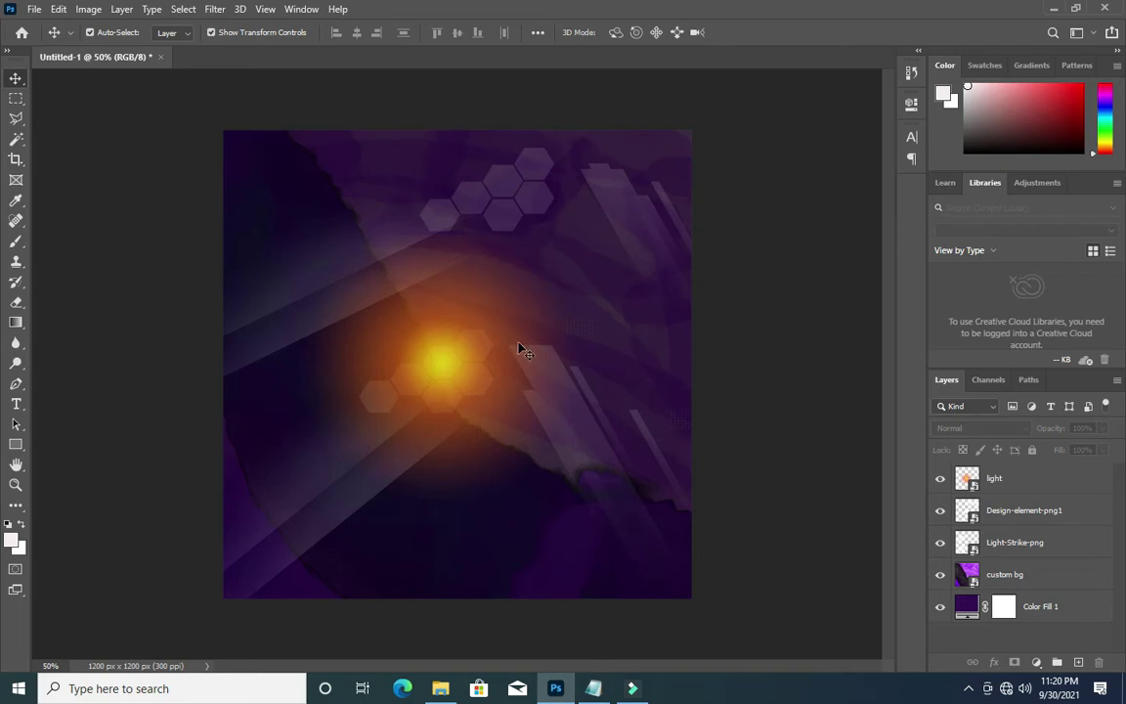
click(1038, 479)
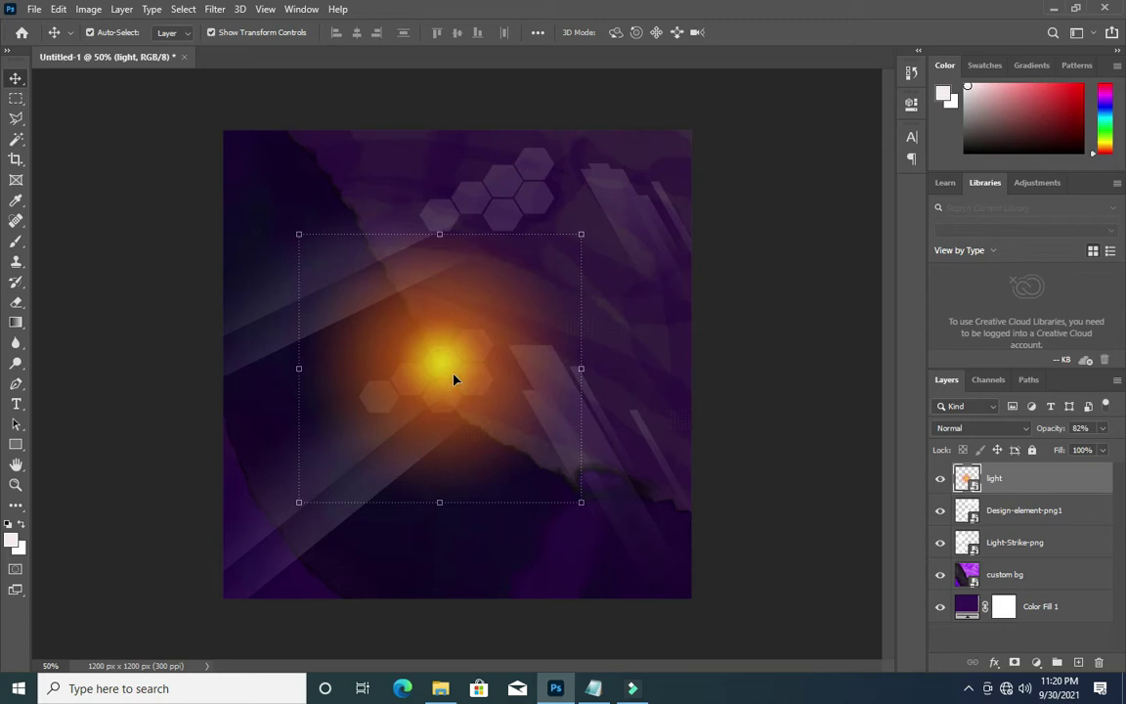
- Duplicate the glow into the bottom-right corner at 43% opacity
key(ctrl+j)
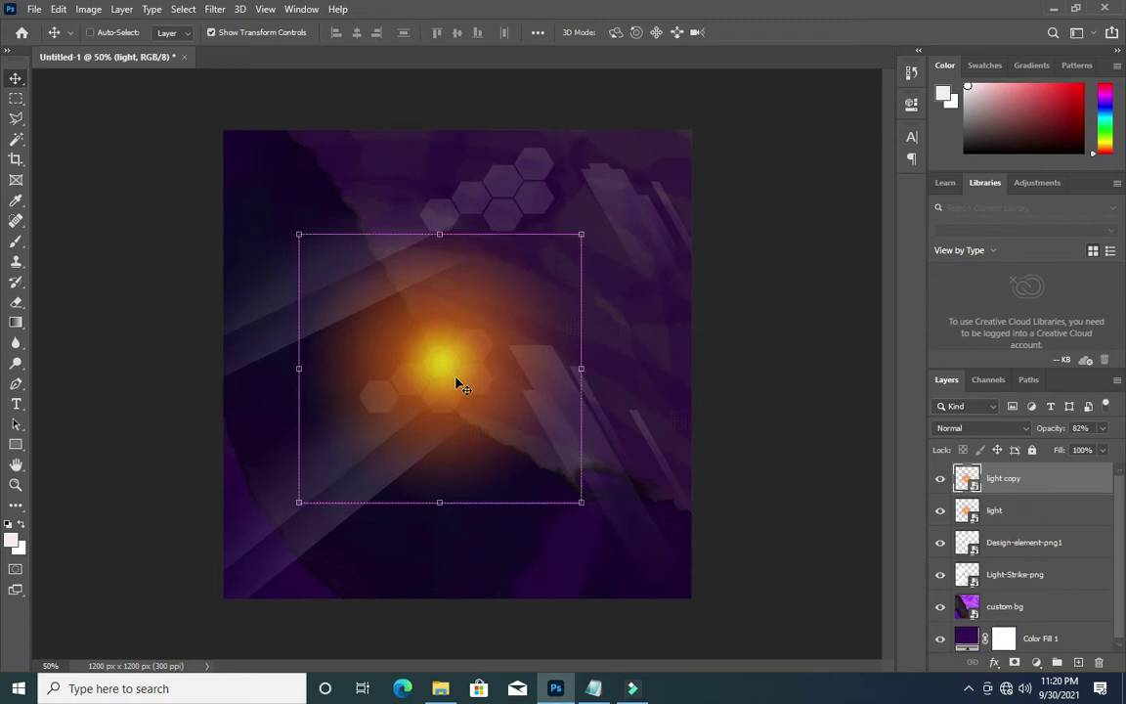
drag(459, 379, 706, 603)
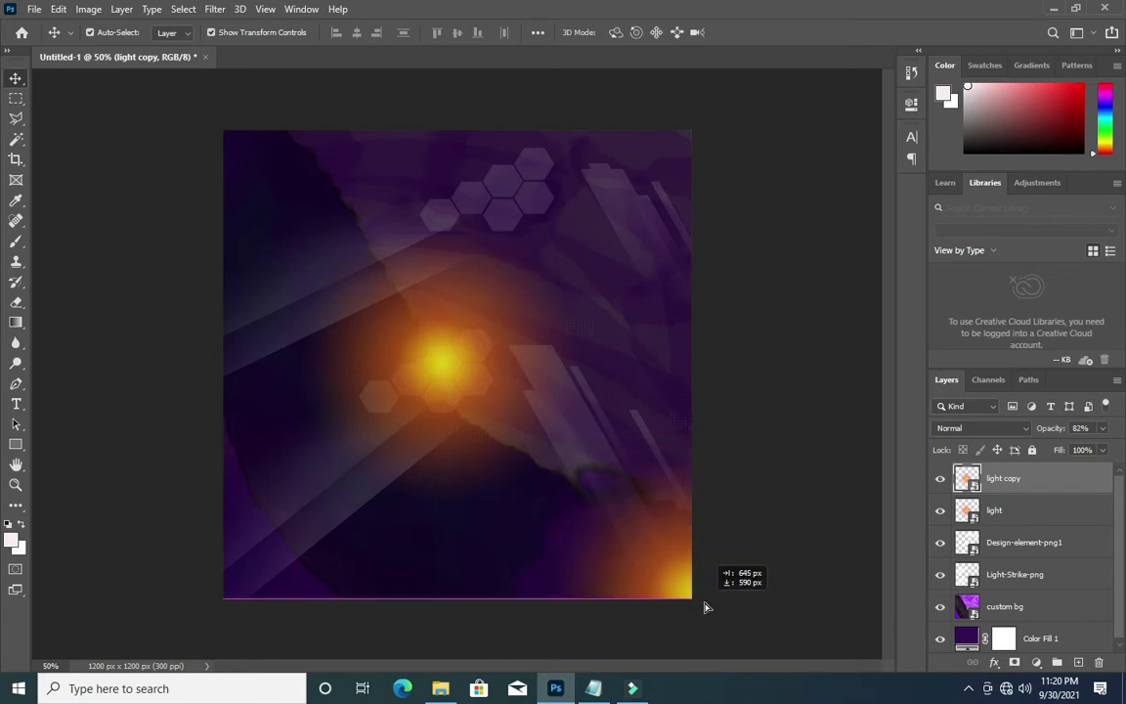
click(1094, 430)
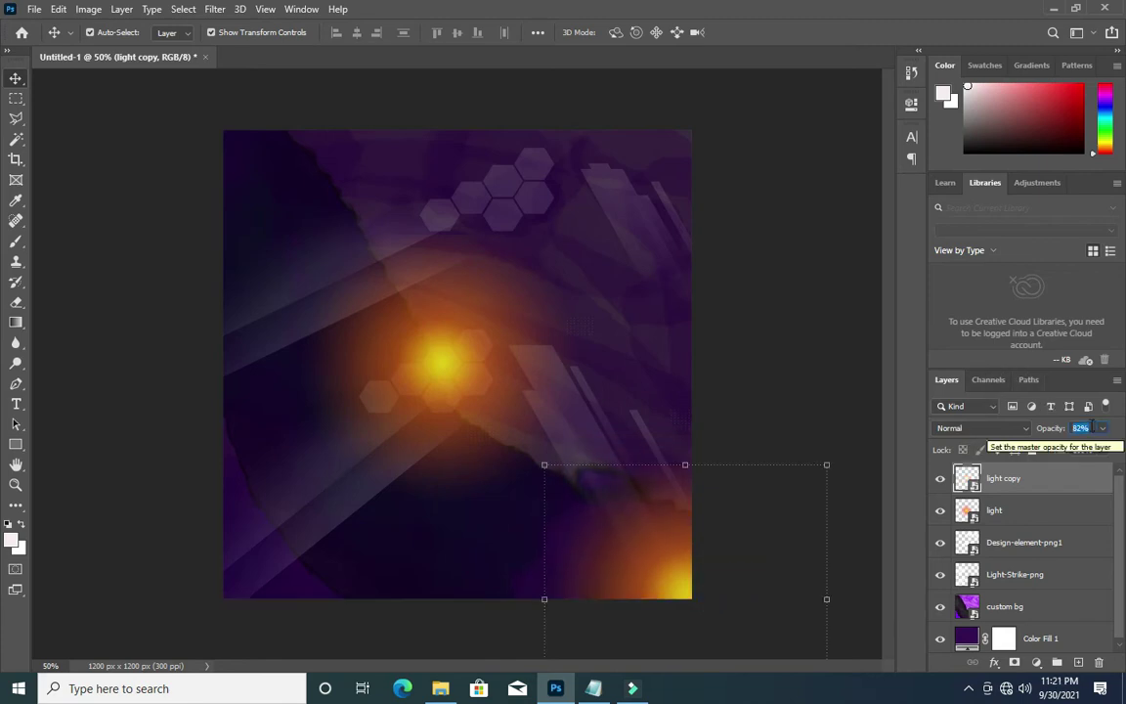
text(43)
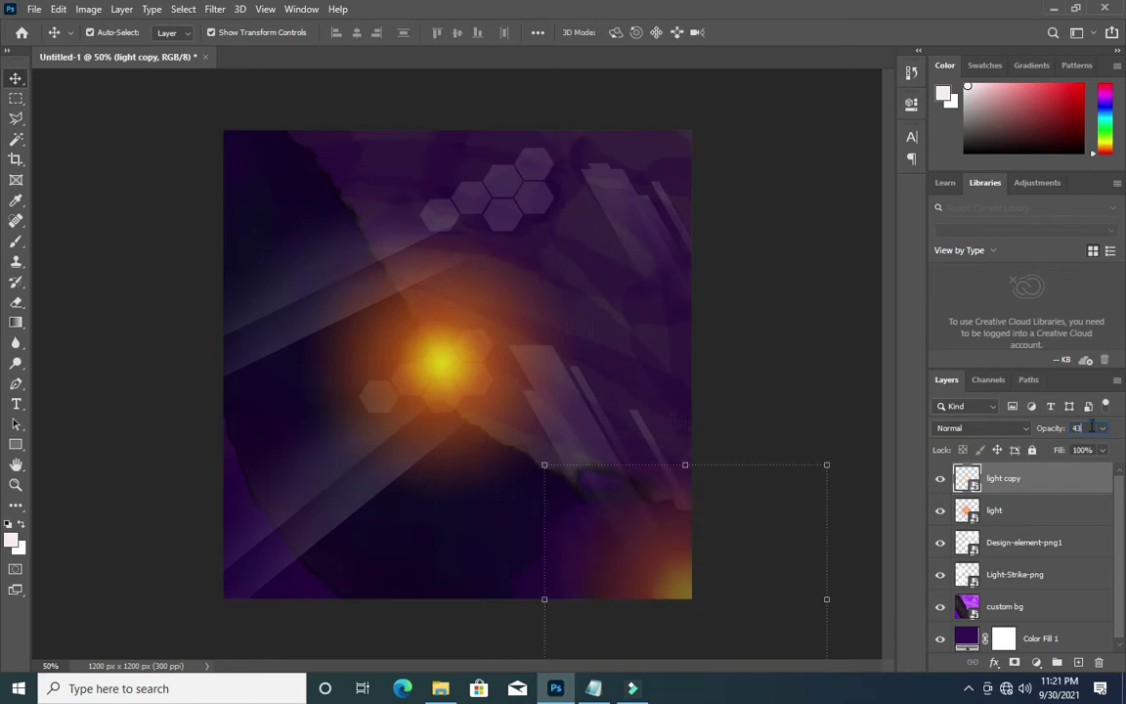
drag(661, 554, 651, 550)
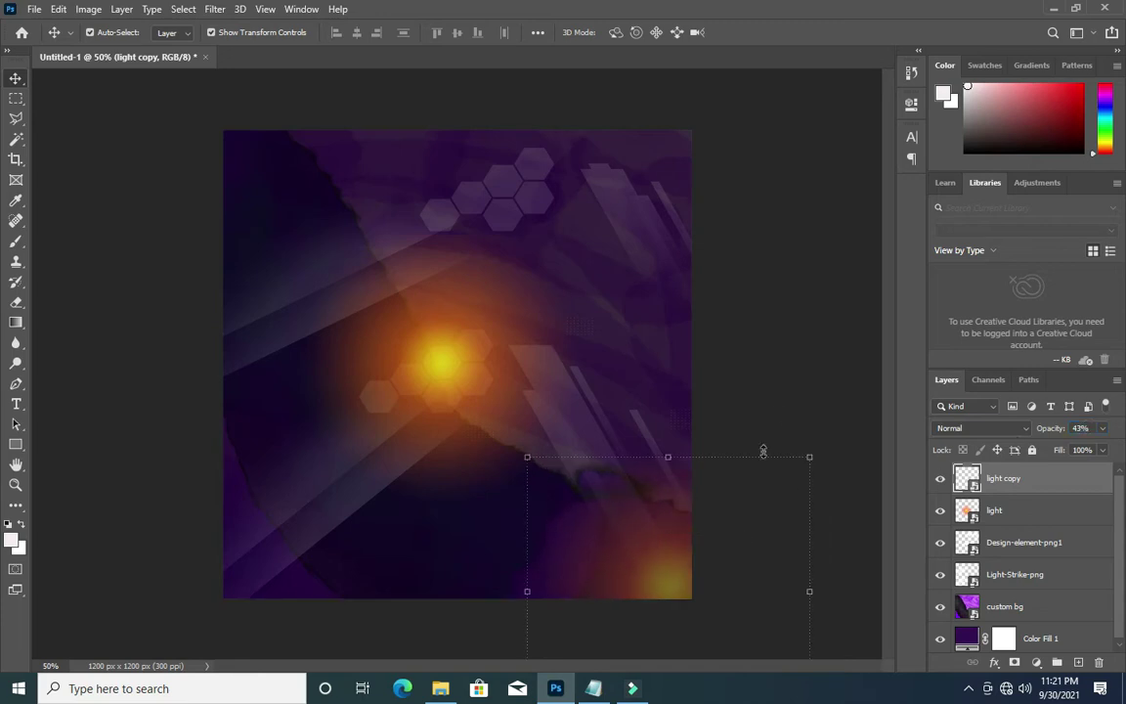
click(779, 411)
- Add two more glow copies at the bottom-left corner and the left edge
drag(681, 567, 684, 571)
key(ctrl+j)
drag(672, 572, 238, 580)
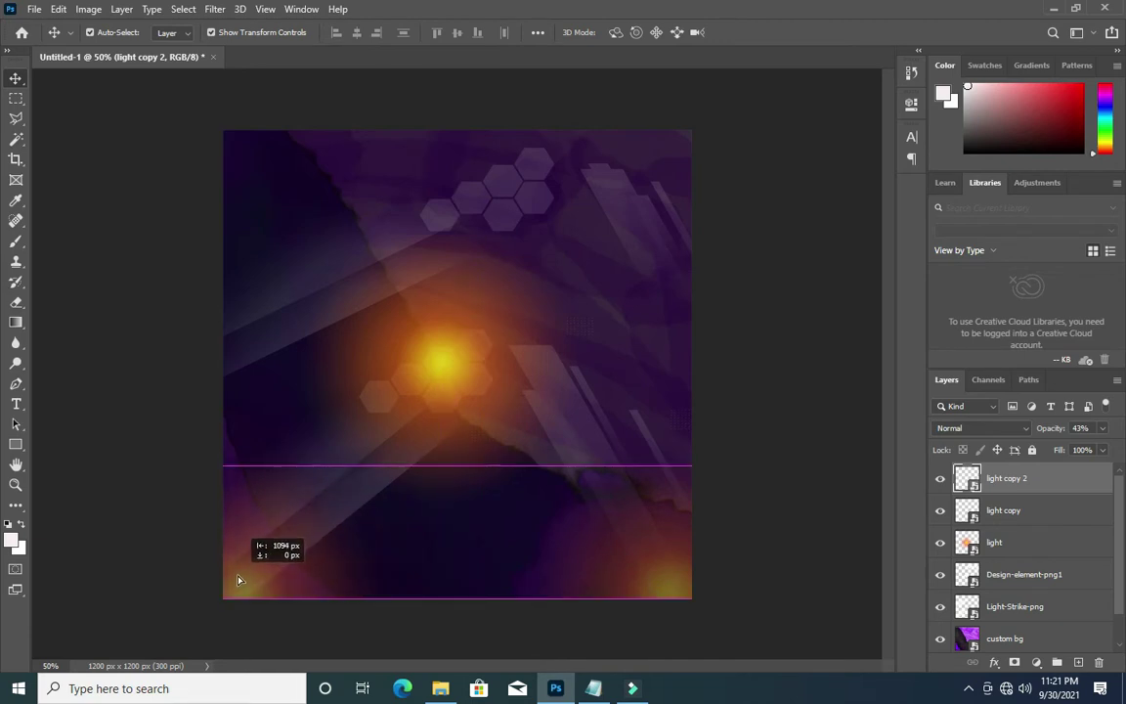
drag(238, 579, 231, 581)
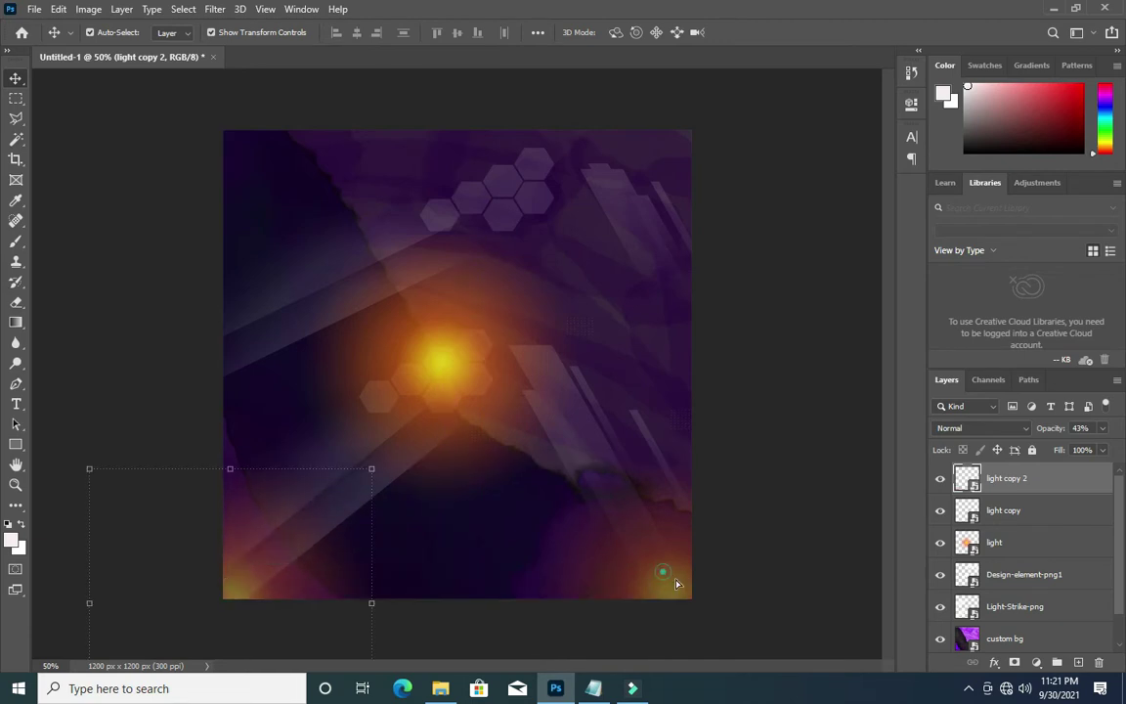
drag(677, 583, 239, 569)
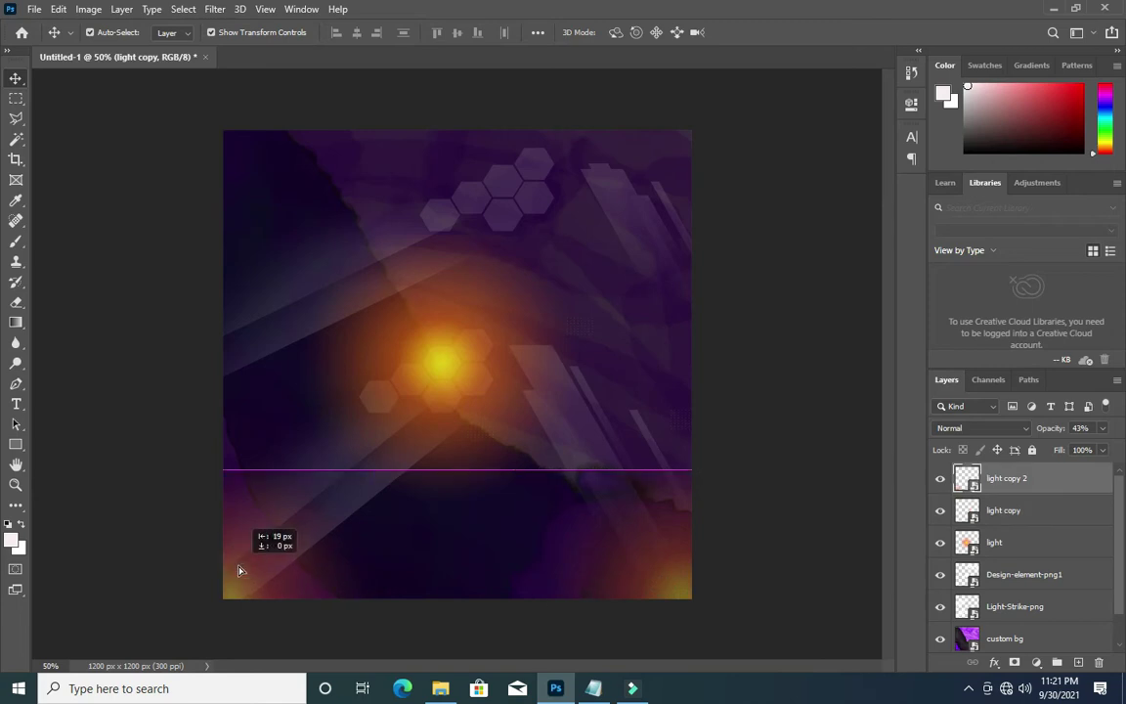
drag(240, 569, 245, 569)
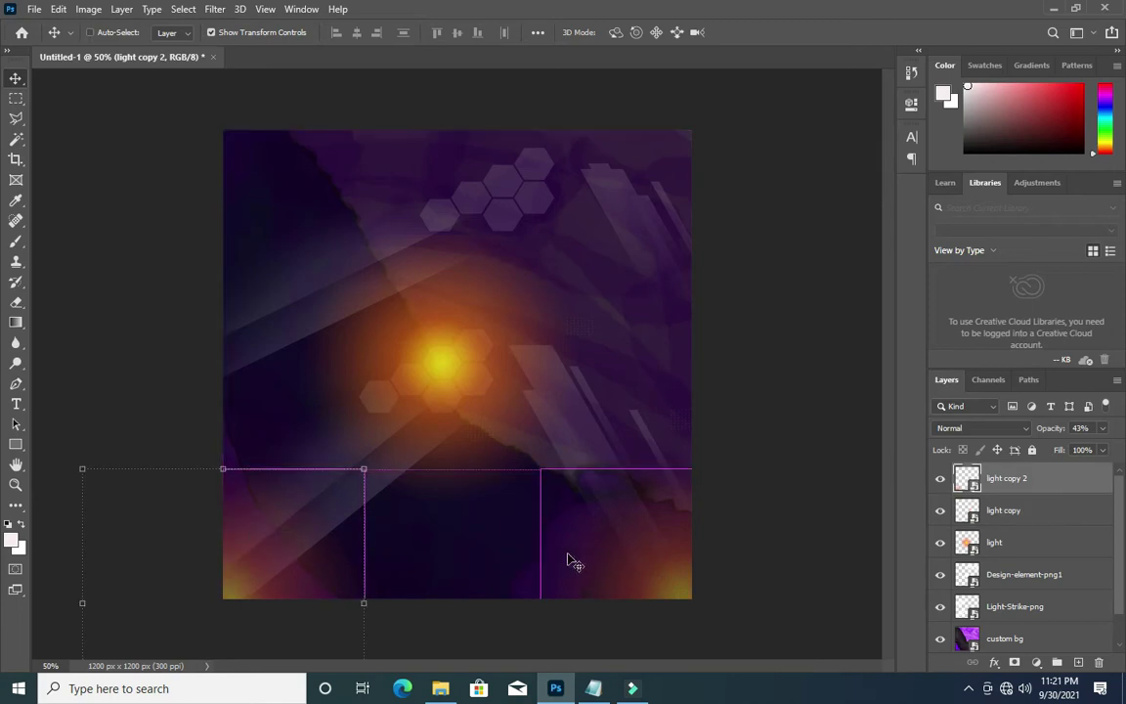
drag(567, 558, 428, 581)
mouse_move(281, 565)
mouse_down()
mouse_move(258, 264)
mouse_move(293, 275)
mouse_up()
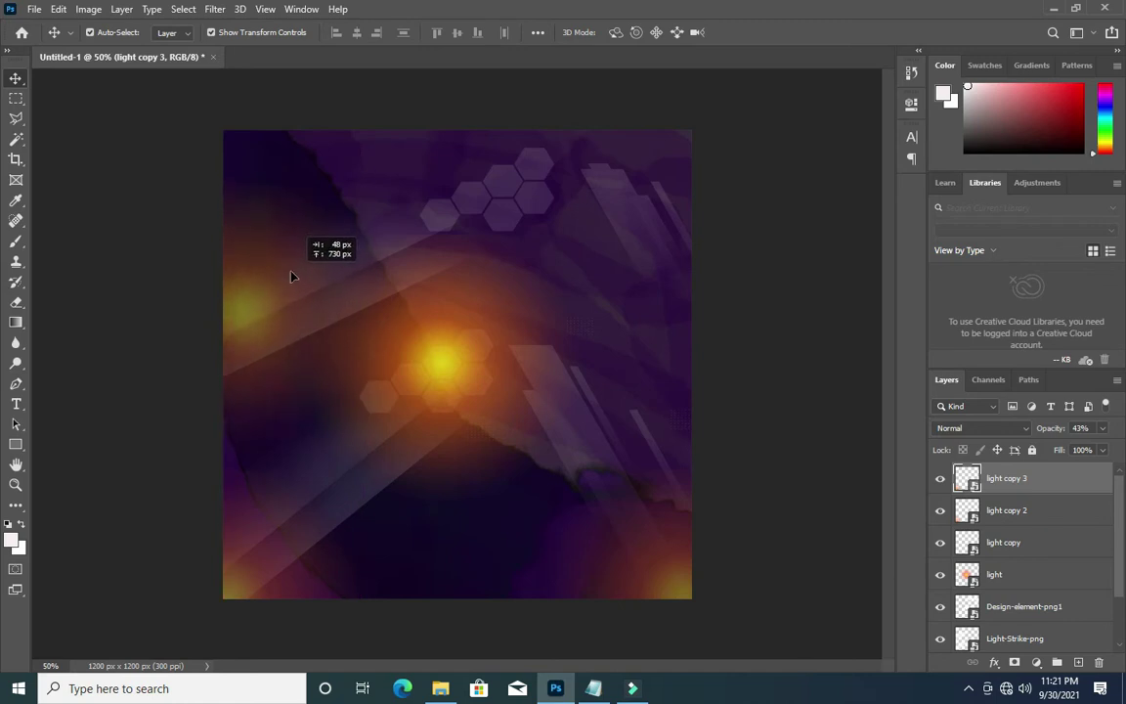
drag(293, 276, 235, 309)
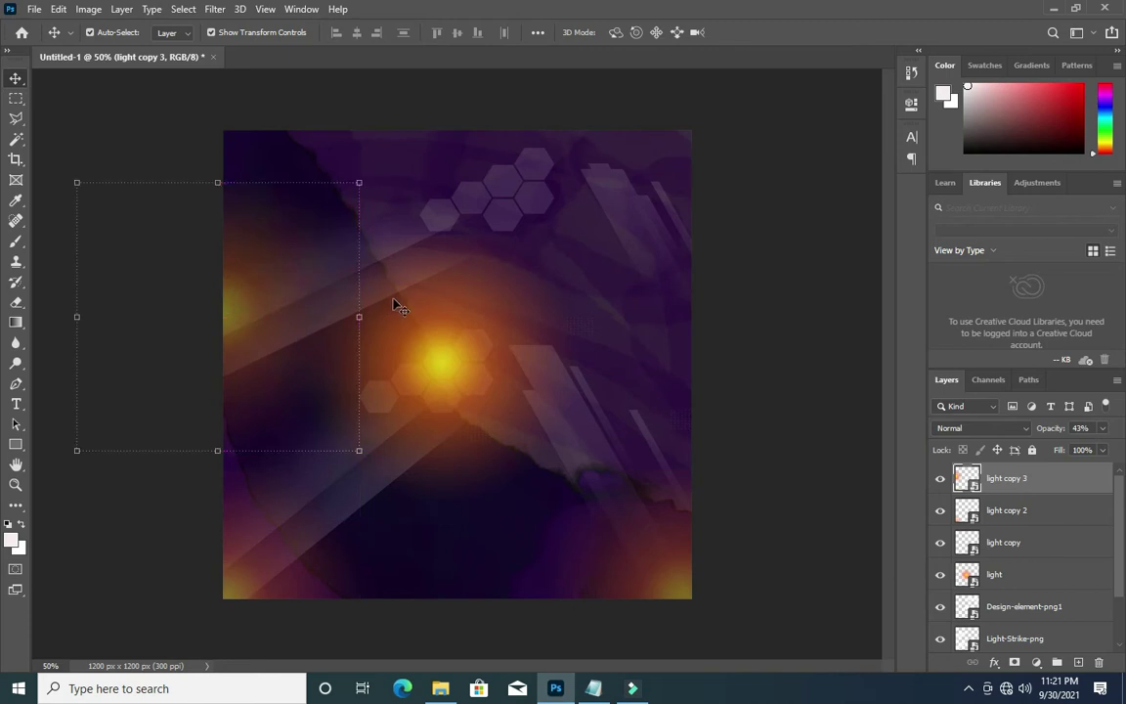
click(782, 292)
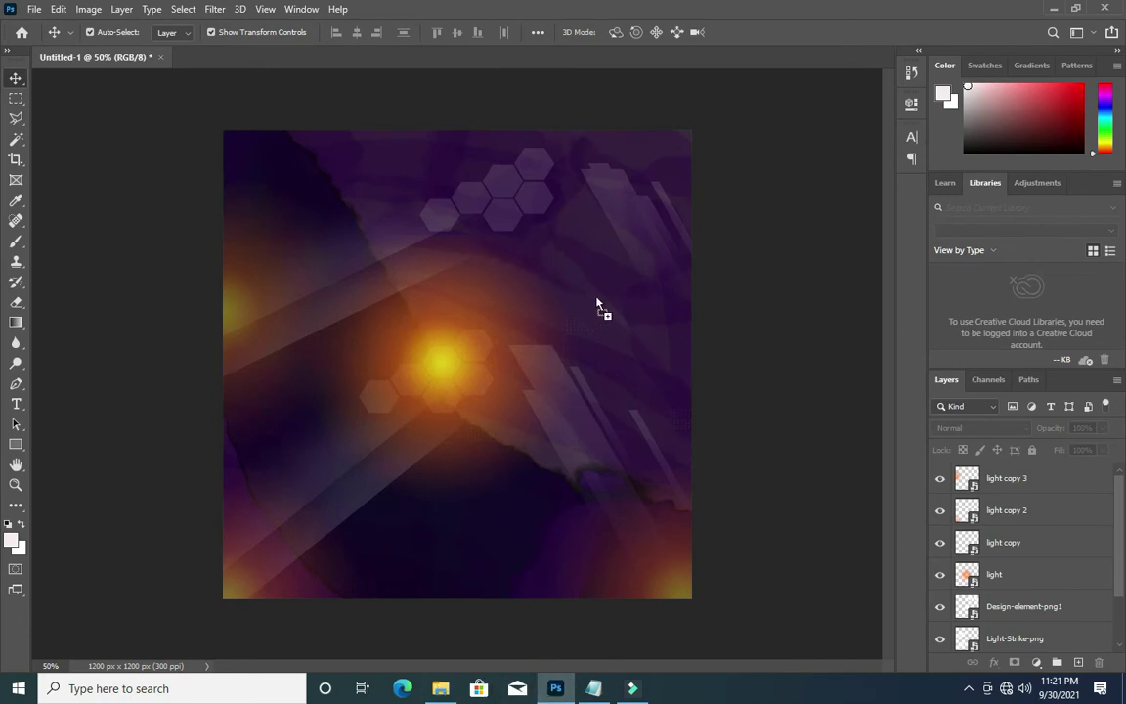
- Place the white cross right of centre at about 20% scale, beneath the glow layers
drag(599, 305, 594, 298)
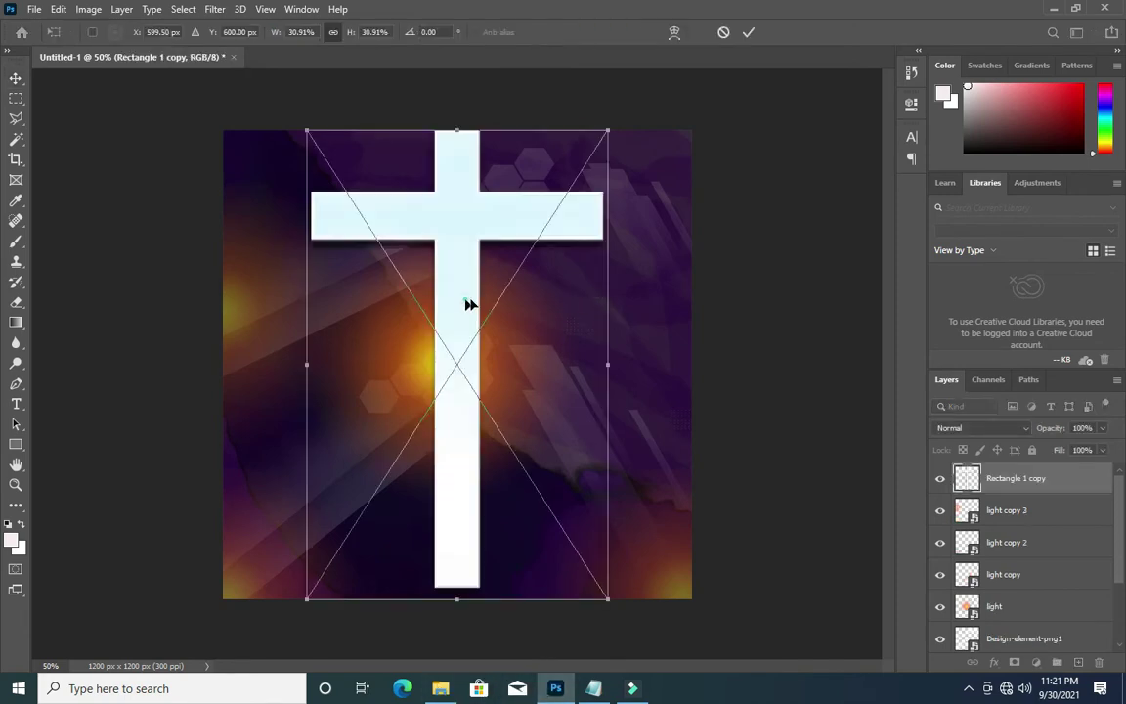
drag(467, 305, 600, 322)
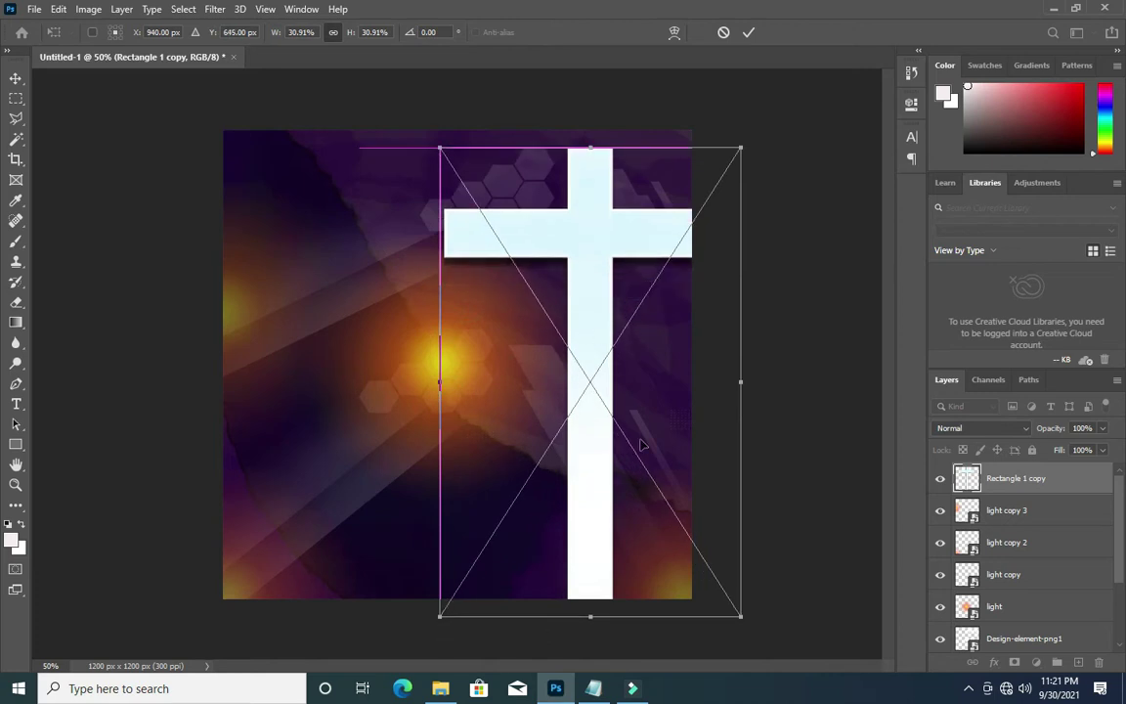
drag(740, 615, 623, 434)
mouse_move(533, 356)
mouse_down()
mouse_move(572, 408)
mouse_move(573, 392)
mouse_up()
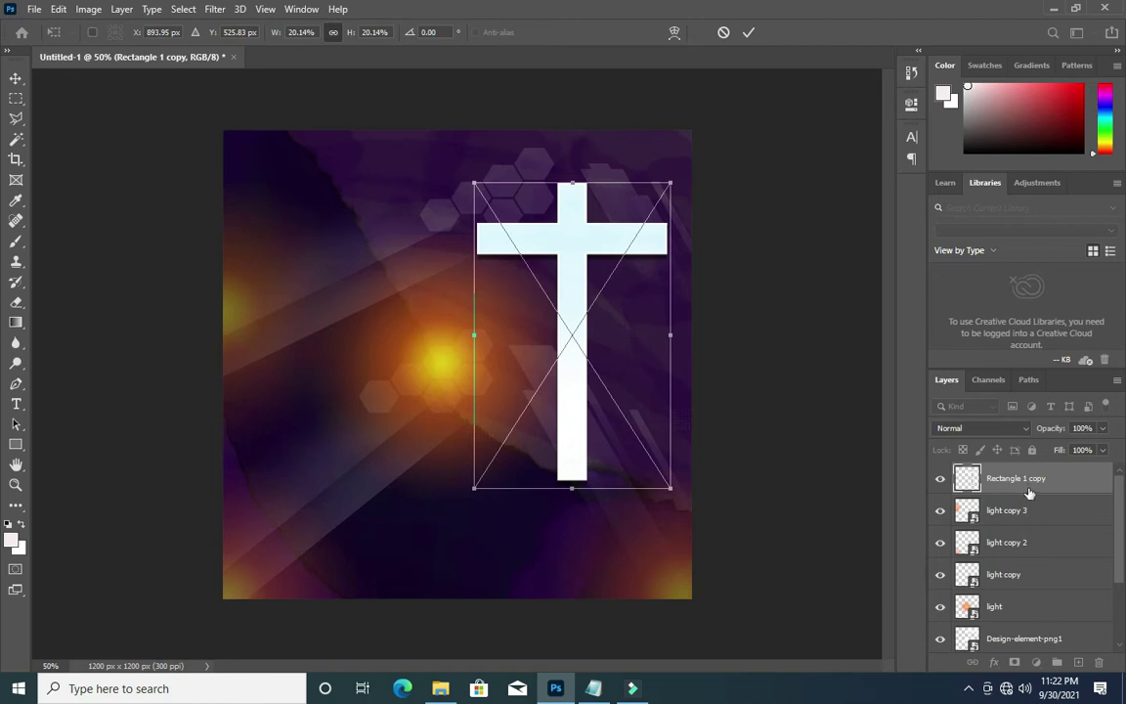
drag(1031, 477, 1018, 630)
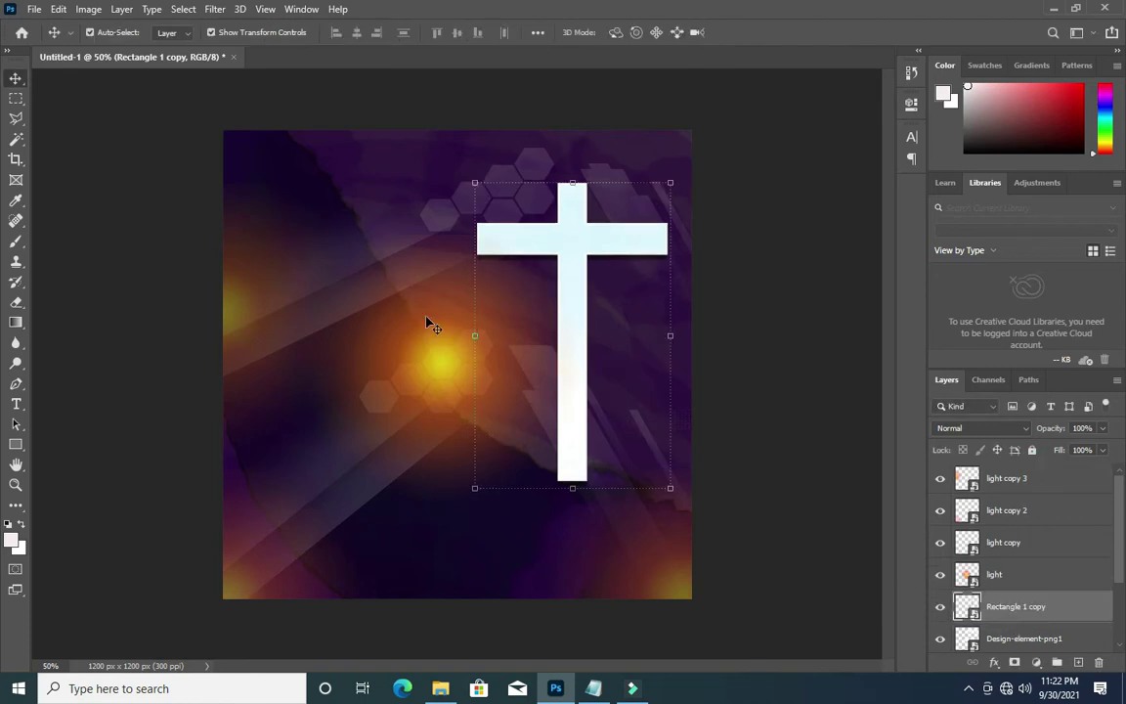
- Duplicate the central glow onto the cross's intersection and shrink it
click(244, 312)
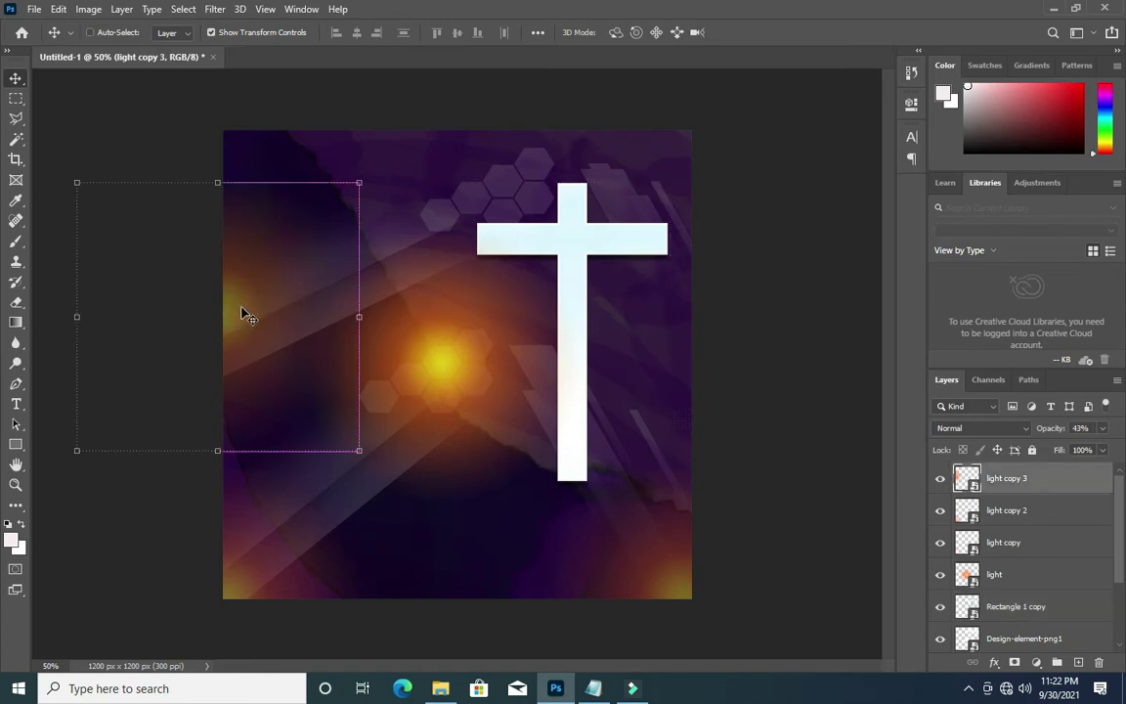
click(989, 573)
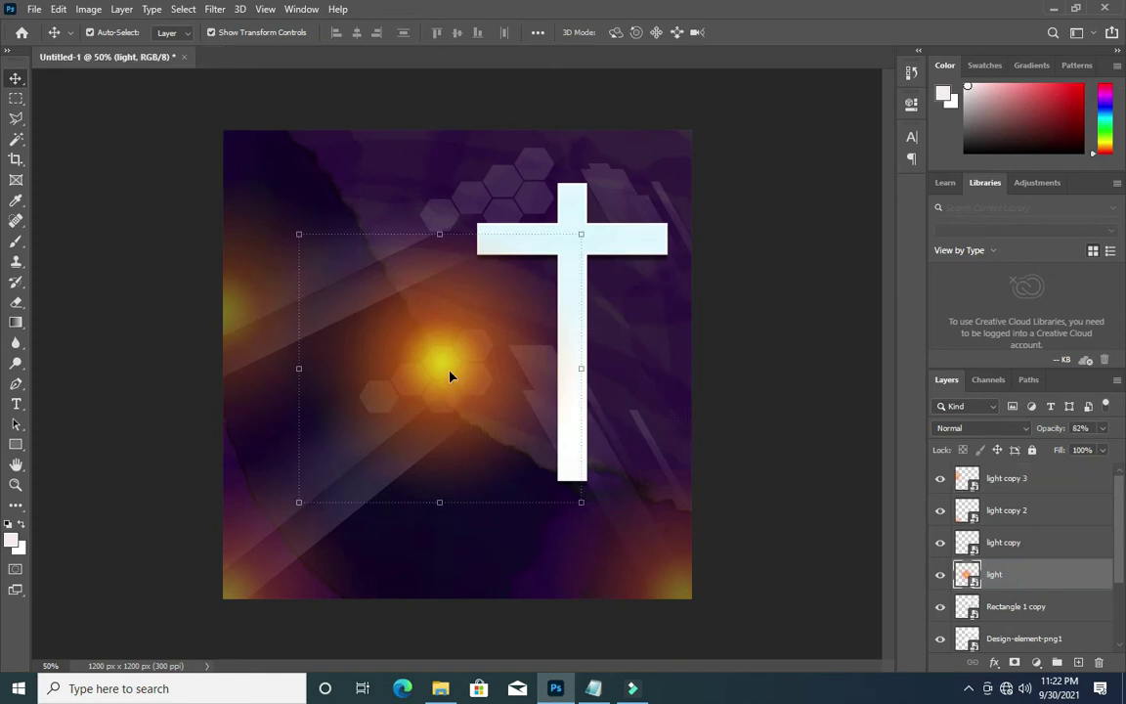
key(ctrl+j)
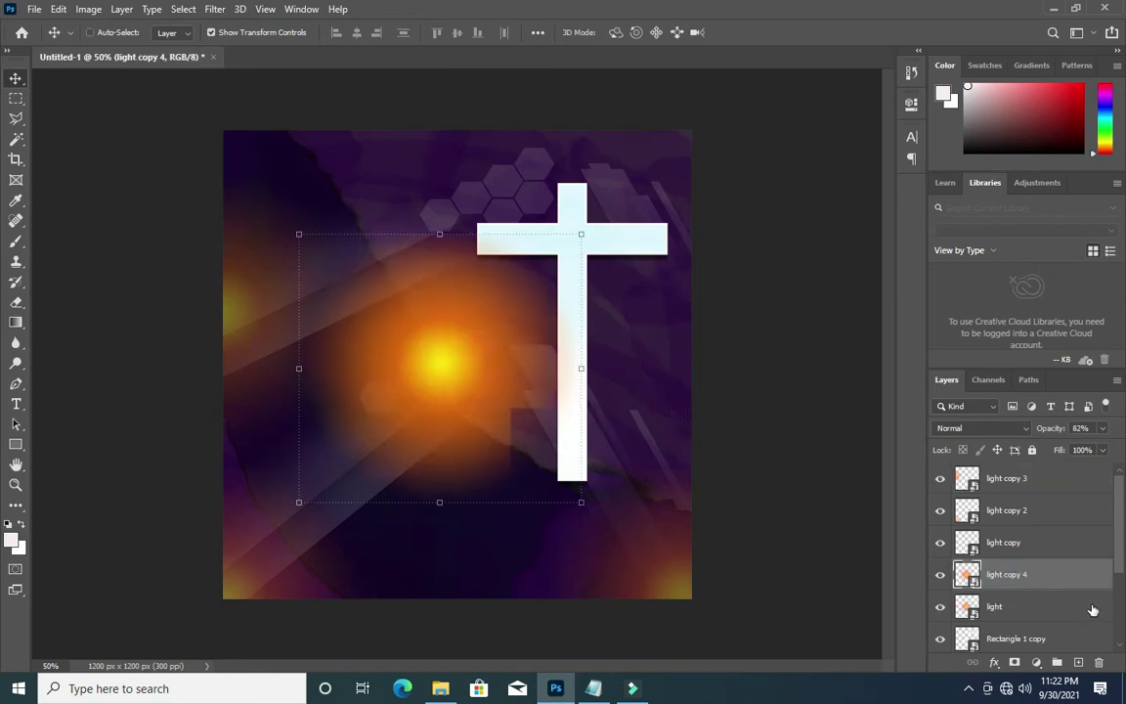
drag(446, 366, 574, 247)
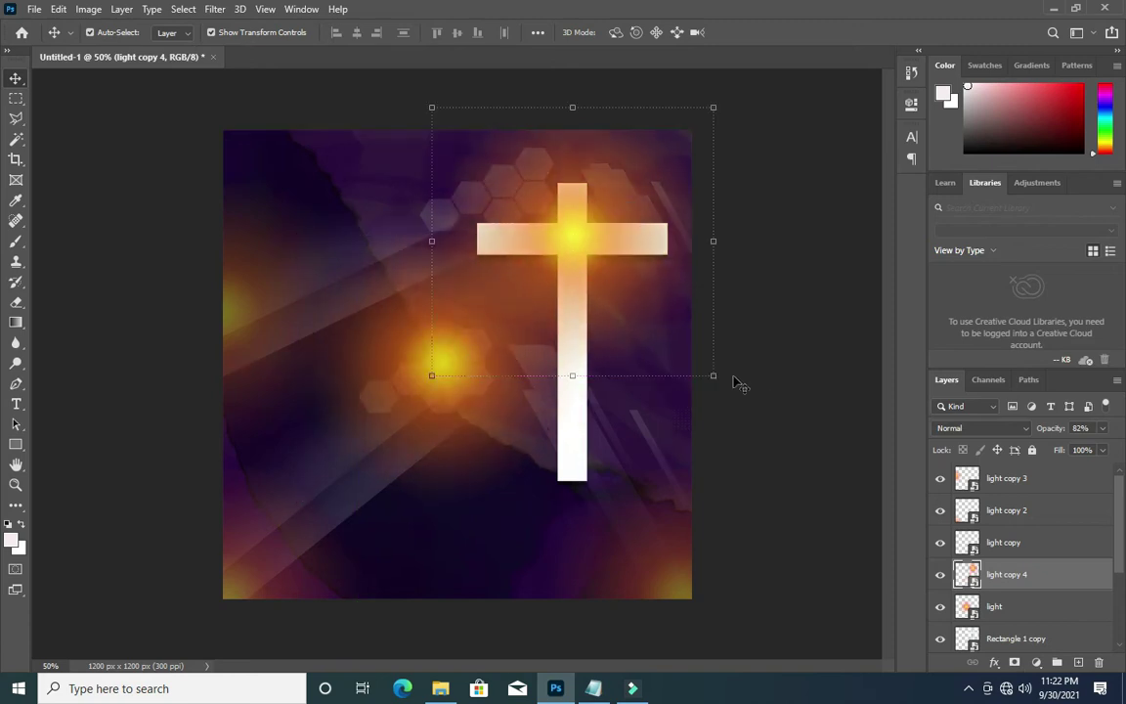
click(715, 376)
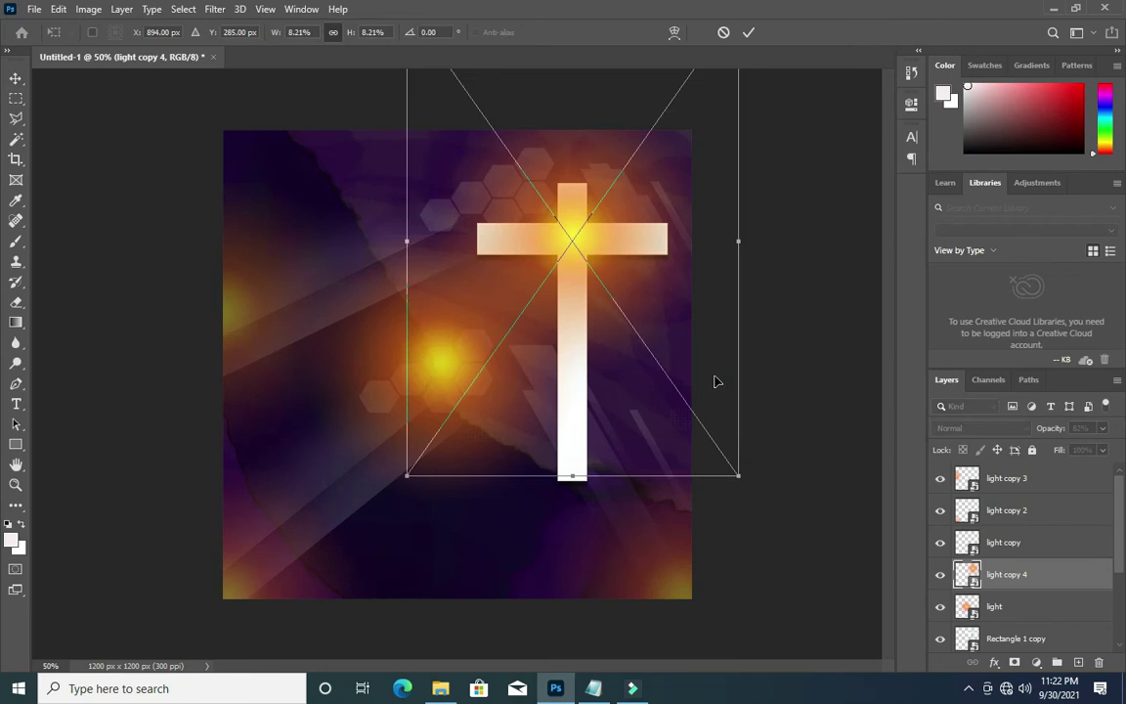
drag(738, 476, 661, 366)
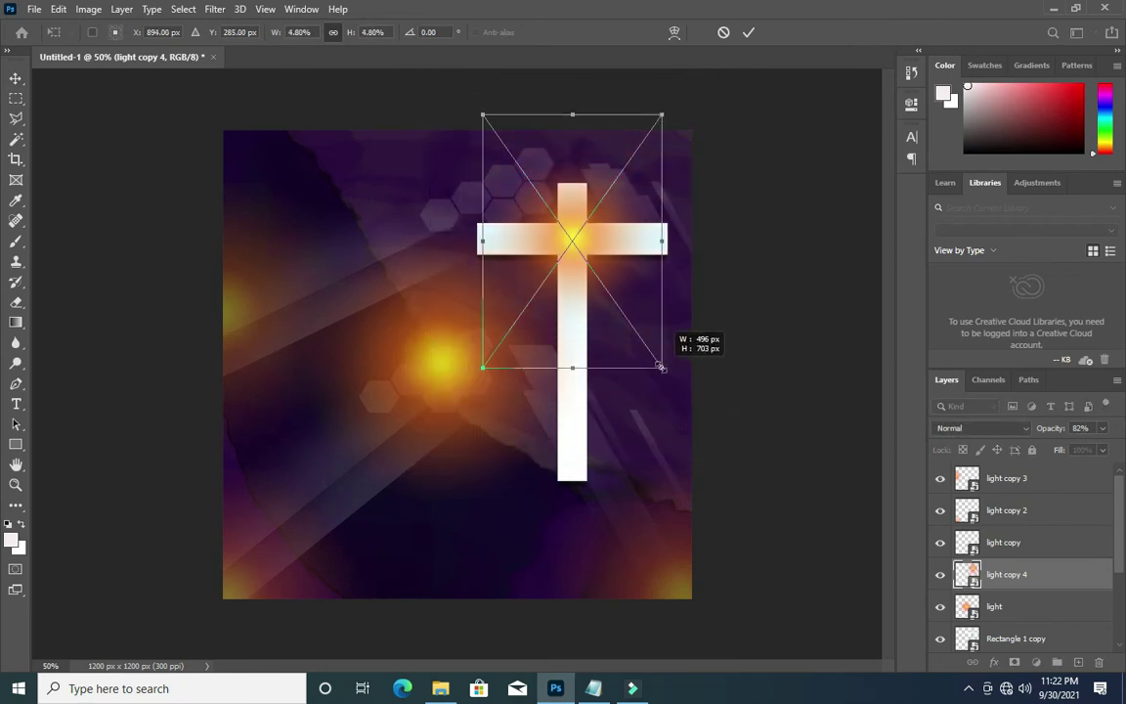
drag(660, 367, 661, 368)
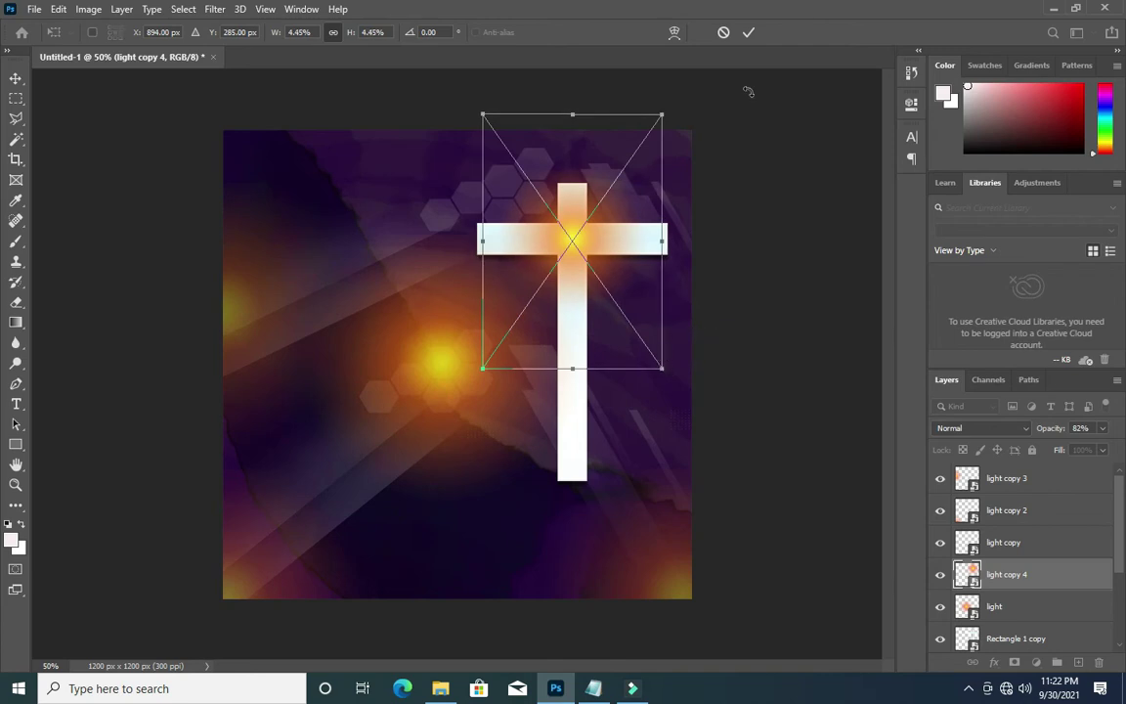
click(748, 32)
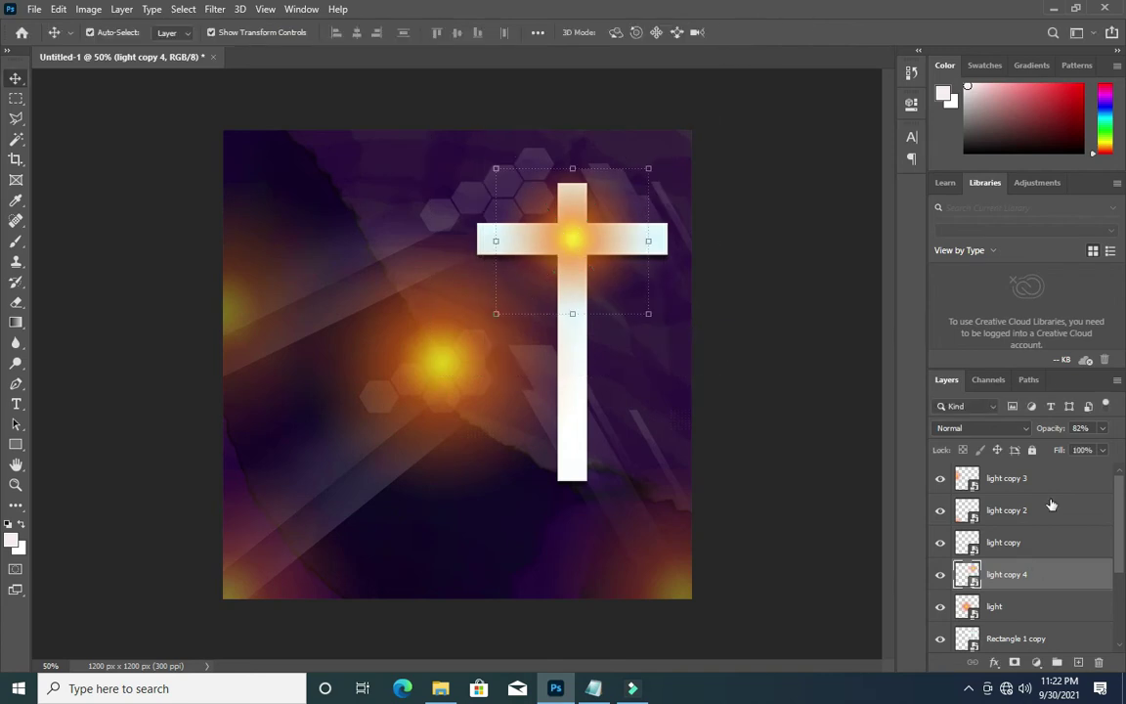
- Set the cross glow to 43% opacity and enlarge it slightly
click(1087, 427)
text(43)
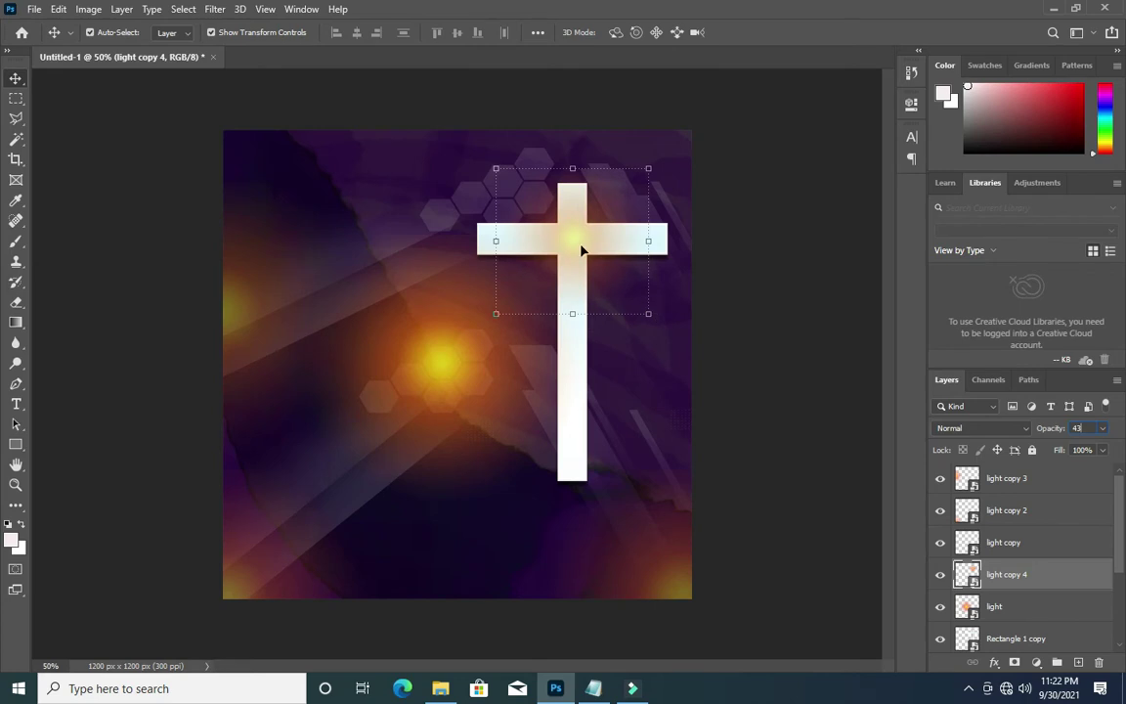
mouse_move(648, 315)
mouse_down()
mouse_move(661, 367)
mouse_move(691, 408)
mouse_up()
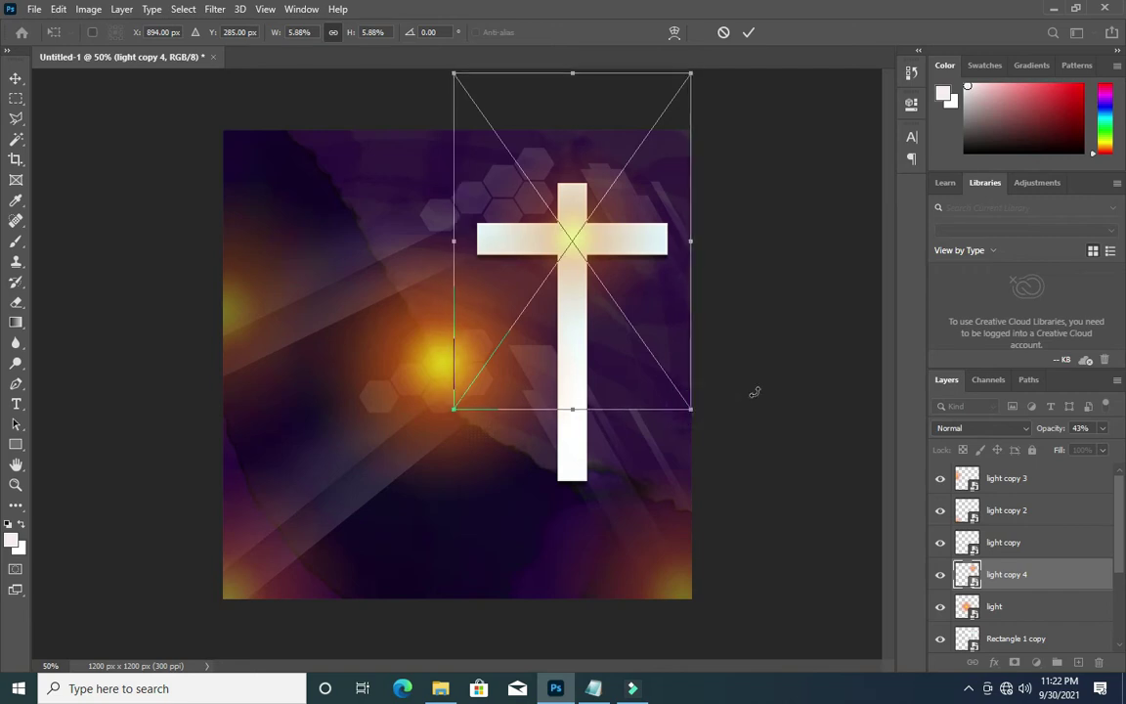
click(749, 32)
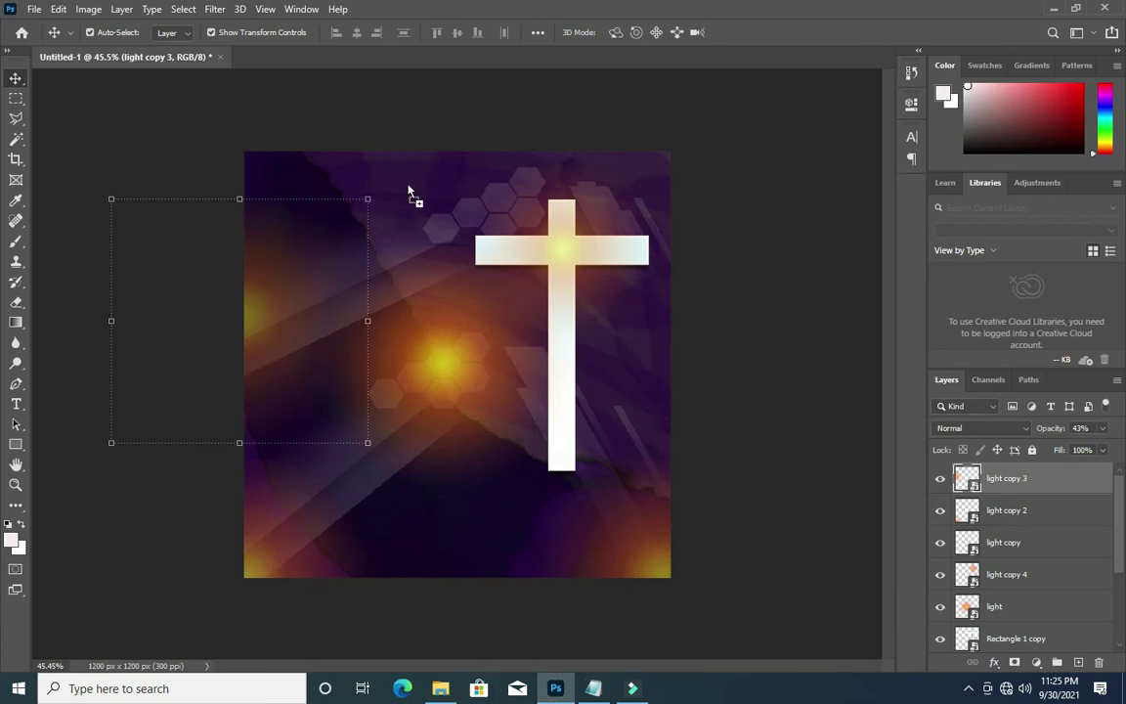
- Move the Optical-7-psbdox flare to the top-left corner and blend it in Screen mode
drag(447, 284, 266, 120)
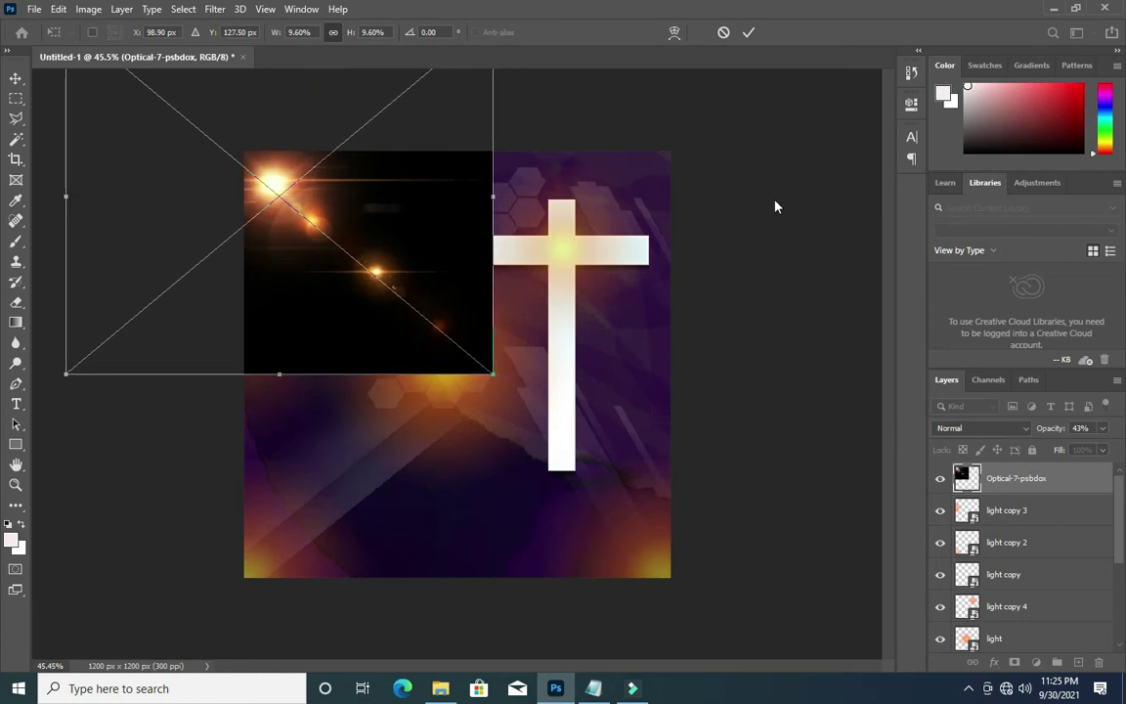
click(749, 33)
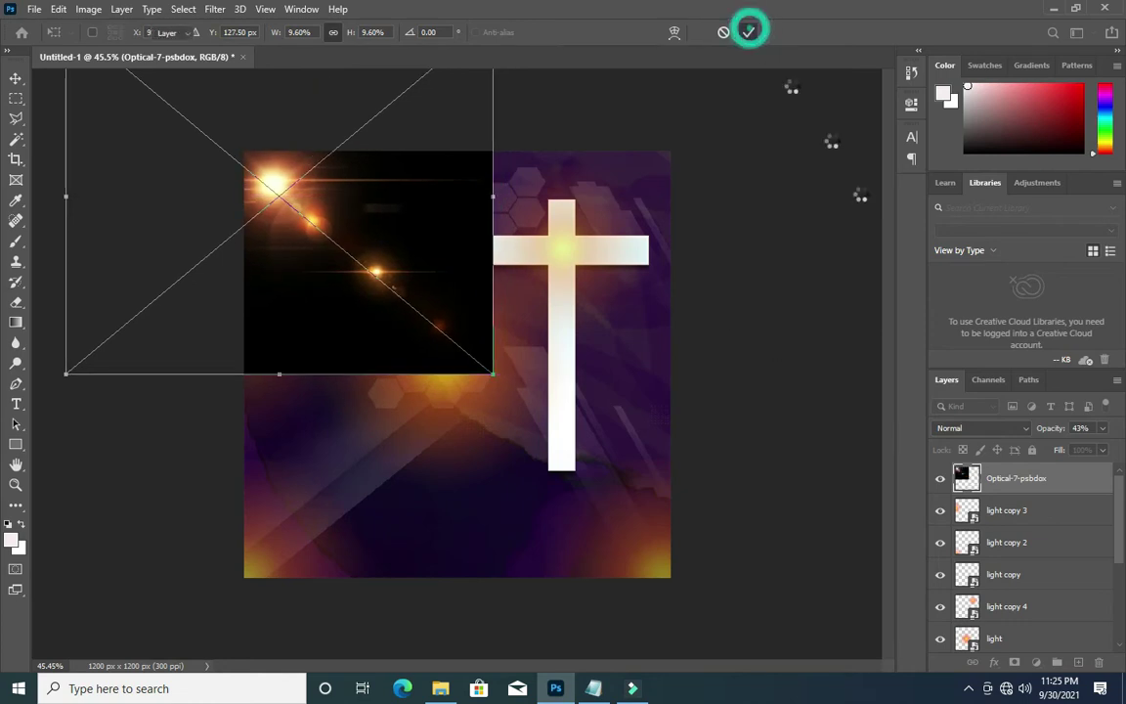
click(989, 431)
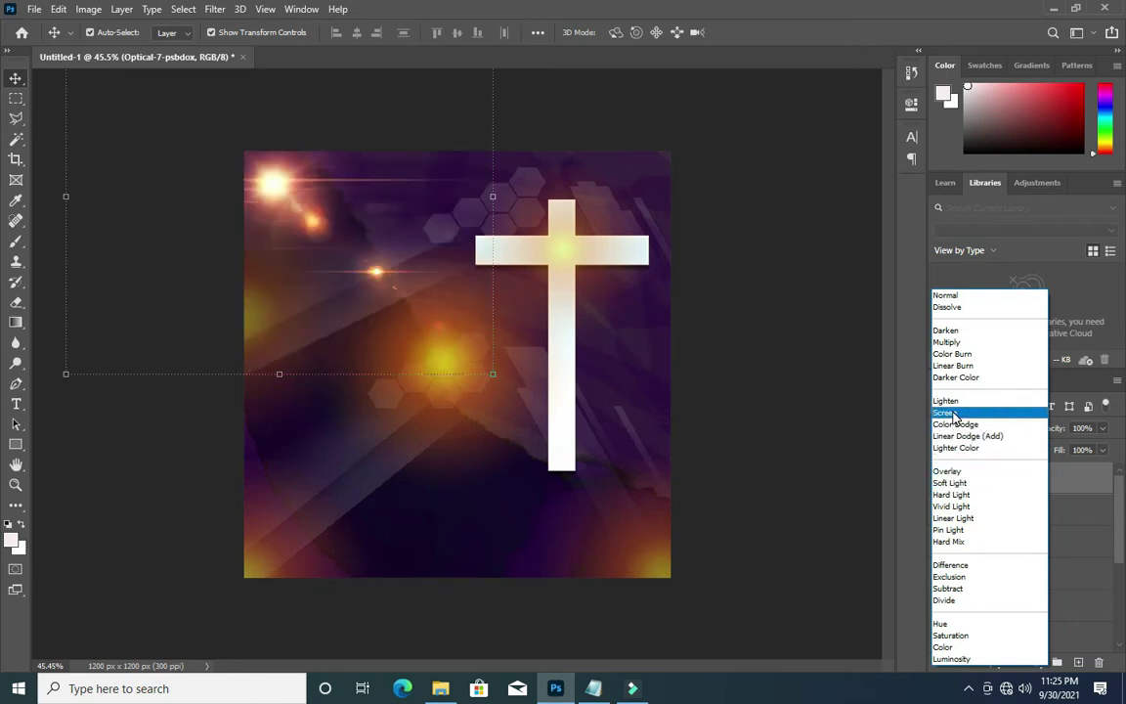
click(946, 412)
click(783, 276)
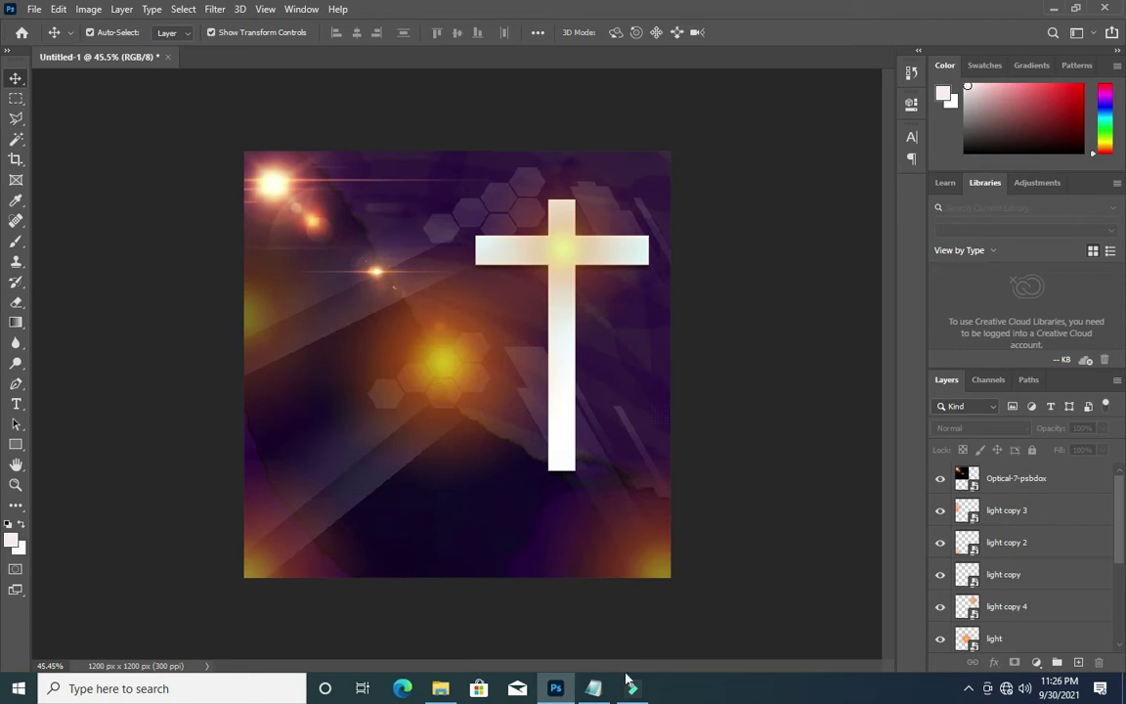
click(593, 688)
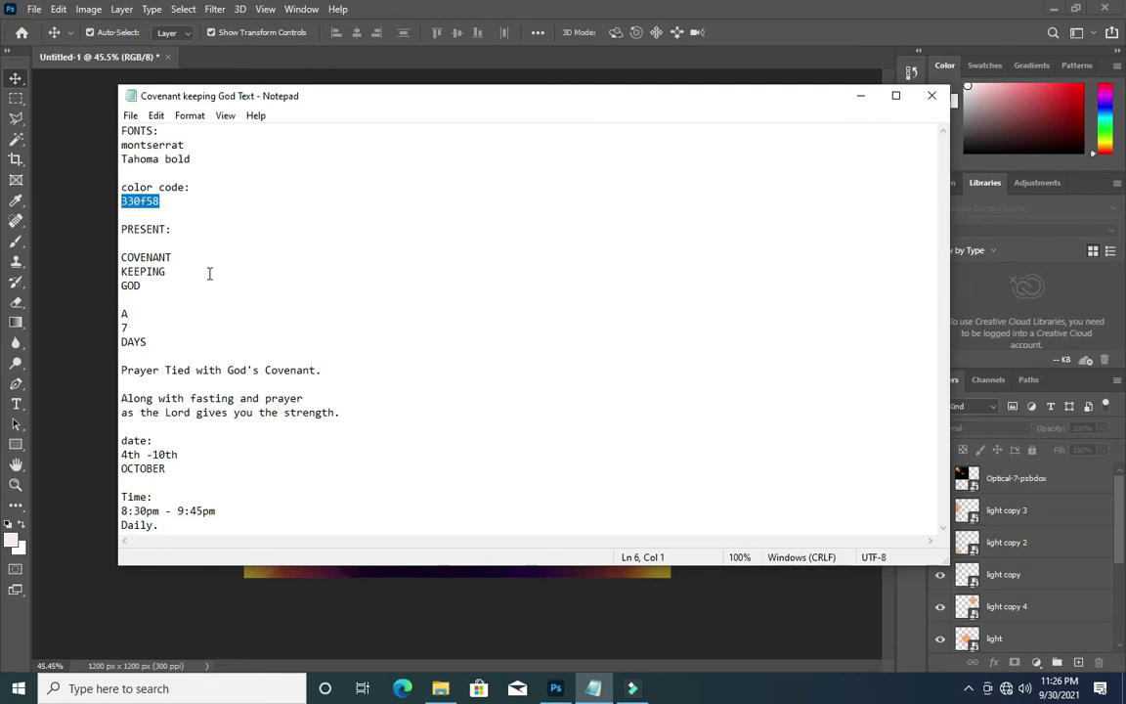
drag(174, 256, 113, 259)
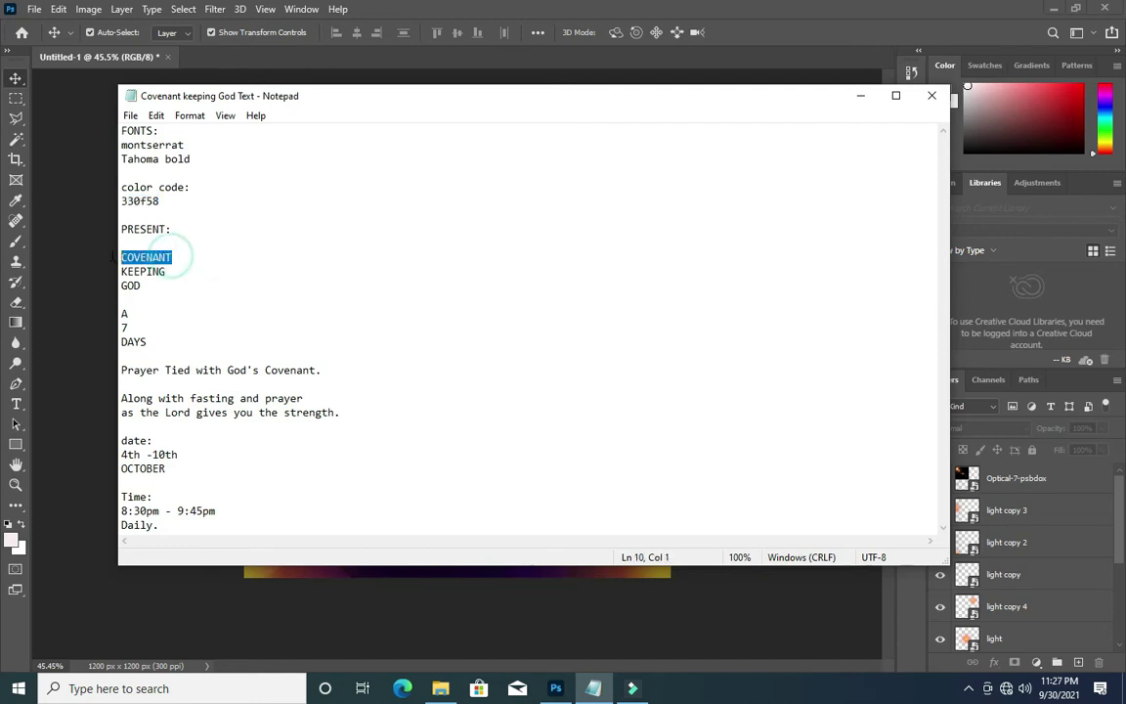
click(174, 229)
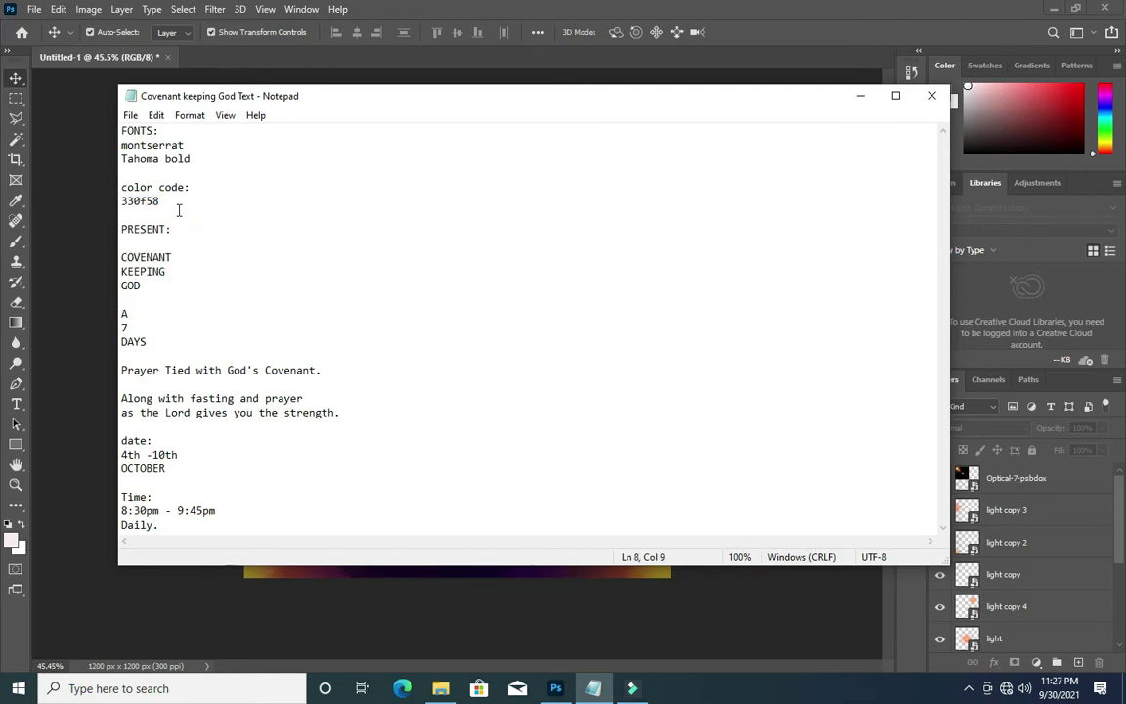
drag(174, 229, 119, 228)
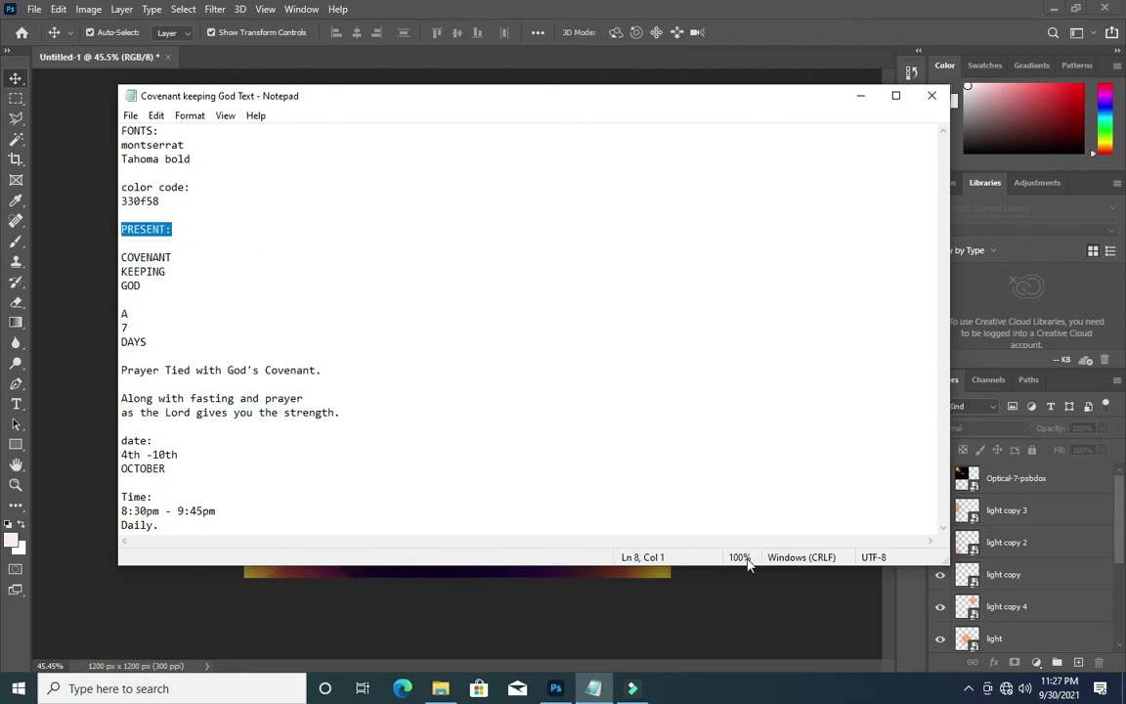
click(555, 688)
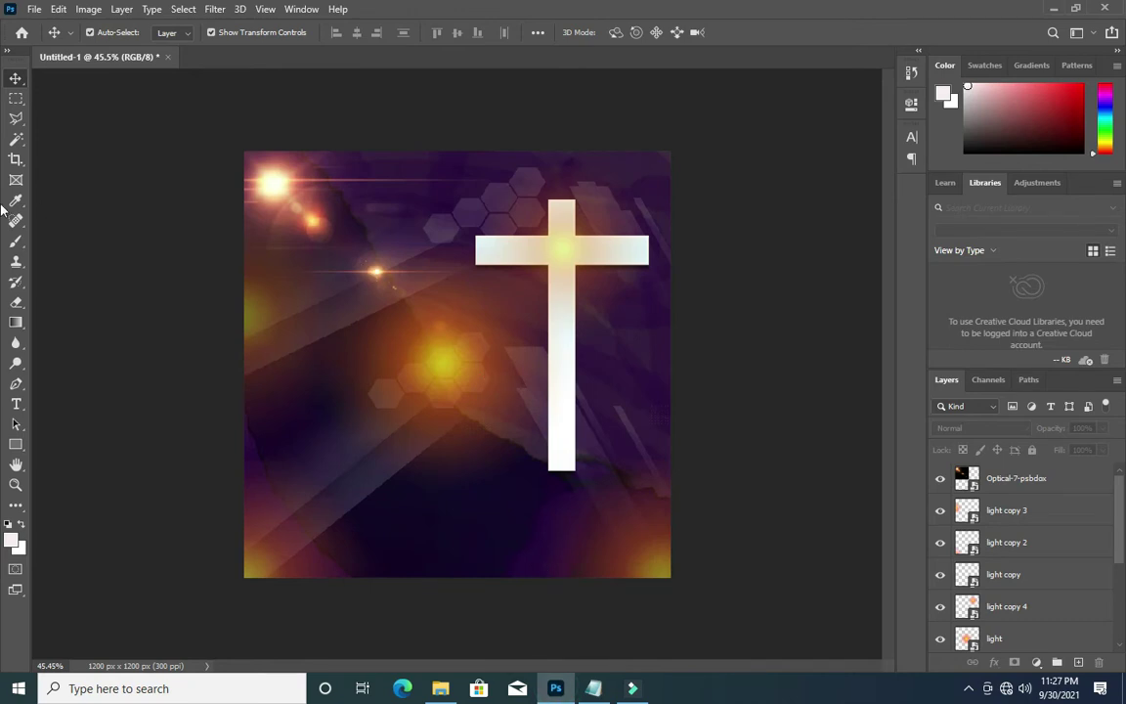
- Draw a 260 × 58 px rectangle left of the top of the cross
click(16, 443)
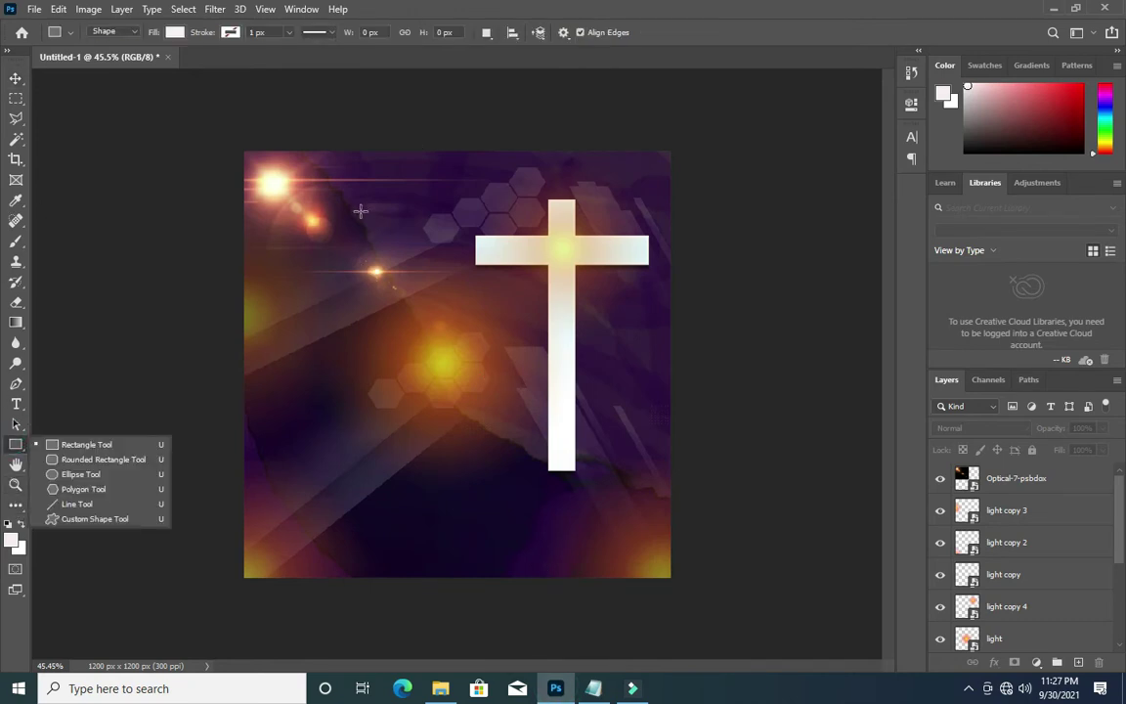
key(ctrl+plus)
key(ctrl+plus)
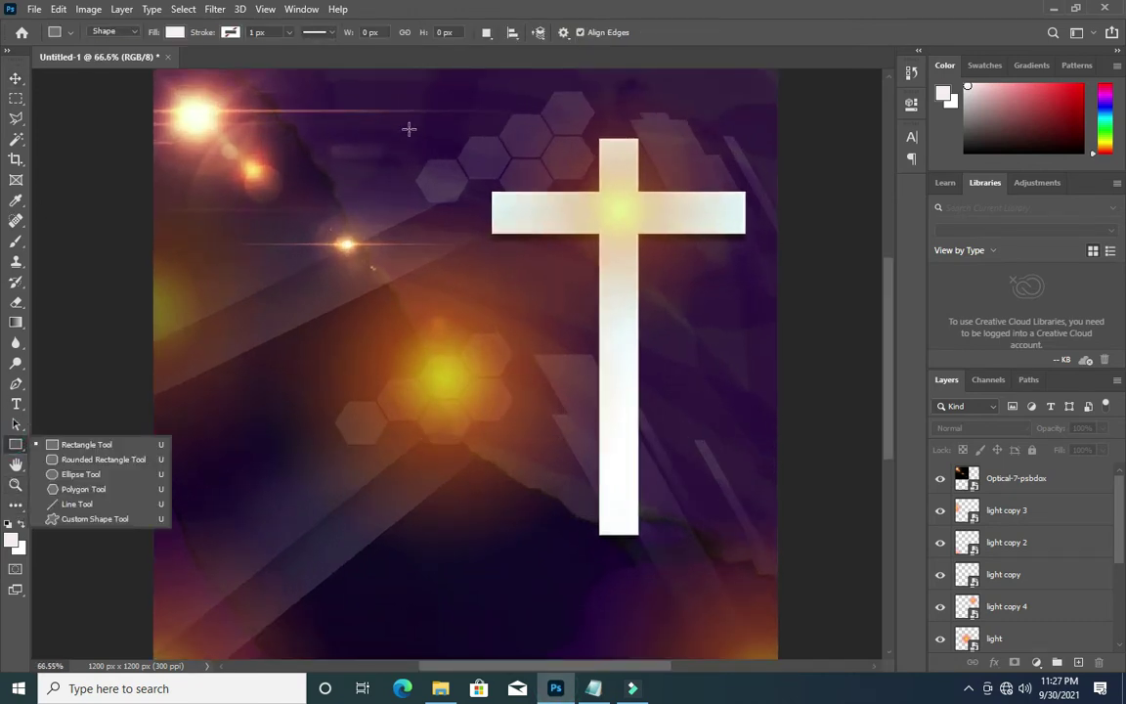
drag(398, 126, 532, 154)
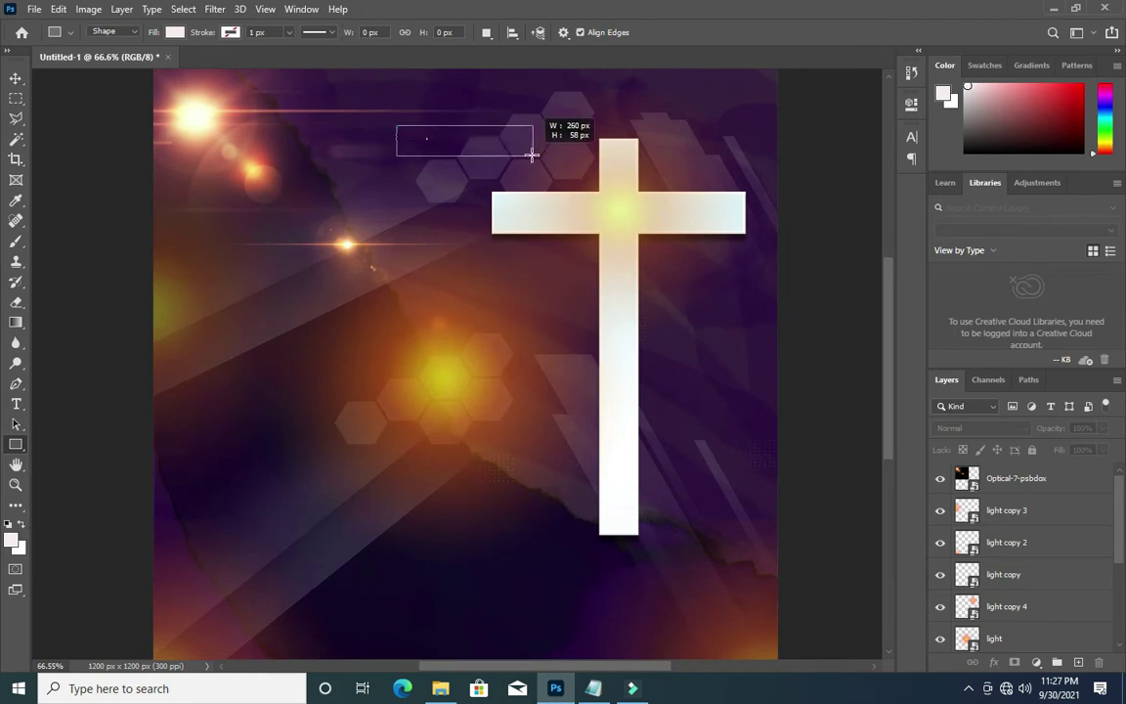
drag(532, 154, 532, 154)
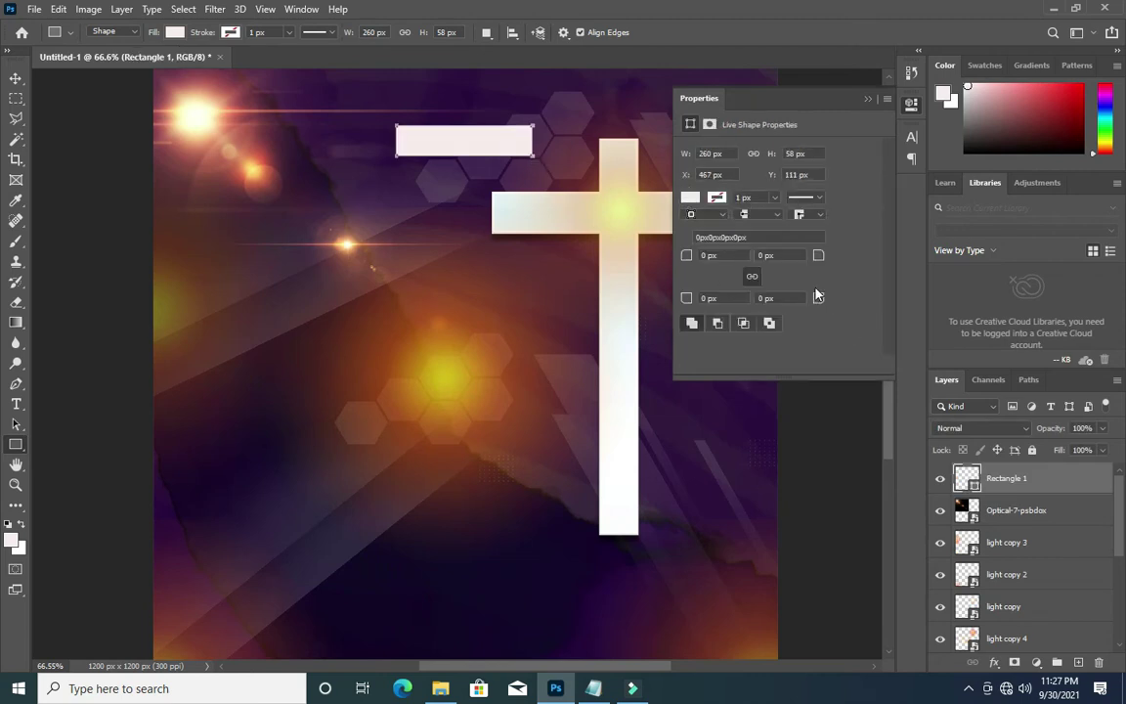
- Round the bar's corners to 19 px and fill it bright red
drag(818, 255, 822, 255)
drag(829, 259, 829, 264)
click(695, 197)
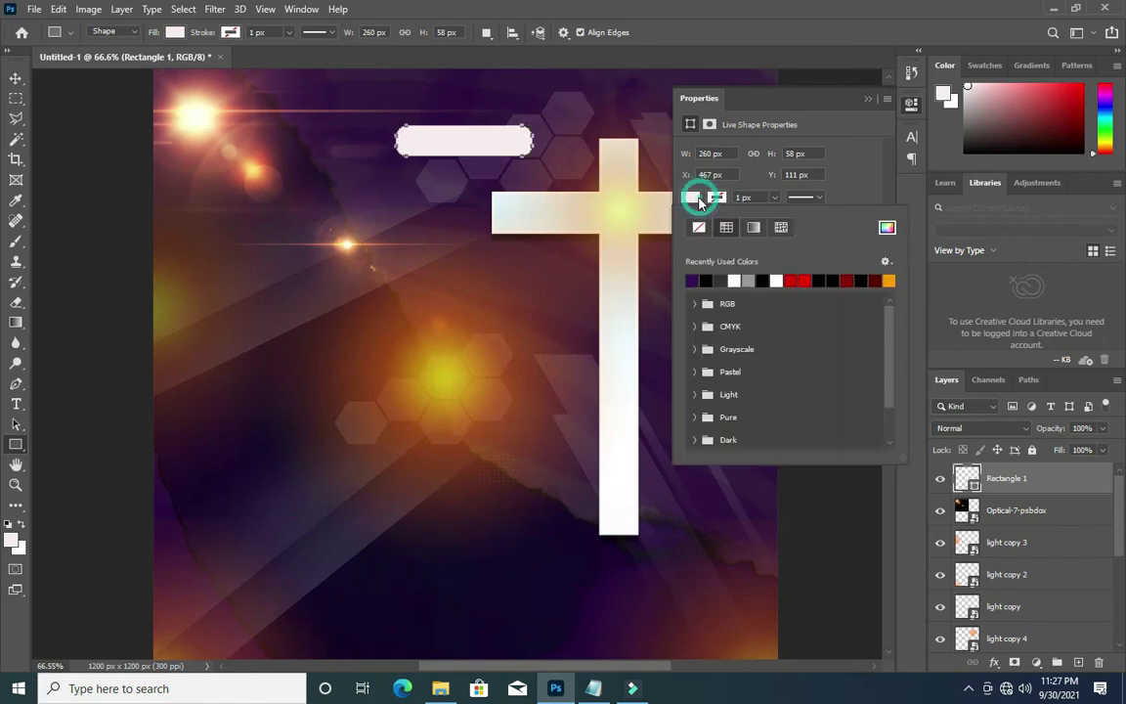
click(849, 281)
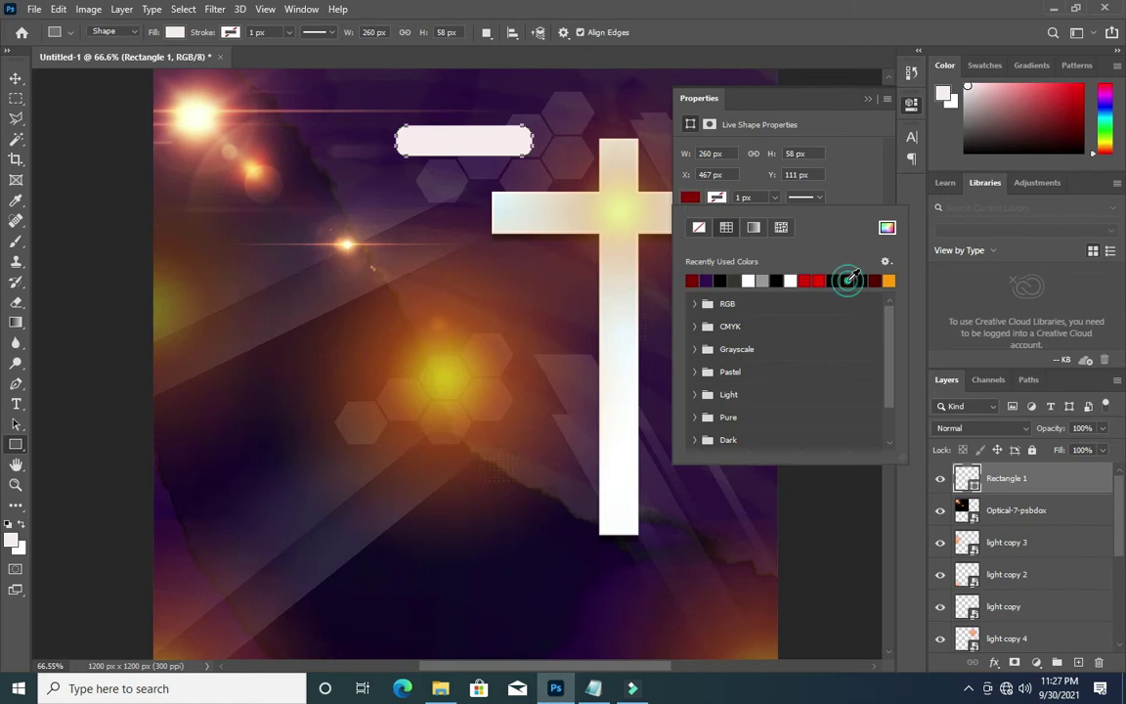
click(811, 280)
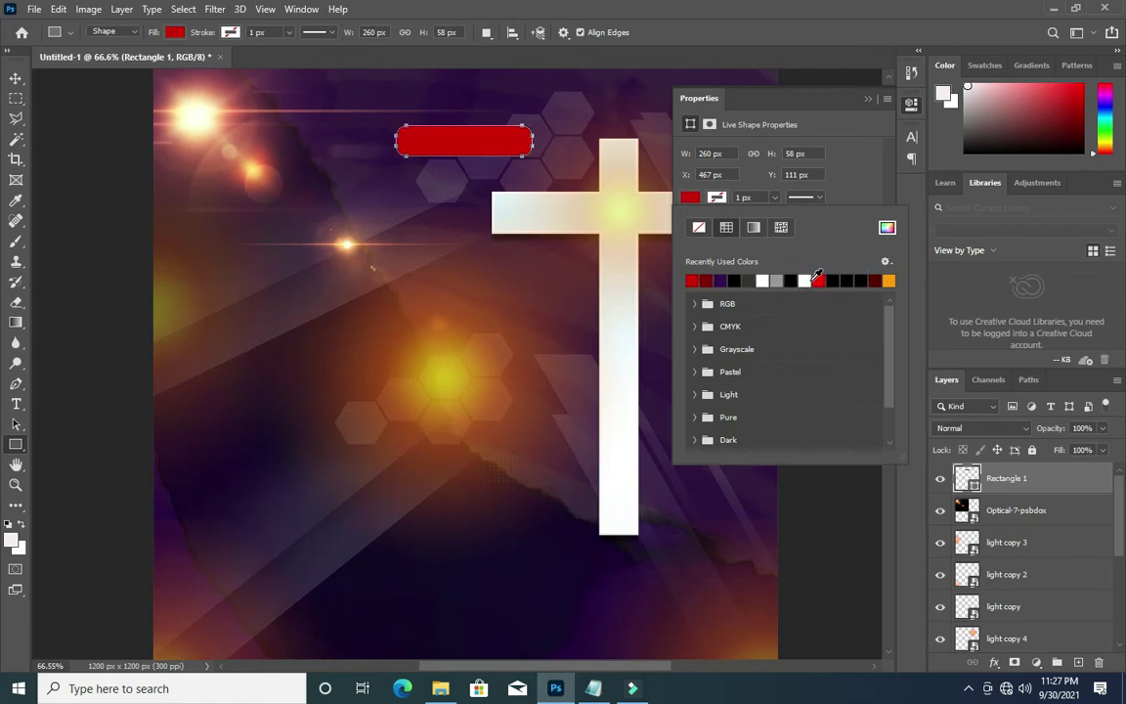
click(821, 280)
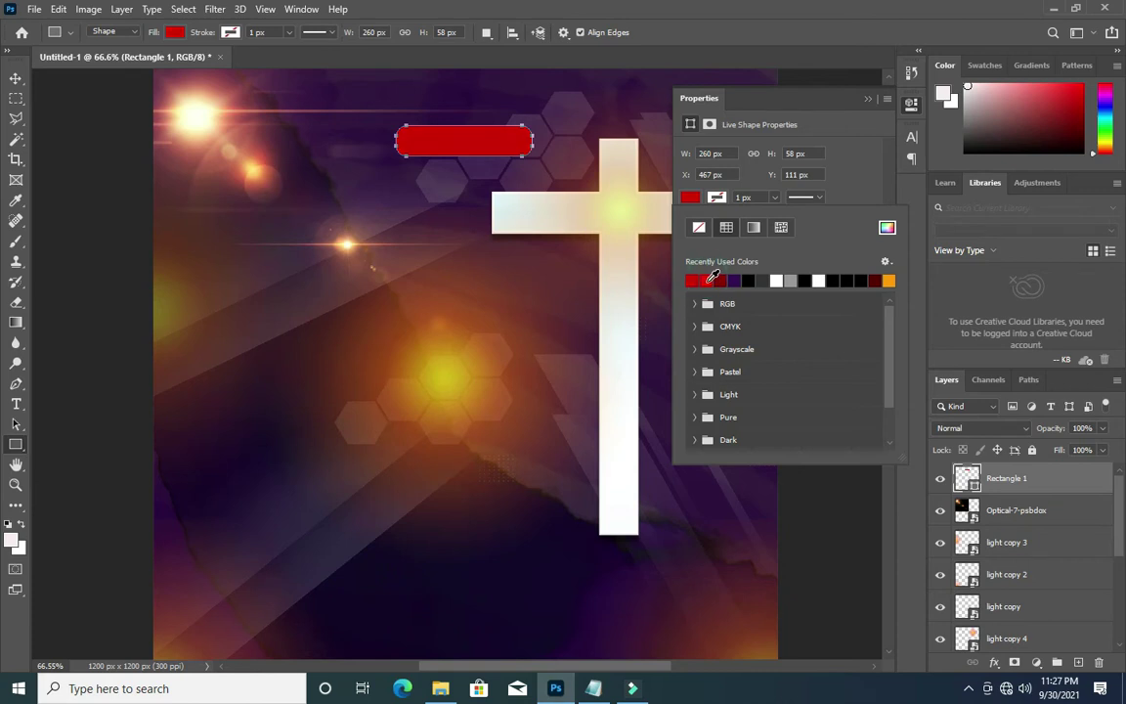
click(864, 99)
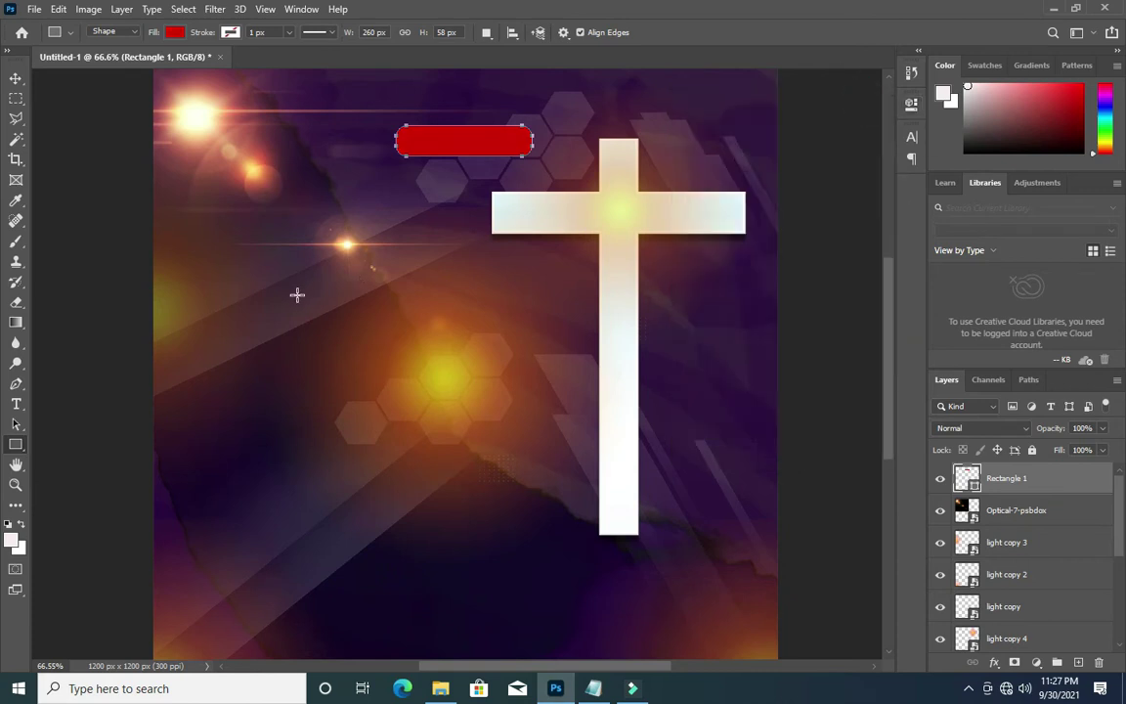
click(226, 327)
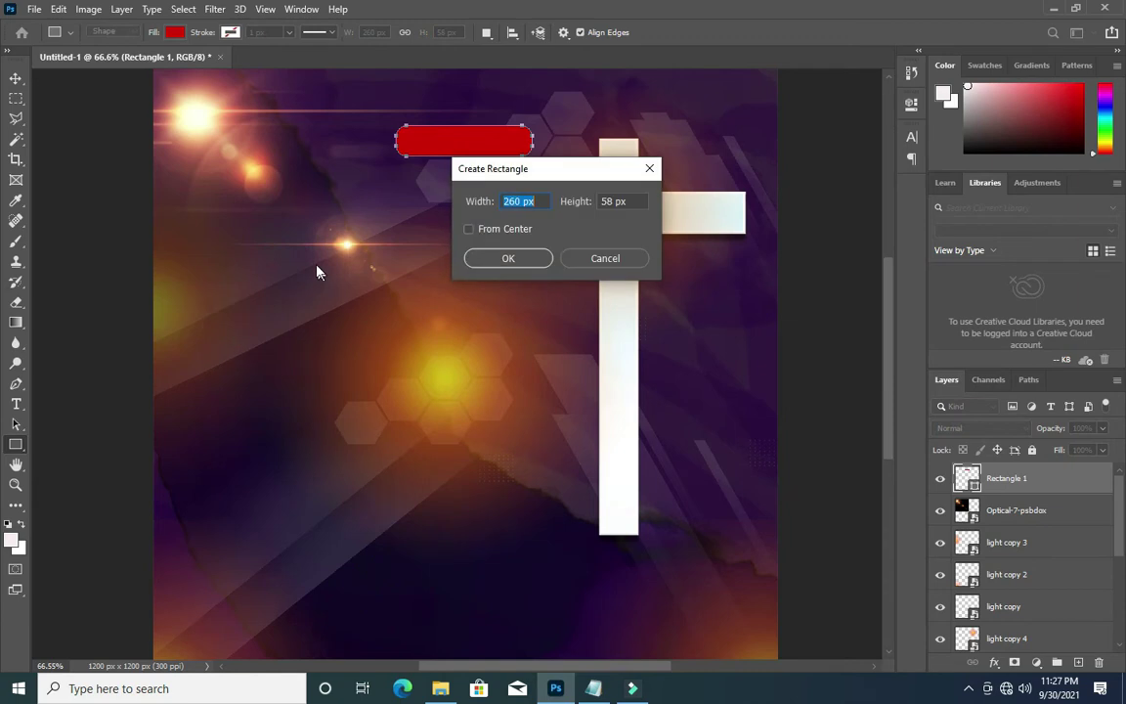
click(608, 258)
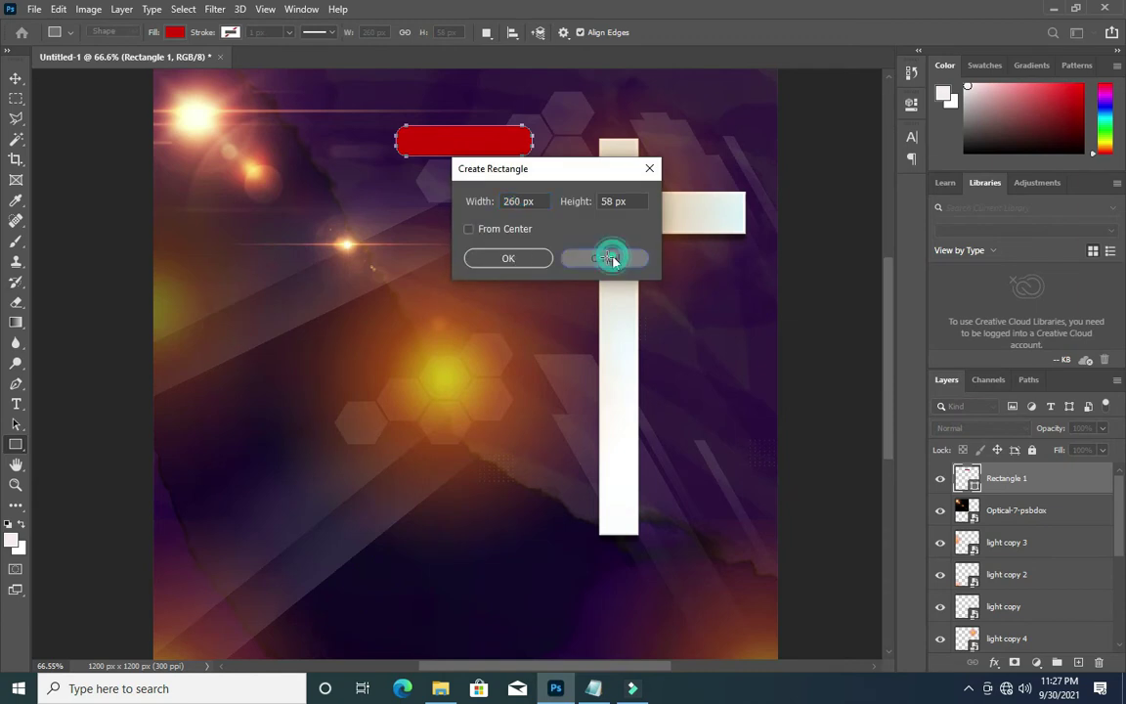
- Create a Montserrat Bold text line on the left and paste PRESENT: into it
click(16, 404)
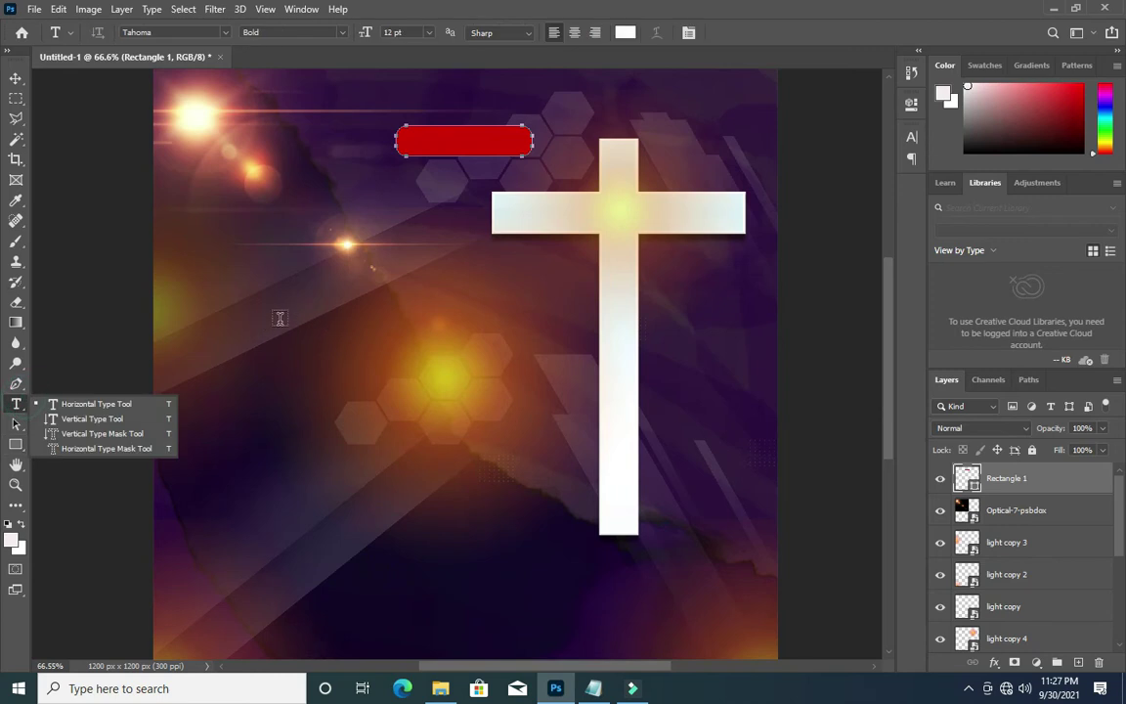
click(280, 317)
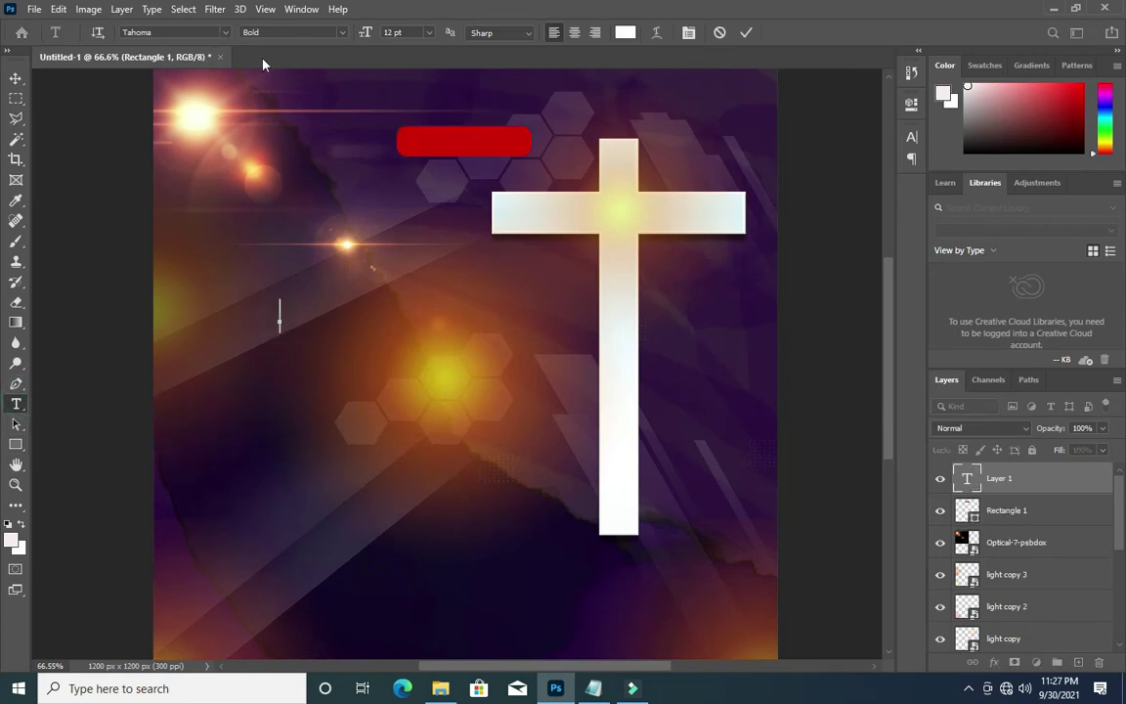
click(223, 33)
text(Strobo)
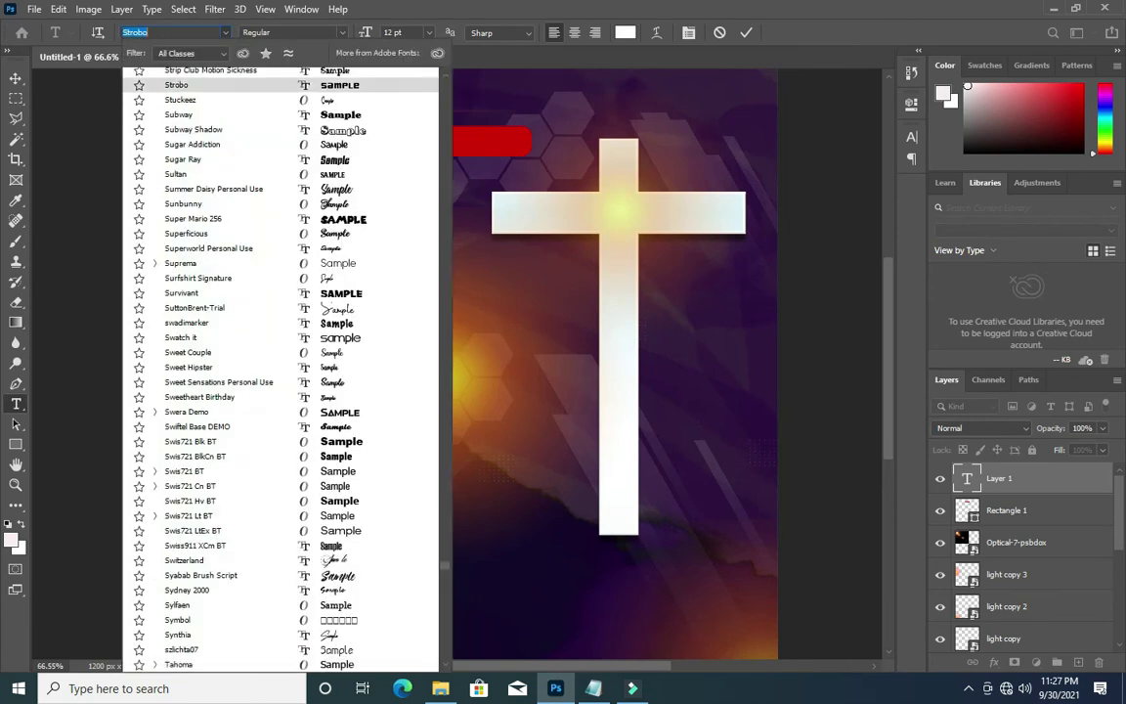
text(mont)
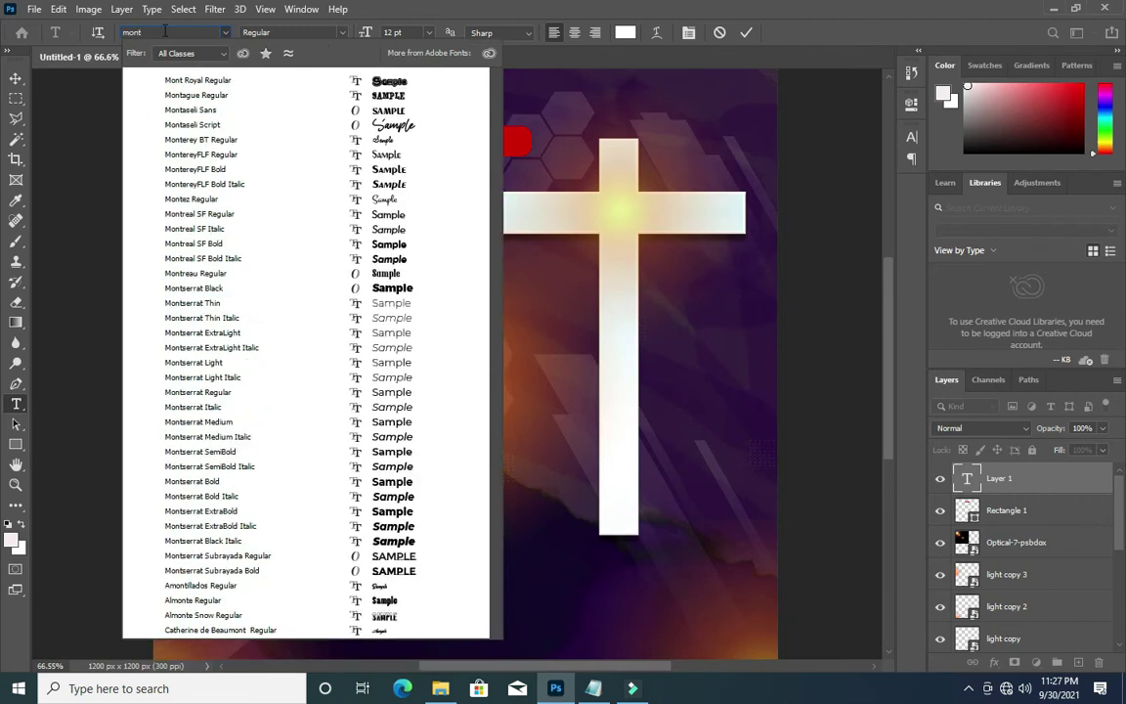
text(serrat)
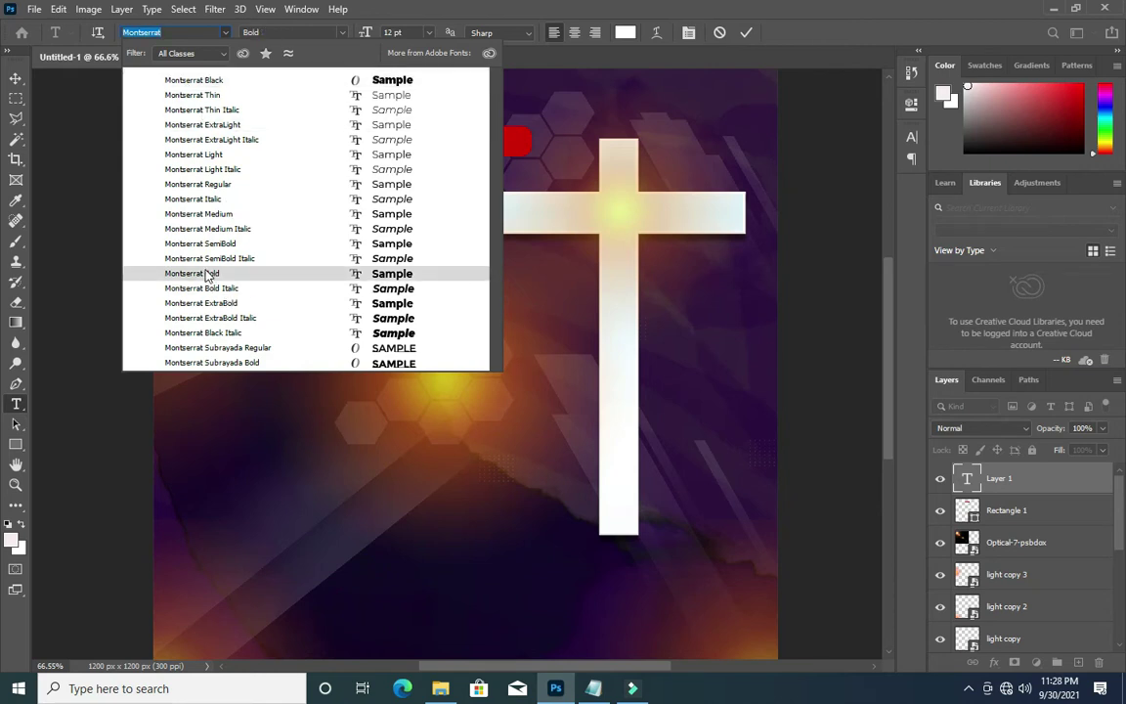
click(206, 275)
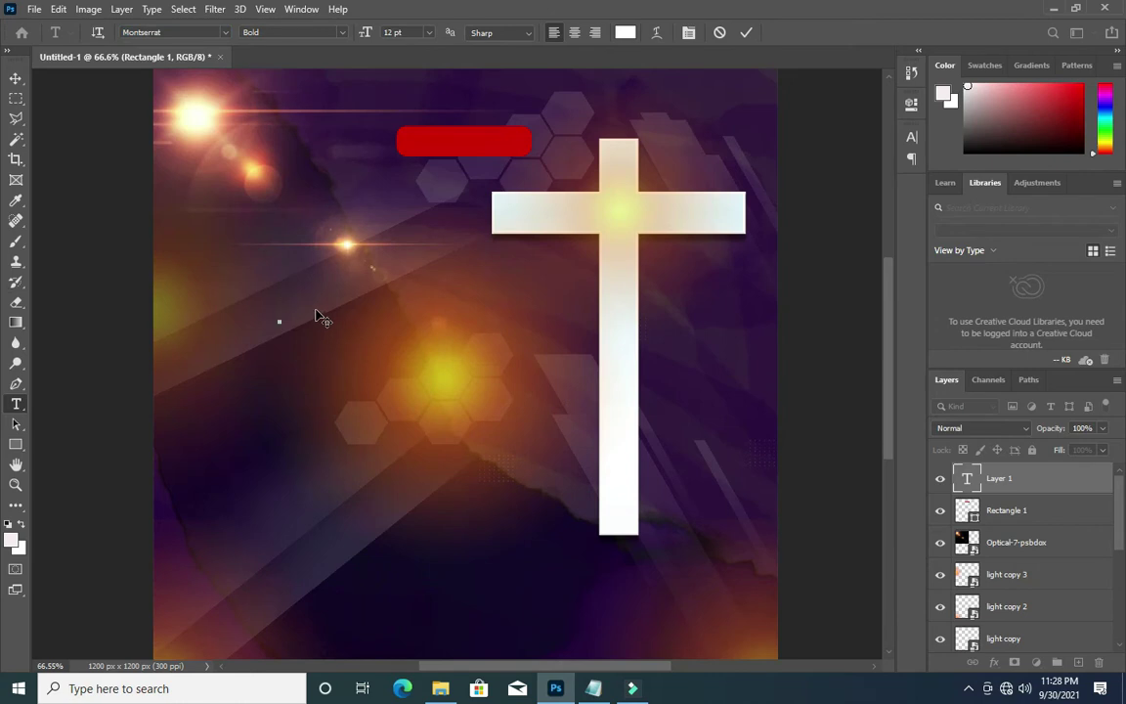
key(ctrl)
text(PRESENT:)
- Scale the PRESENT: text down and place it onto the red bar
click(15, 77)
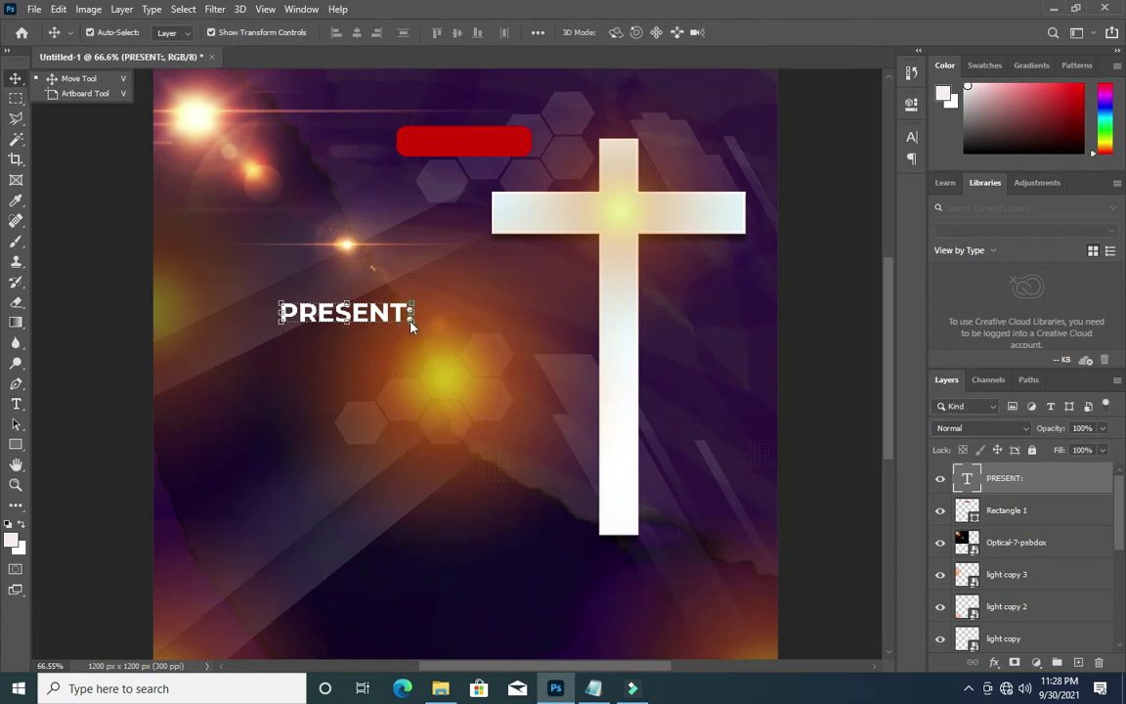
mouse_move(411, 321)
mouse_down()
mouse_move(358, 315)
mouse_move(470, 143)
mouse_move(454, 142)
mouse_move(521, 156)
mouse_up()
drag(516, 146, 519, 149)
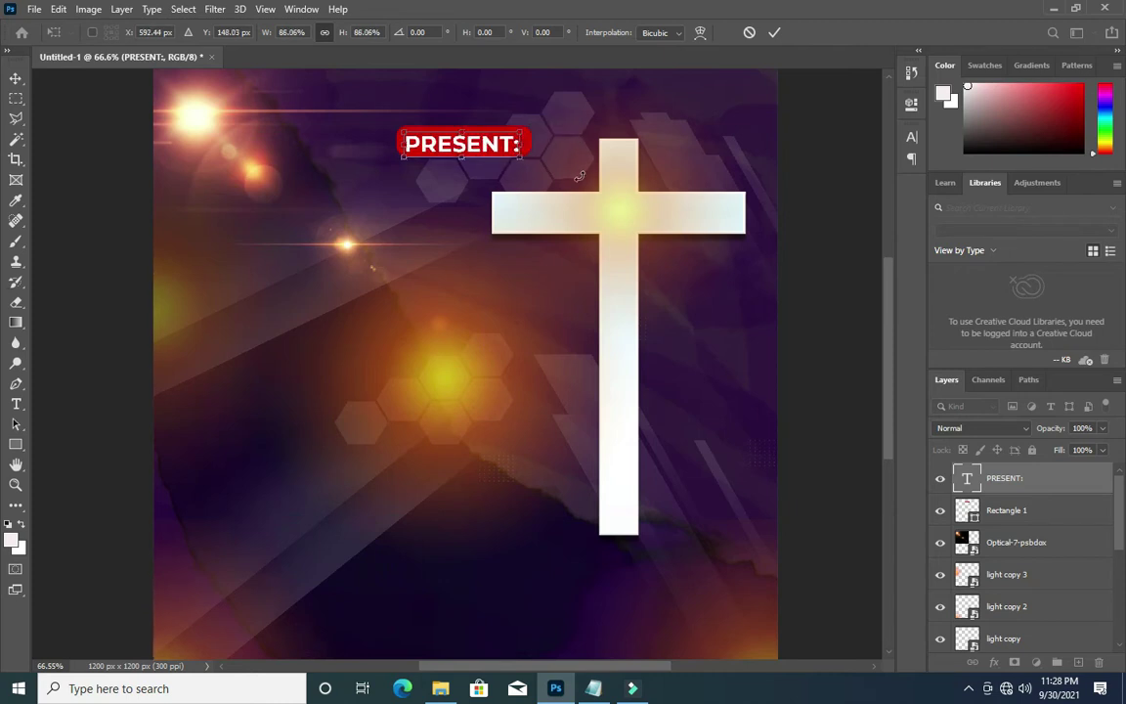
click(774, 32)
- Centre PRESENT: and the red bar horizontally, then select COVENANT in the flyer notes
scroll(484, 135, down, 1)
scroll(484, 133, down, 1)
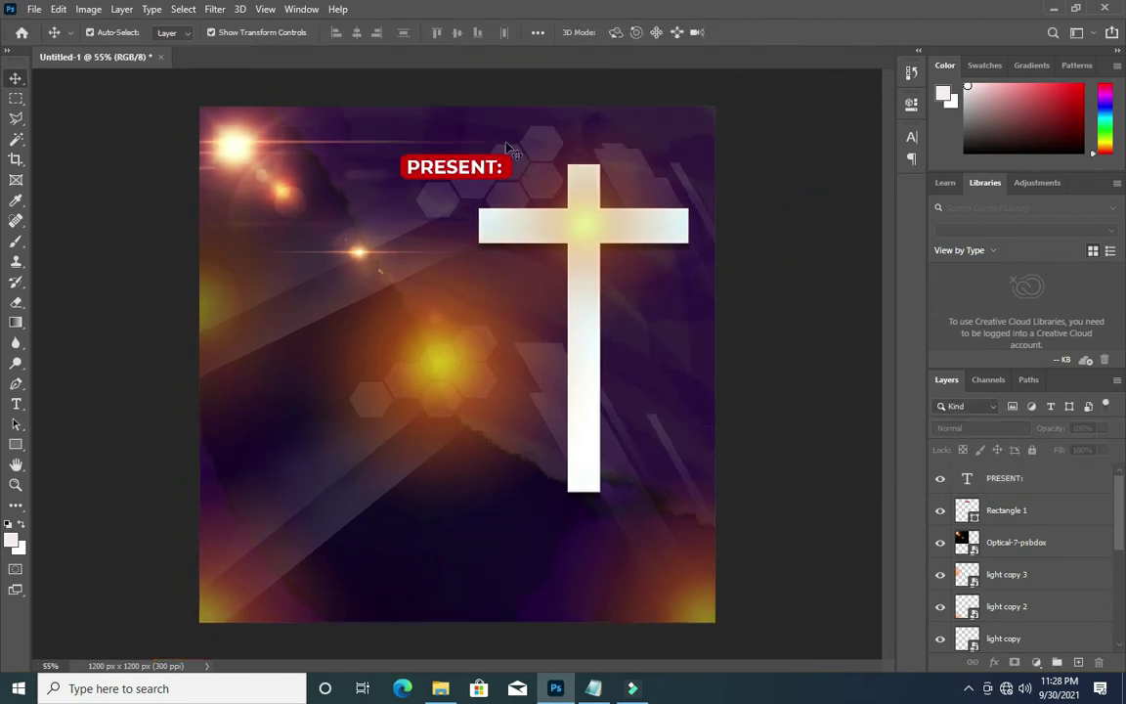
click(1013, 508)
shift+click(1006, 477)
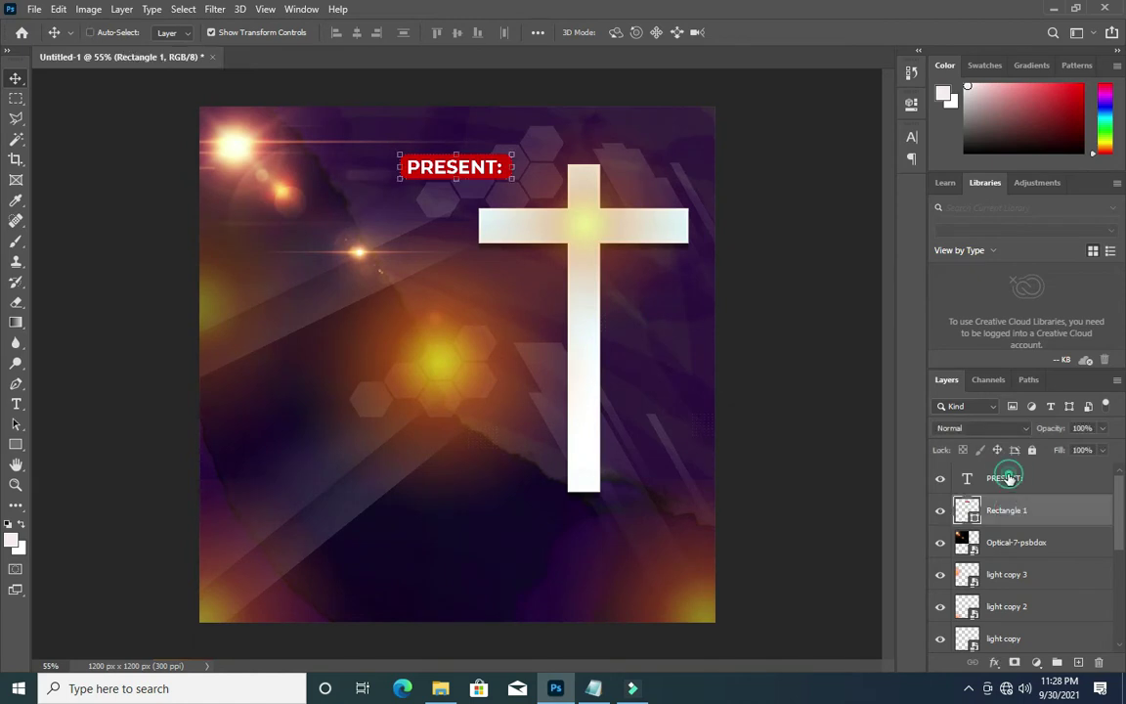
key(ctrl+a)
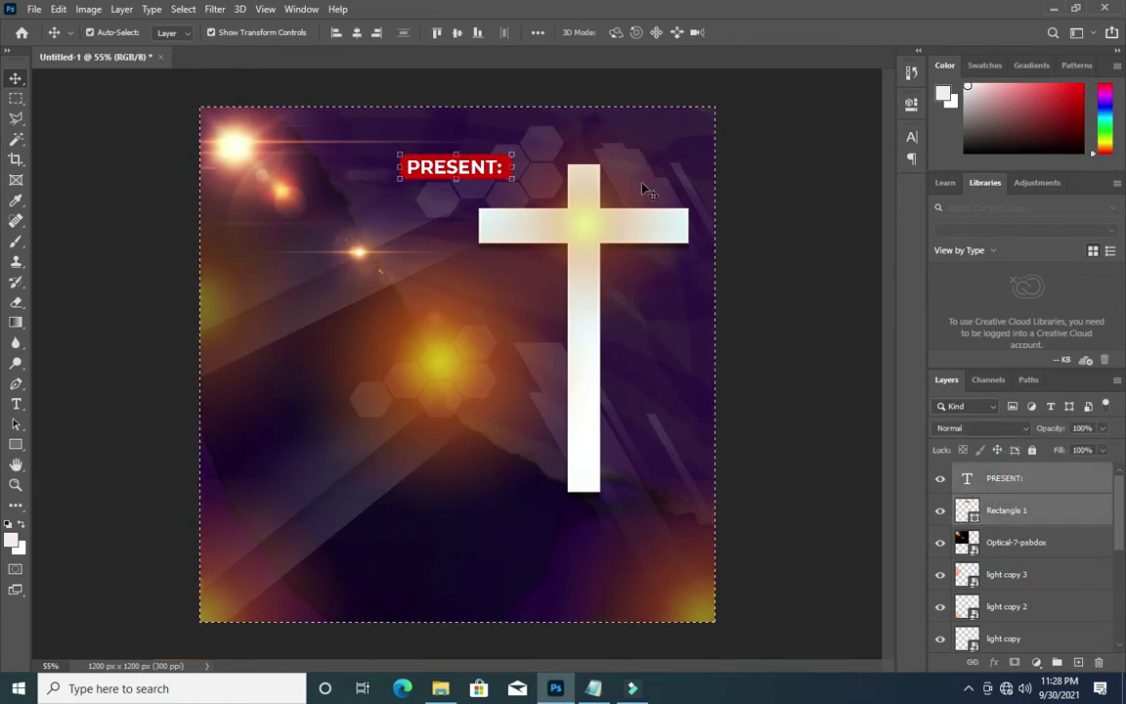
click(360, 32)
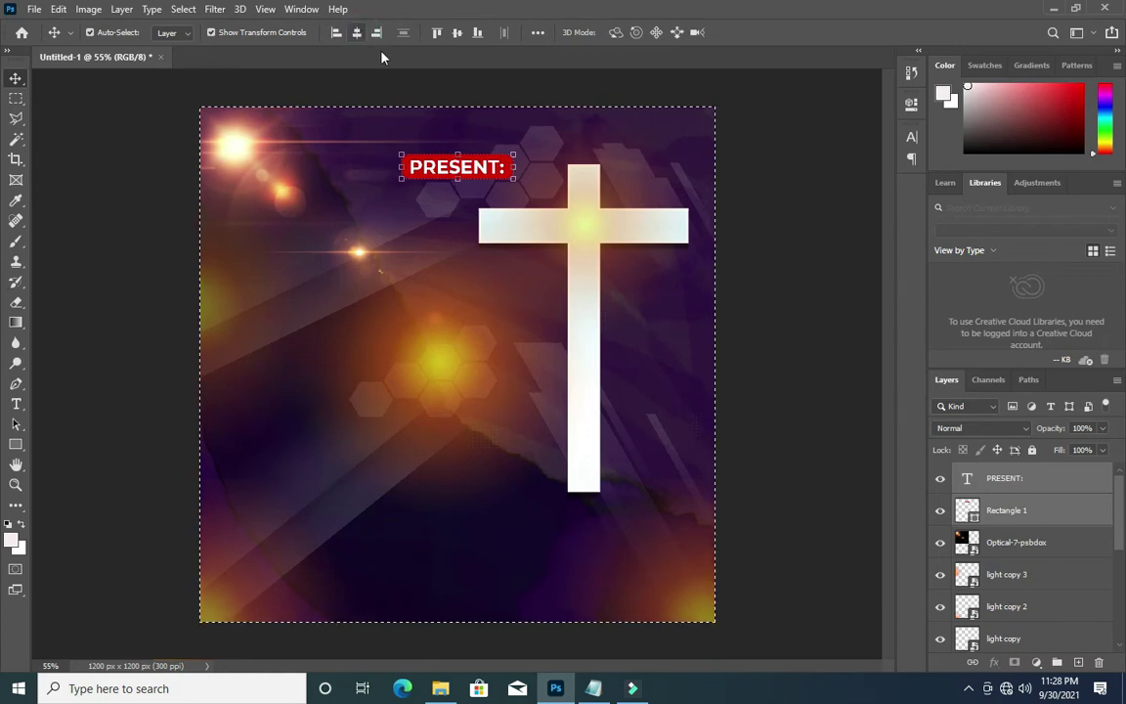
click(805, 225)
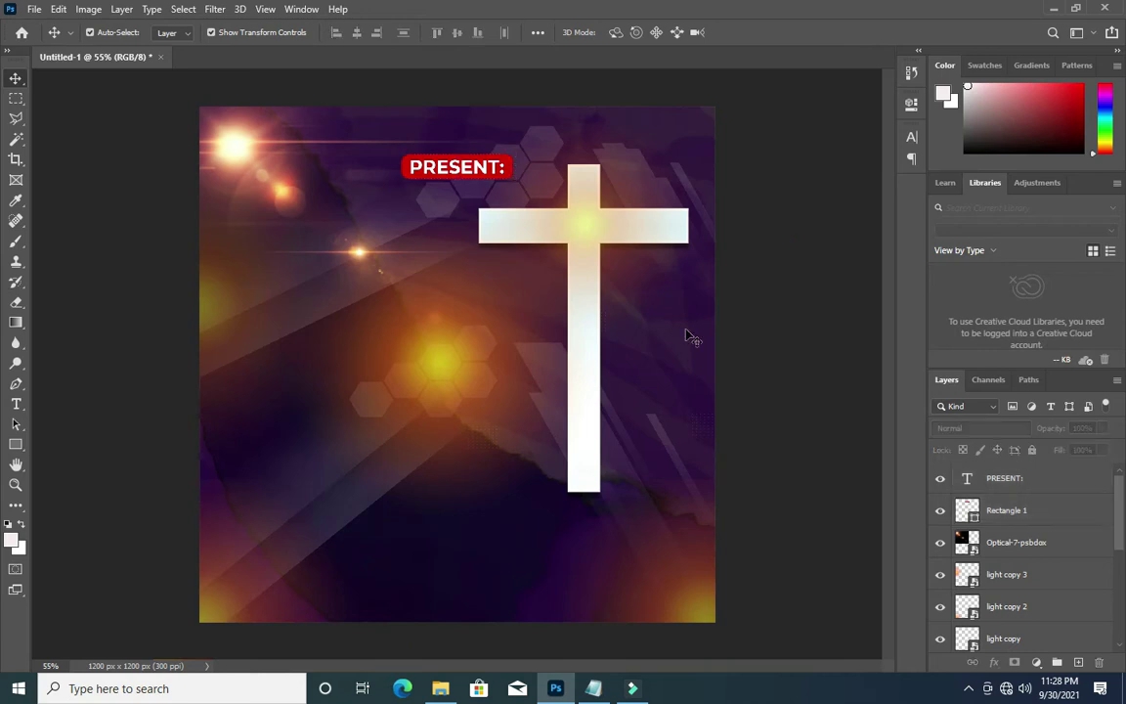
click(593, 688)
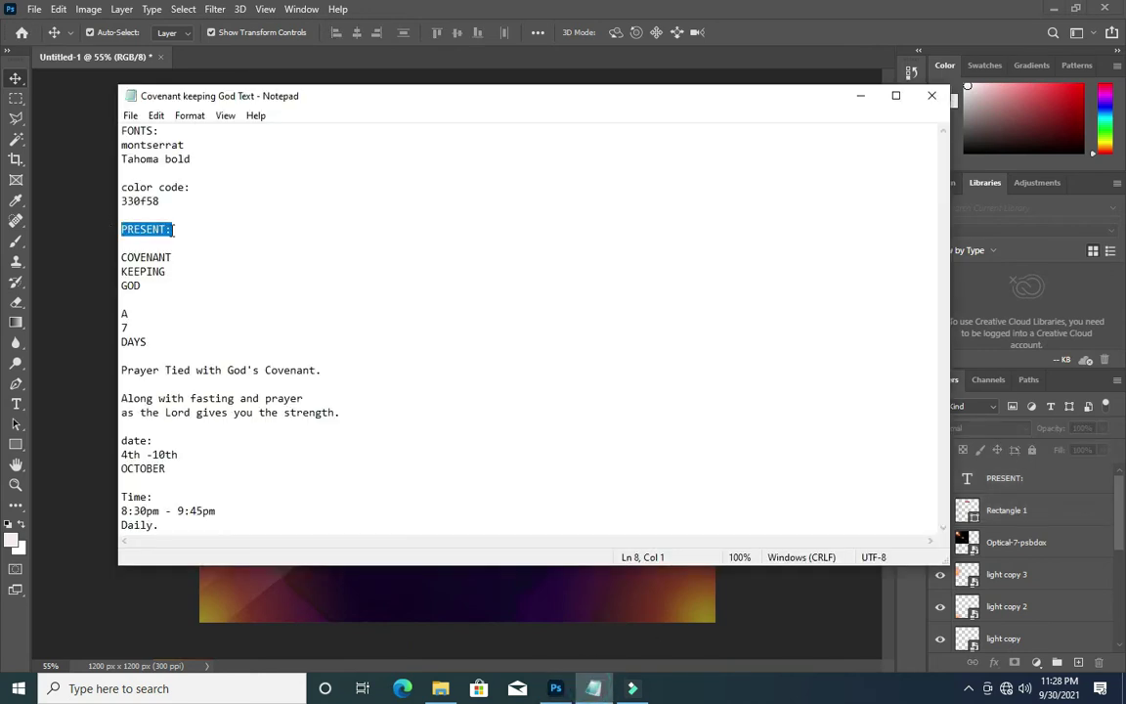
double_click(151, 256)
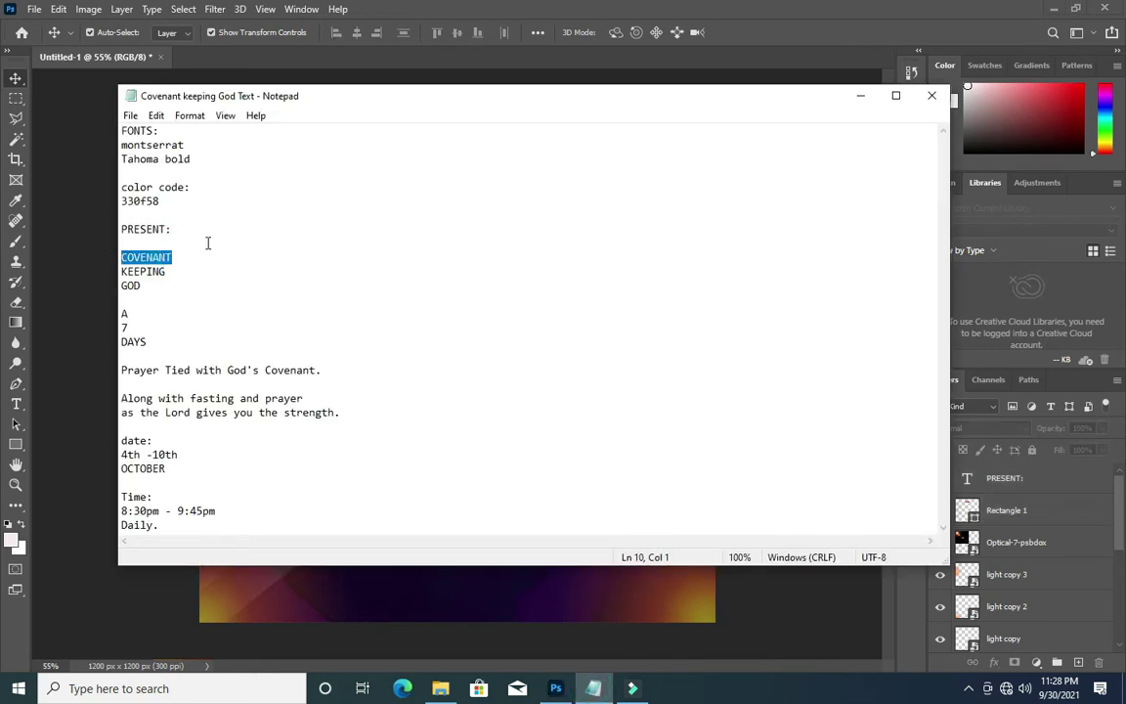
- Type COVENANT in Tahoma Bold on the left side of the flyer
click(553, 690)
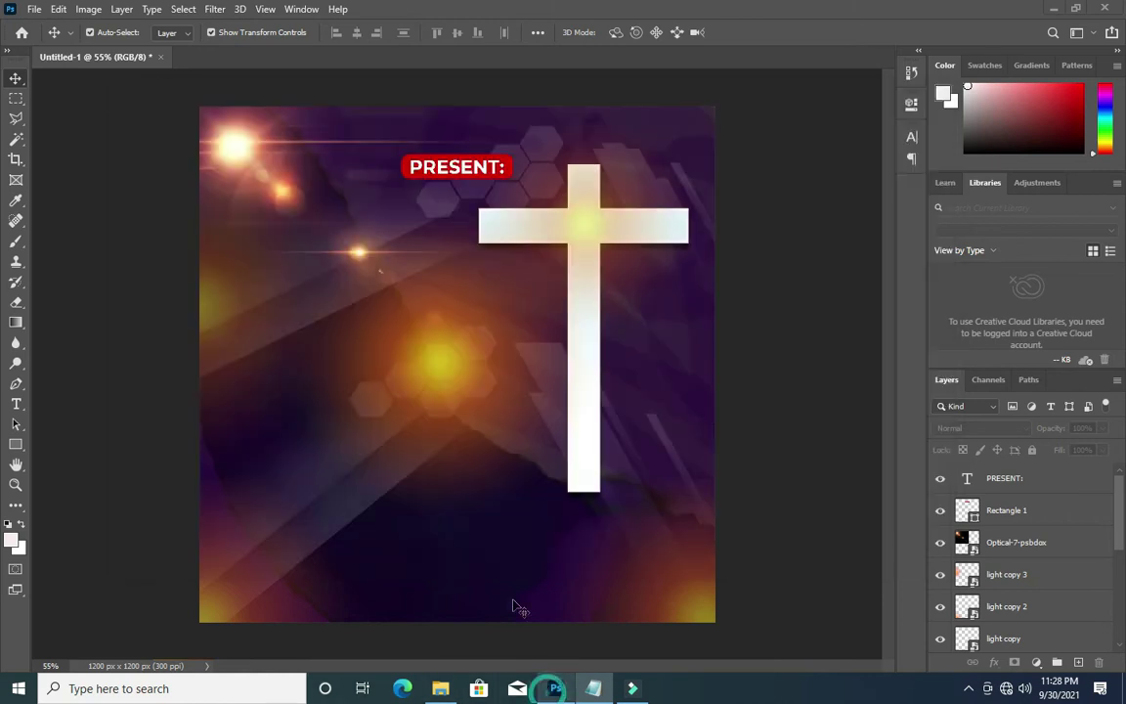
key(t)
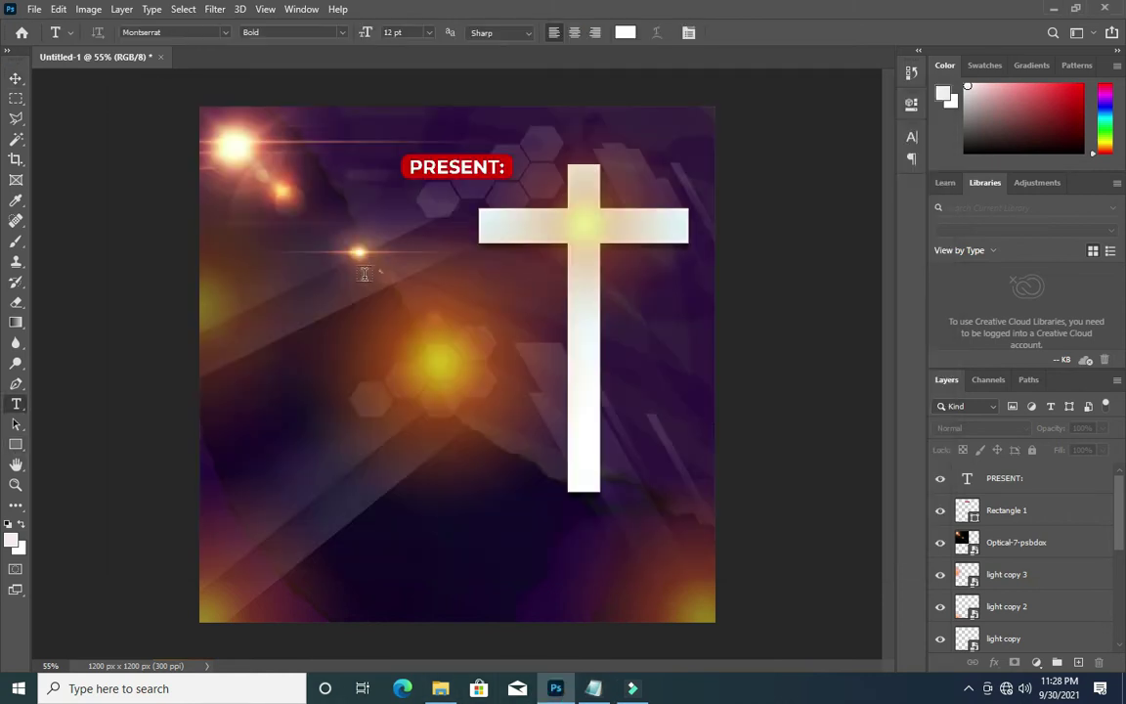
click(301, 313)
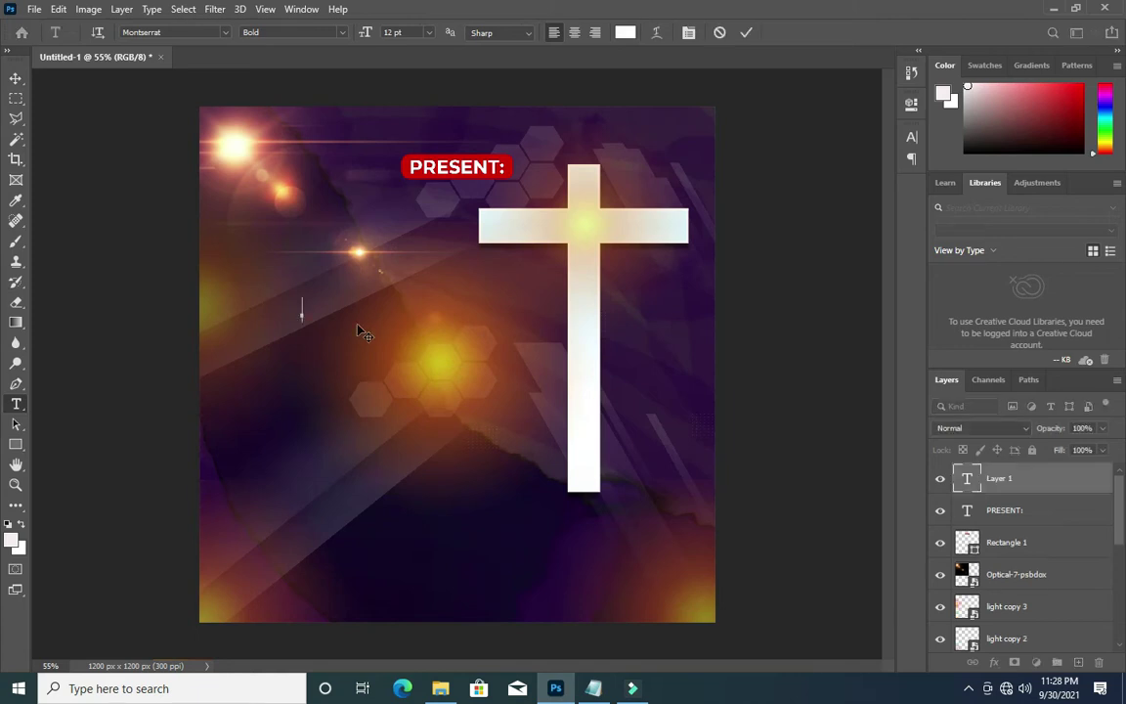
click(224, 32)
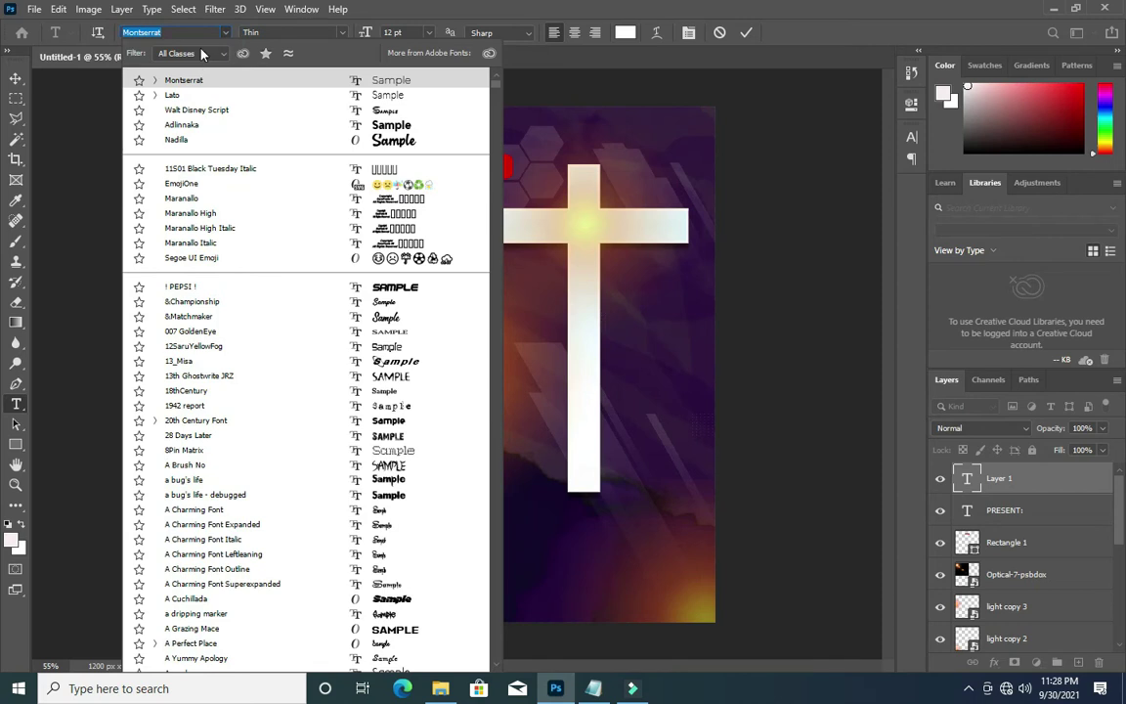
text(tahoma)
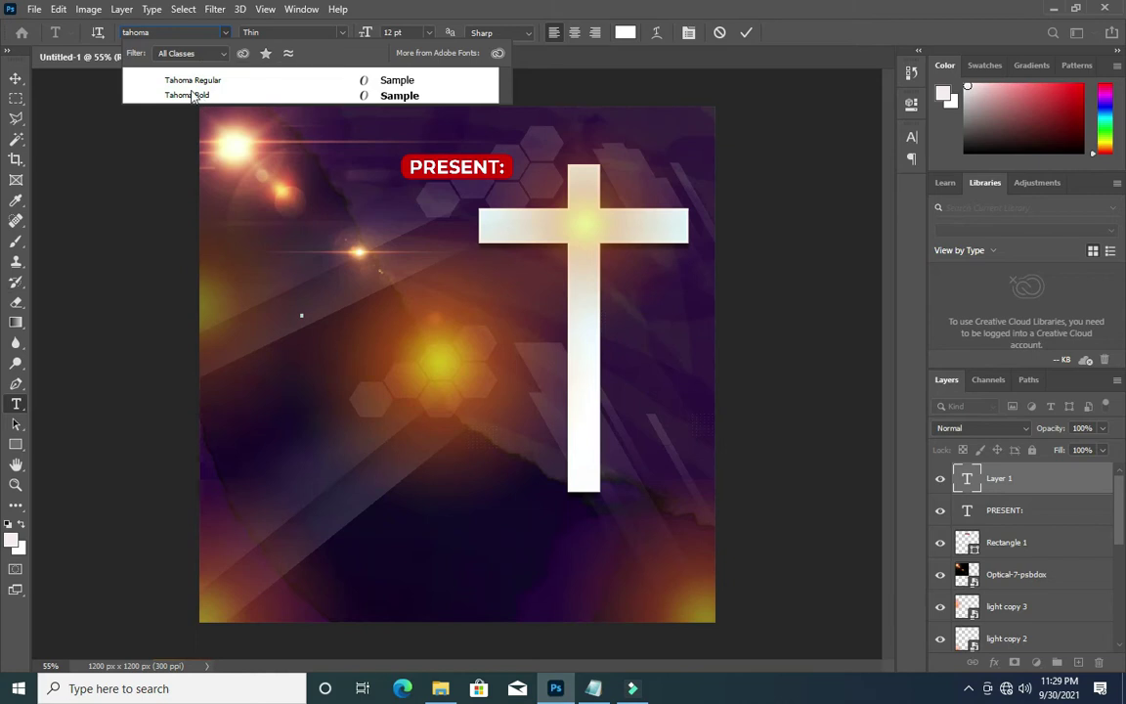
click(187, 94)
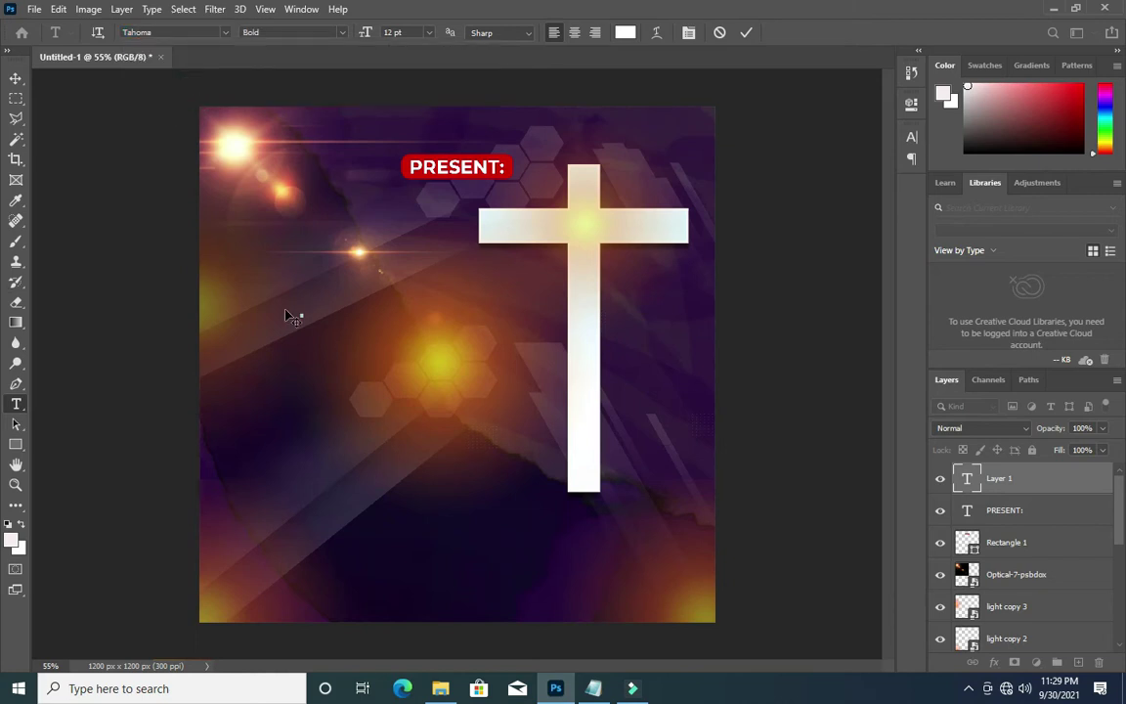
text(COVENANT)
click(746, 34)
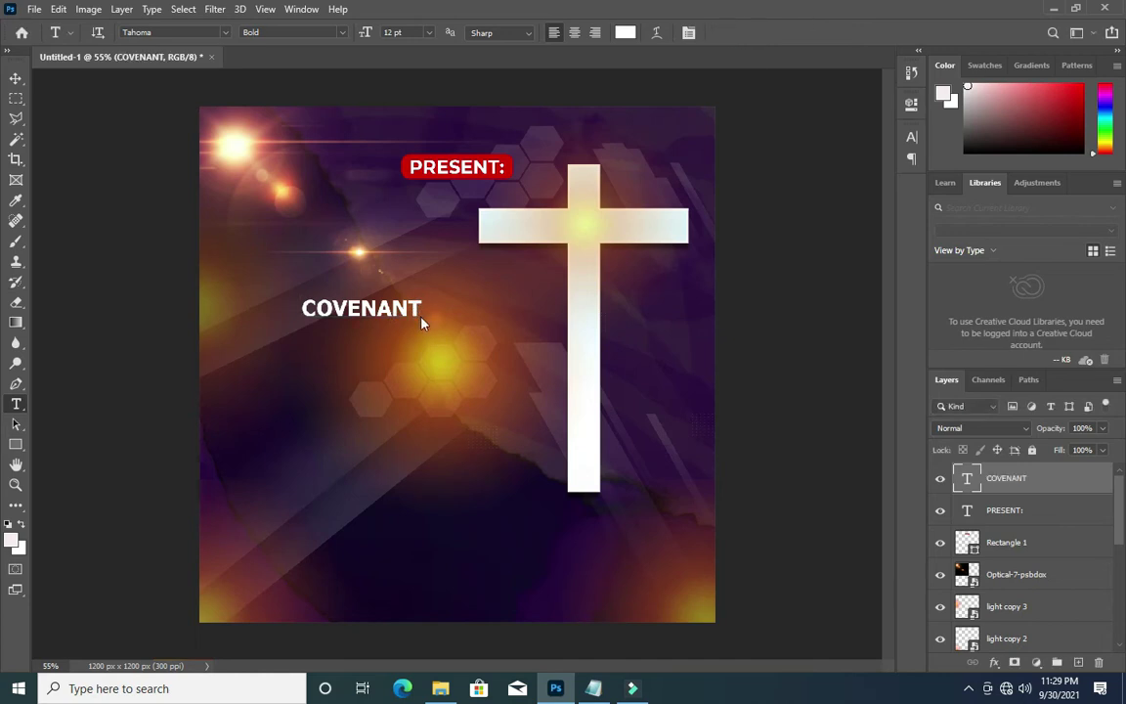
- Scale COVENANT up into a large headline and move it up-left beside the cross
click(16, 78)
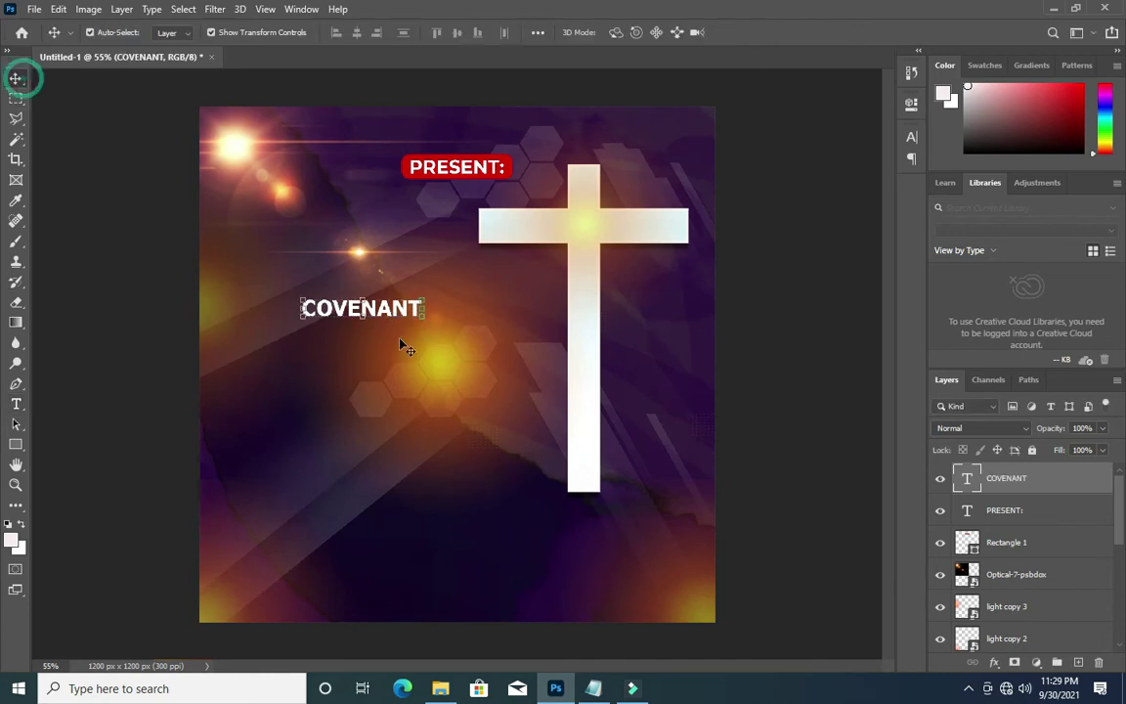
drag(422, 316, 442, 329)
drag(550, 429, 567, 448)
drag(291, 362, 298, 360)
drag(418, 325, 376, 282)
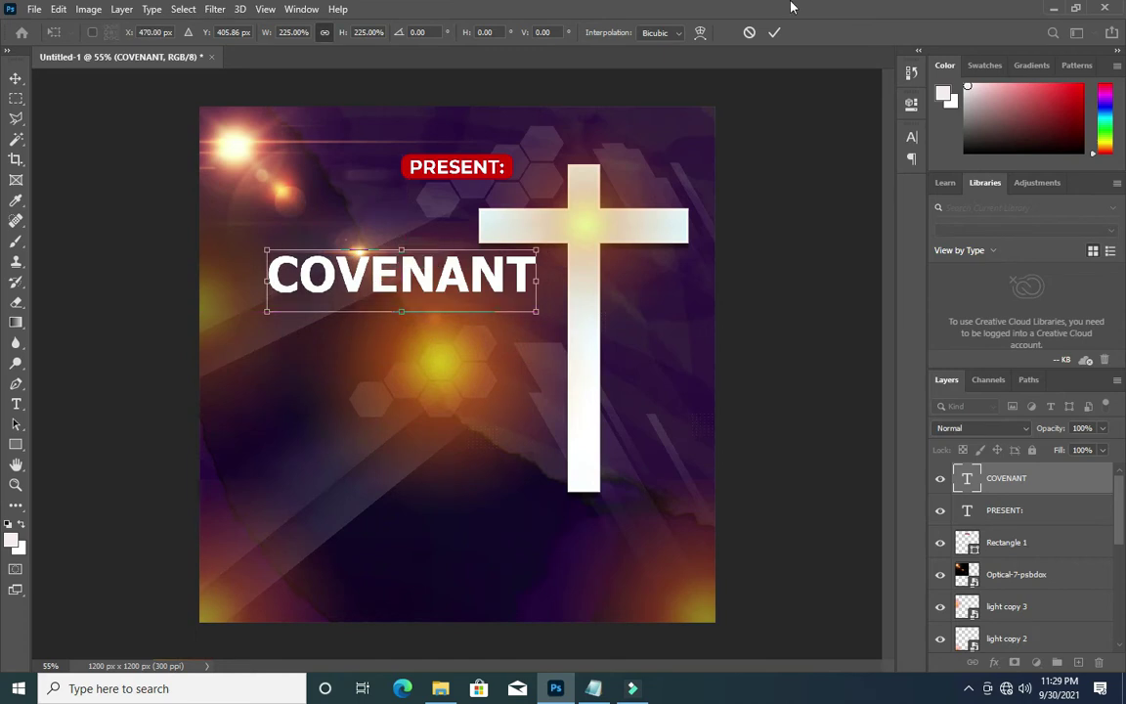
click(774, 33)
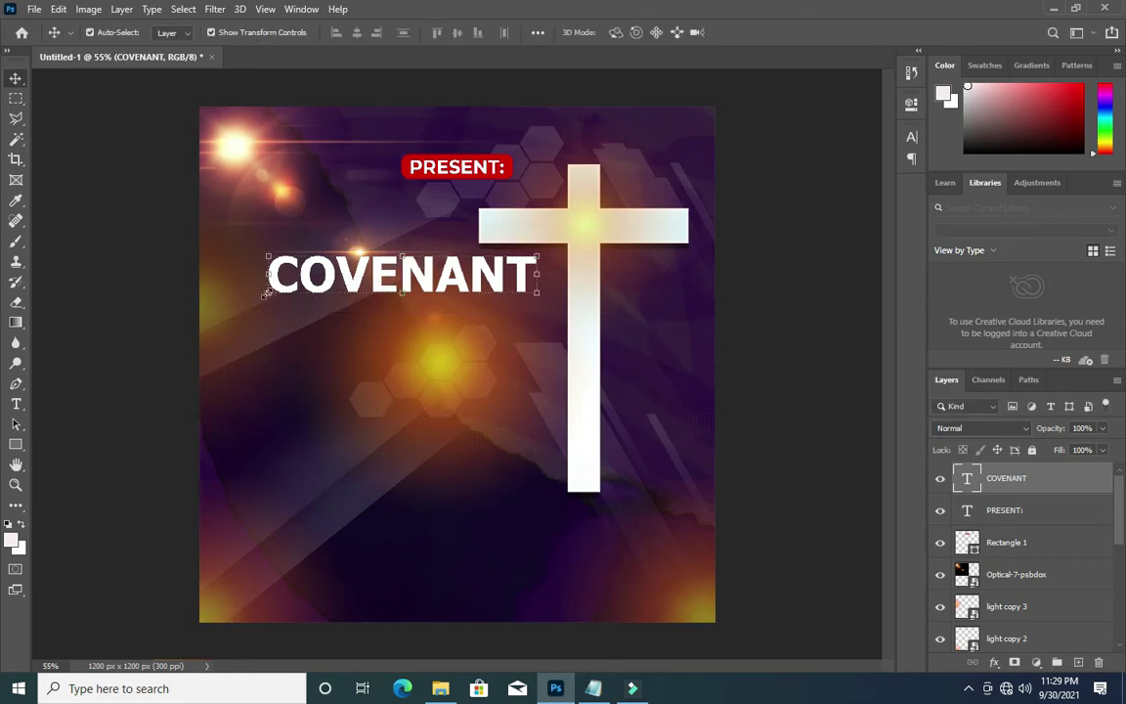
click(266, 293)
drag(265, 311, 257, 314)
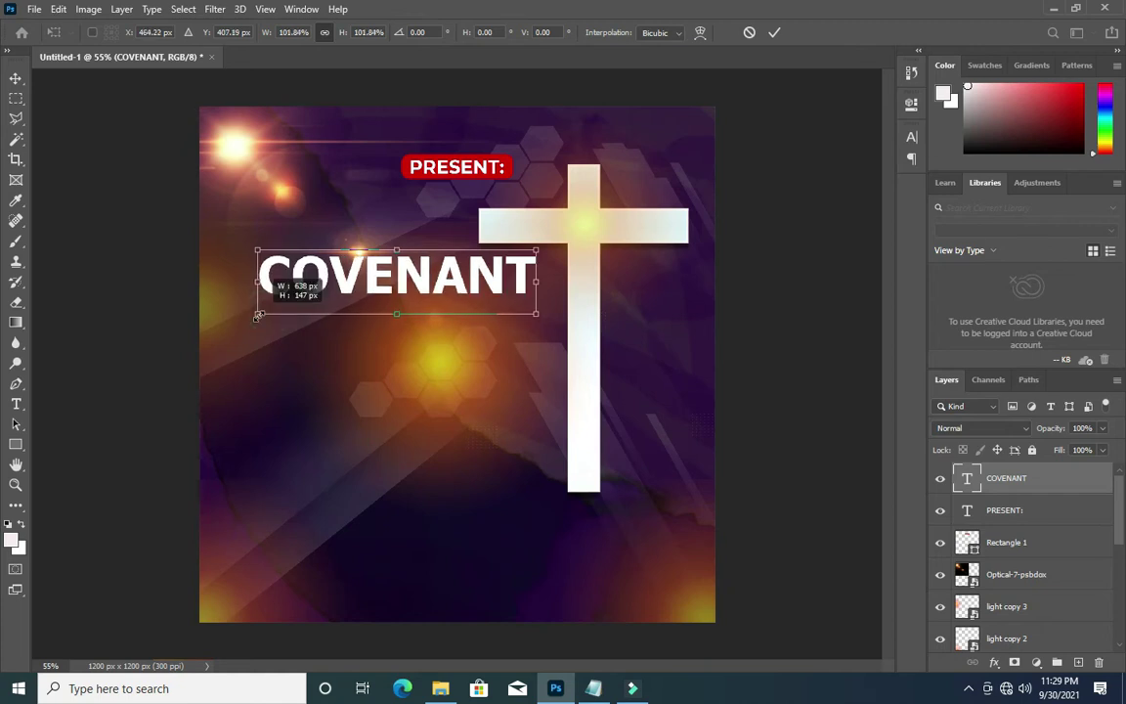
click(774, 33)
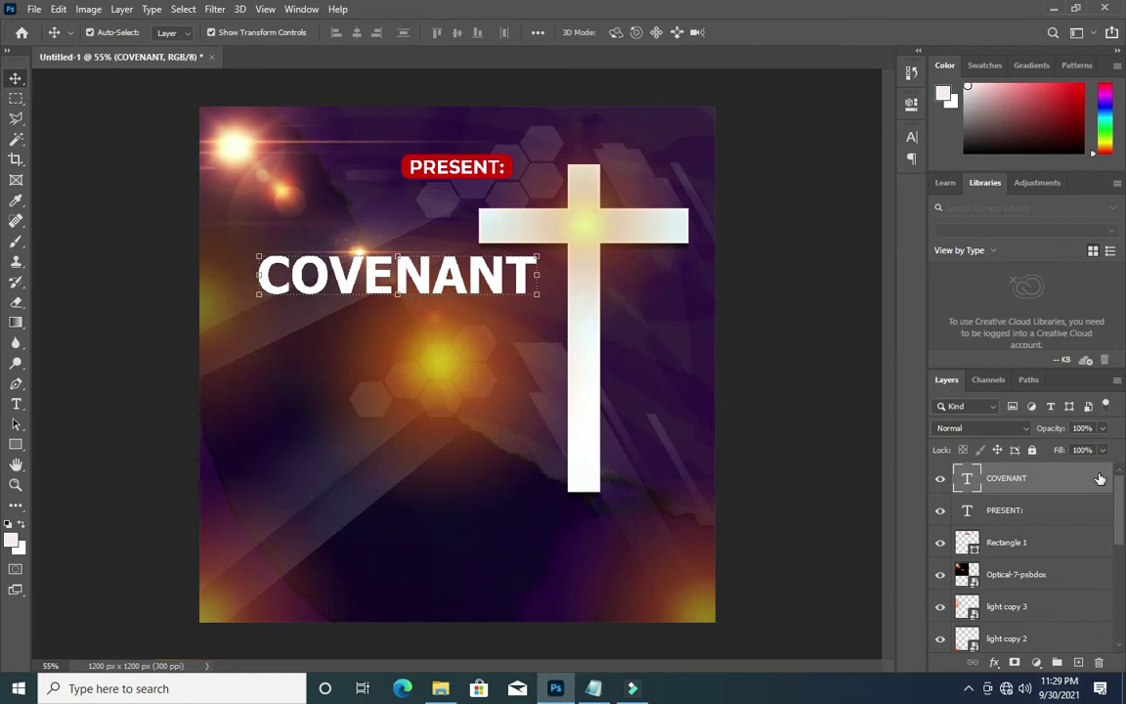
- Enable Bevel & Emboss on COVENANT and switch its style from Outer to Inner Bevel
click(995, 663)
click(1016, 513)
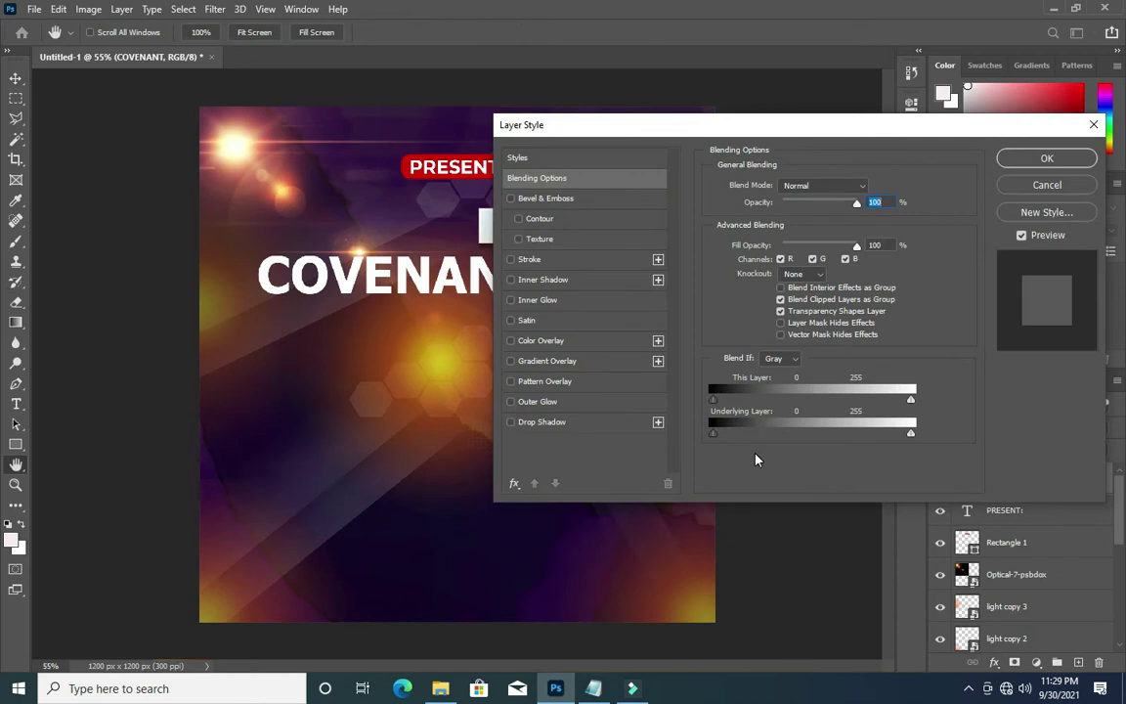
click(564, 200)
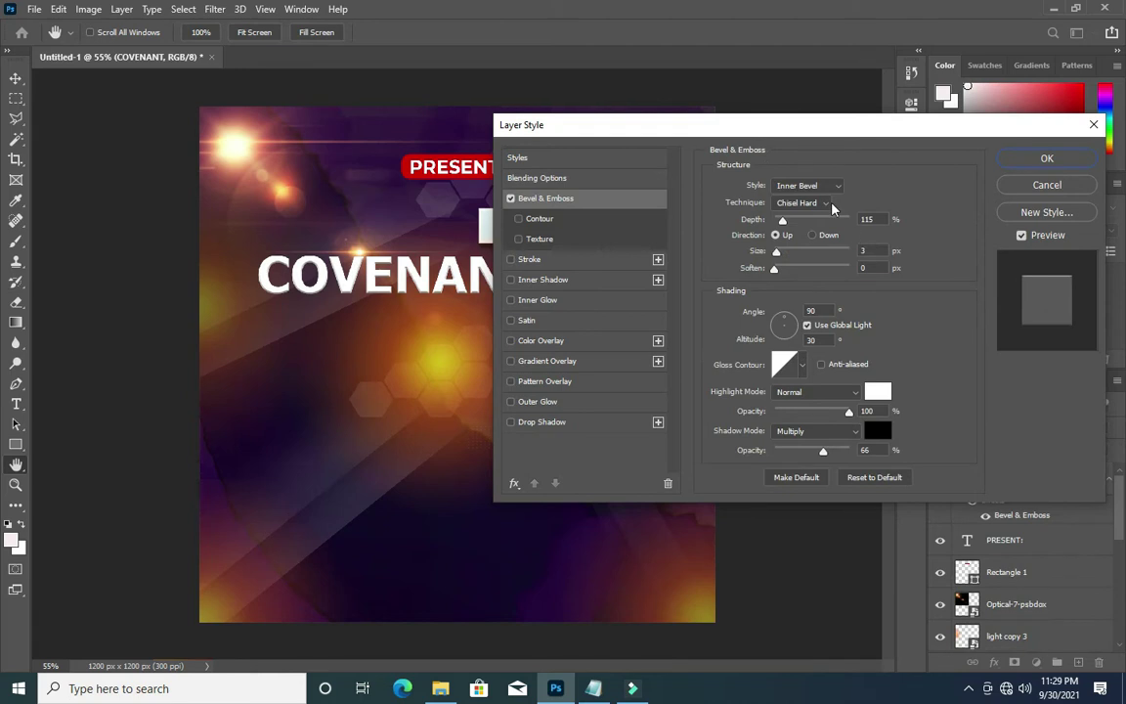
click(817, 185)
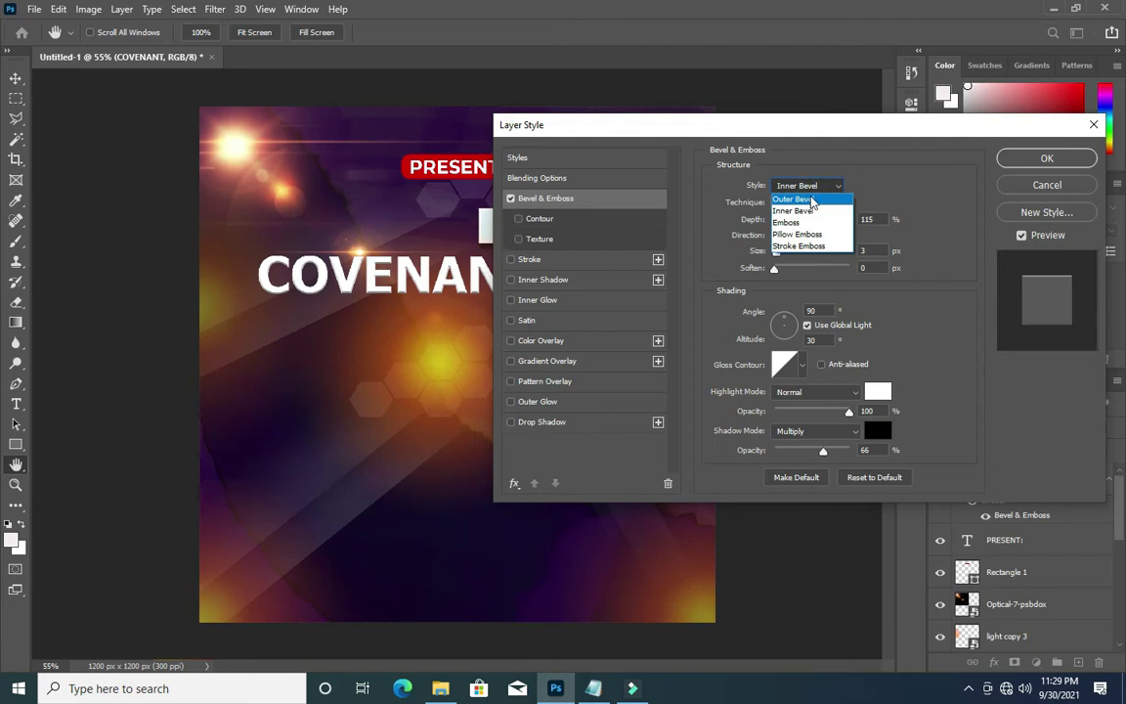
click(796, 199)
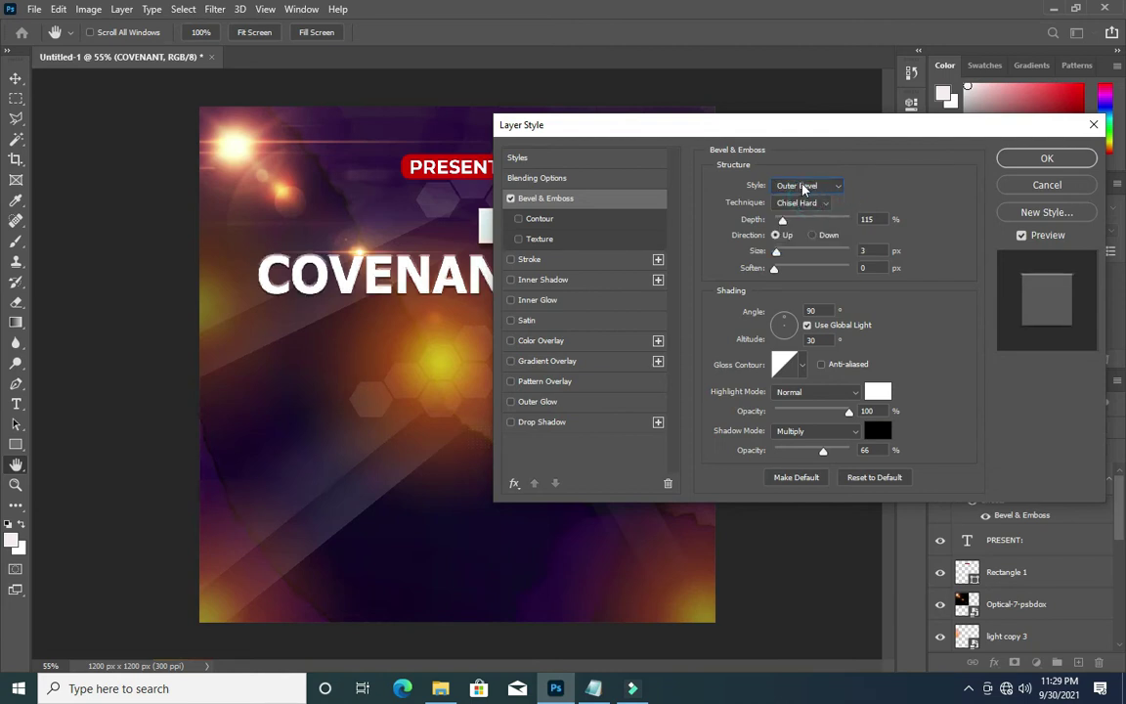
click(800, 185)
click(799, 211)
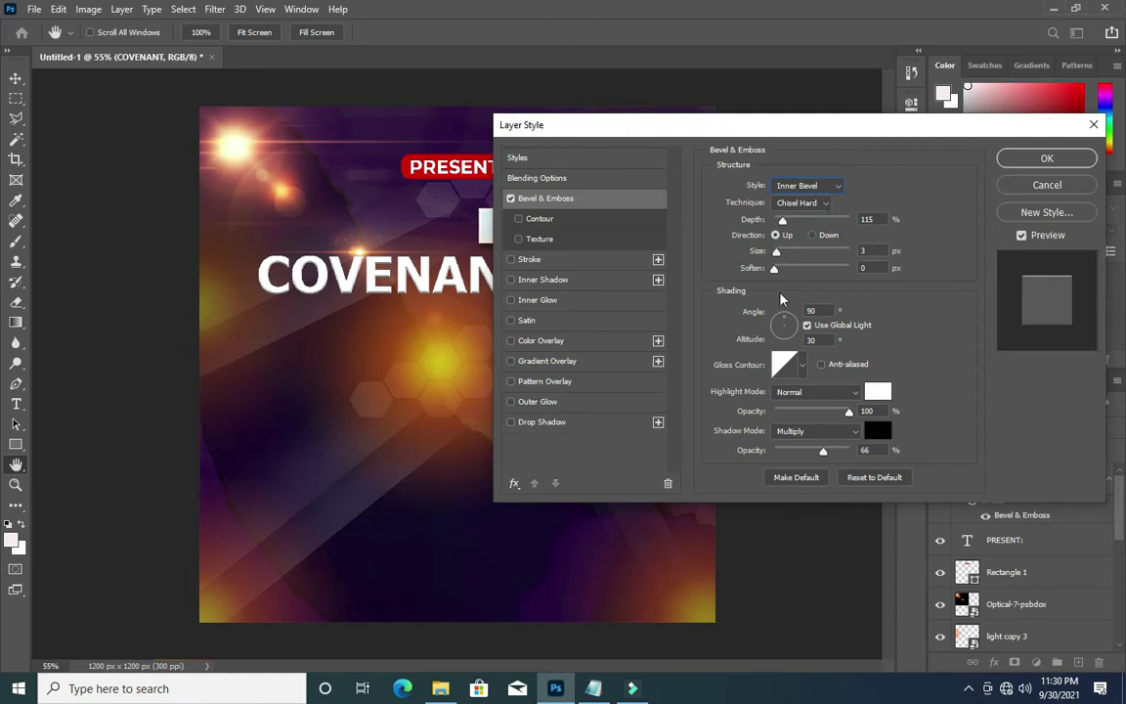
- Try a bevel Soften of 14, then set Soften back to 0
drag(790, 125, 877, 143)
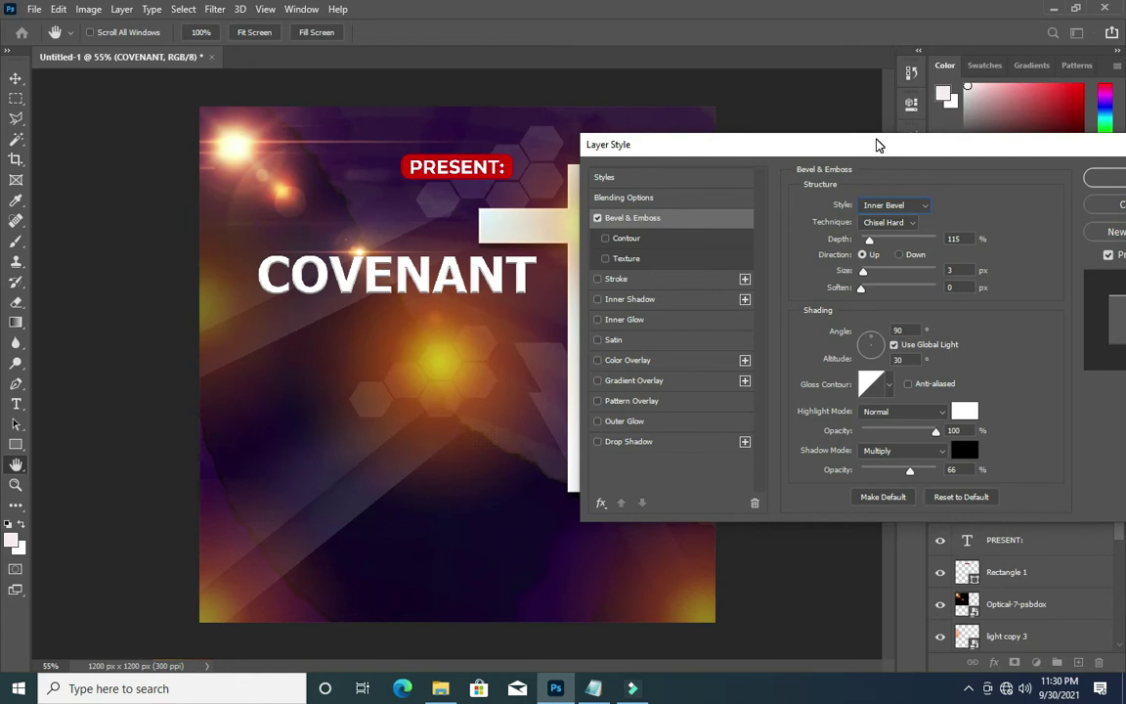
double_click(954, 239)
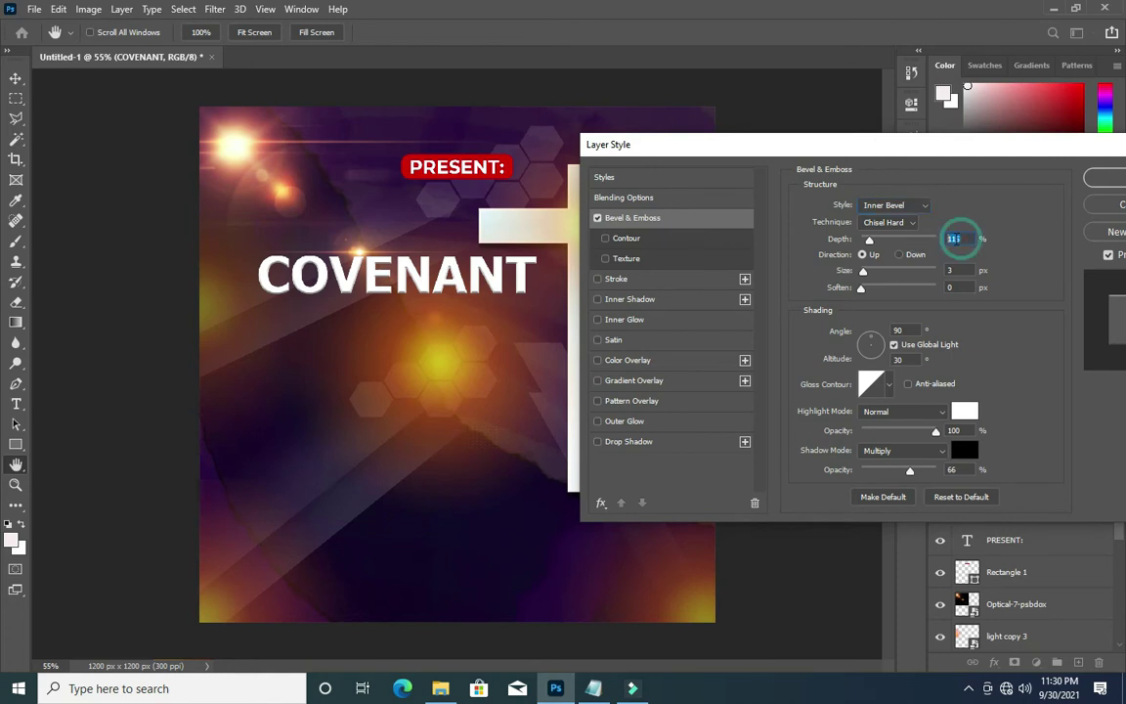
click(972, 270)
click(965, 288)
text(14)
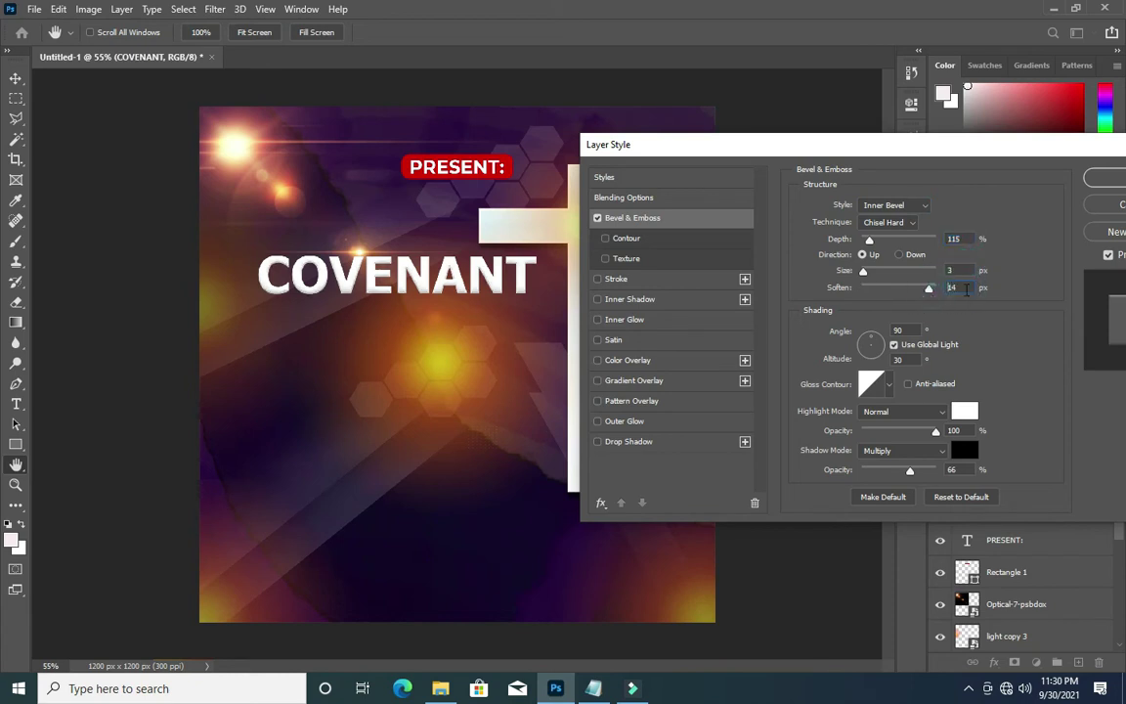
click(926, 288)
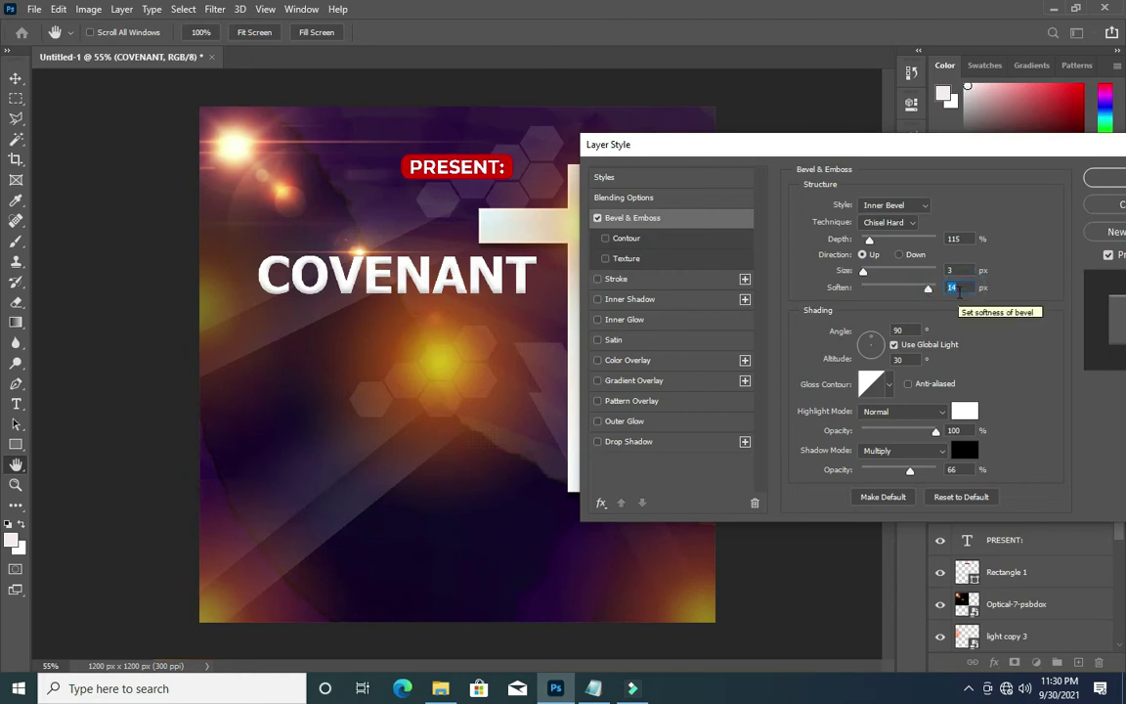
text(0)
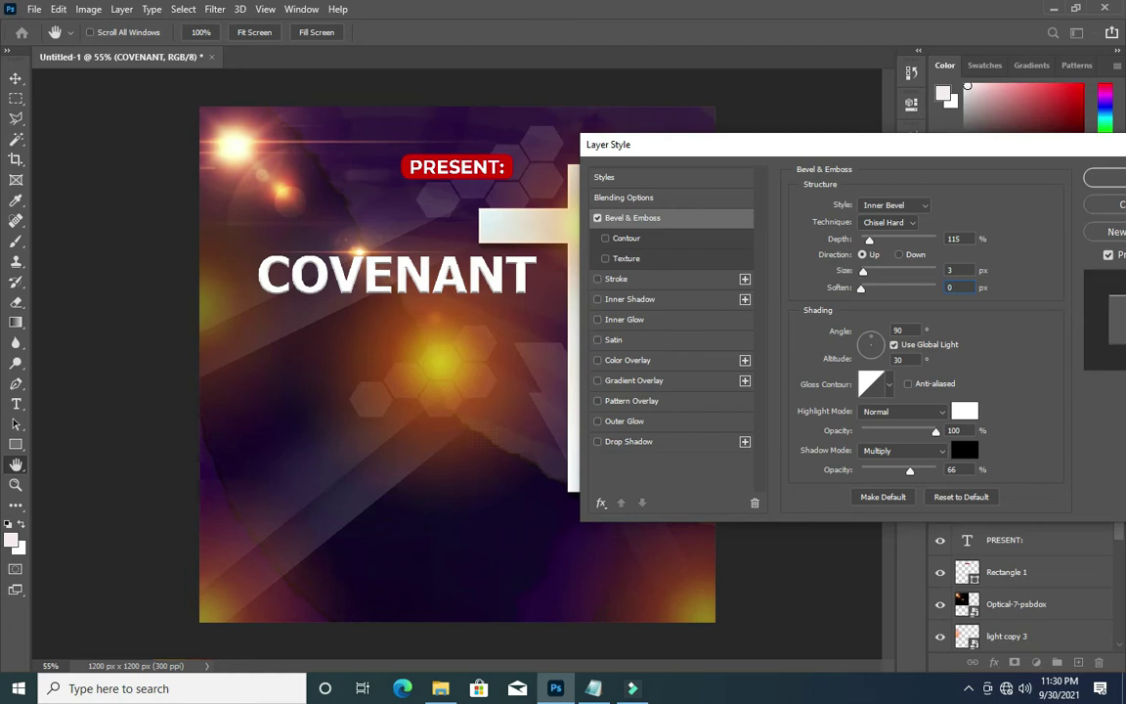
click(1028, 342)
- Set the bevel shadow opacity to 66%
drag(910, 472, 915, 472)
click(914, 474)
text(66)
- Add a Color Dodge inner glow at 43% opacity, size 6, then enable Satin
click(626, 319)
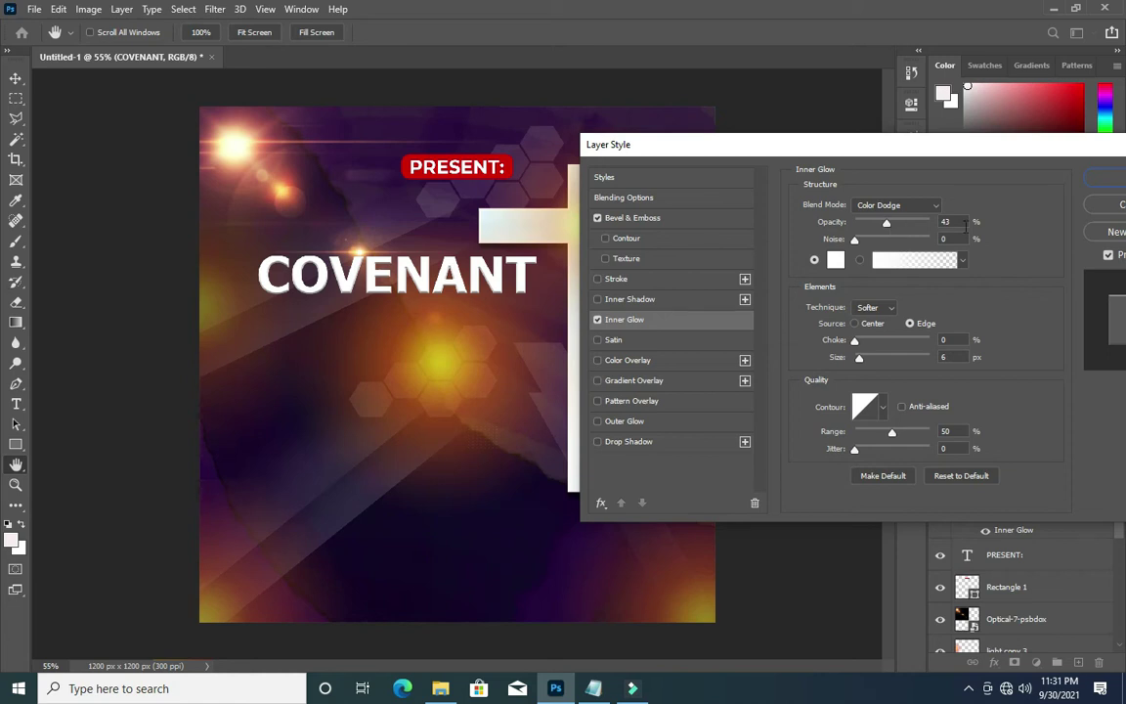
click(953, 222)
click(948, 239)
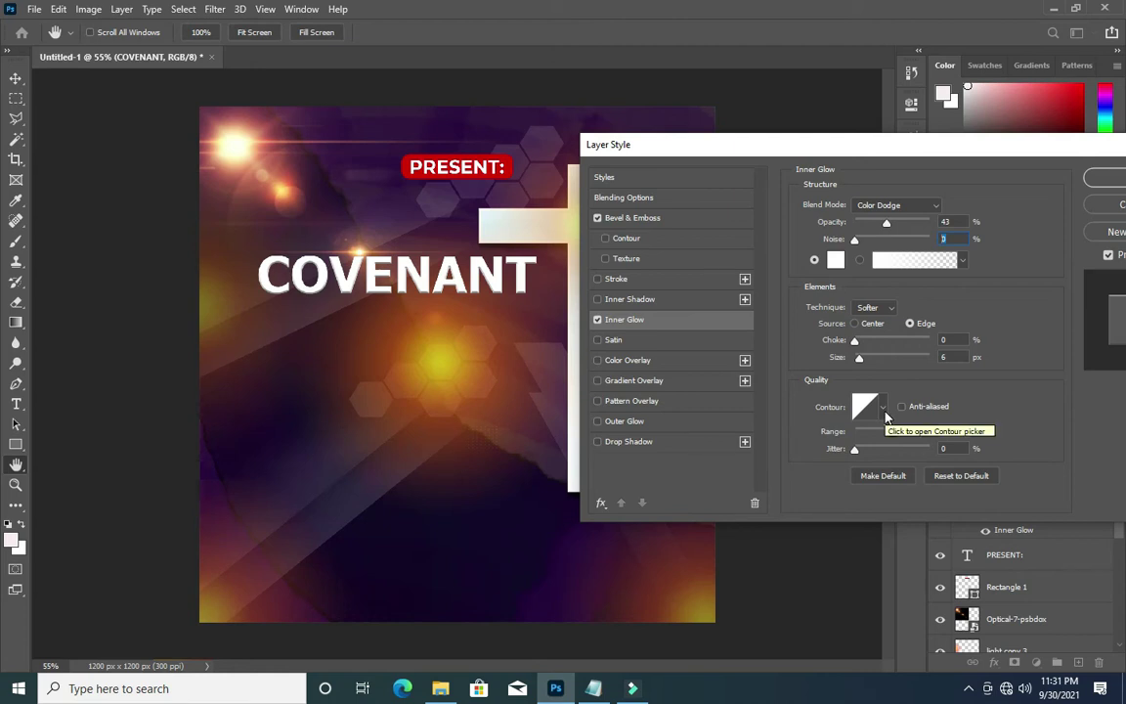
click(954, 432)
click(951, 448)
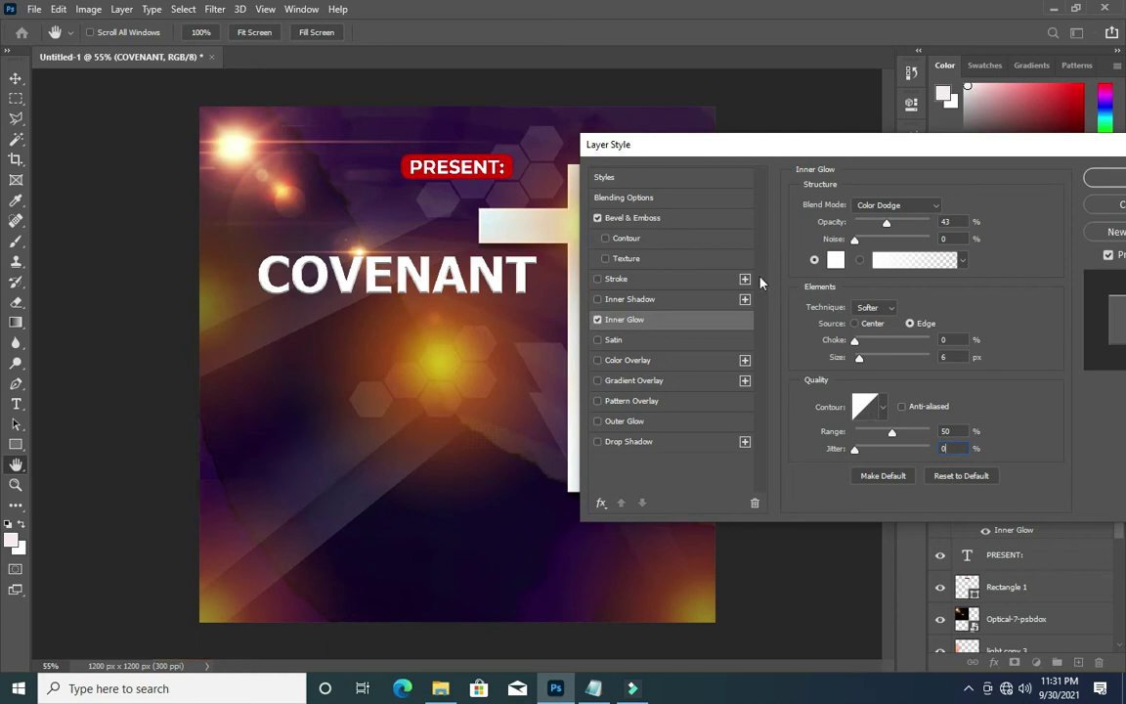
click(631, 340)
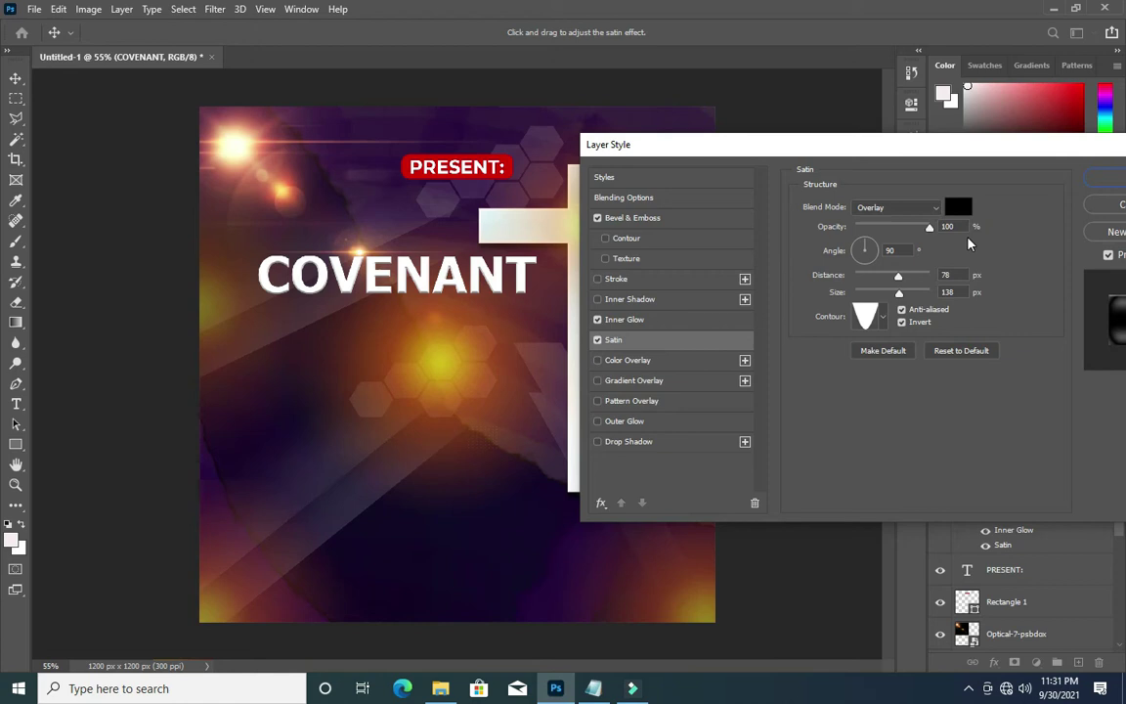
click(955, 276)
click(948, 292)
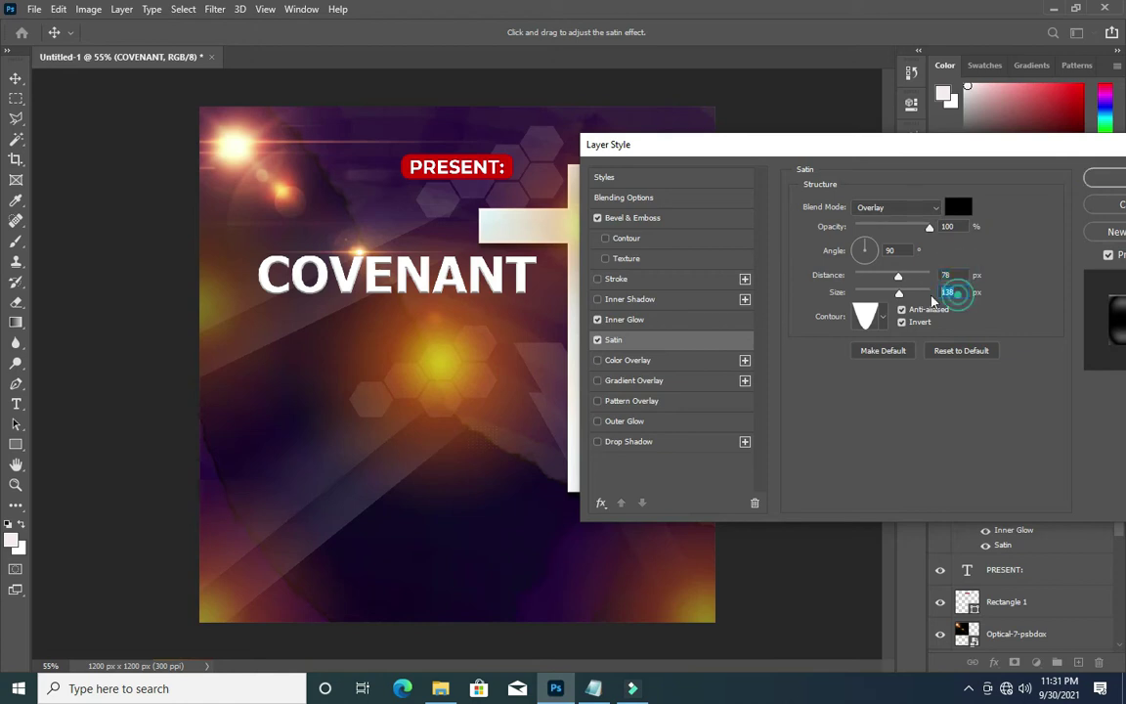
click(882, 316)
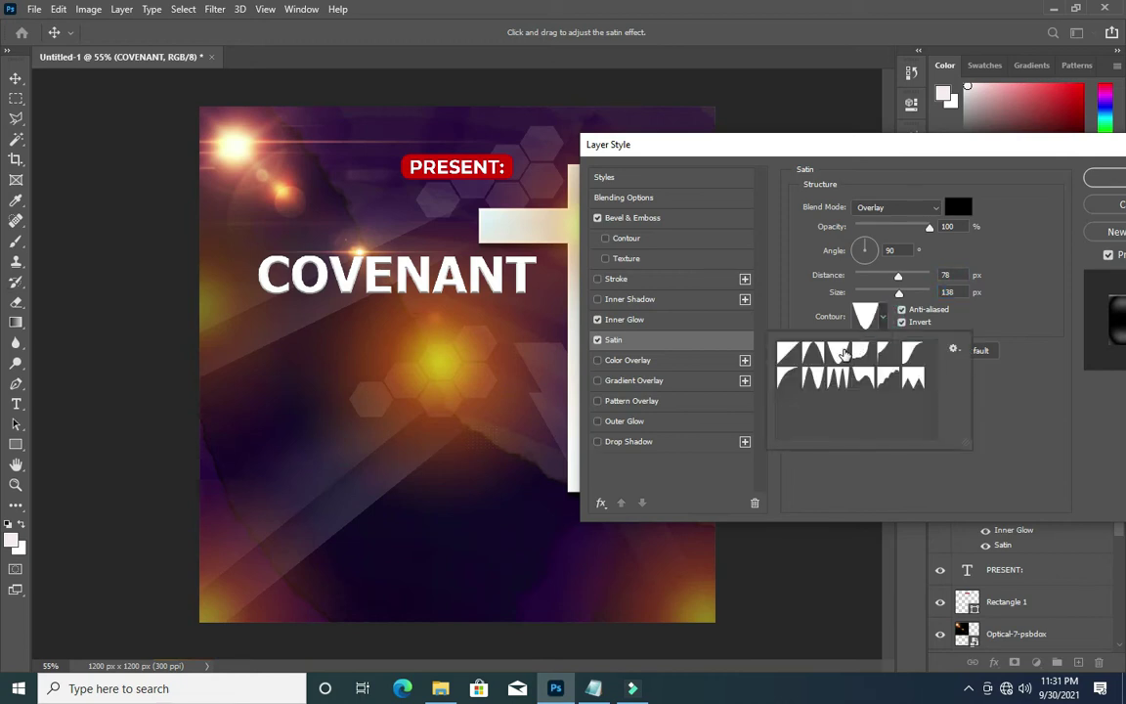
click(836, 353)
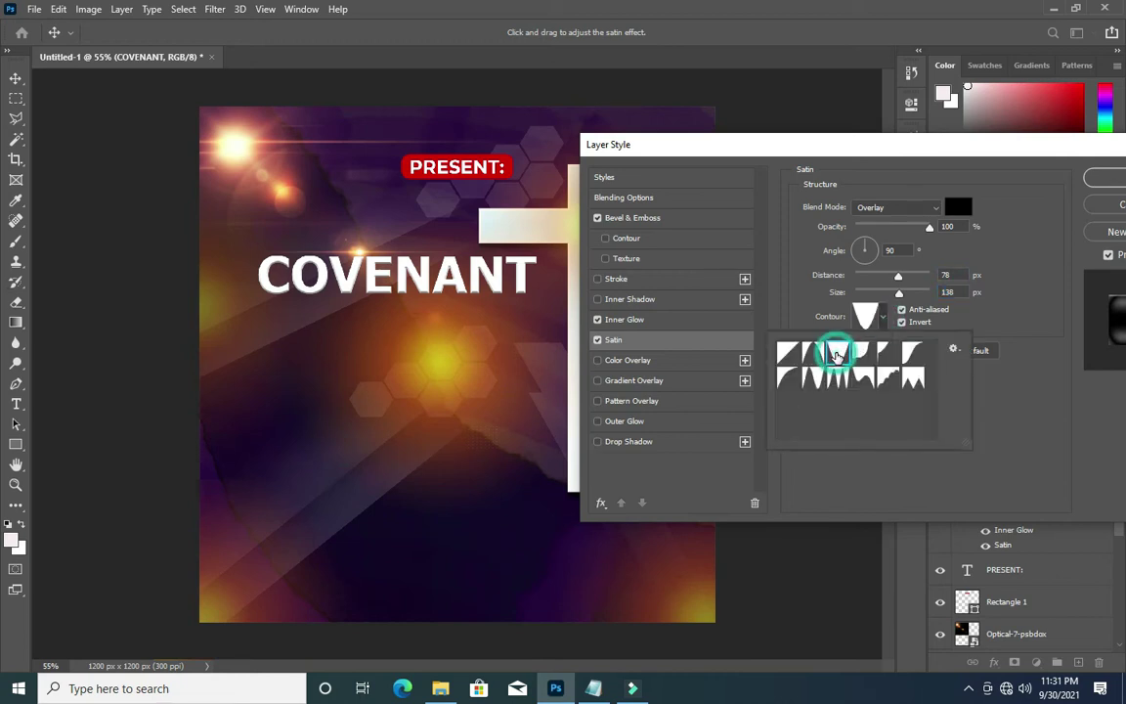
click(1010, 310)
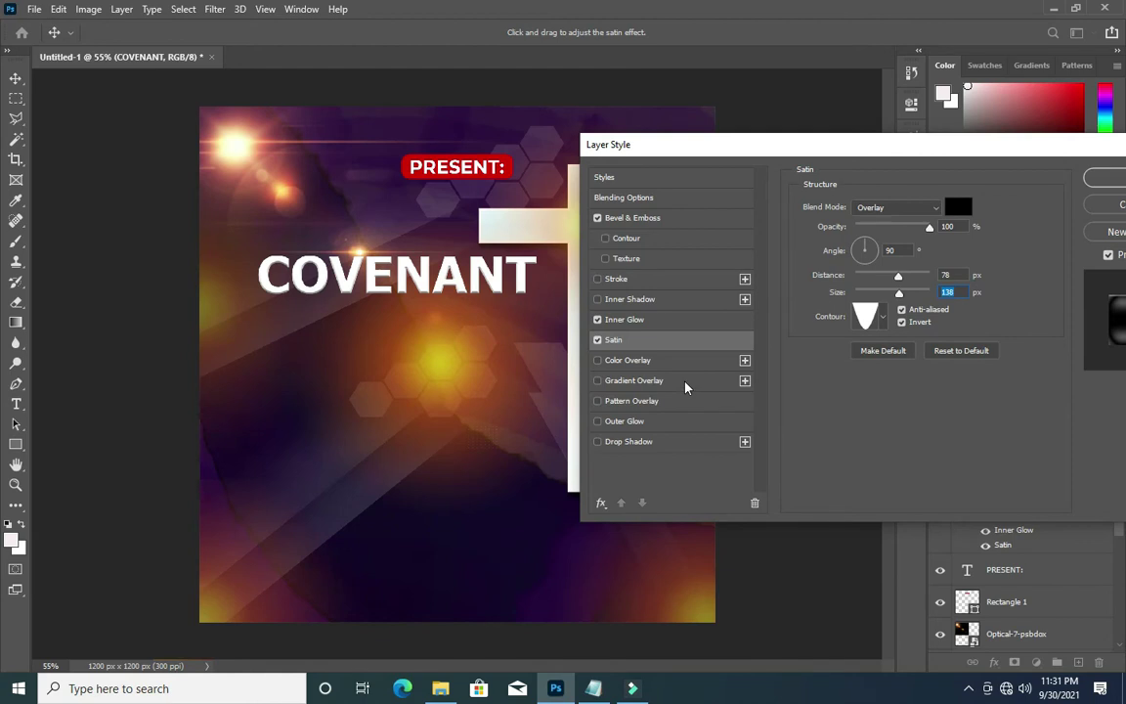
- Enable Gradient Overlay on COVENANT and settle its angle at 11°
click(651, 381)
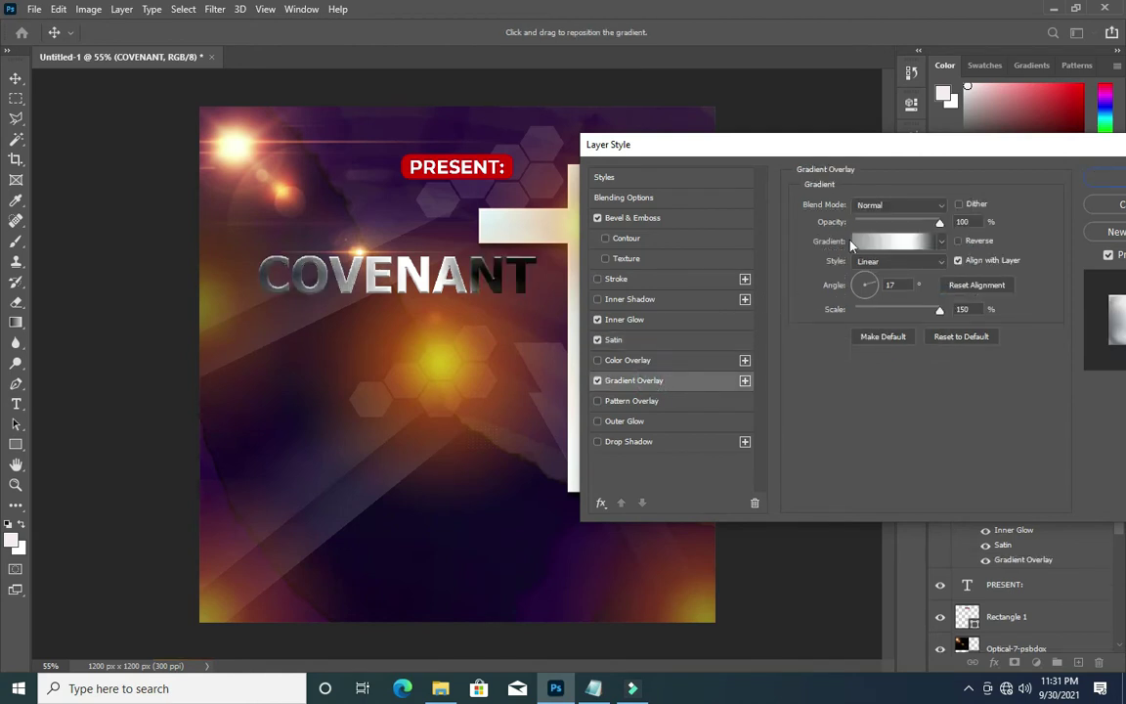
click(939, 222)
click(878, 291)
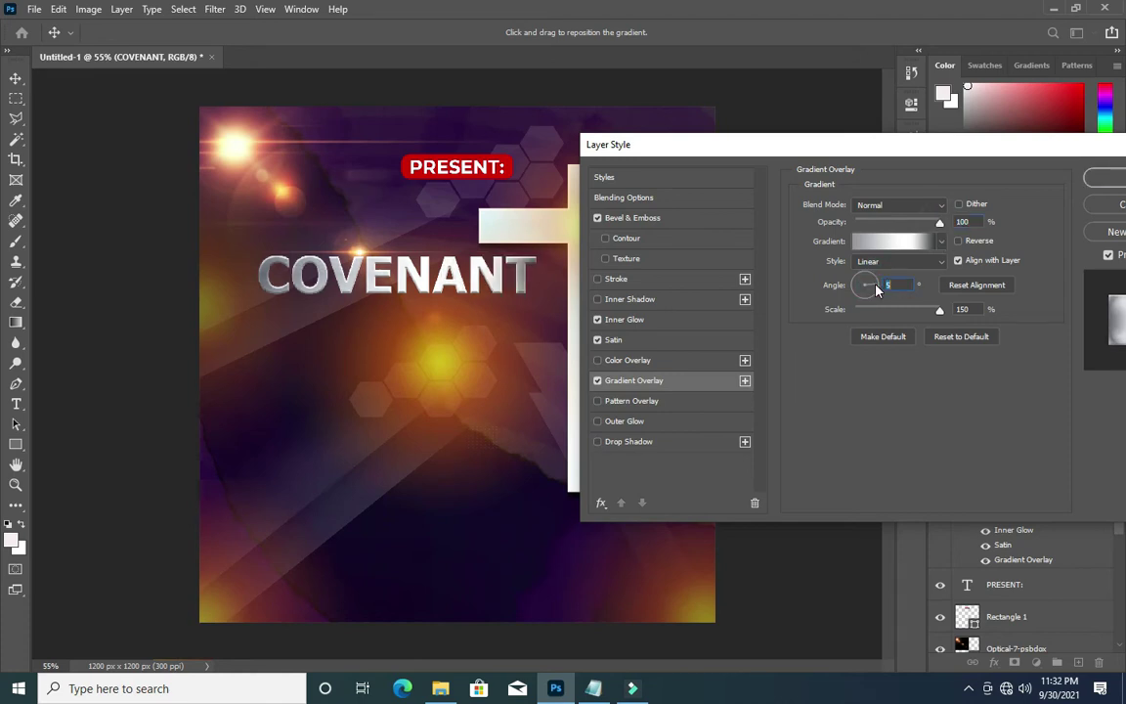
scroll(877, 290, up, 17)
scroll(878, 285, down, 6)
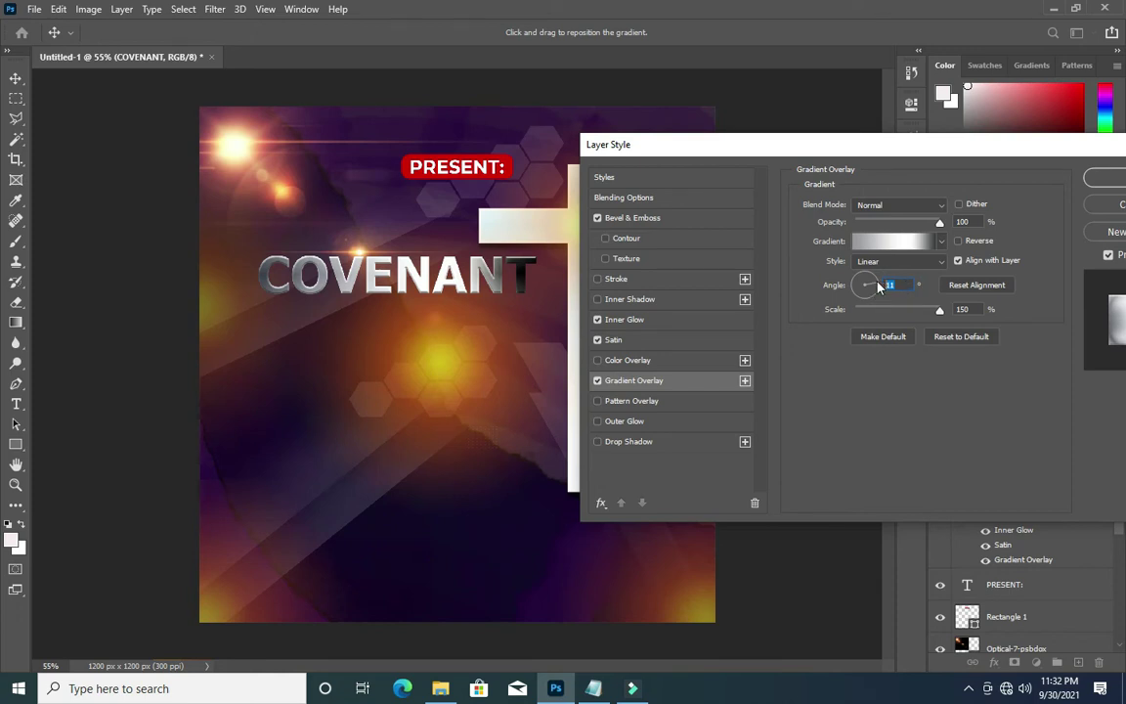
click(878, 285)
click(878, 286)
drag(877, 285, 878, 290)
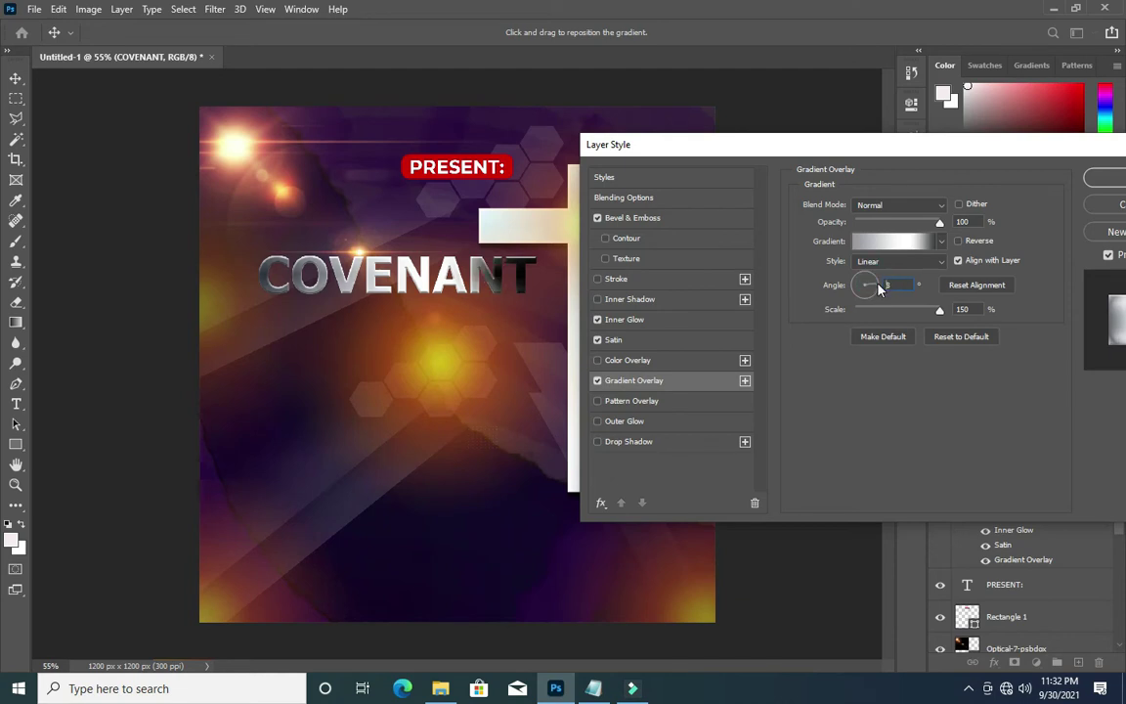
click(879, 285)
click(879, 285)
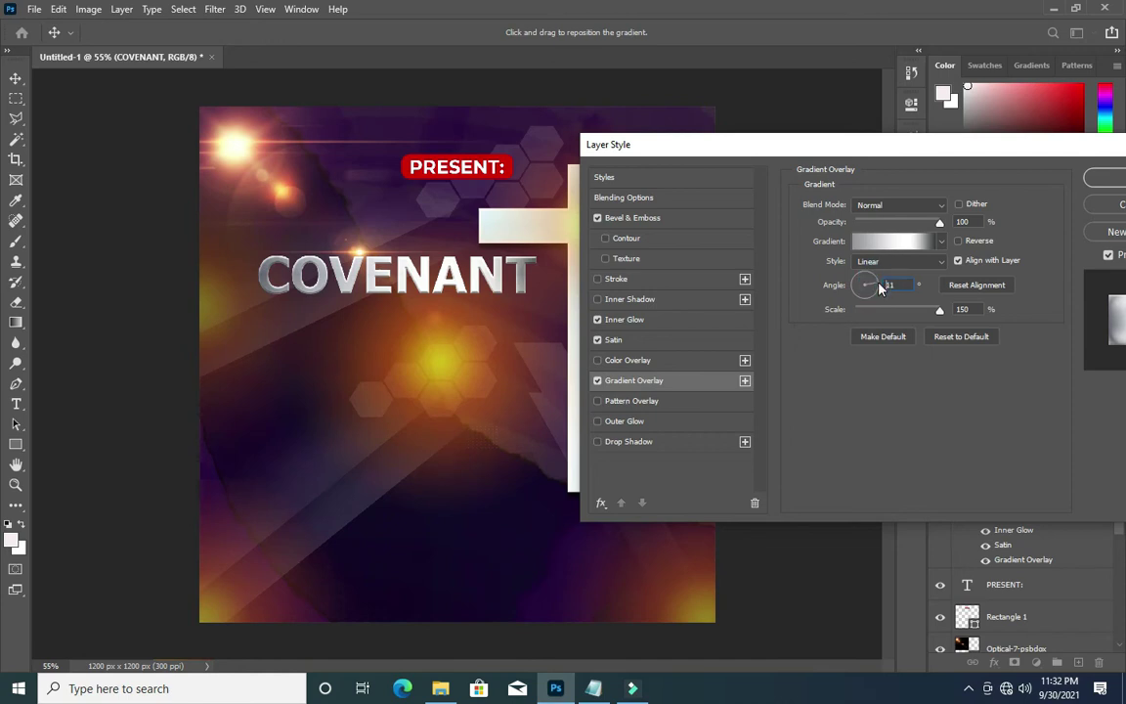
click(878, 286)
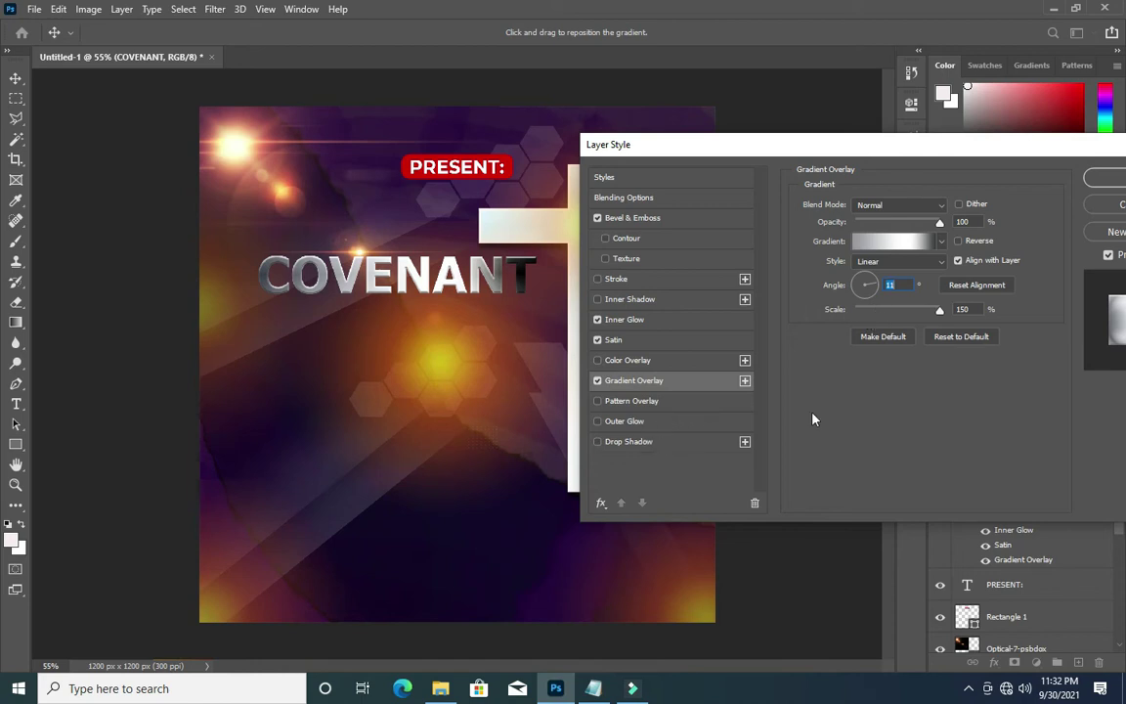
click(902, 241)
- Keep the gradient's left stop at grey 96989e
click(398, 362)
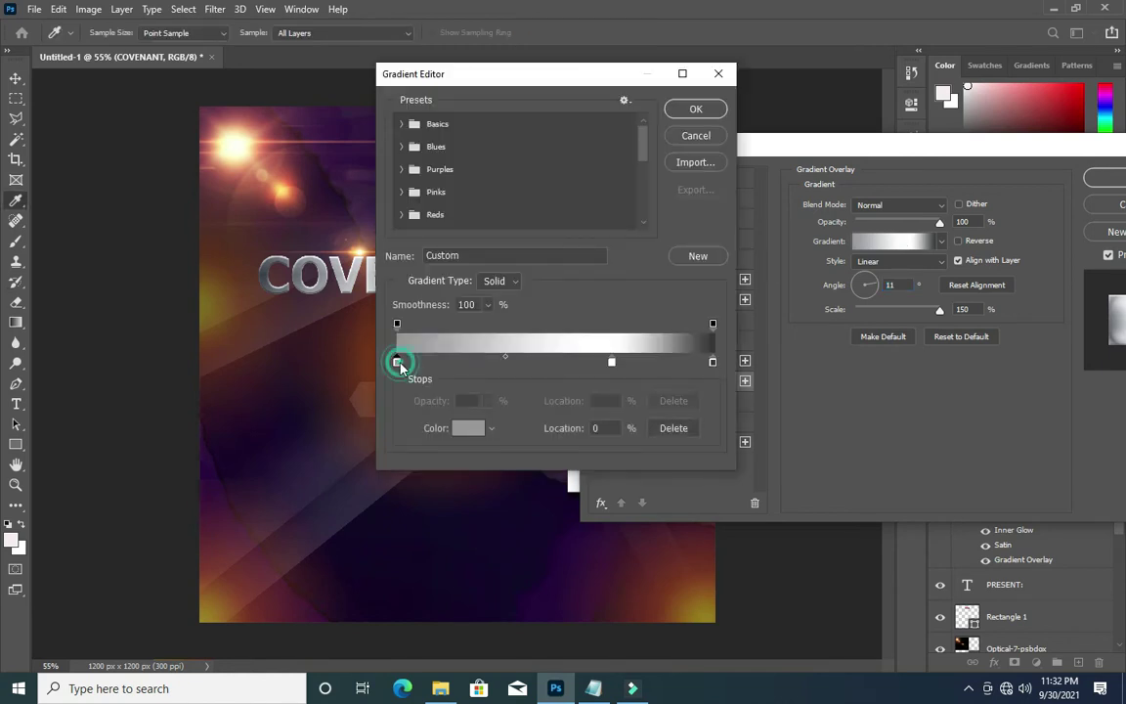
click(467, 427)
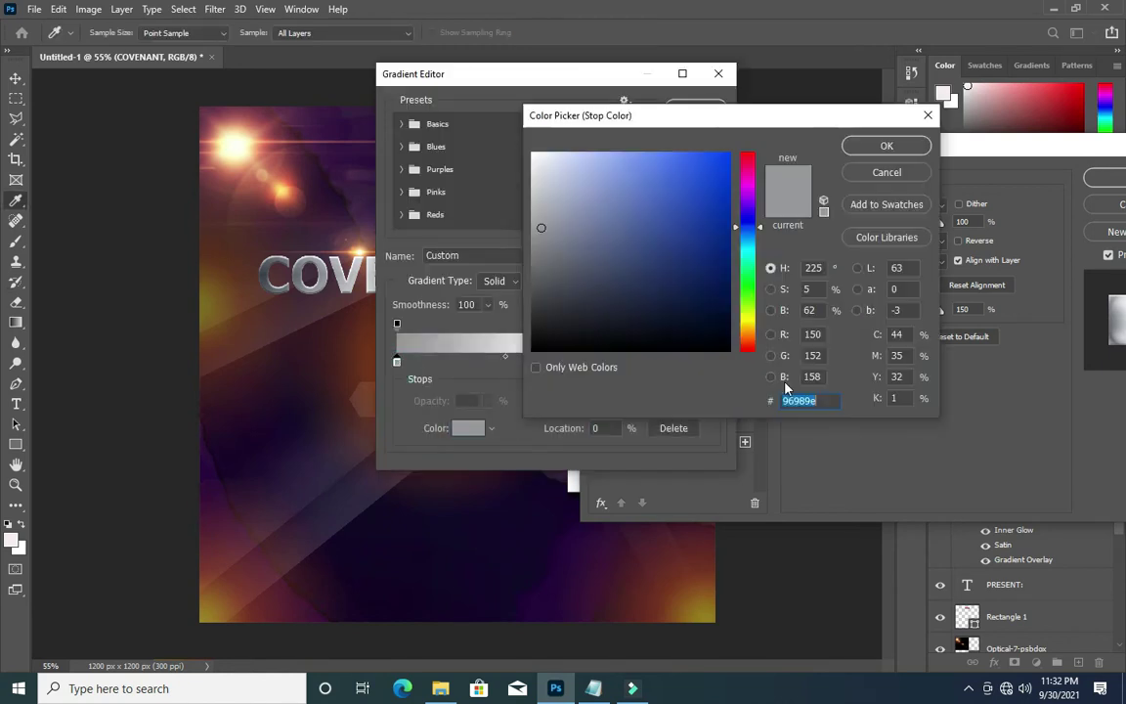
click(817, 400)
click(820, 400)
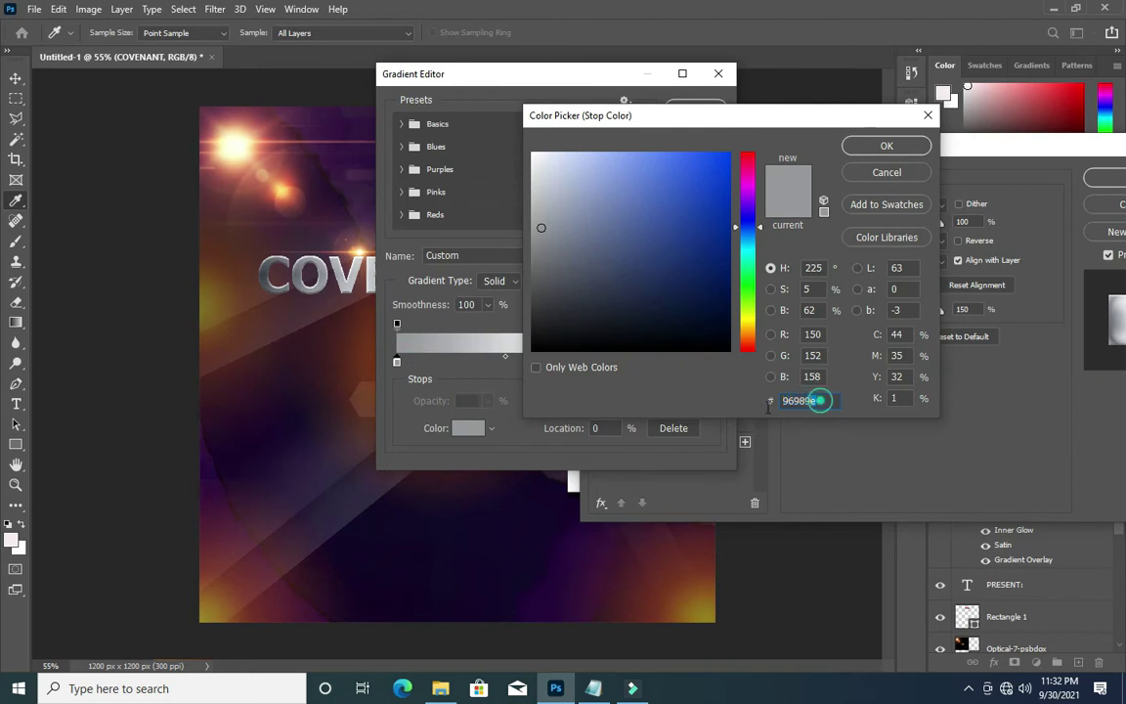
click(817, 400)
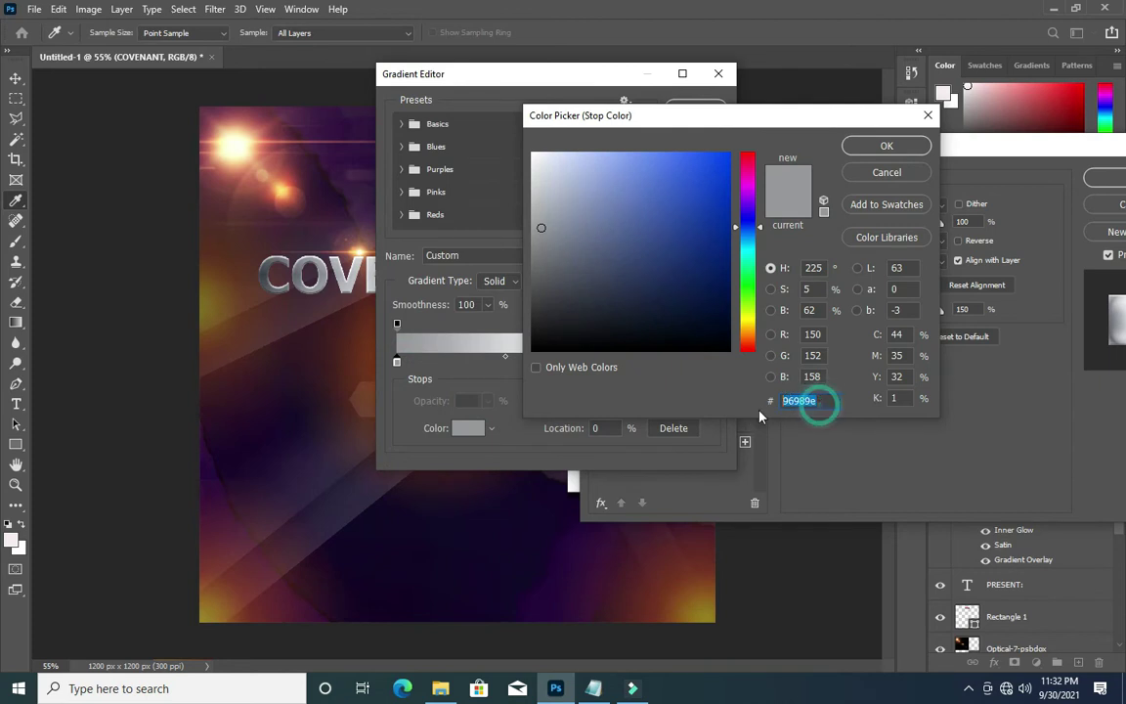
click(896, 149)
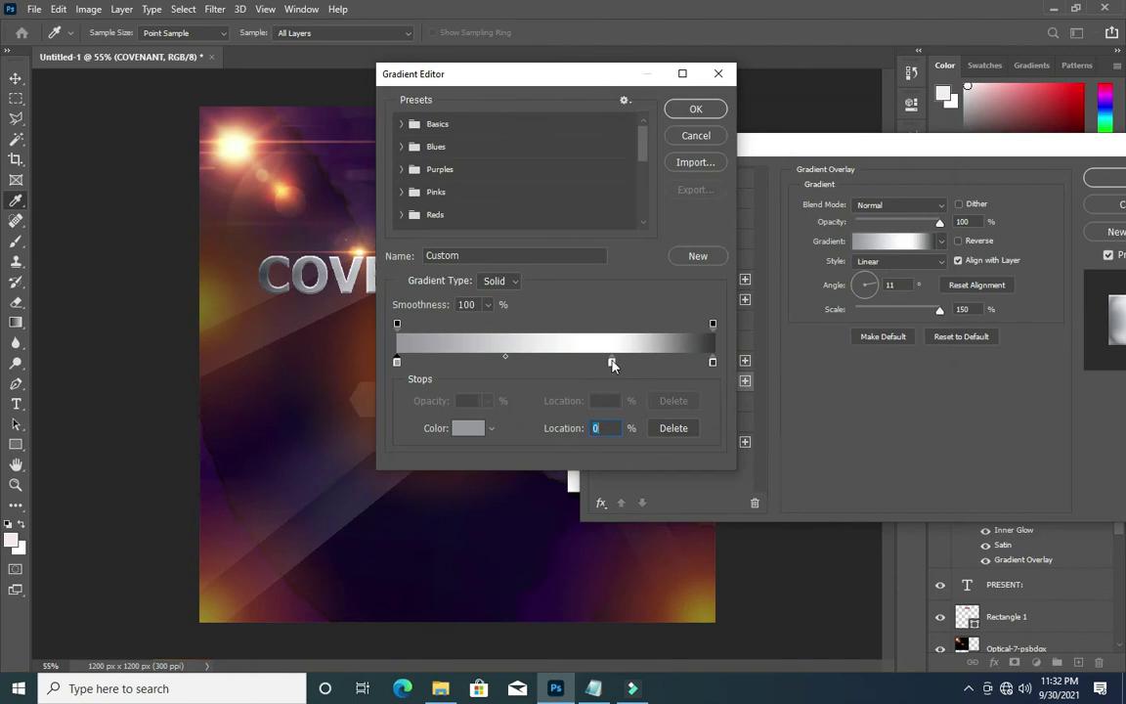
- Set the white stop at 68% and the dark stop at 100%, then accept the gradient
click(611, 362)
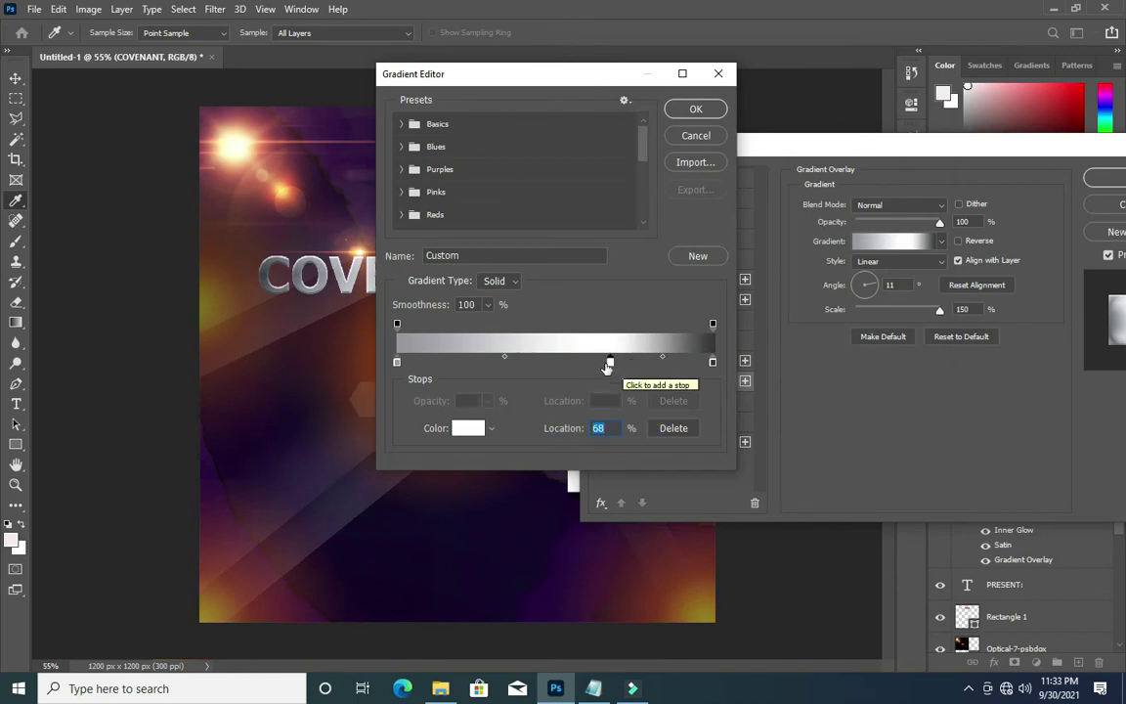
click(614, 430)
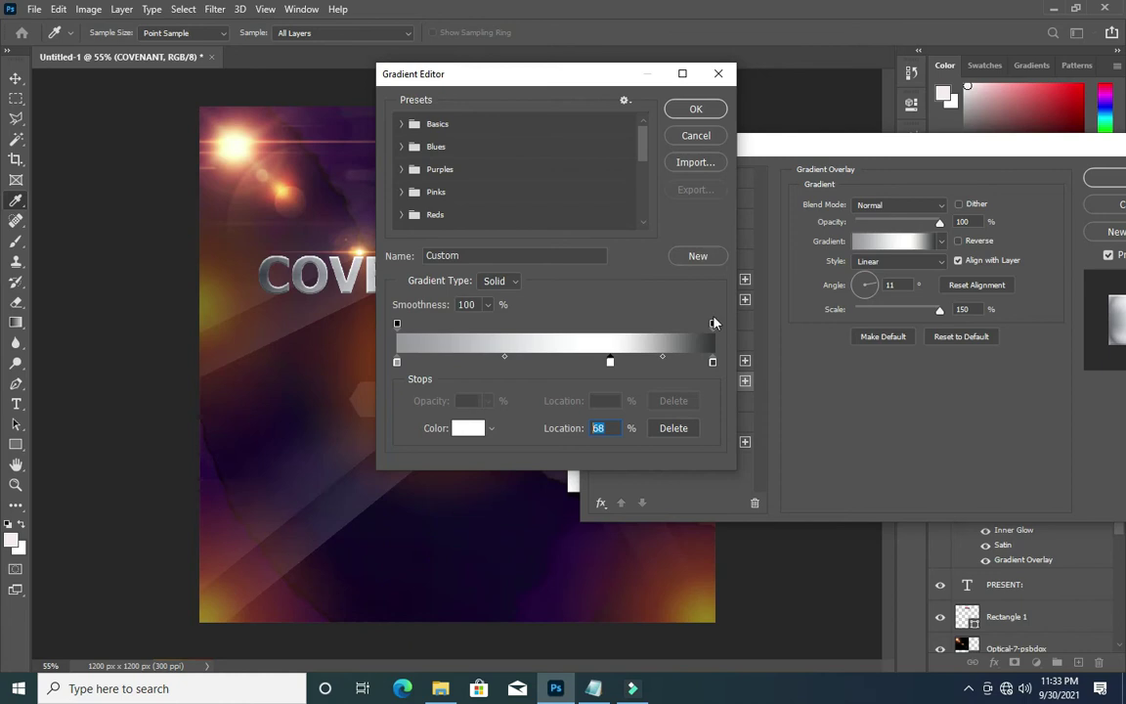
click(711, 364)
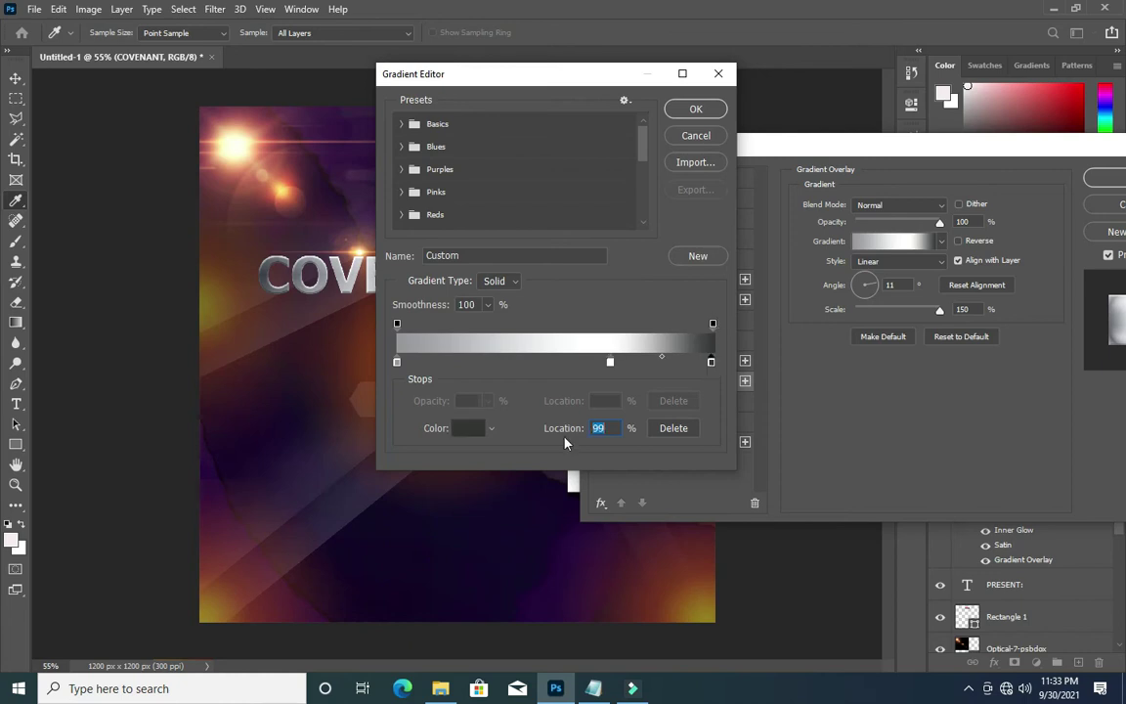
key(Up)
click(467, 427)
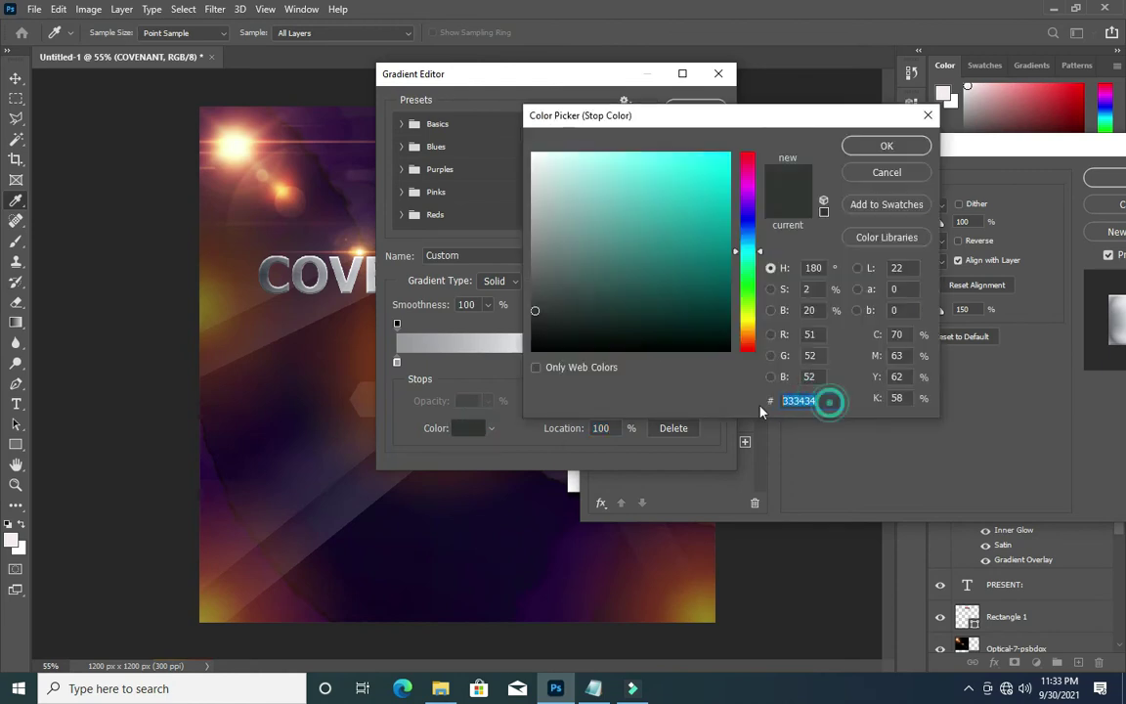
click(884, 145)
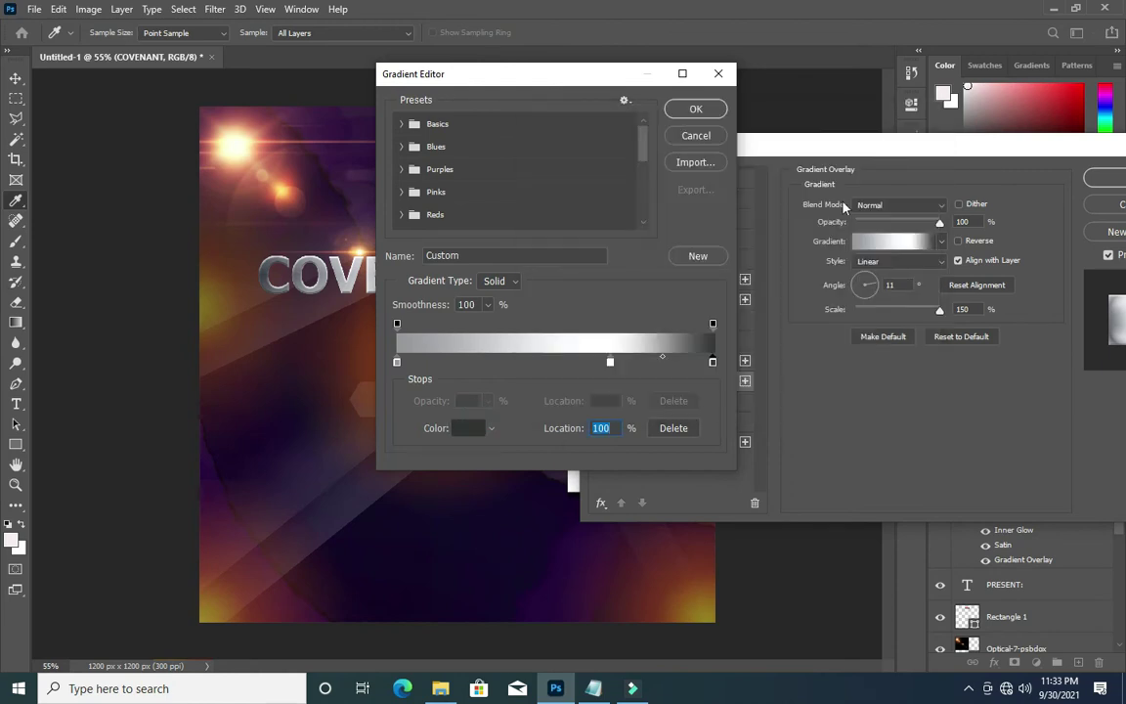
click(712, 361)
click(610, 362)
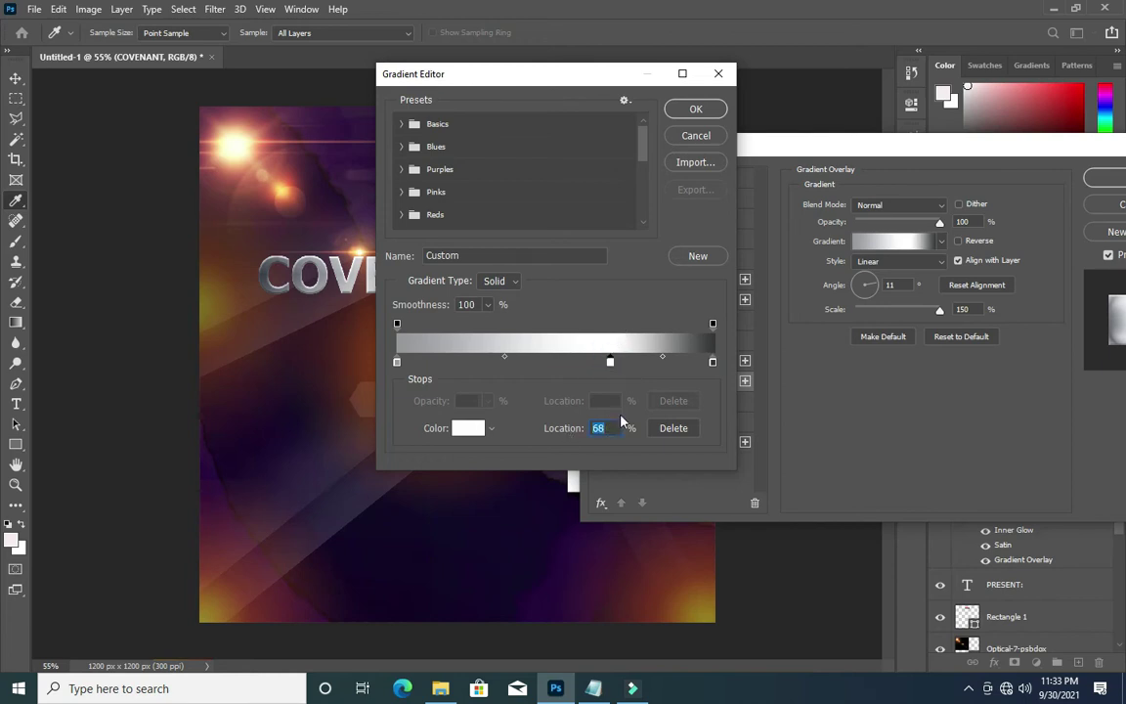
click(695, 109)
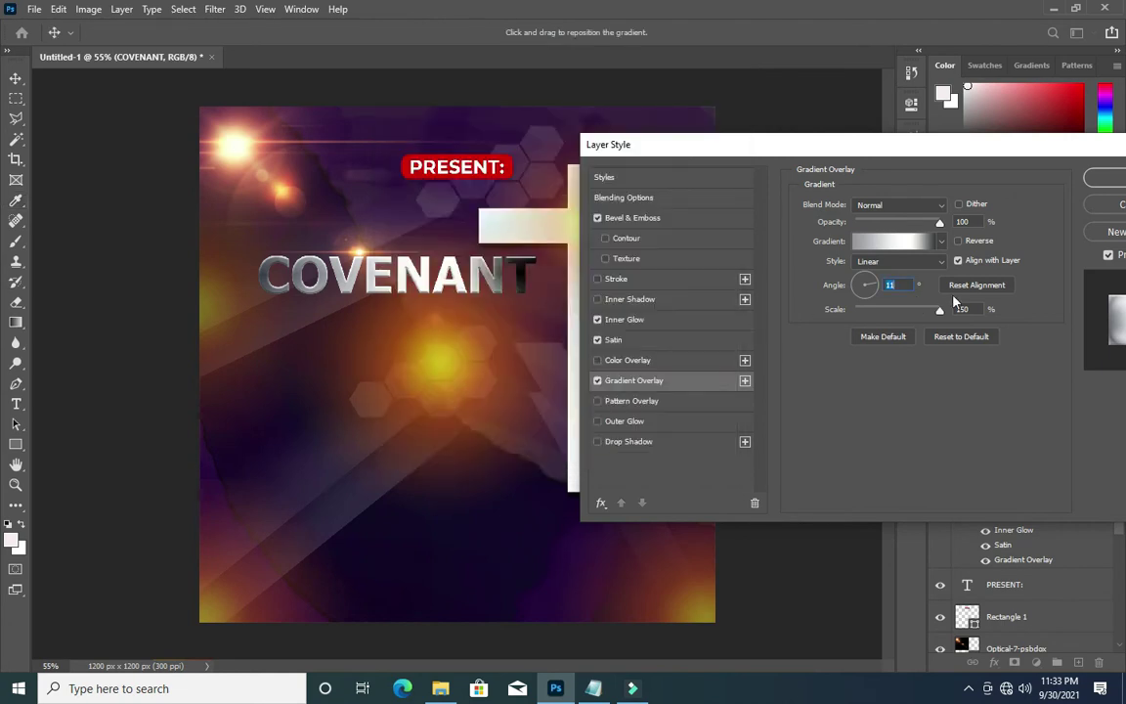
- Give COVENANT a black Drop Shadow with 4% spread, 15 px distance and 9 px size
drag(948, 154, 869, 165)
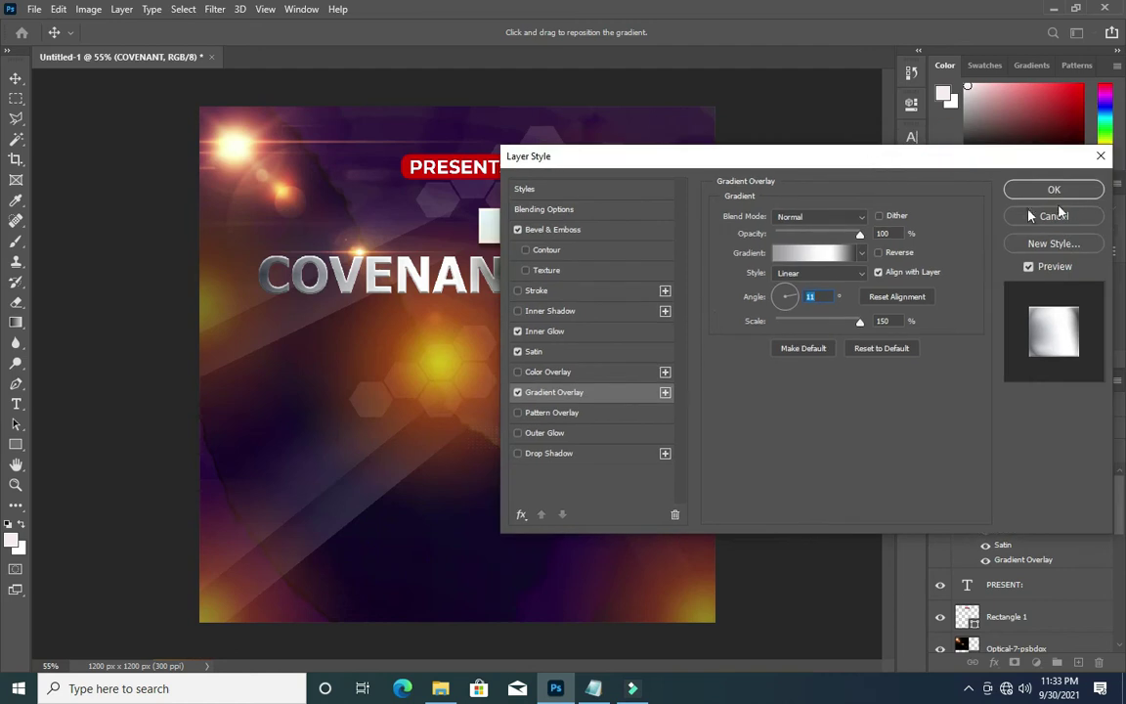
click(583, 454)
drag(777, 158, 878, 152)
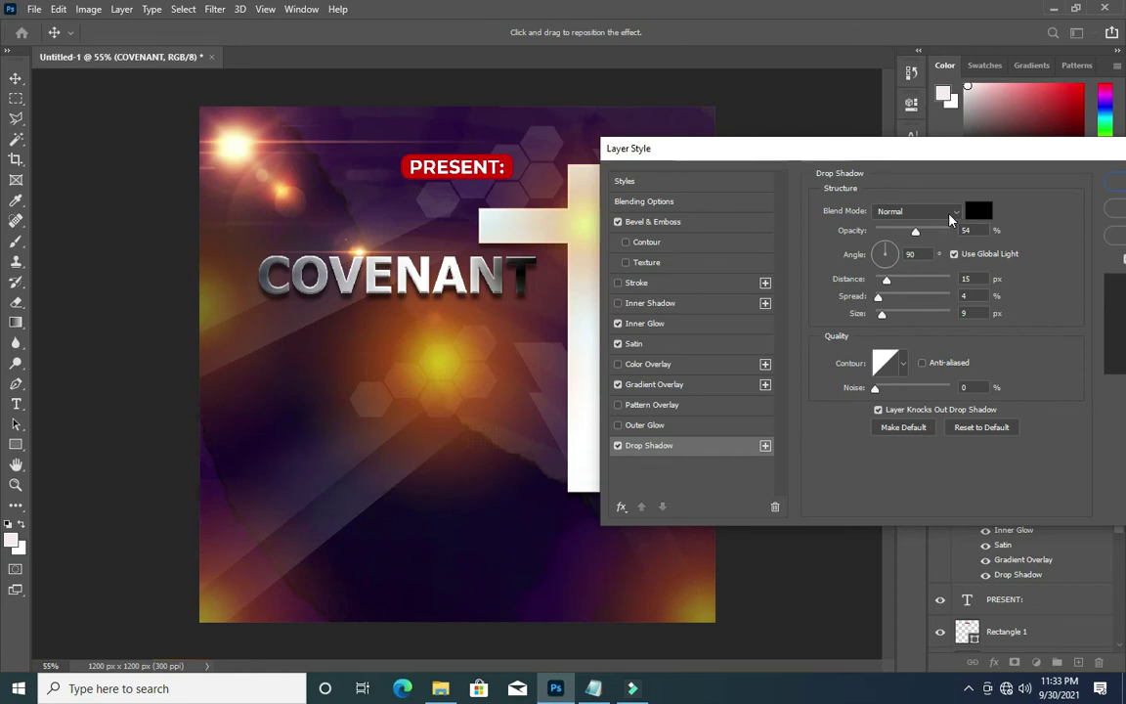
click(978, 211)
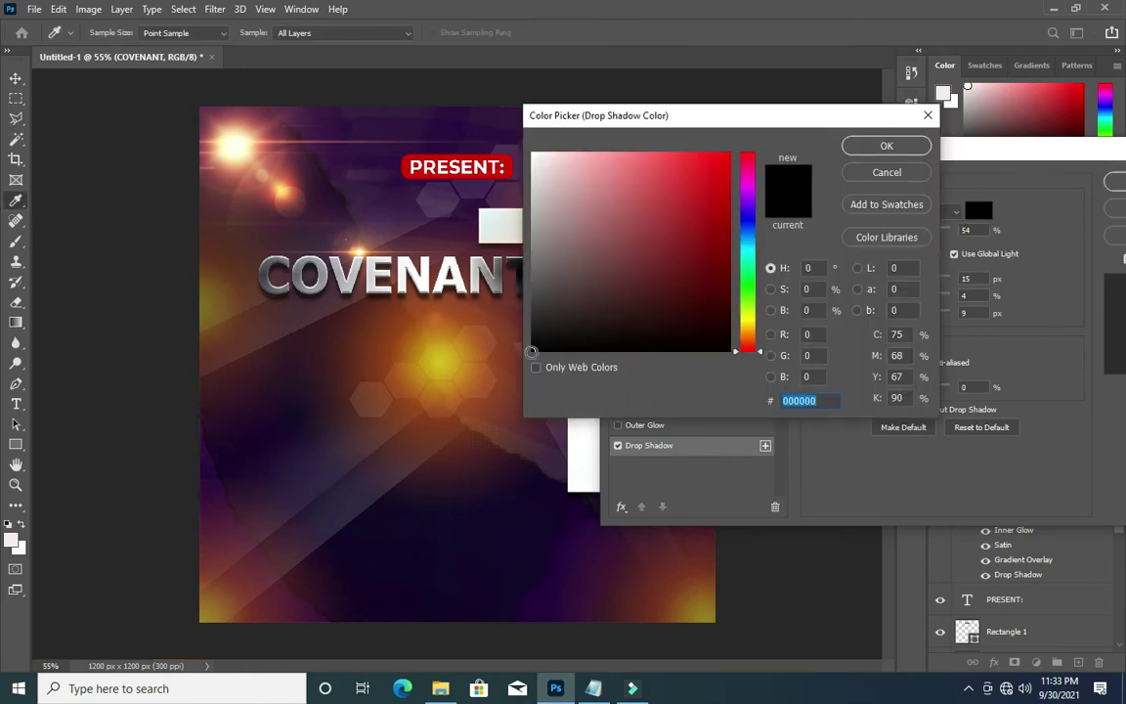
click(886, 145)
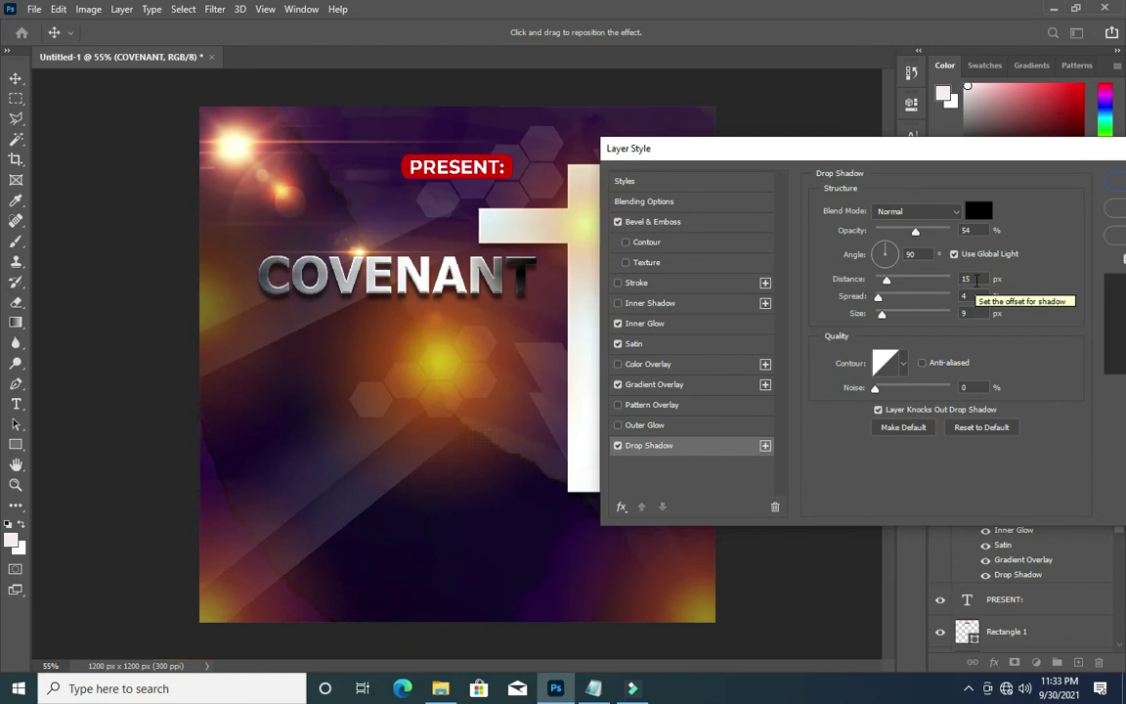
click(973, 296)
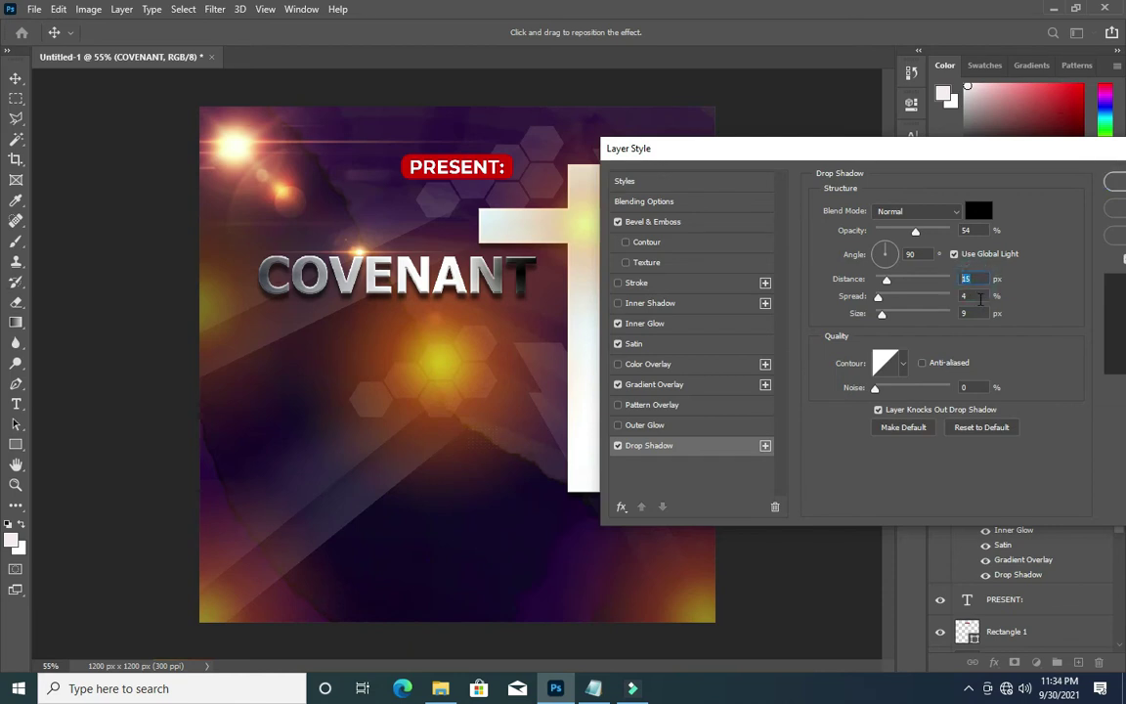
text(4)
key(Tab)
key(Tab)
key(Tab)
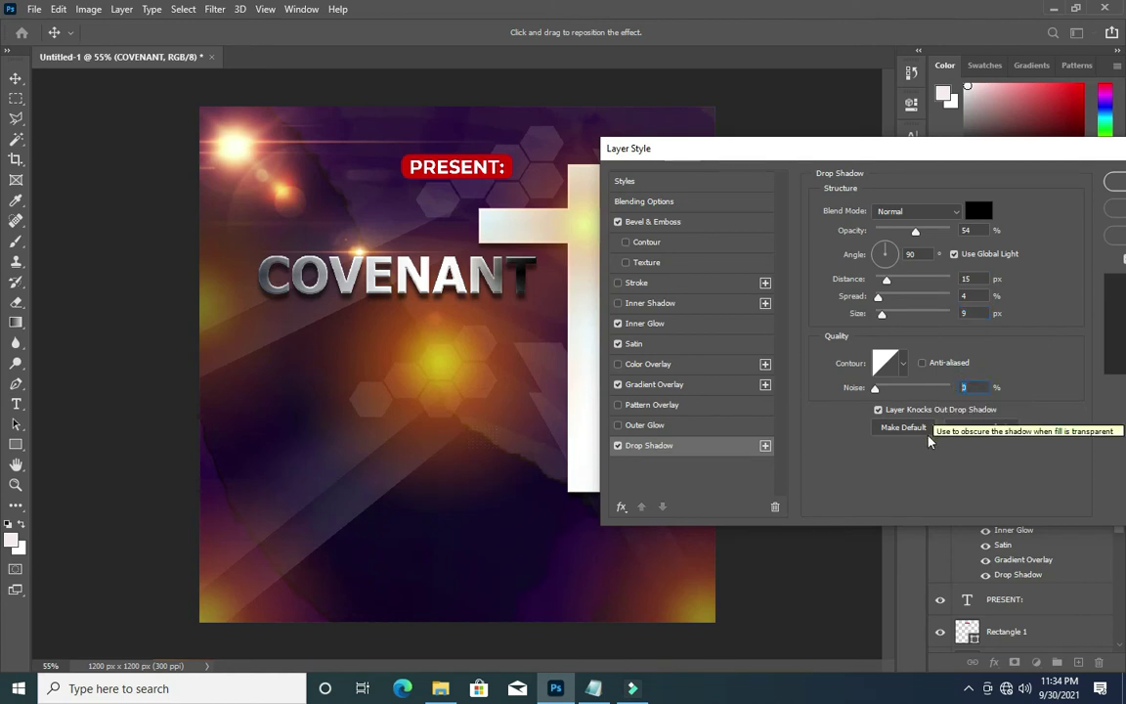
drag(948, 157, 774, 162)
click(999, 190)
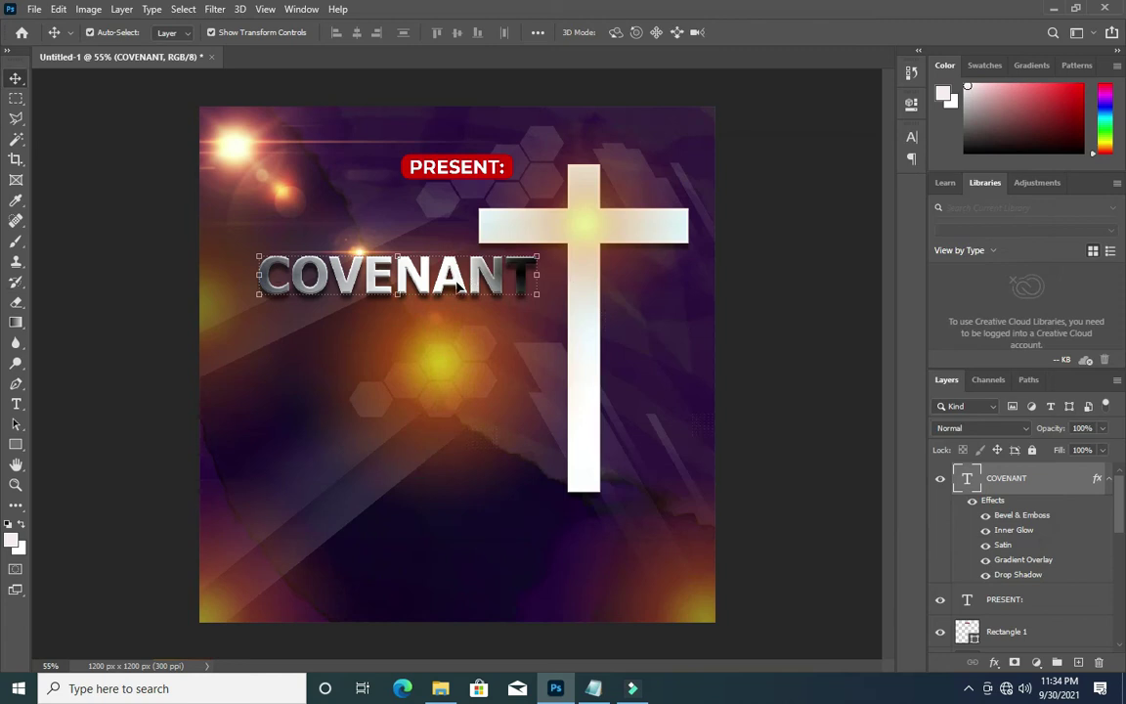
- Duplicate the COVENANT text below itself and replace the copy's wording with KEEPING from the notes
mouse_move(457, 282)
mouse_down()
mouse_move(410, 324)
mouse_move(428, 328)
mouse_up()
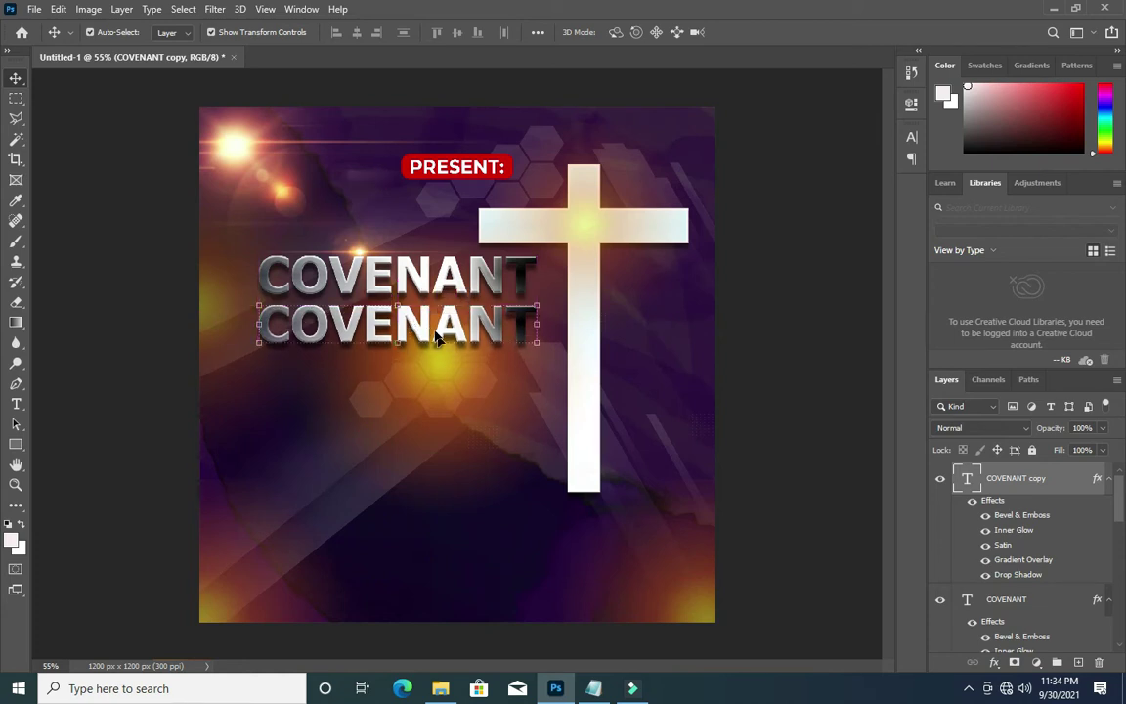
double_click(428, 328)
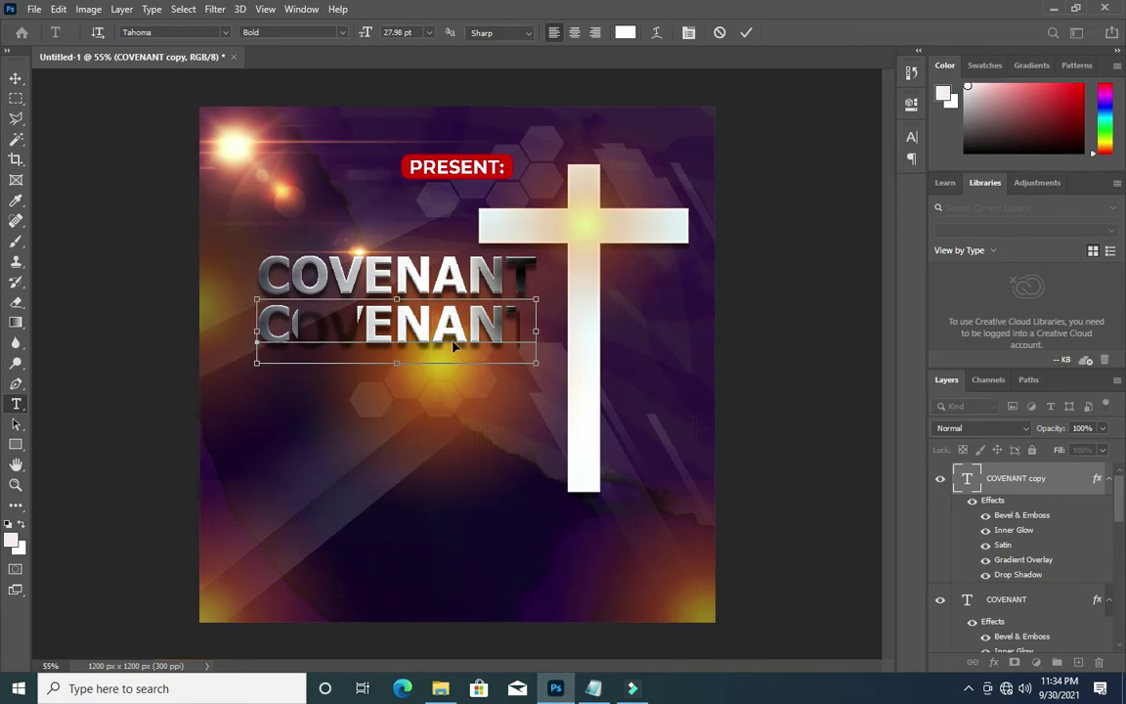
key(ctrl+a)
click(594, 688)
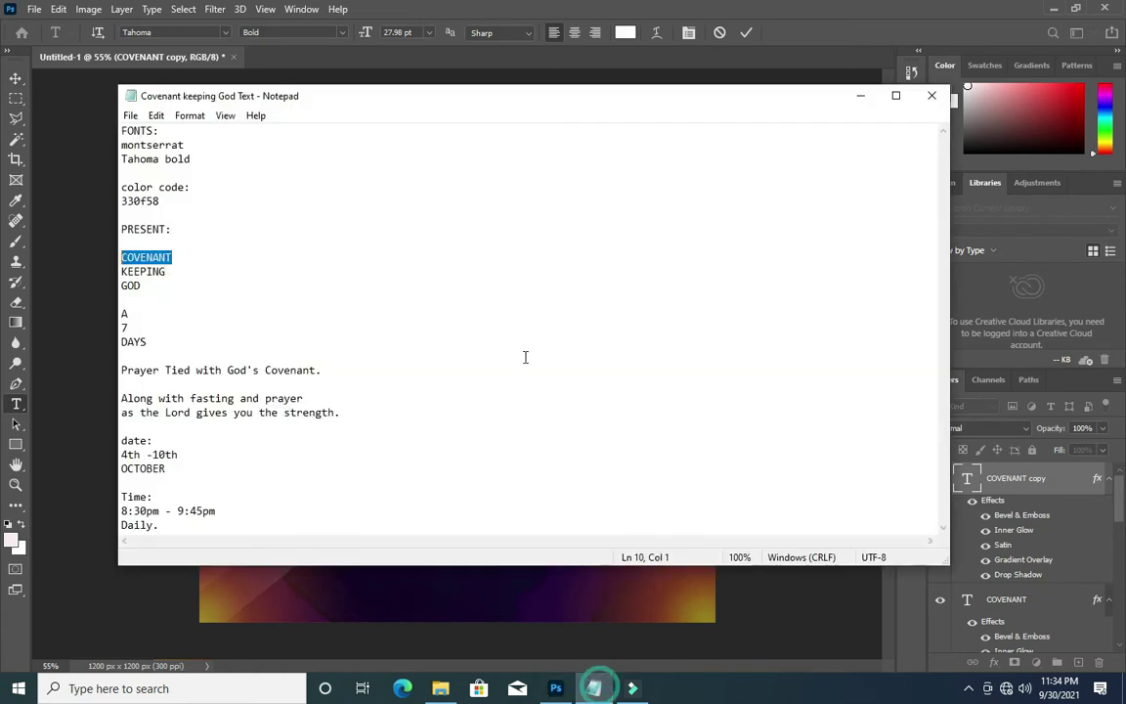
drag(169, 272, 119, 270)
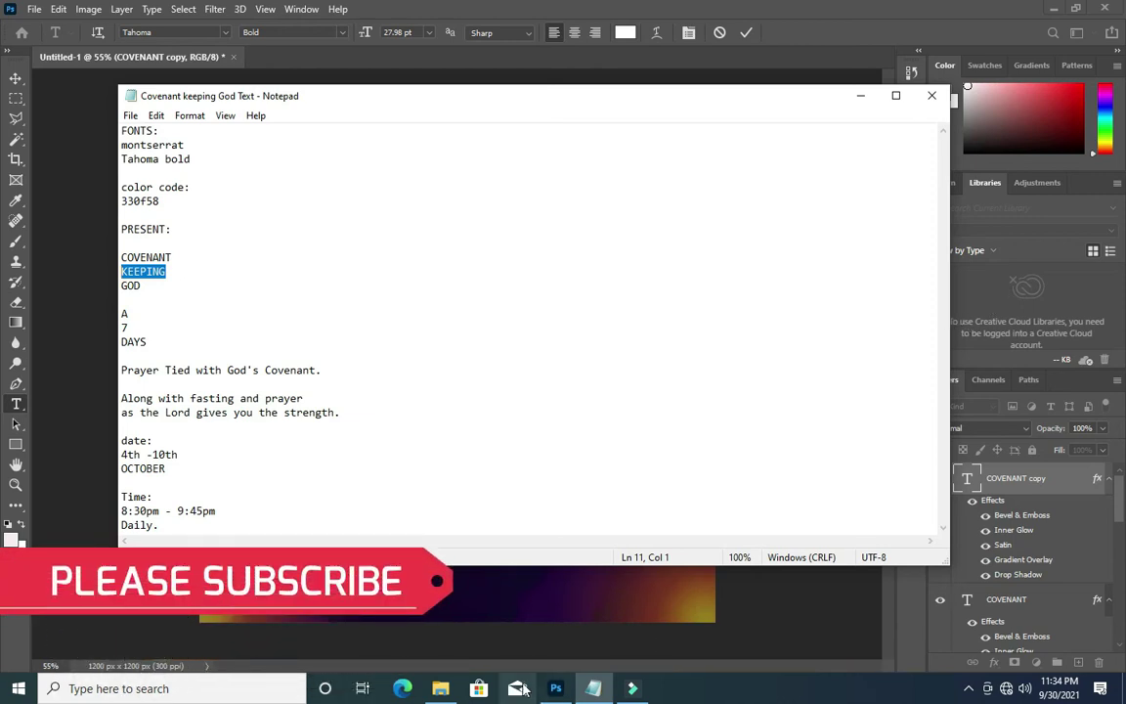
click(555, 688)
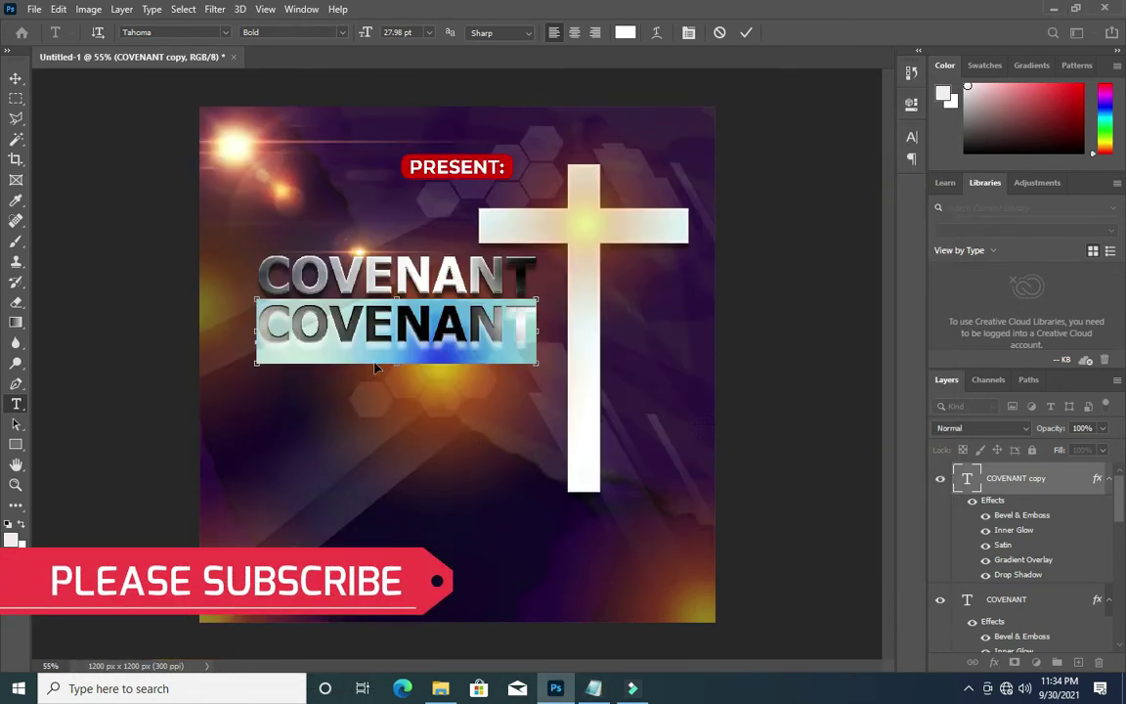
key(ctrl+v)
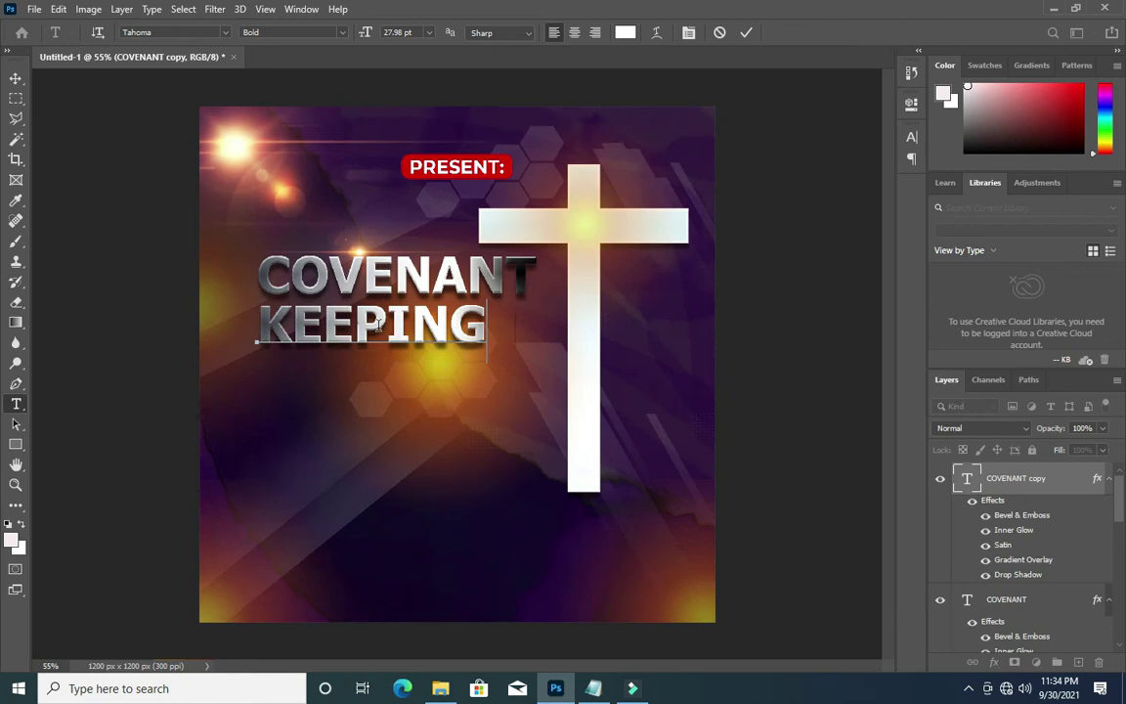
- Shift KEEPING right to line up under COVENANT, then collapse both layers' effects lists
drag(378, 326, 397, 331)
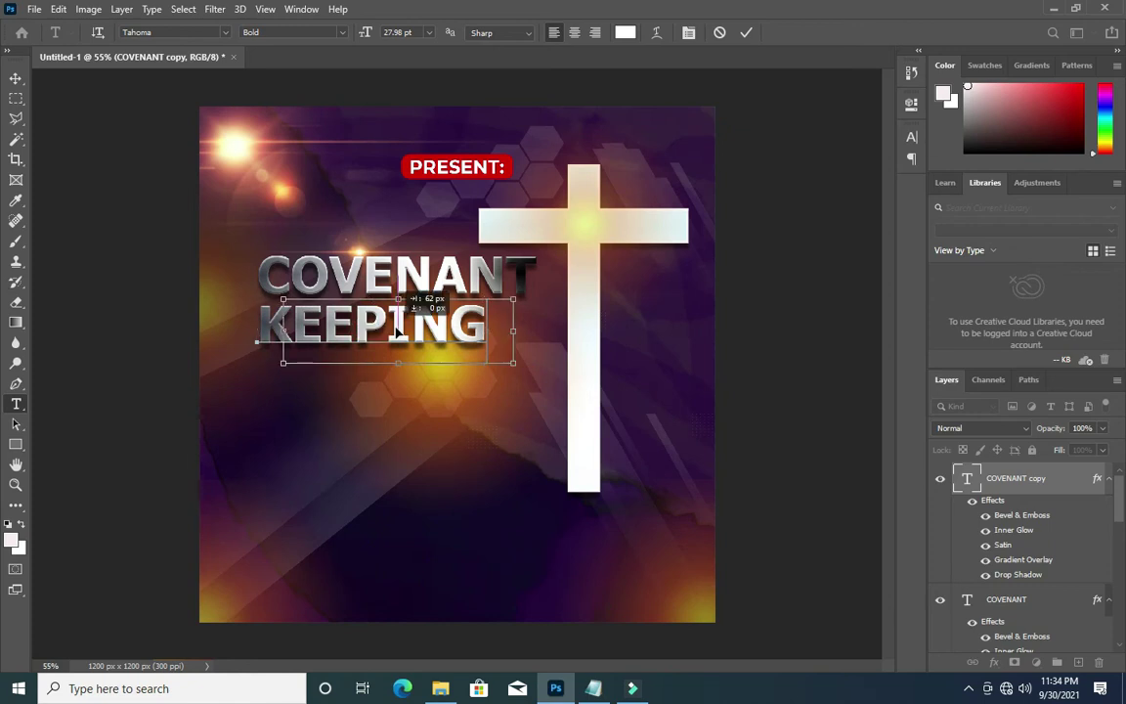
mouse_move(398, 331)
mouse_down()
mouse_move(428, 333)
mouse_move(418, 332)
mouse_up()
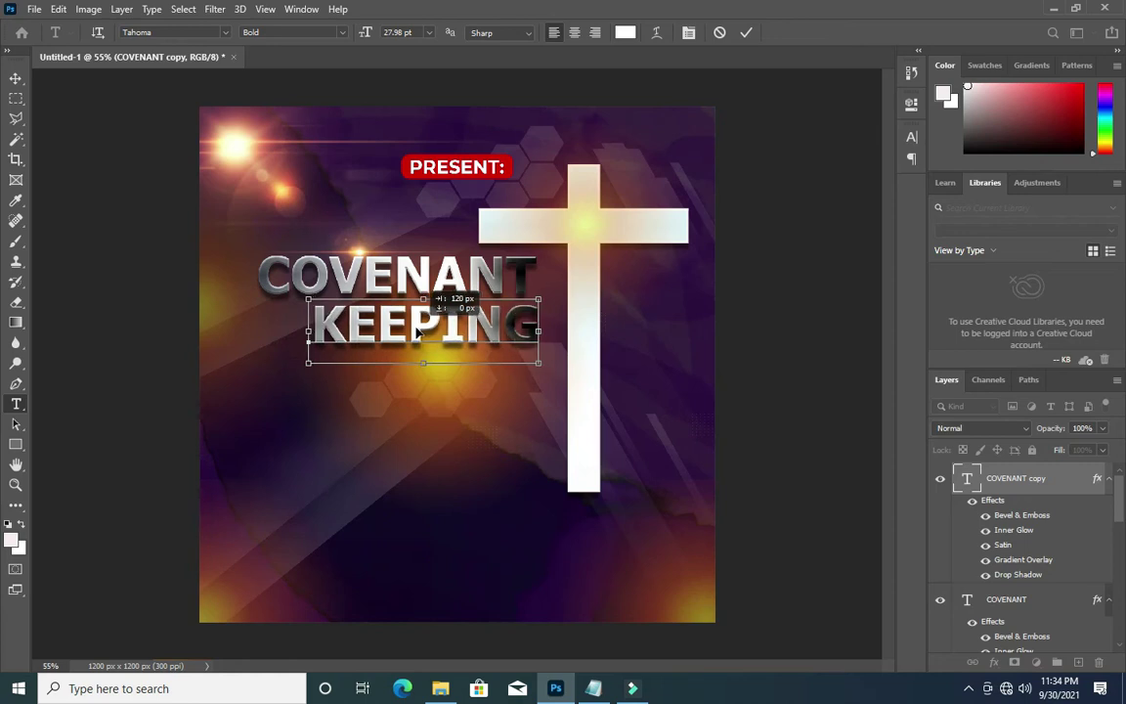
drag(418, 333, 415, 332)
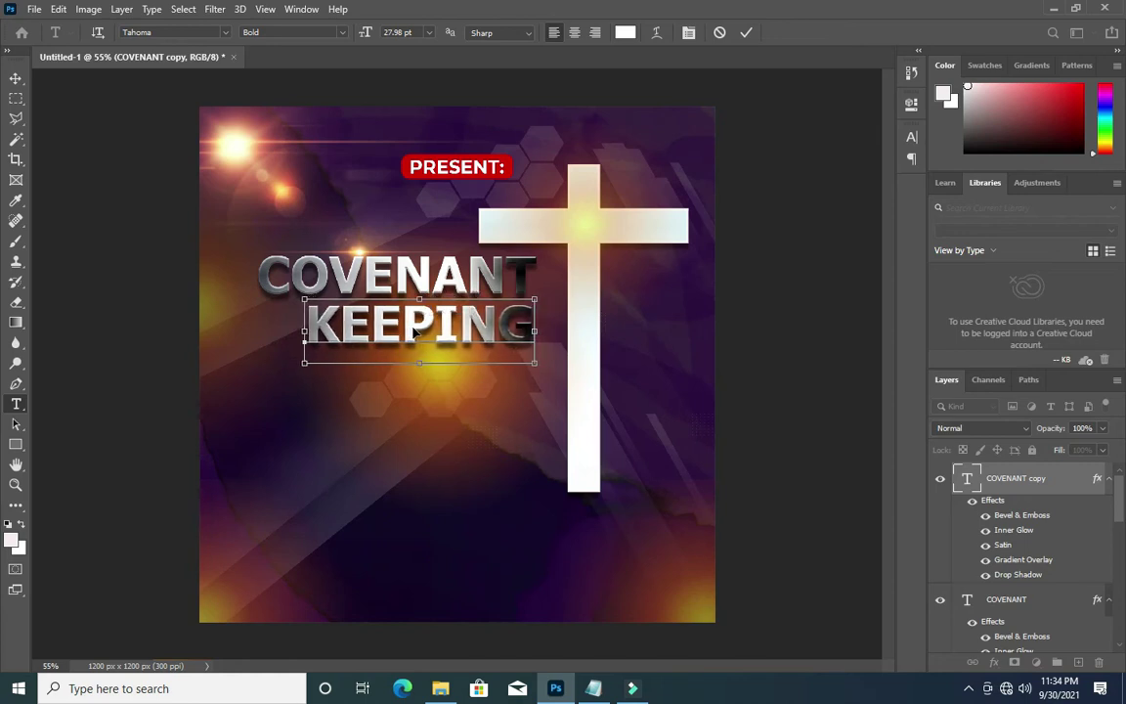
click(745, 33)
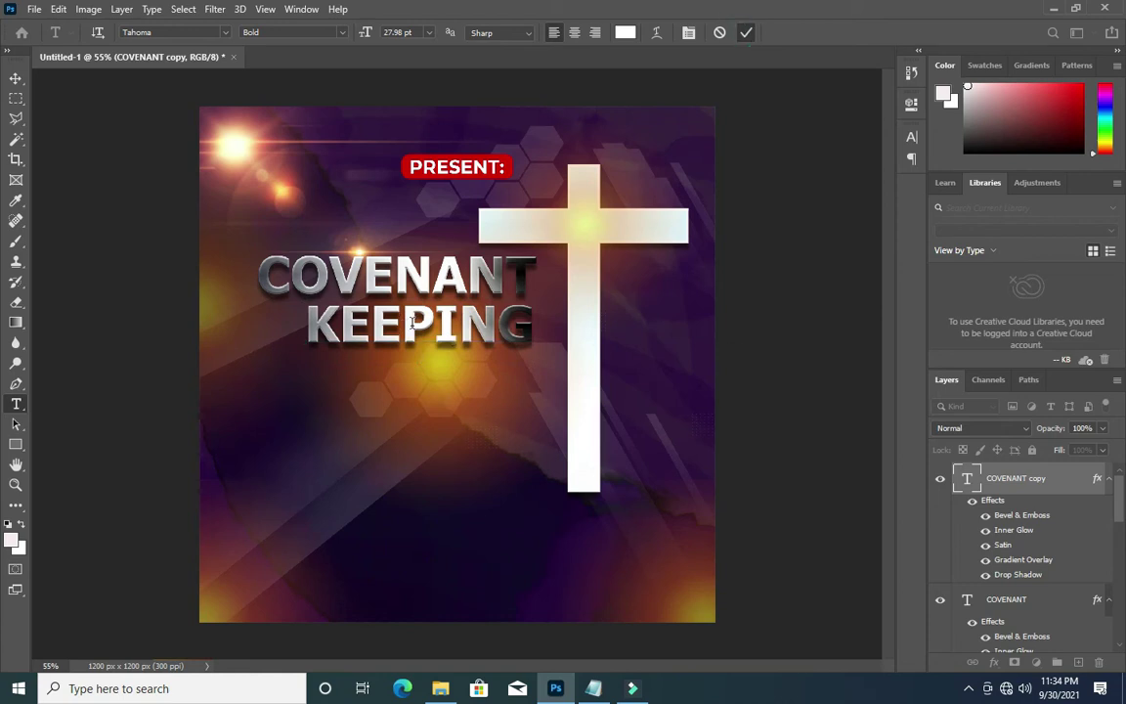
click(1107, 479)
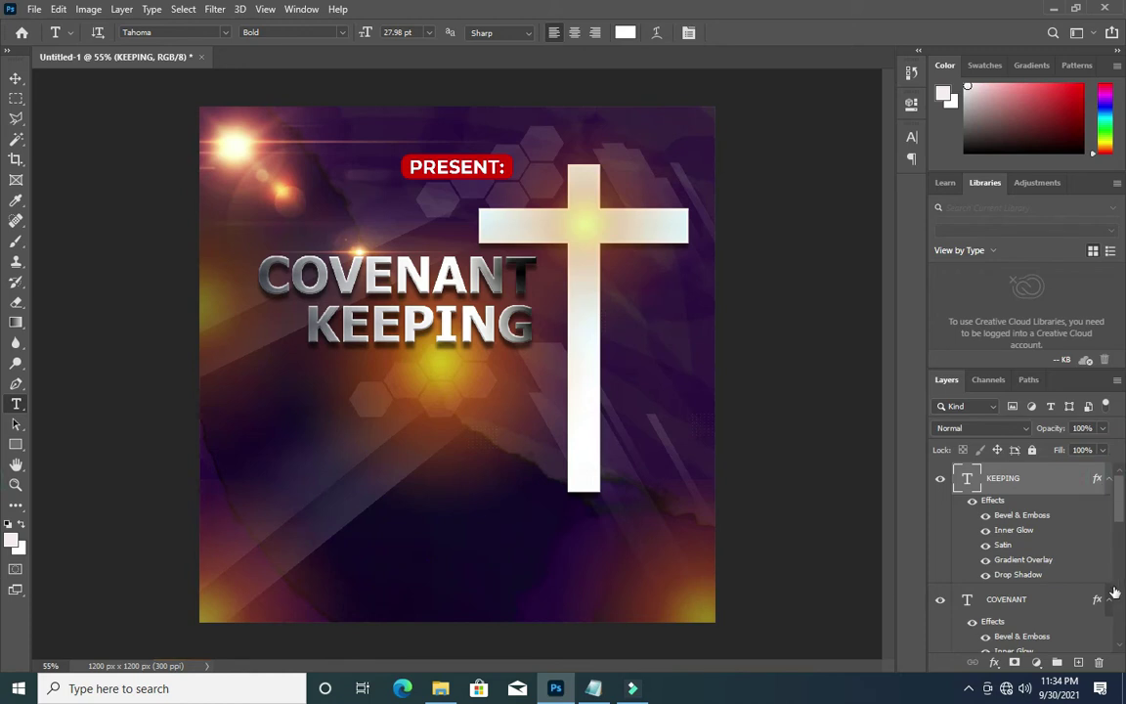
click(1107, 513)
click(1106, 512)
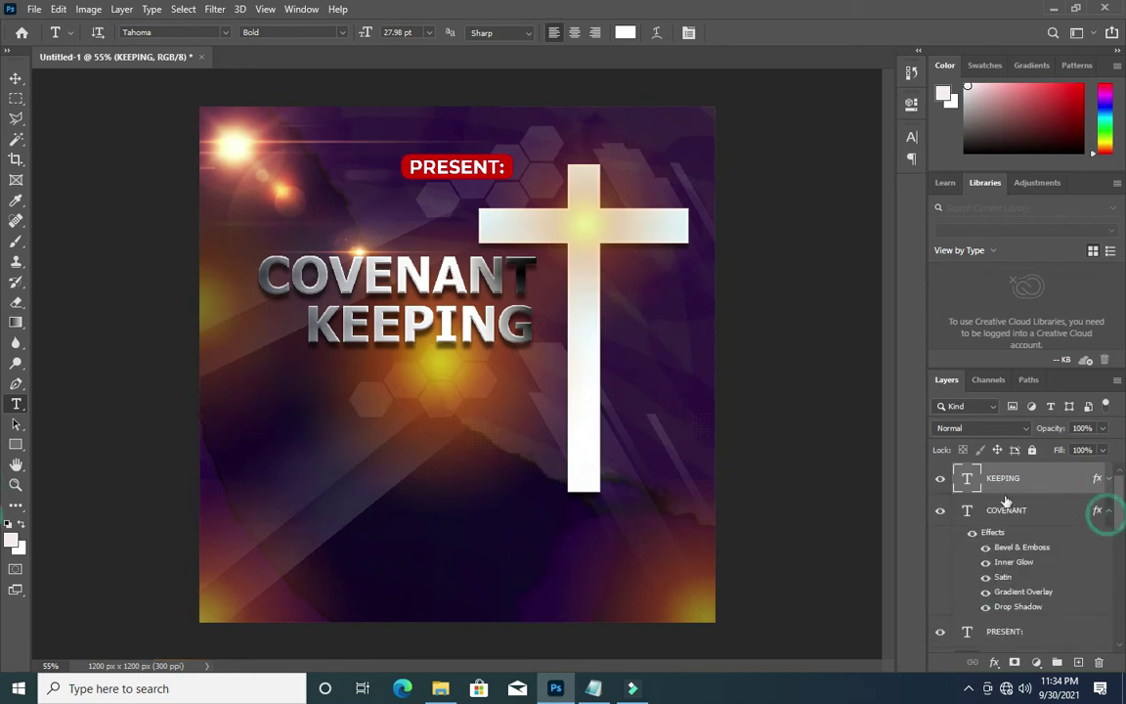
click(1108, 511)
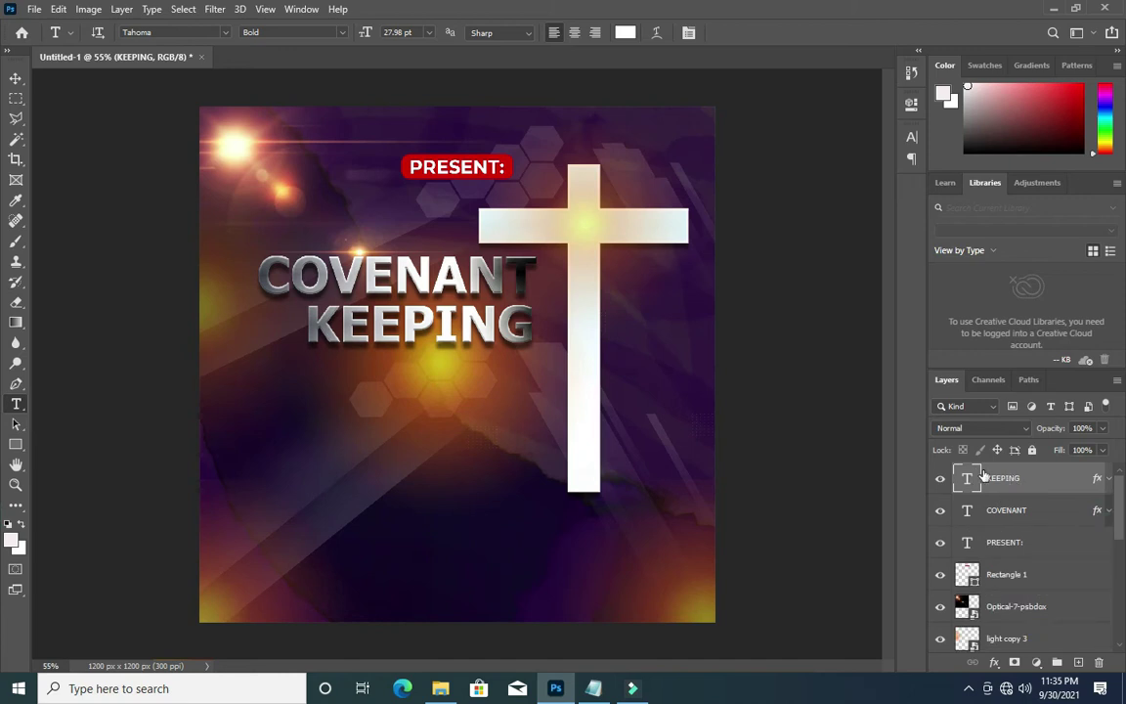
- Duplicate the KEEPING layer and drop the copy below it as a third line
drag(1026, 484, 1044, 598)
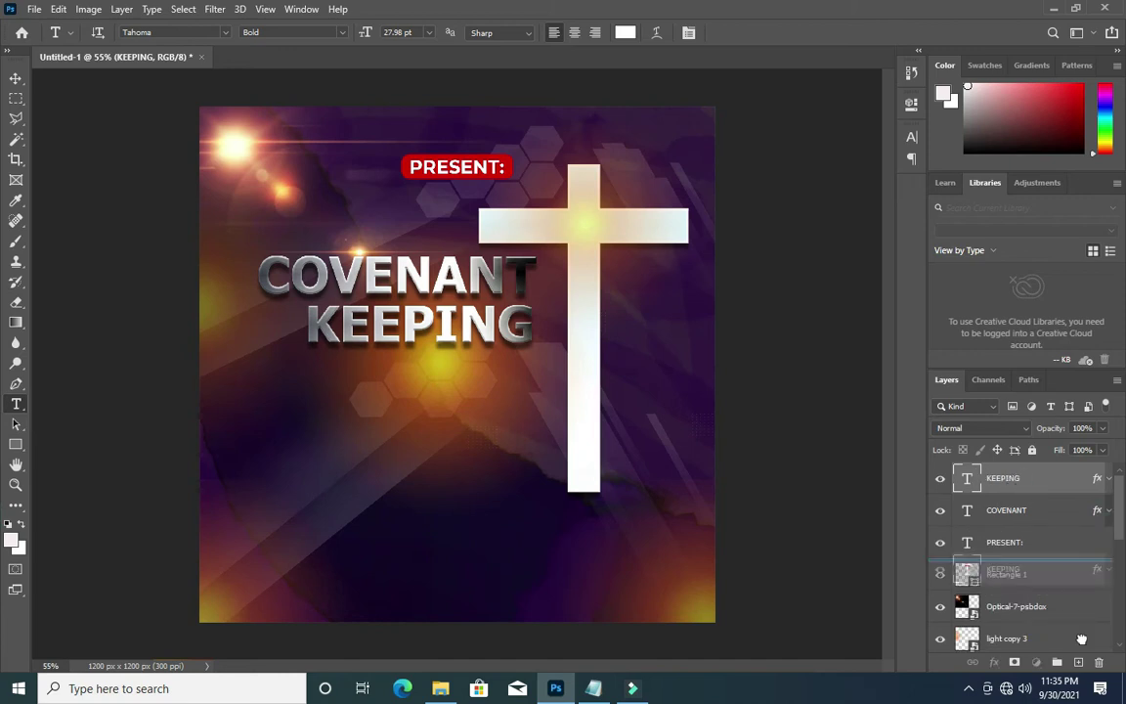
key(ctrl+j)
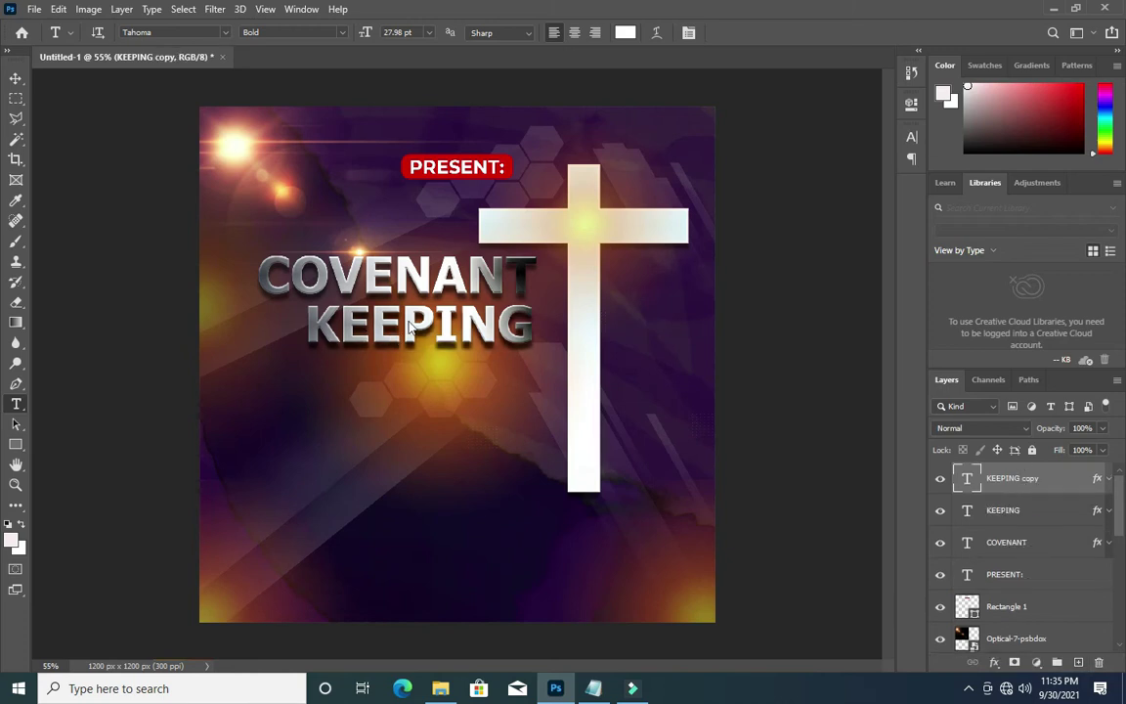
mouse_move(415, 335)
mouse_down()
mouse_move(412, 392)
mouse_move(410, 383)
mouse_up()
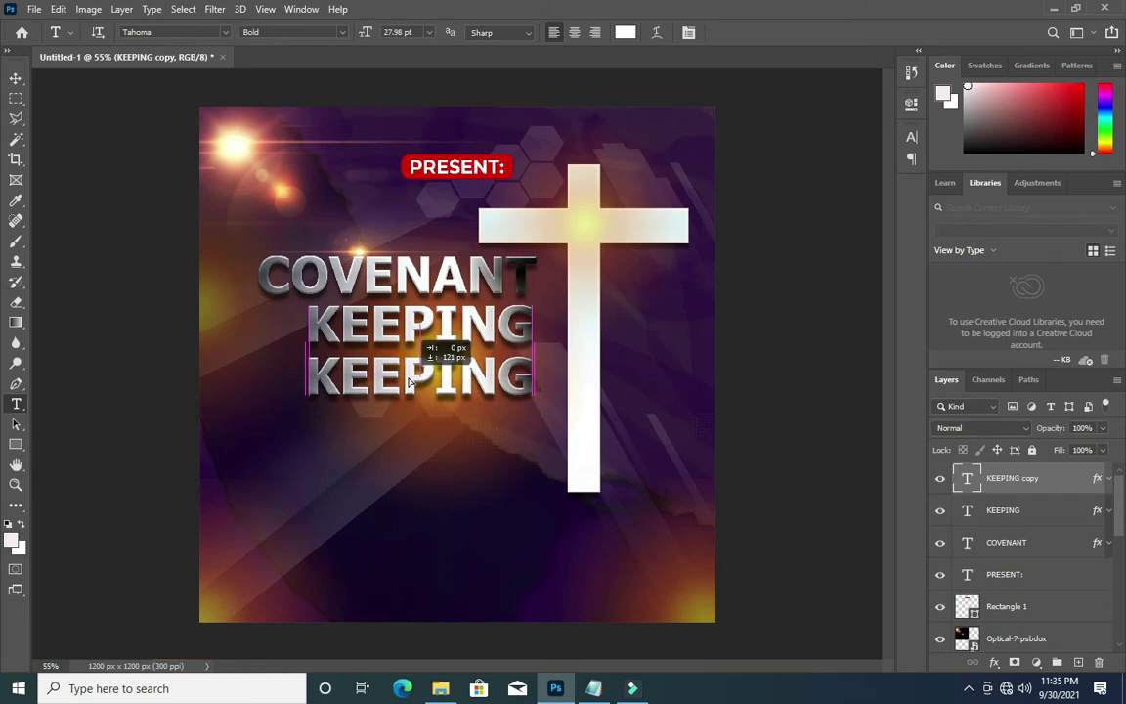
drag(497, 410, 497, 410)
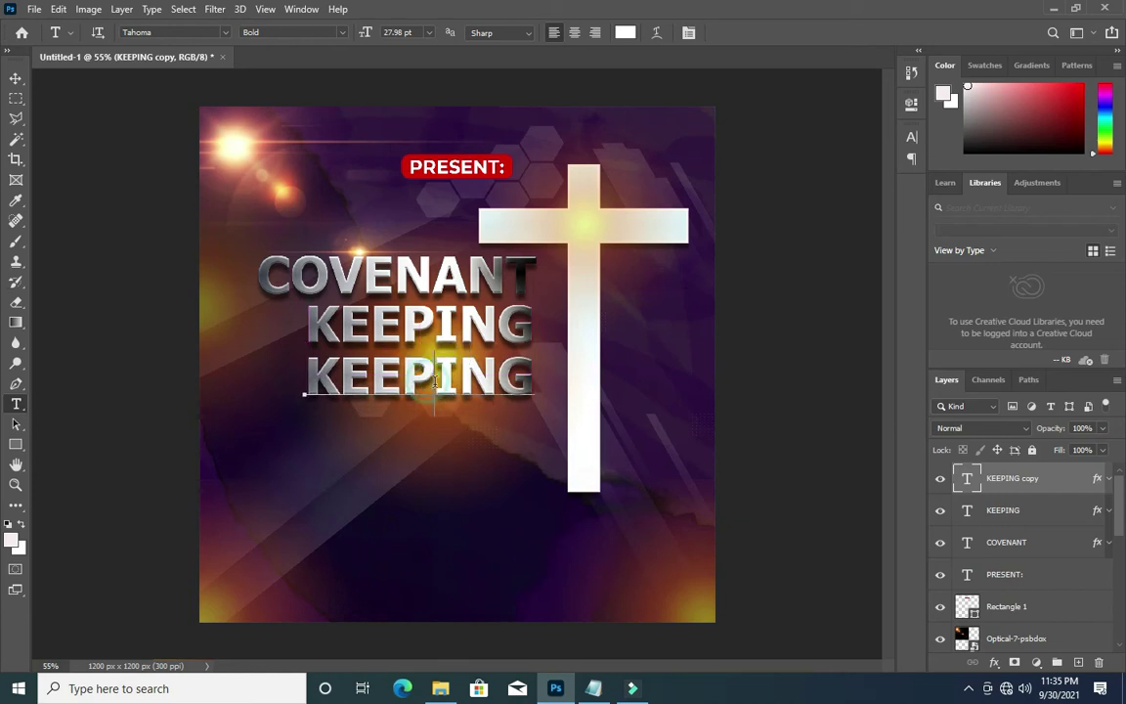
- Retype the third line as GOD and shift it right beneath KEEPING
click(437, 381)
key(ctrl+a)
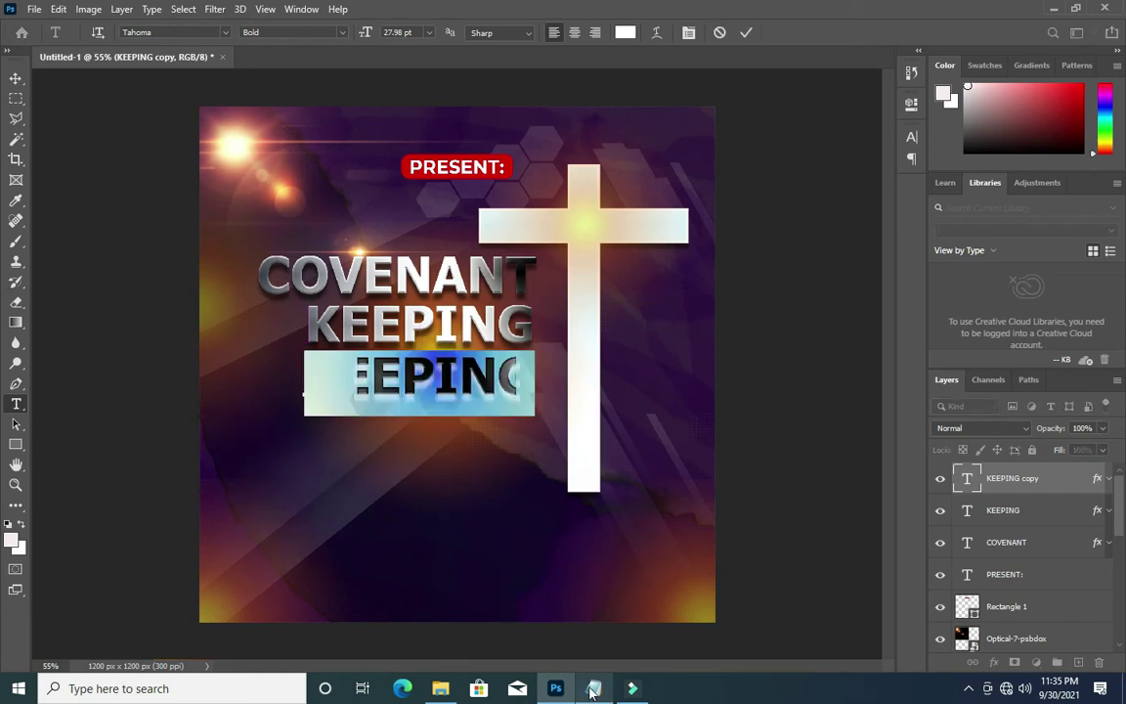
key(alt+Tab)
key(Down)
key(shift+Home)
key(ctrl+c)
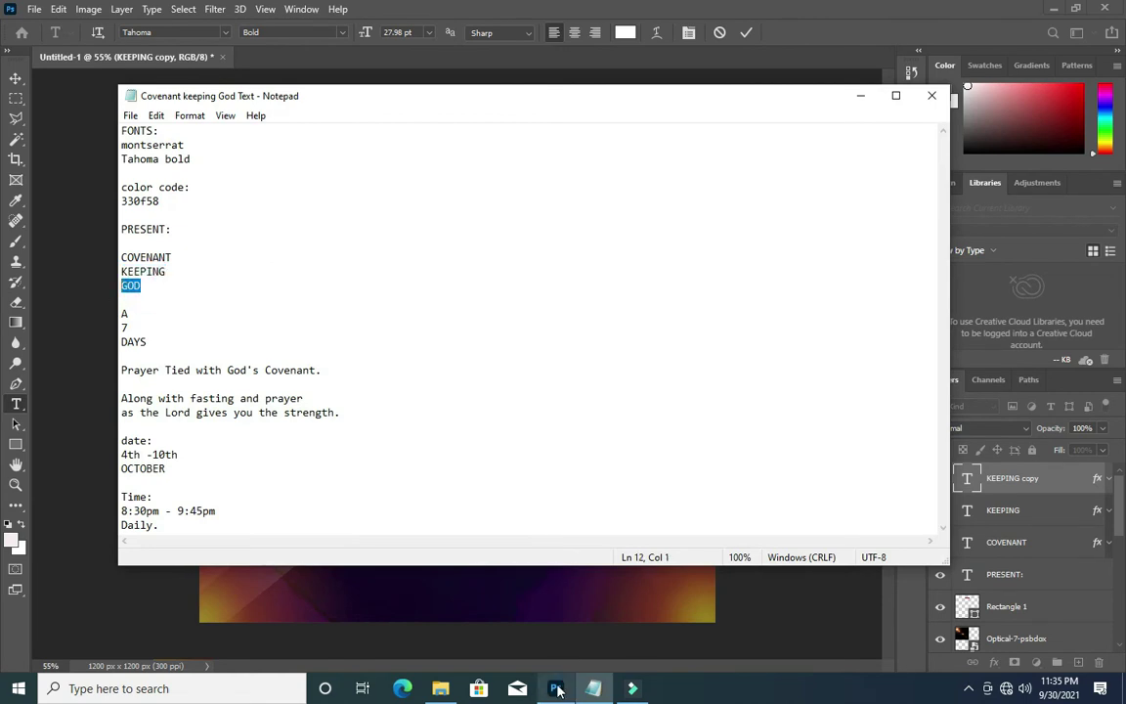
key(alt+Tab)
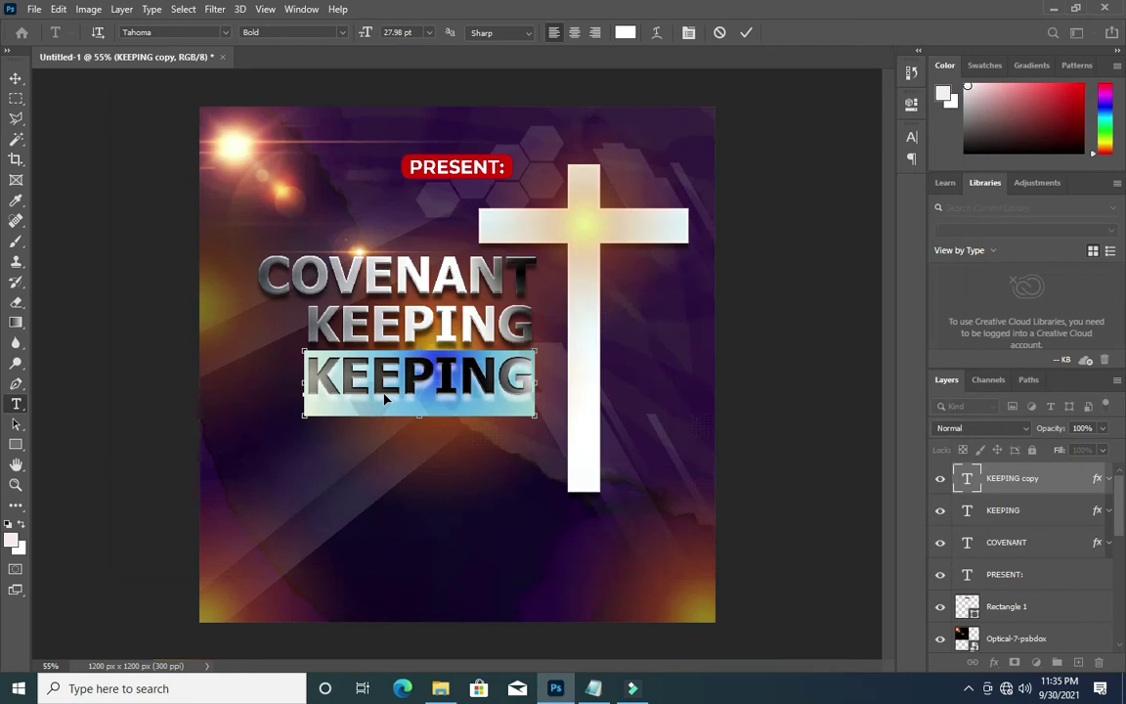
key(ctrl+v)
click(745, 32)
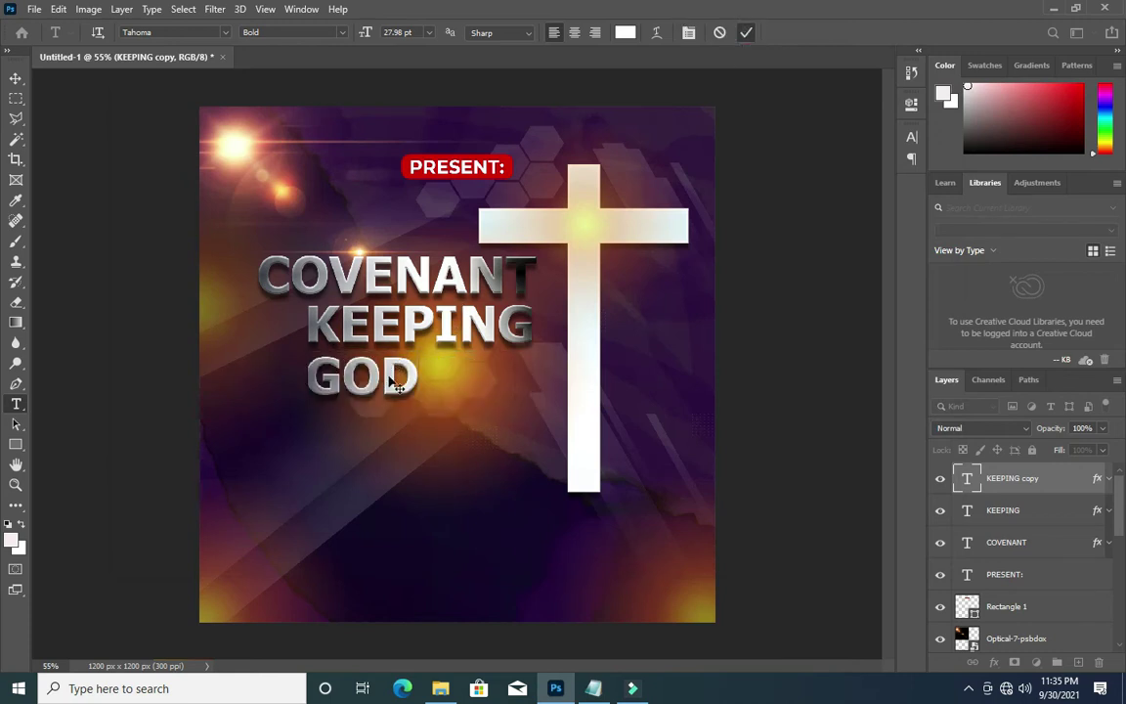
drag(392, 383, 504, 380)
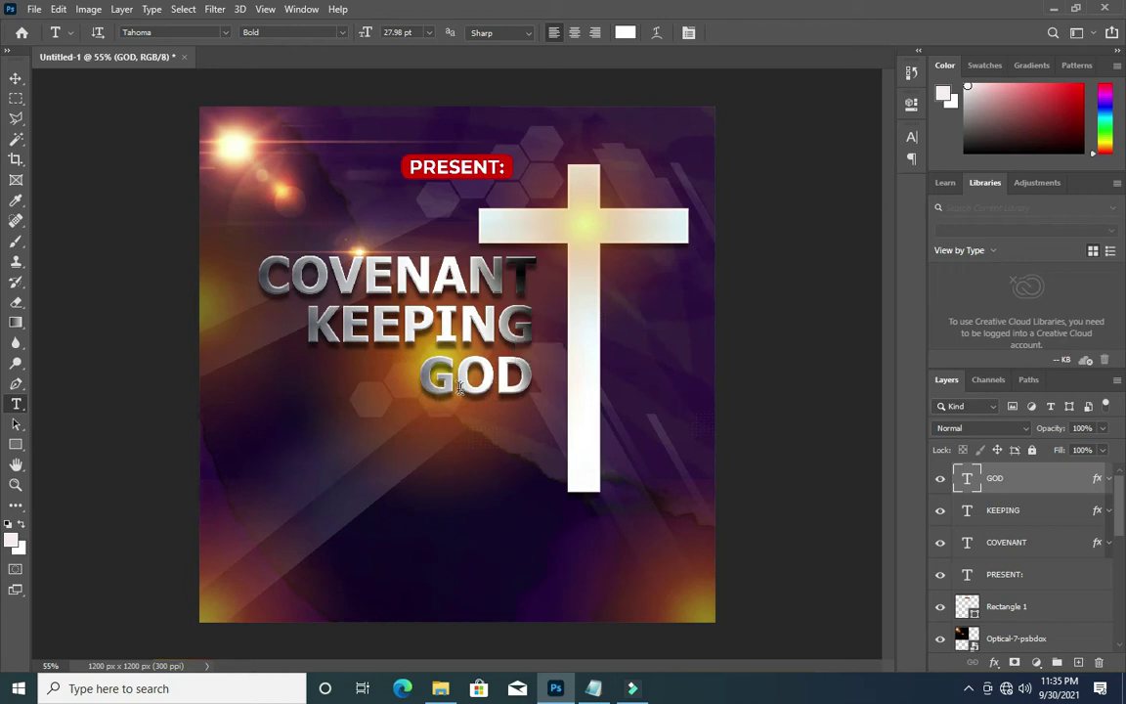
click(15, 78)
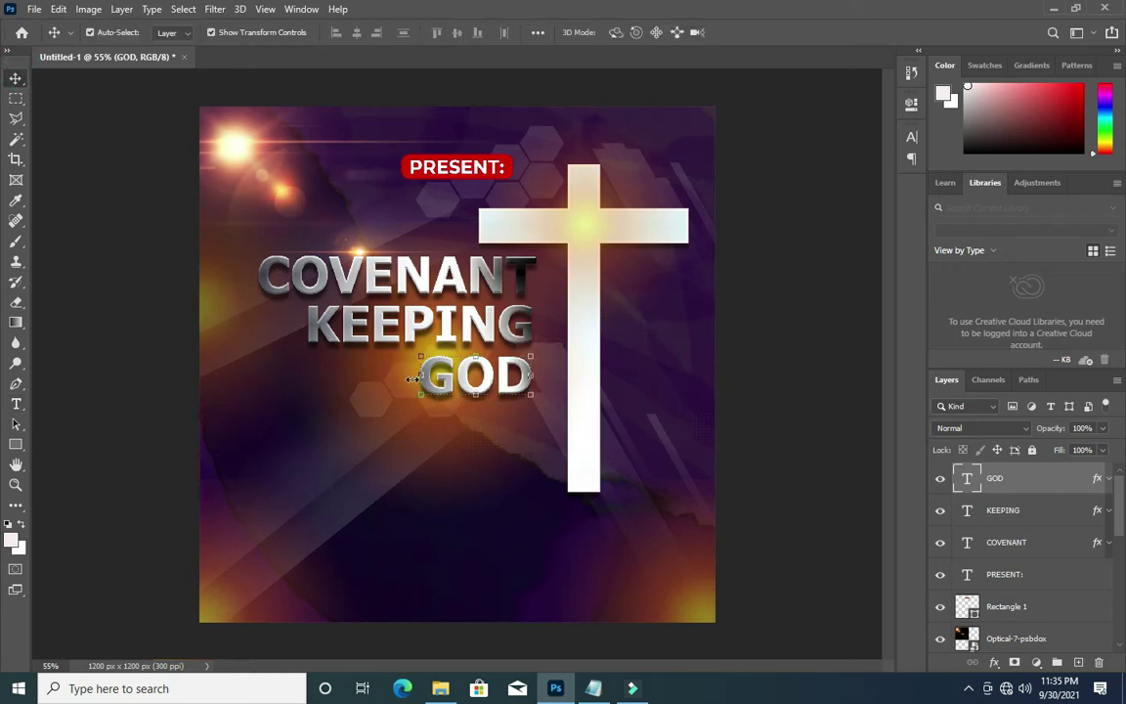
- Scale the GOD line up to about 170% and set it just beneath KEEPING
drag(359, 421, 371, 431)
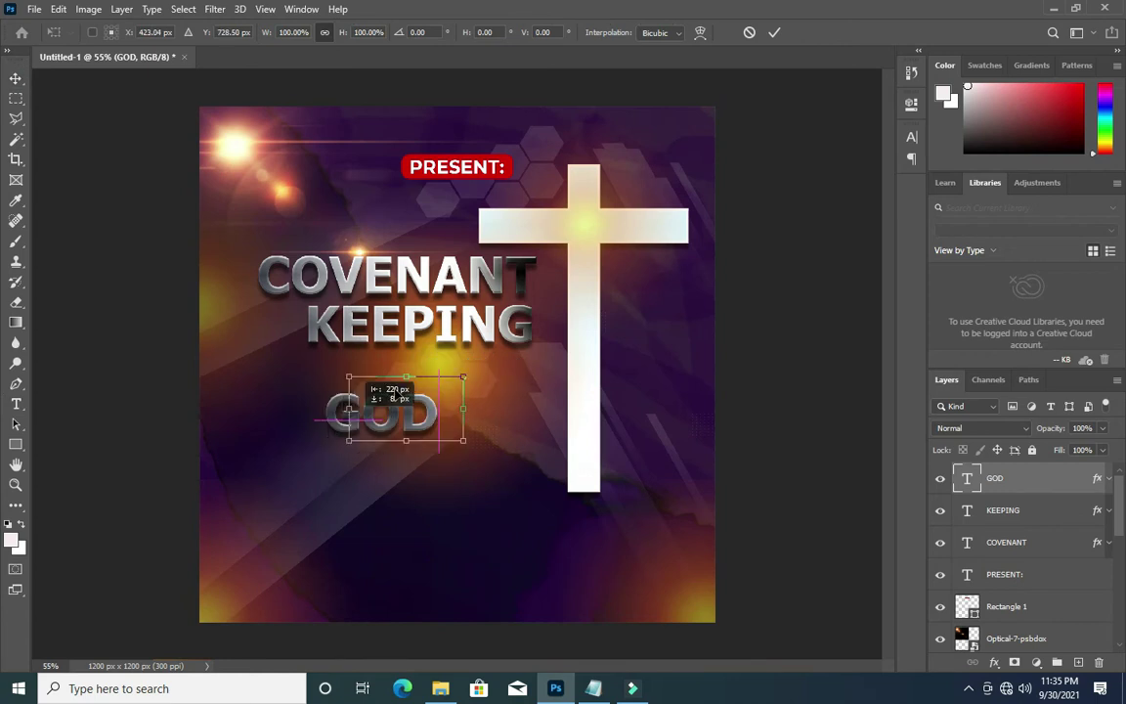
key(ctrl+z)
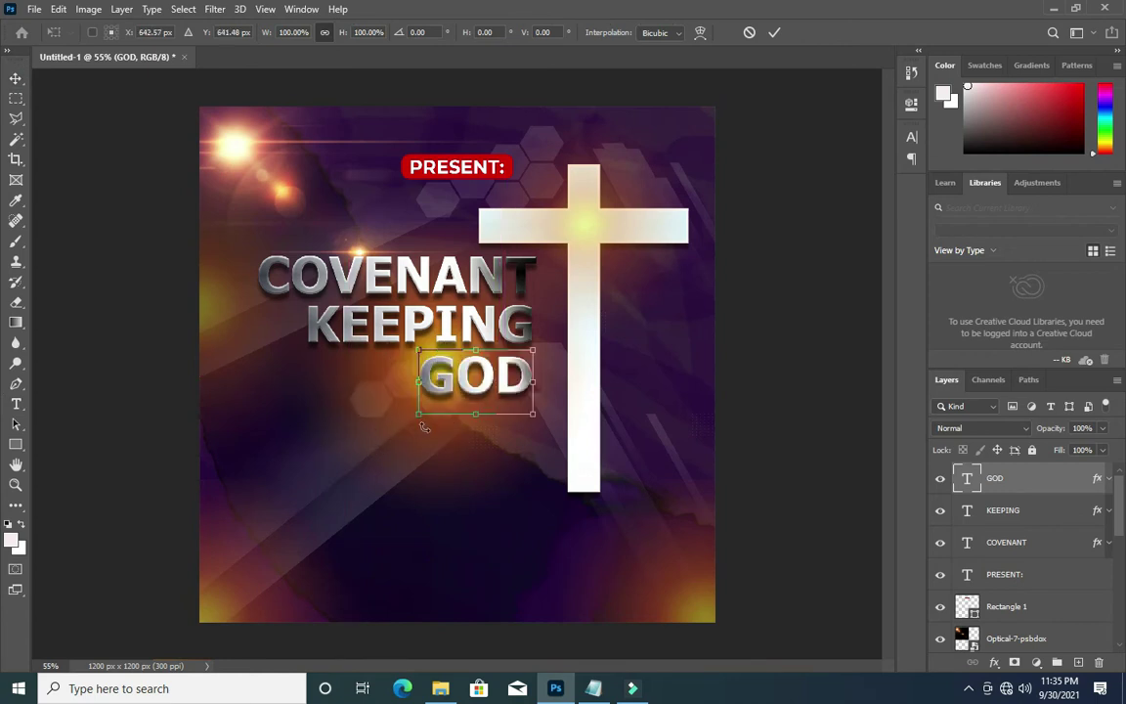
drag(416, 416, 332, 446)
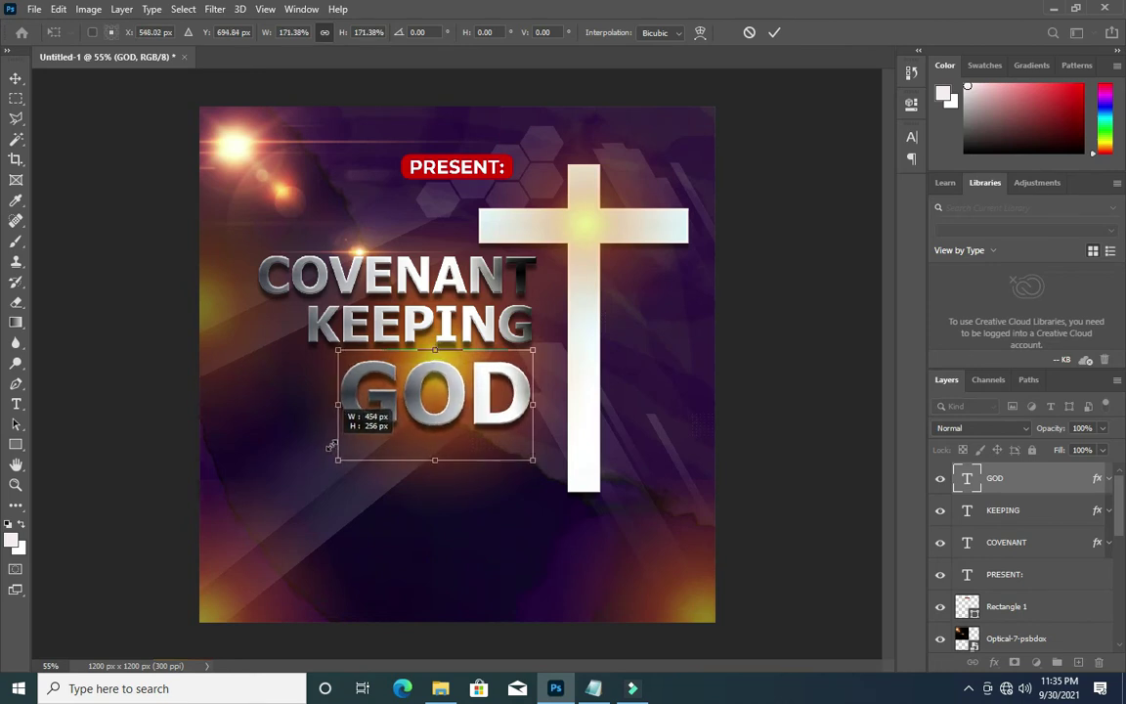
drag(332, 446, 394, 405)
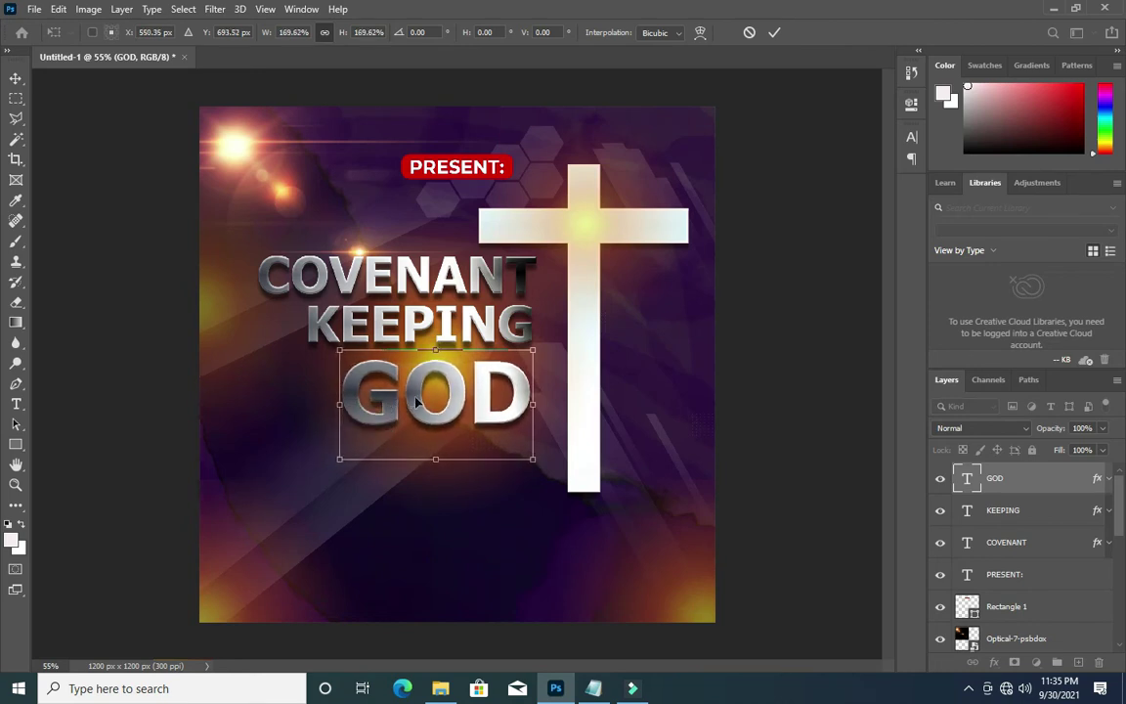
key(Left)
key(Left)
key(Left)
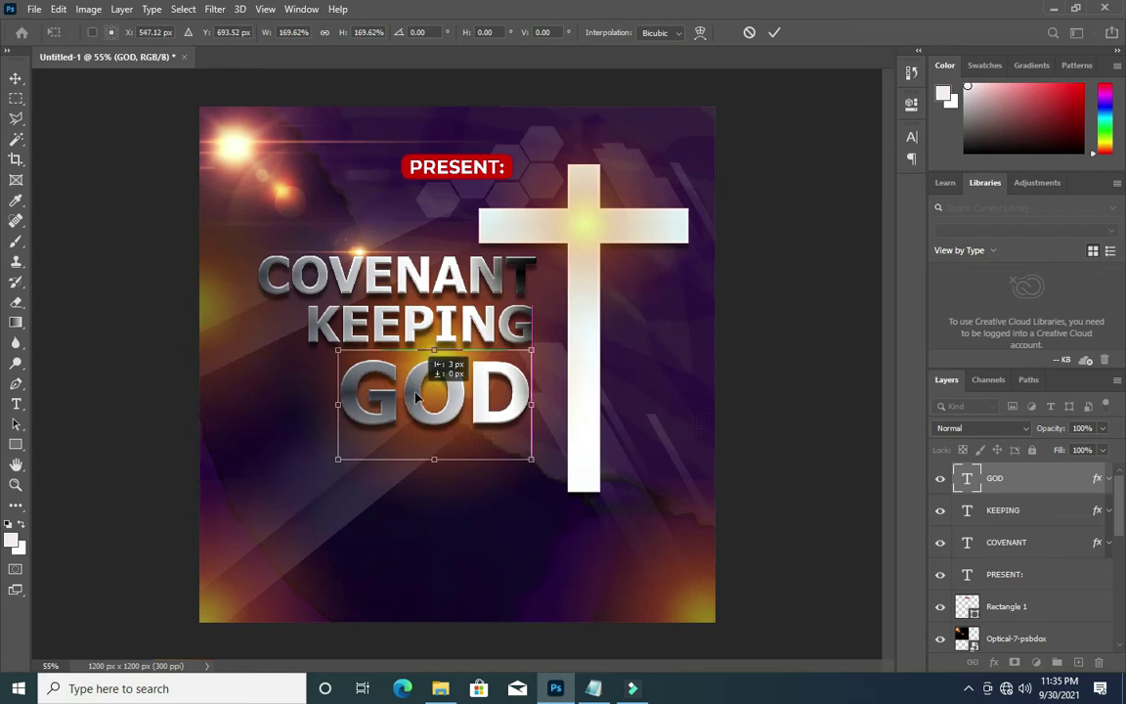
drag(416, 396, 419, 390)
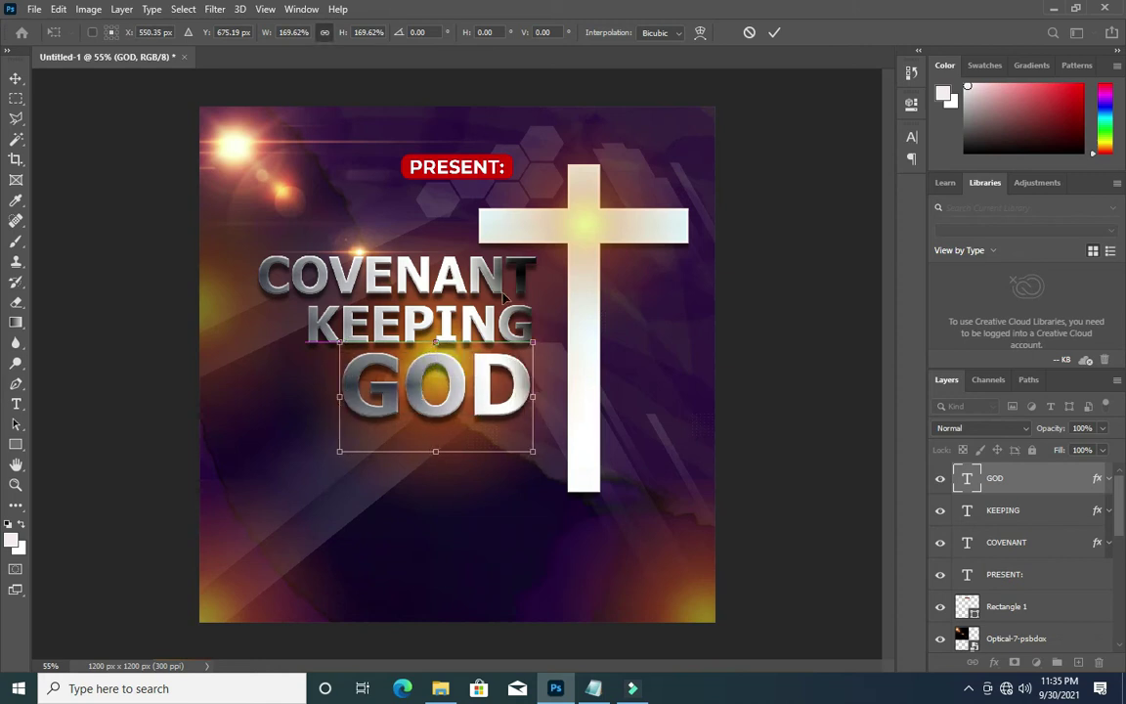
click(774, 32)
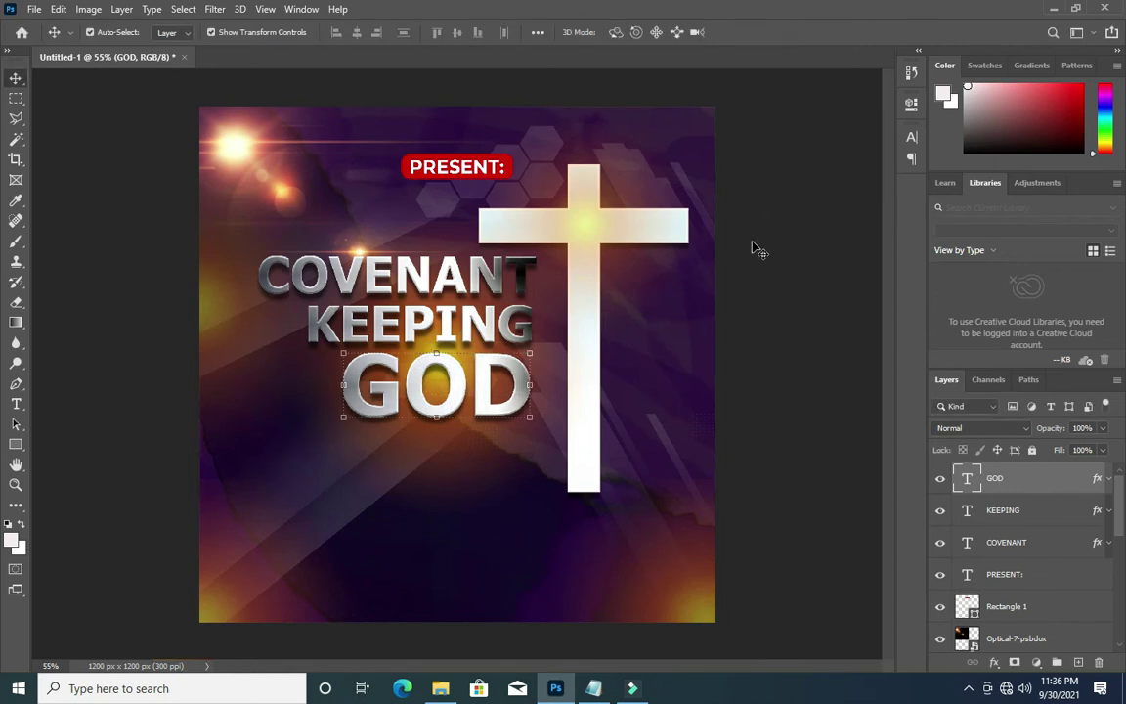
- Shrink the golden grunge ring to about 10.5% and place it at the flyer's lower left
click(766, 337)
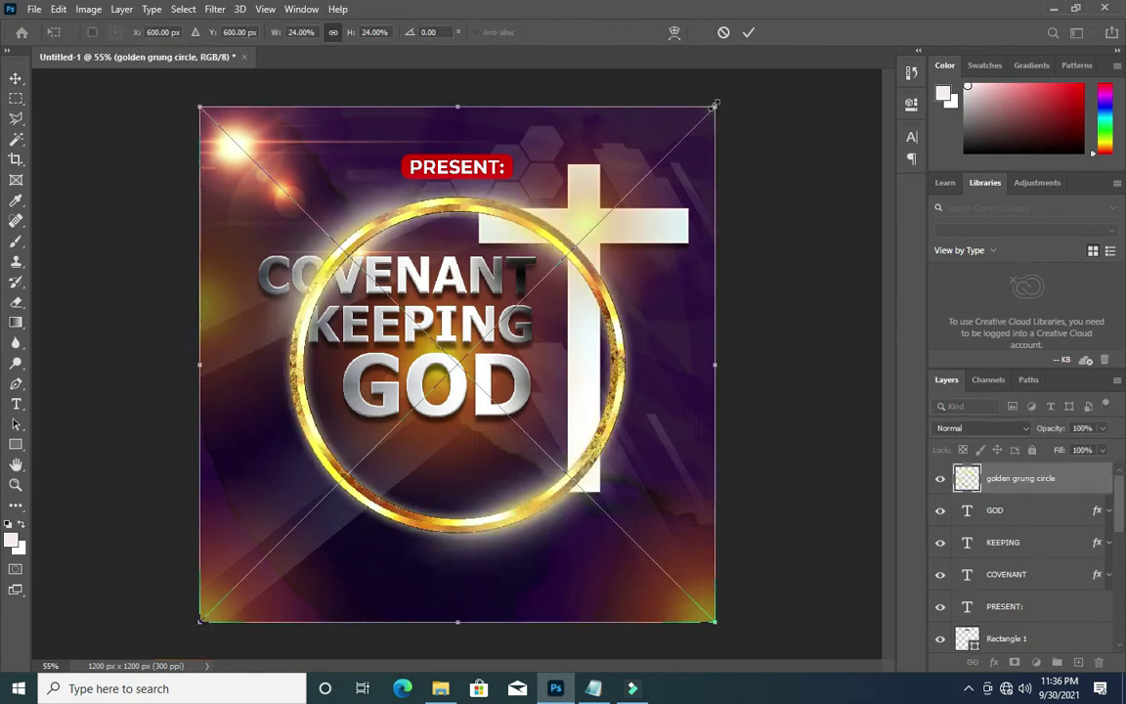
drag(703, 122, 384, 407)
mouse_move(304, 492)
mouse_down()
mouse_move(295, 479)
mouse_move(305, 463)
mouse_up()
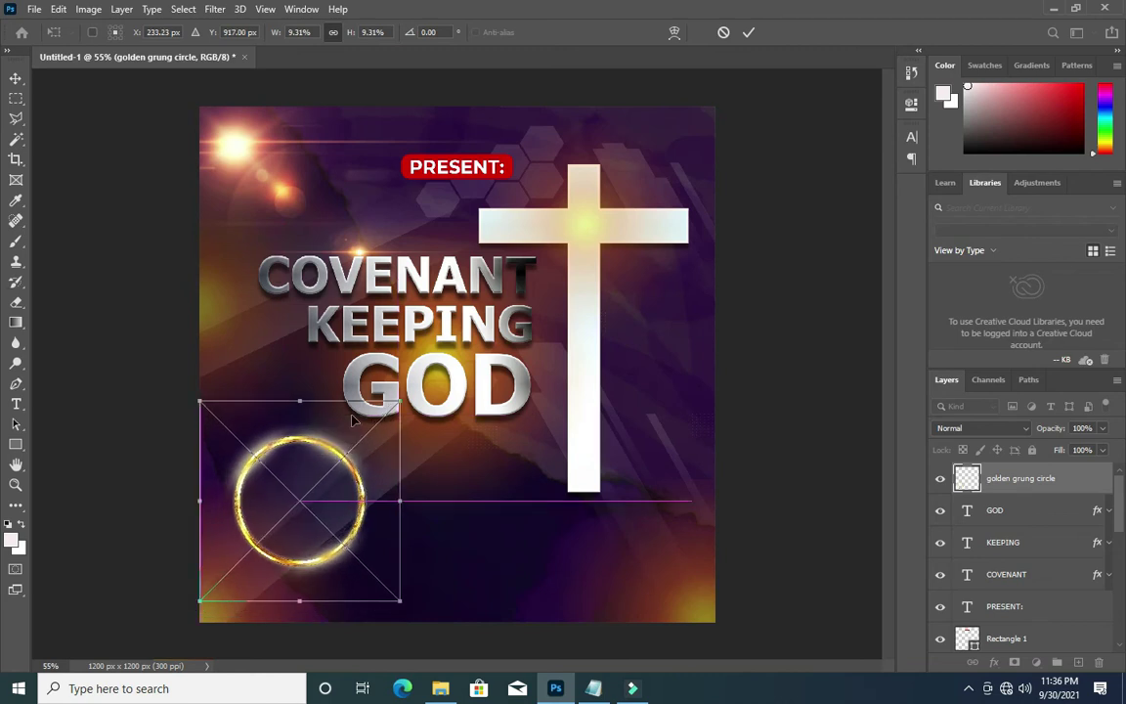
drag(408, 391, 418, 383)
drag(190, 607, 181, 615)
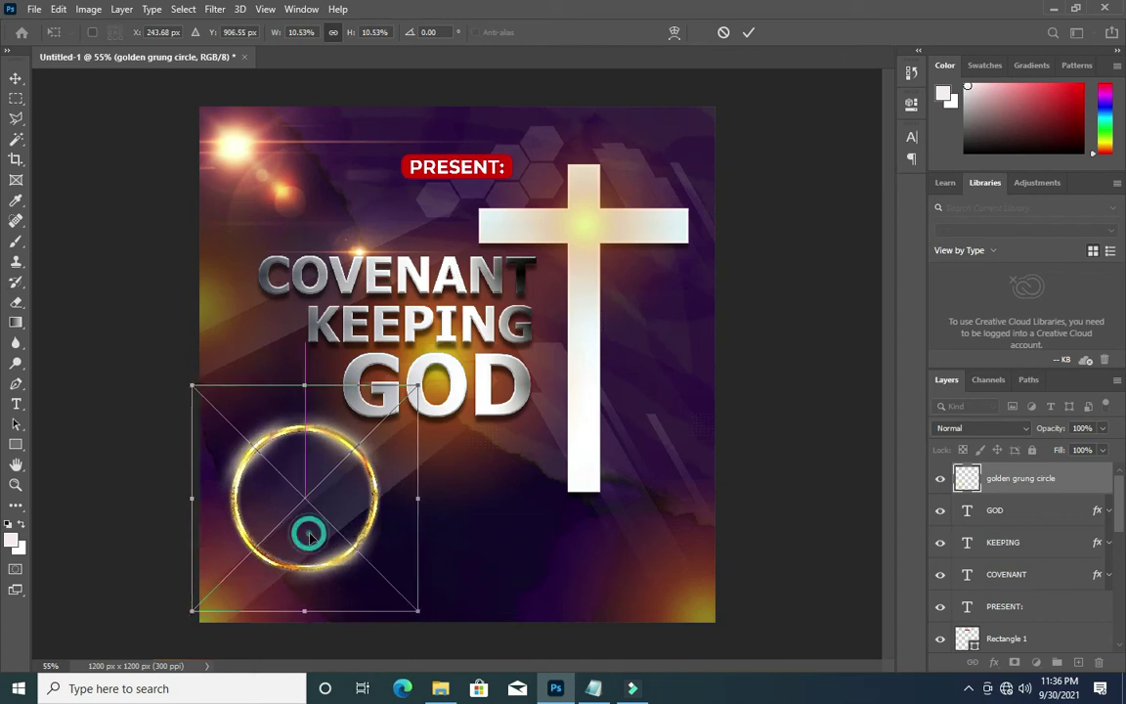
drag(309, 538, 312, 540)
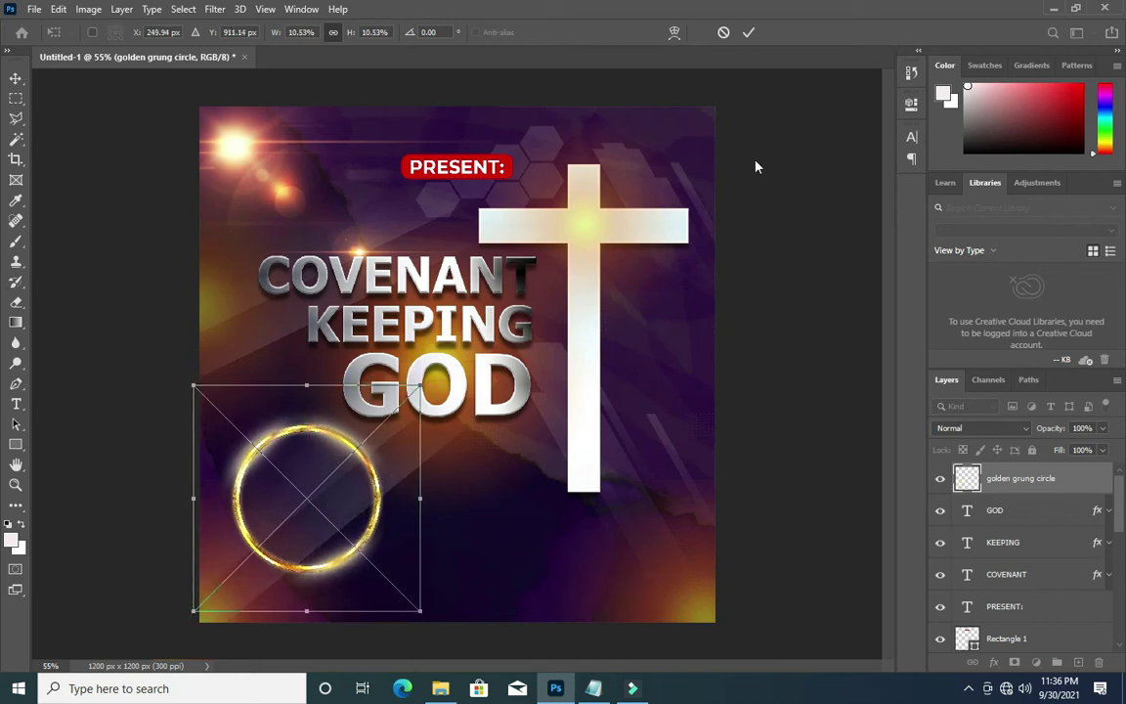
click(749, 33)
key(Return)
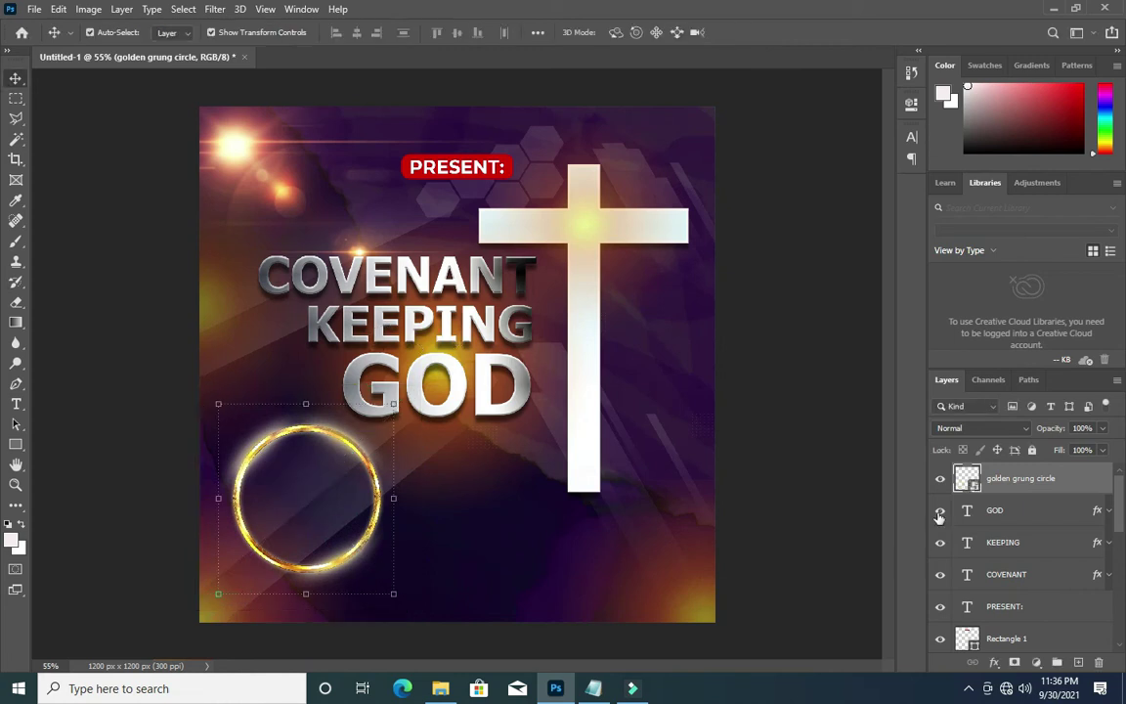
- Duplicate the GOD layer, stack the copy above the golden ring, and move it down over the ring
click(1014, 513)
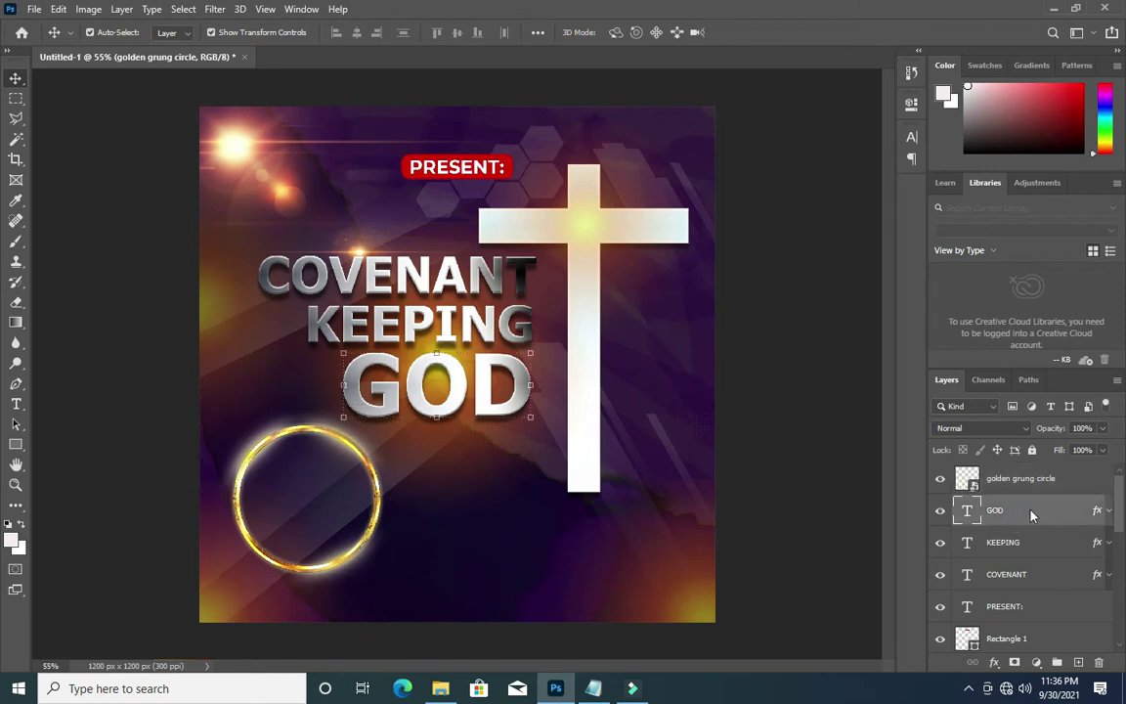
drag(1031, 515, 1078, 663)
drag(1007, 456, 1015, 511)
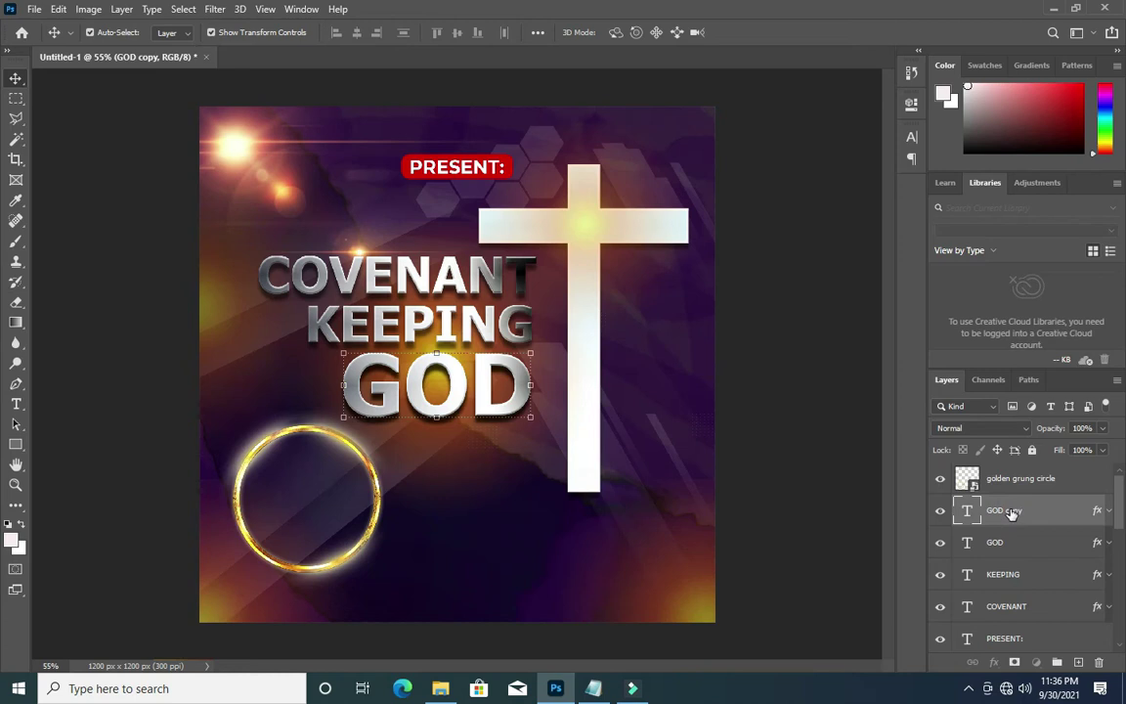
drag(1014, 510, 882, 463)
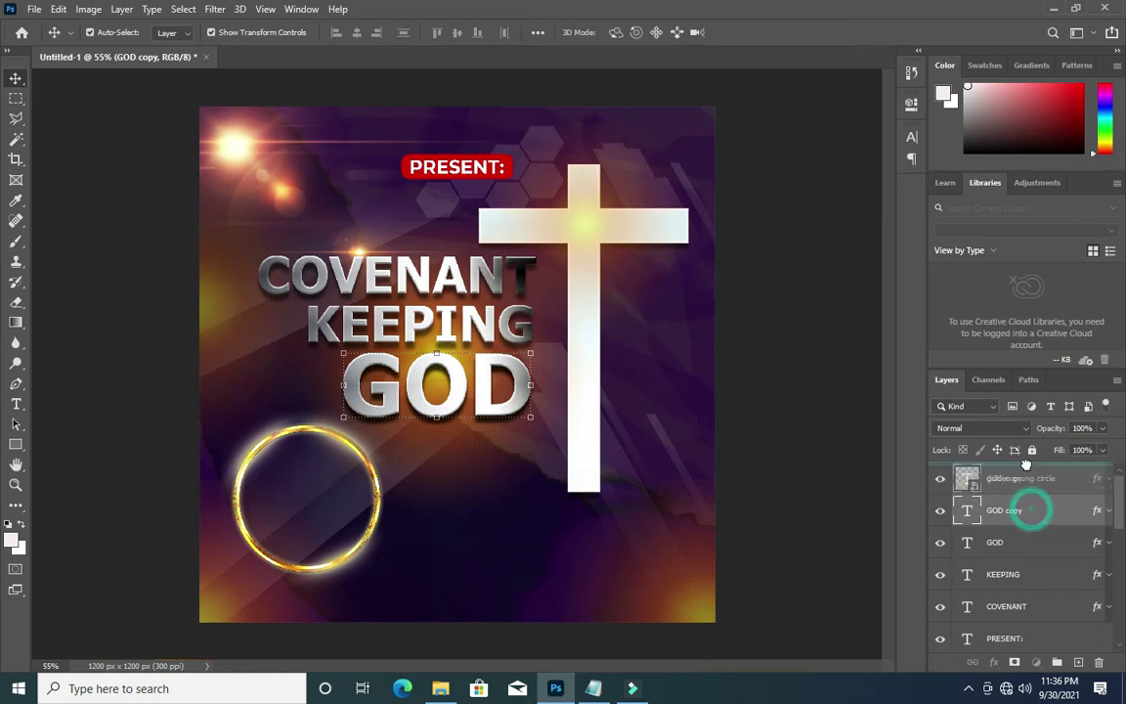
key(ctrl+bracketright)
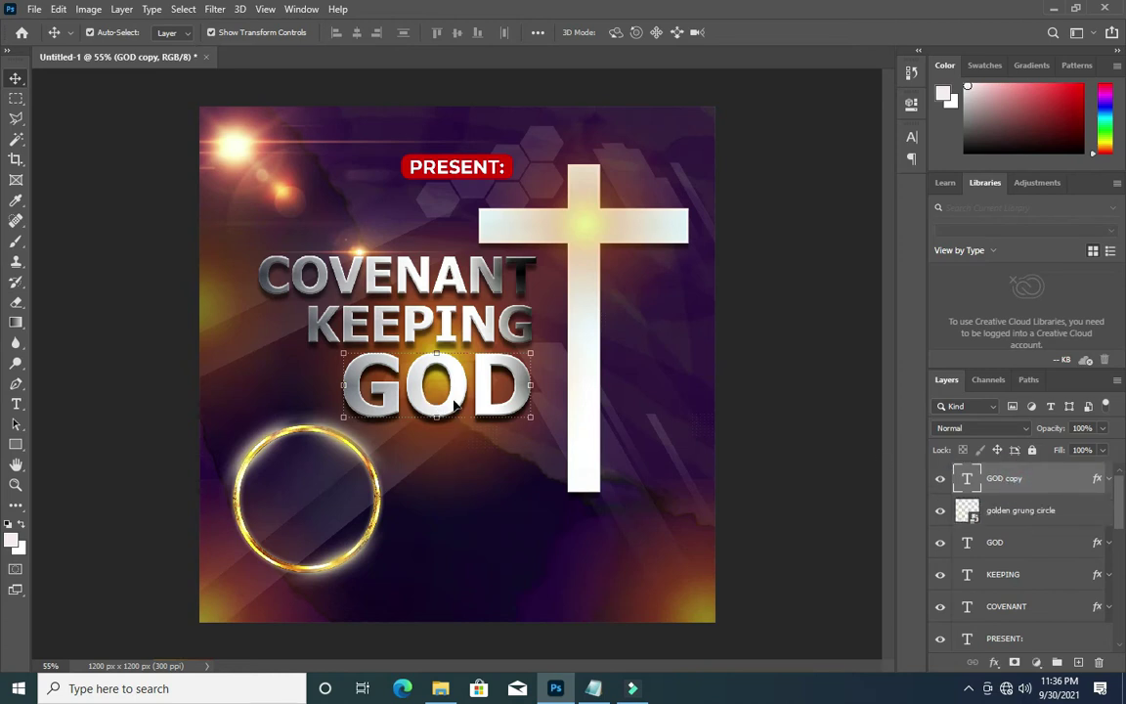
mouse_move(454, 406)
mouse_down()
mouse_move(482, 513)
mouse_move(519, 513)
mouse_up()
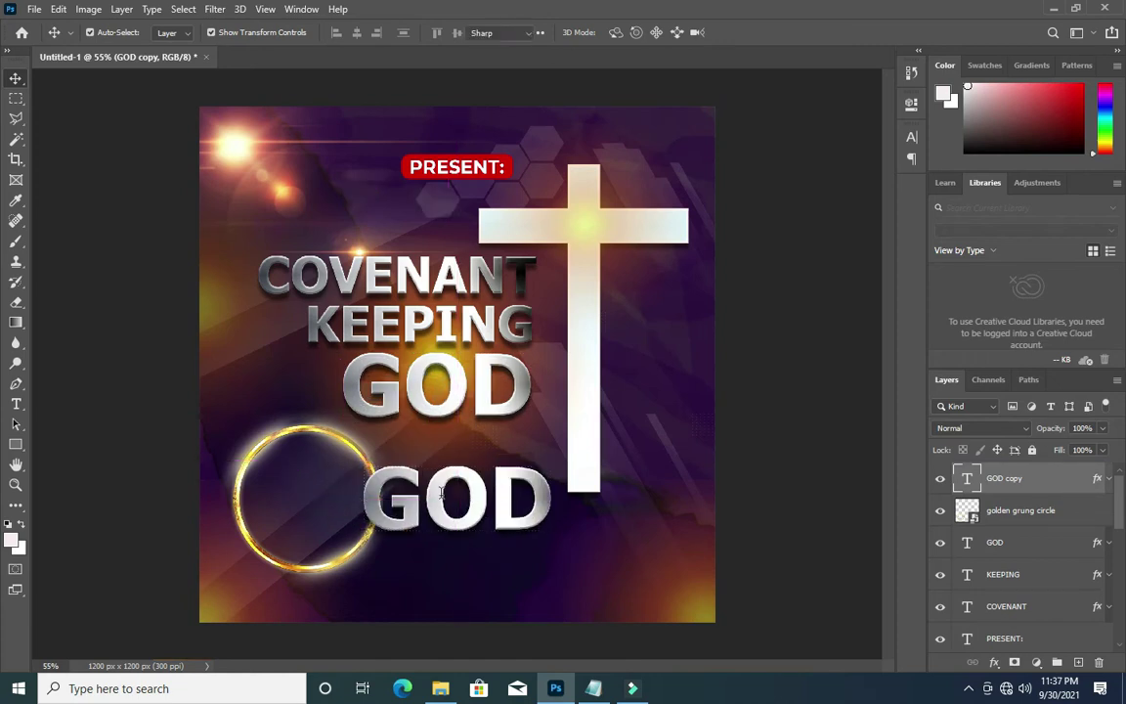
- Change the GOD copy's text to the letter A
key(t)
click(510, 492)
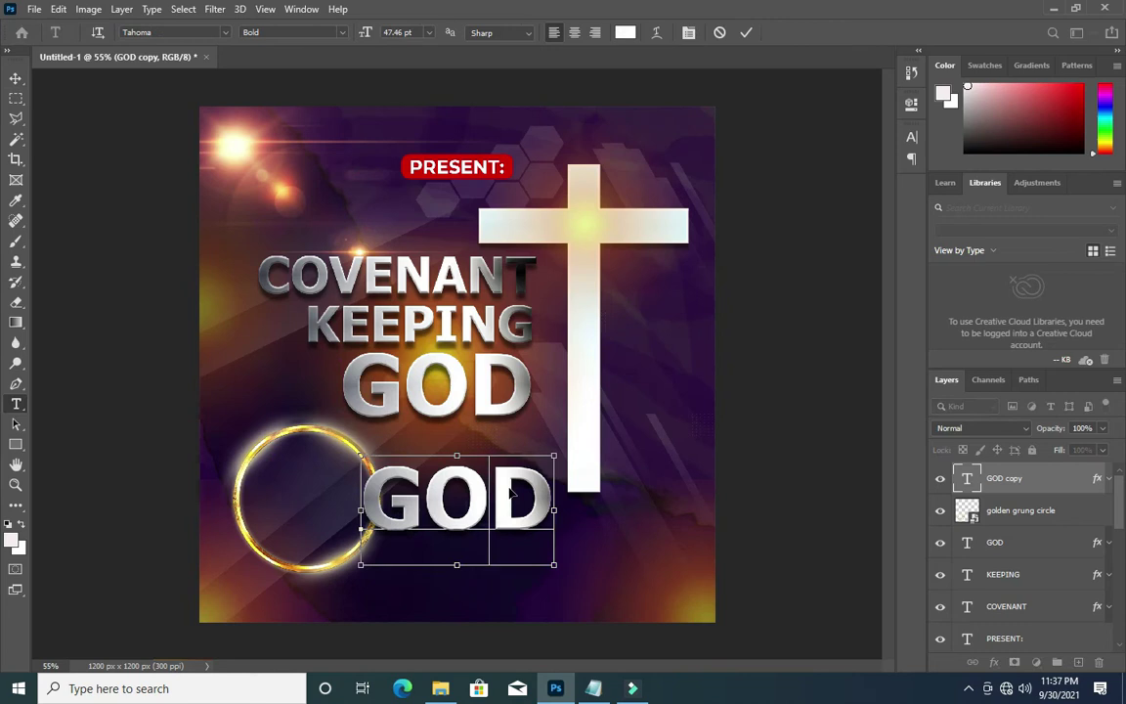
key(ctrl+a)
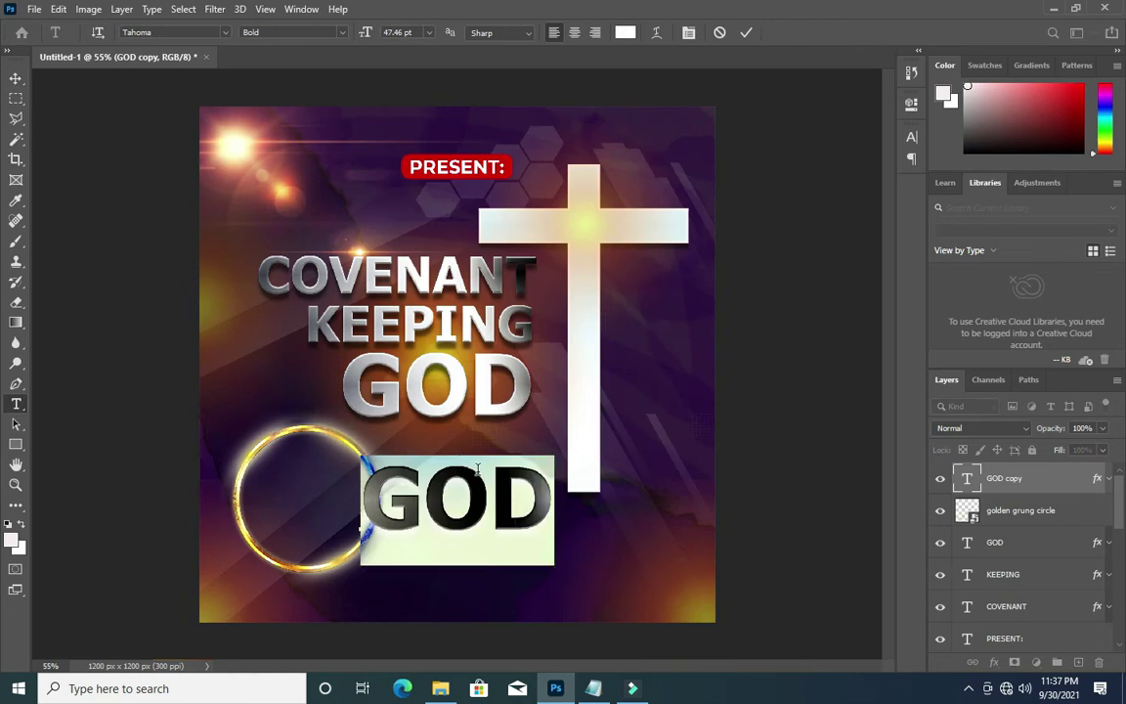
text(A)
click(747, 34)
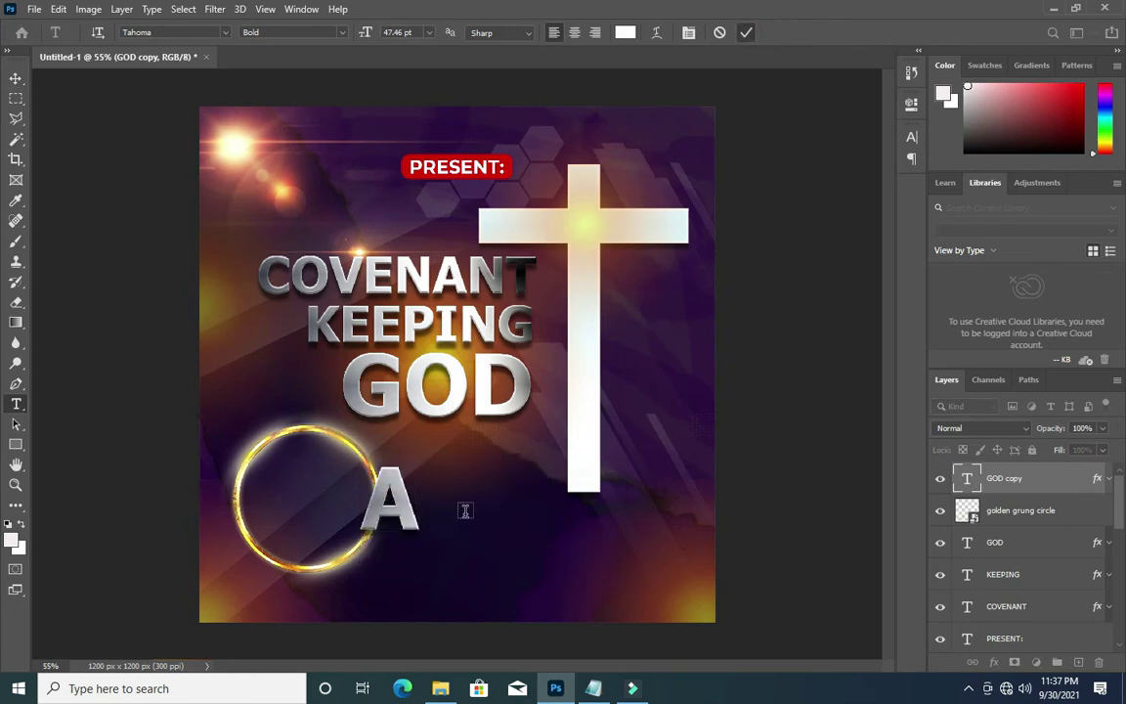
click(15, 82)
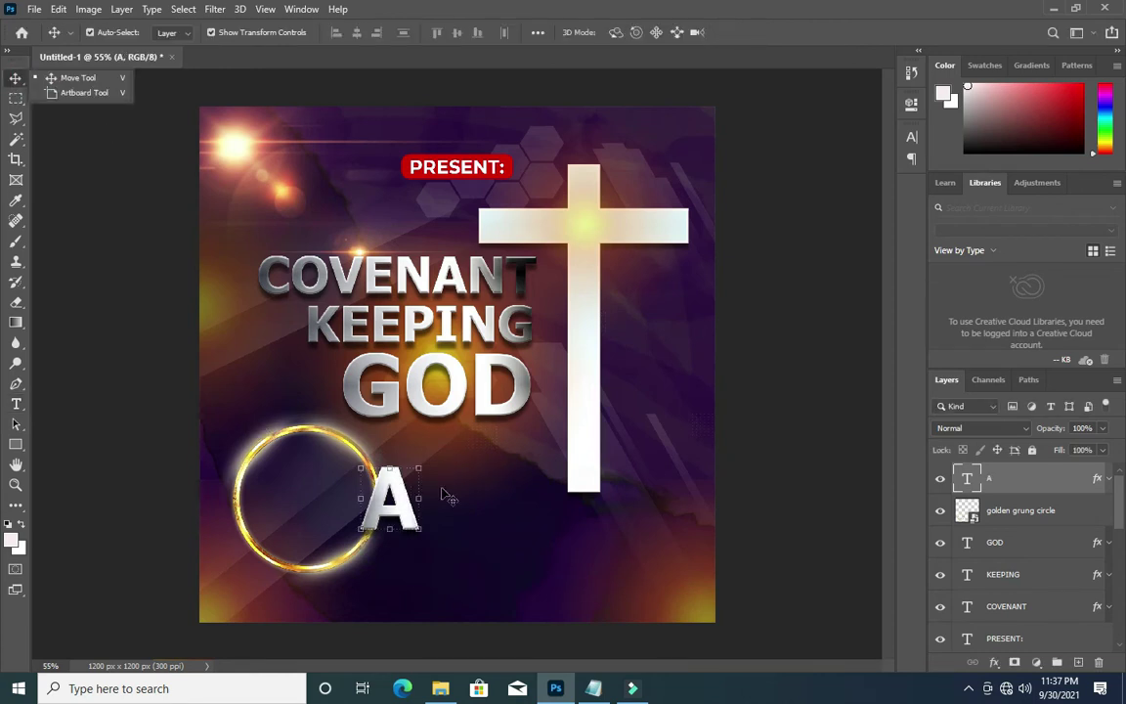
- Move the letter A onto the golden ring's upper-left edge
key(ctrl+t)
mouse_move(418, 533)
mouse_down()
mouse_move(432, 574)
mouse_move(390, 509)
mouse_up()
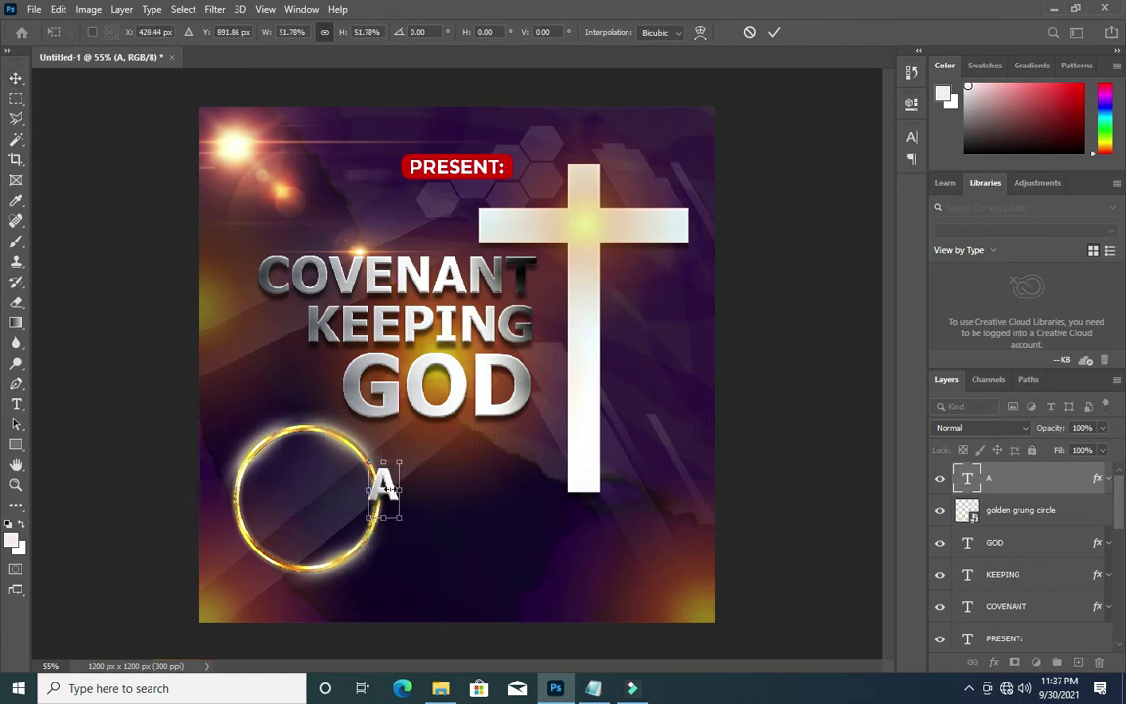
mouse_move(387, 488)
mouse_down()
mouse_move(251, 469)
mouse_move(255, 455)
mouse_up()
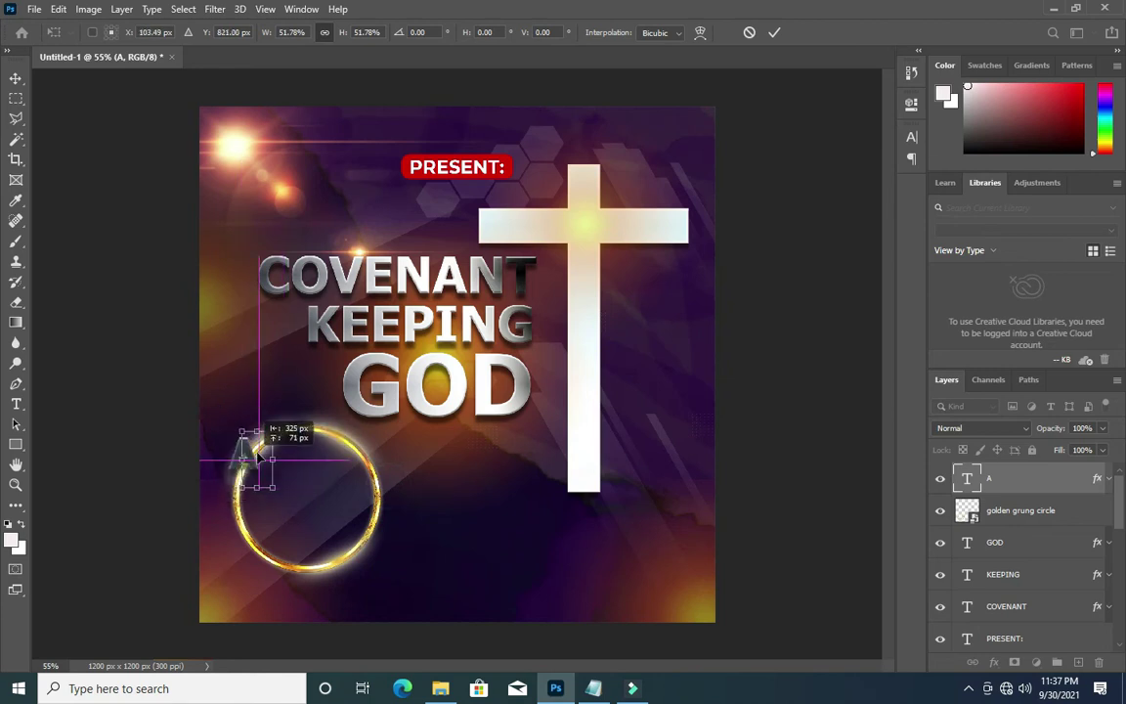
drag(255, 456, 288, 462)
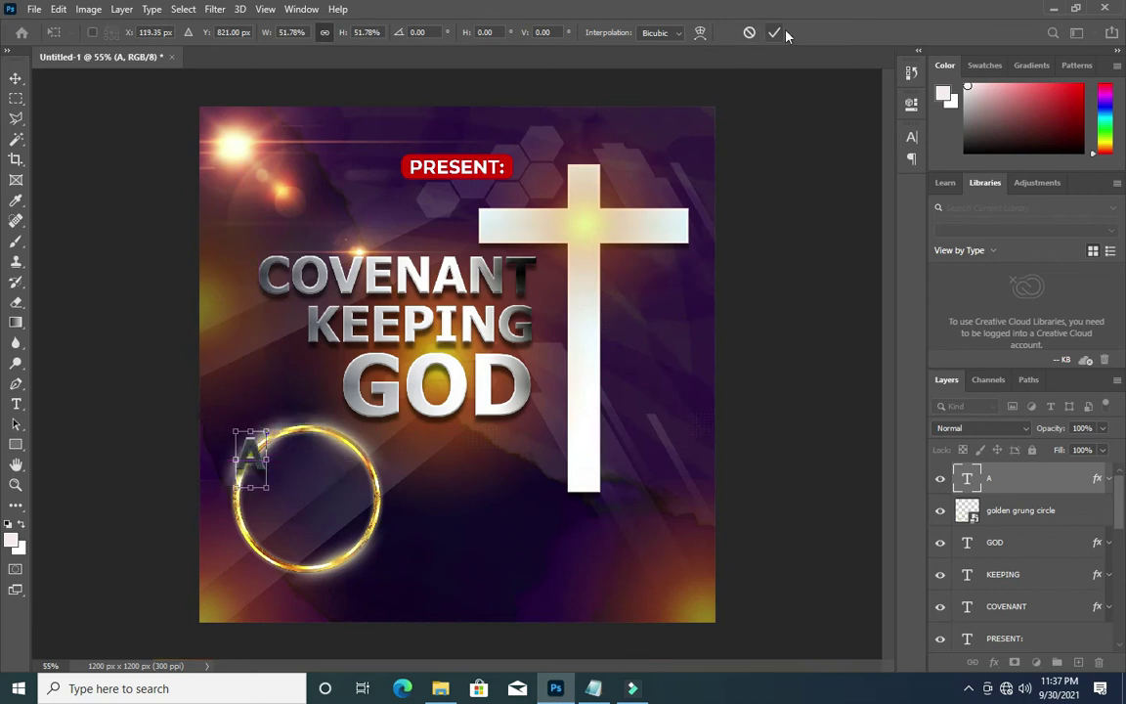
key(Return)
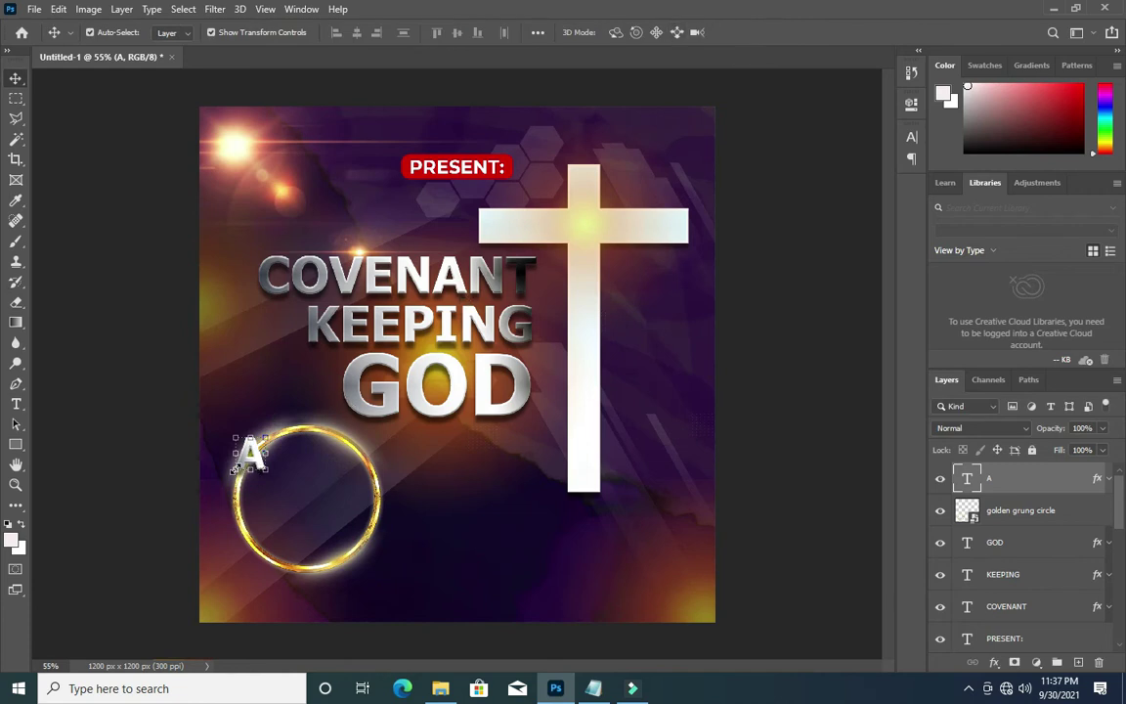
- Enlarge the letter A to about 118%
key(ctrl+t)
drag(234, 469, 230, 470)
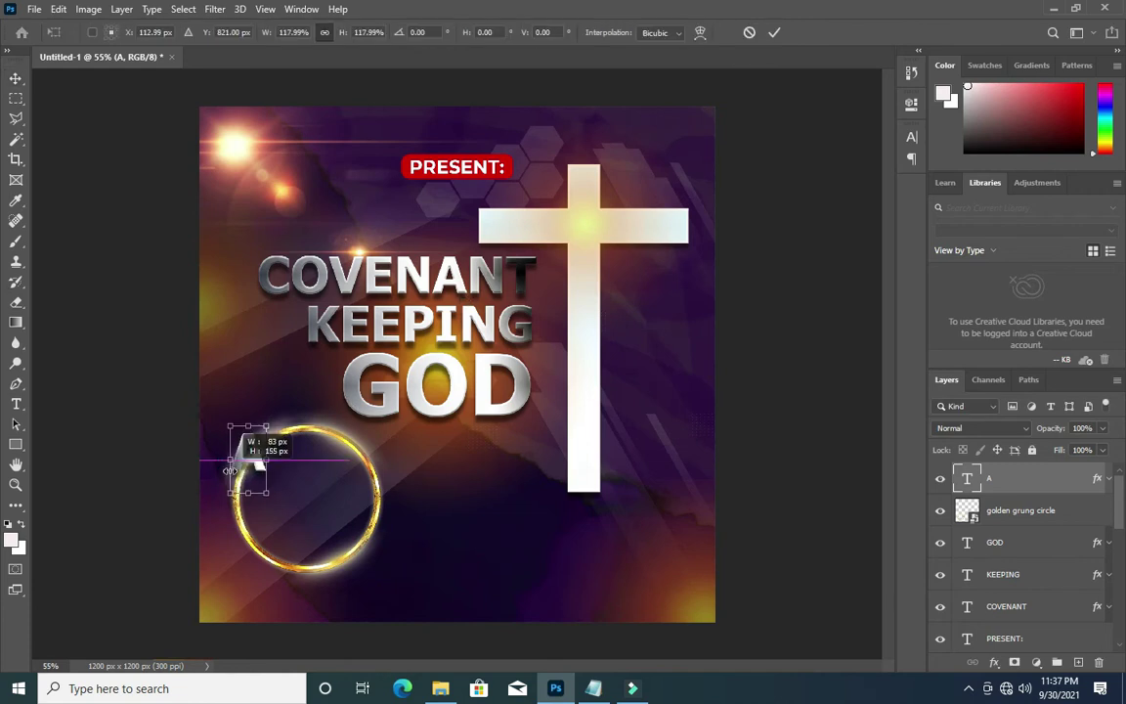
click(774, 32)
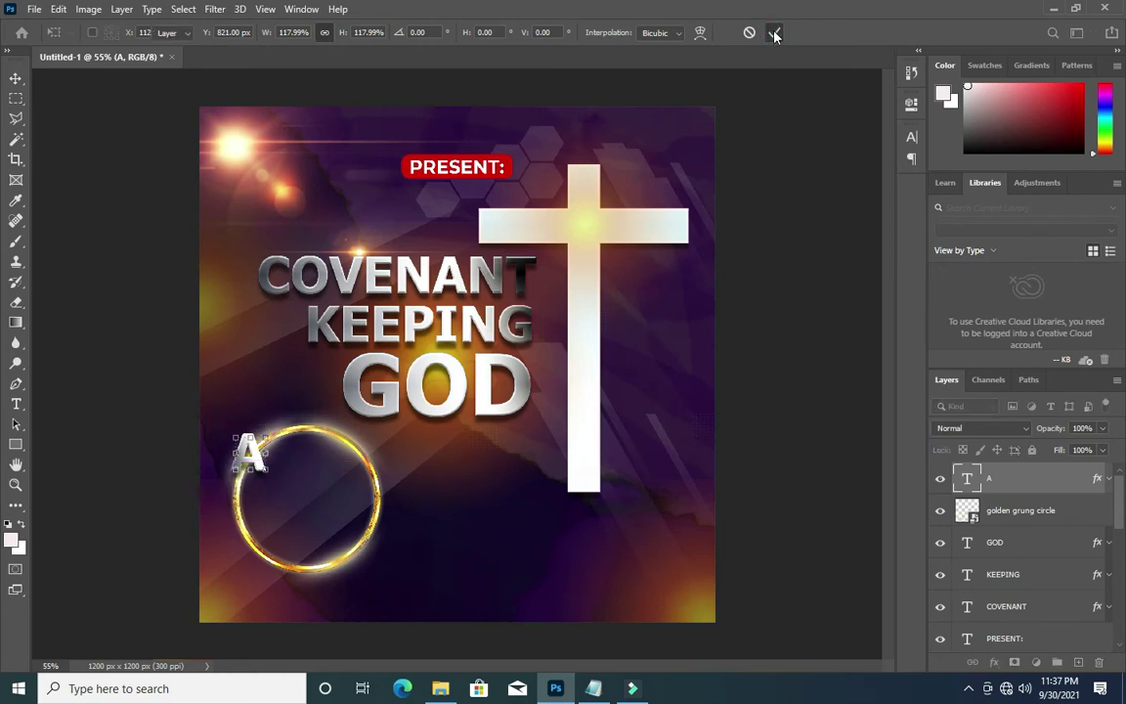
- Rasterize the golden ring and cut away its section behind the letter A with a polygonal selection
right_click(1011, 515)
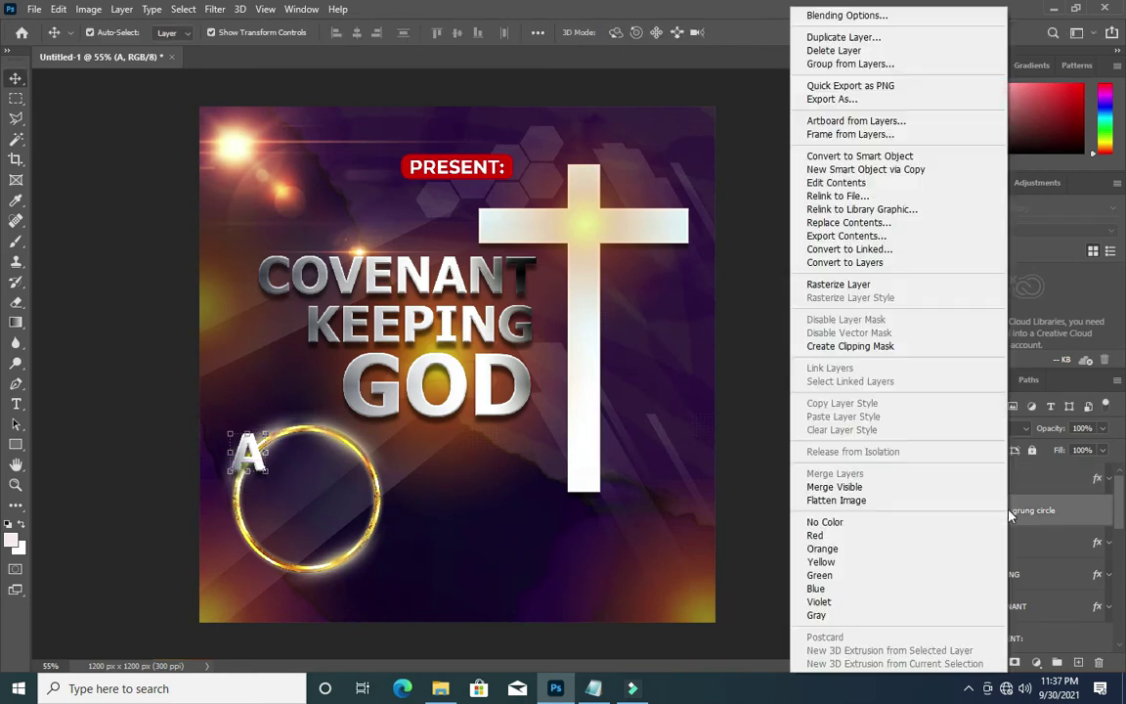
click(846, 286)
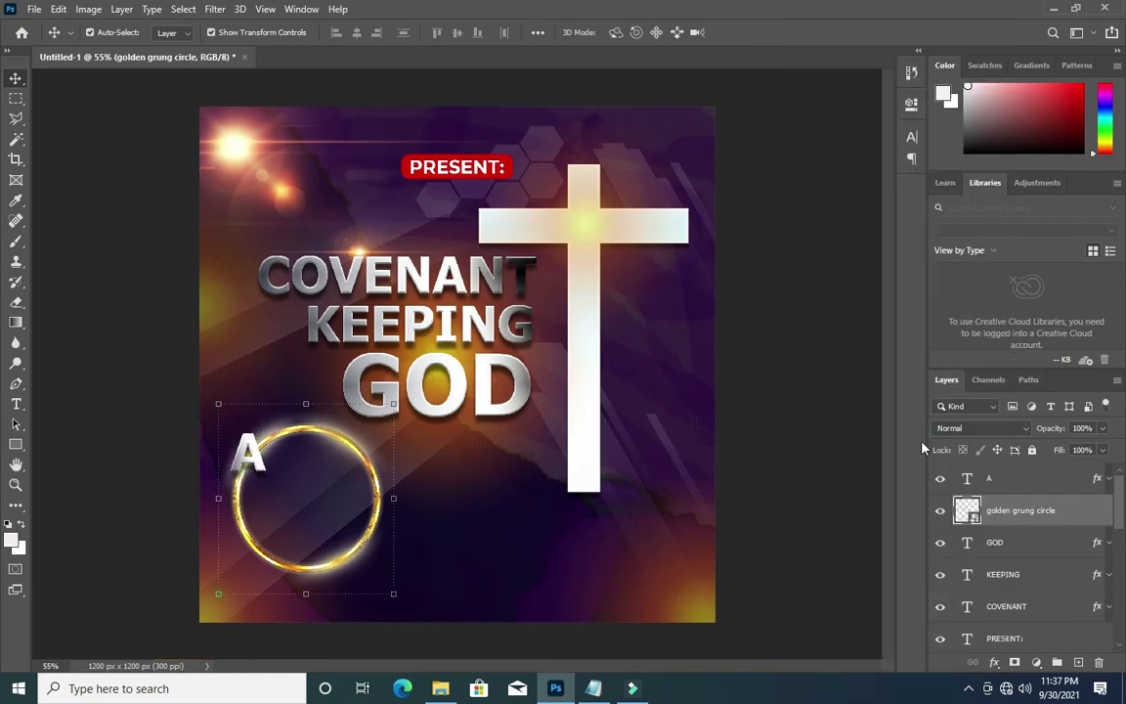
click(15, 118)
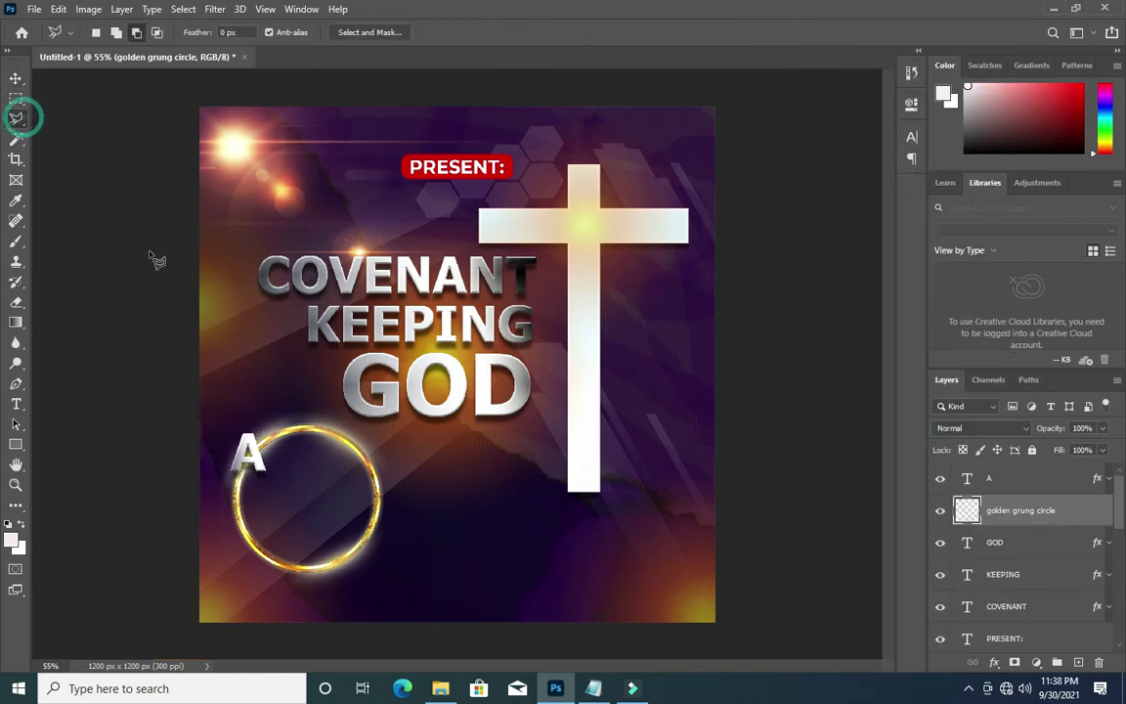
click(254, 431)
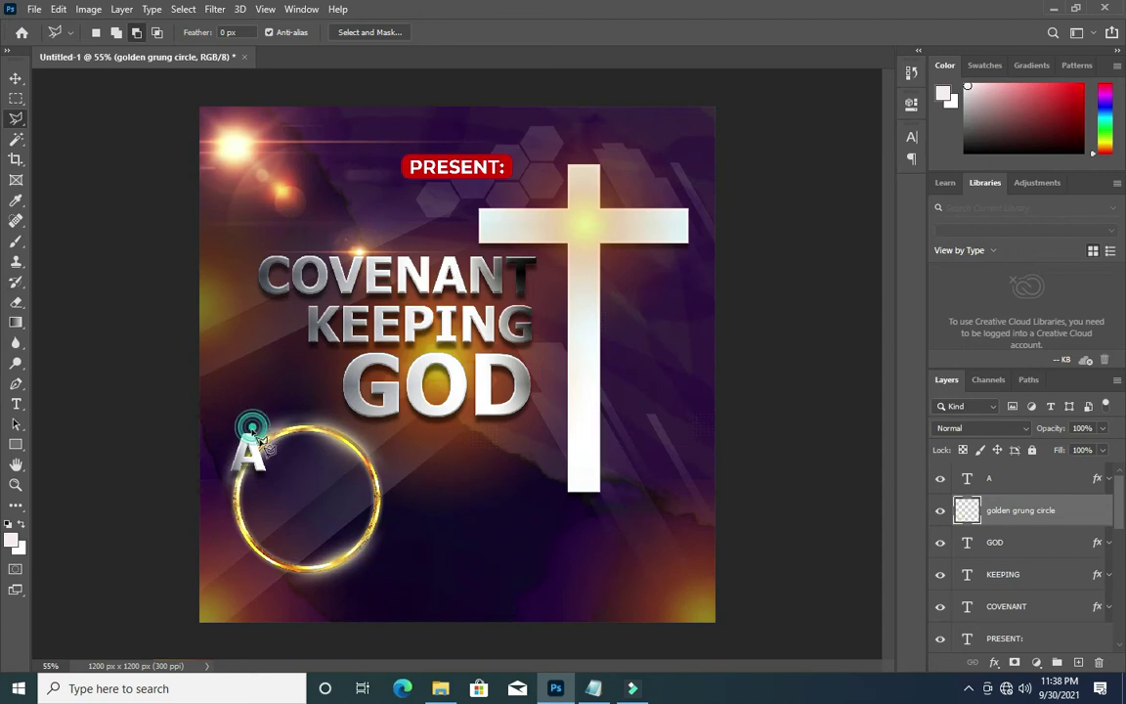
click(270, 473)
click(225, 475)
click(247, 436)
key(ctrl+d)
- Return to the Move tool and select the A text layer
click(16, 77)
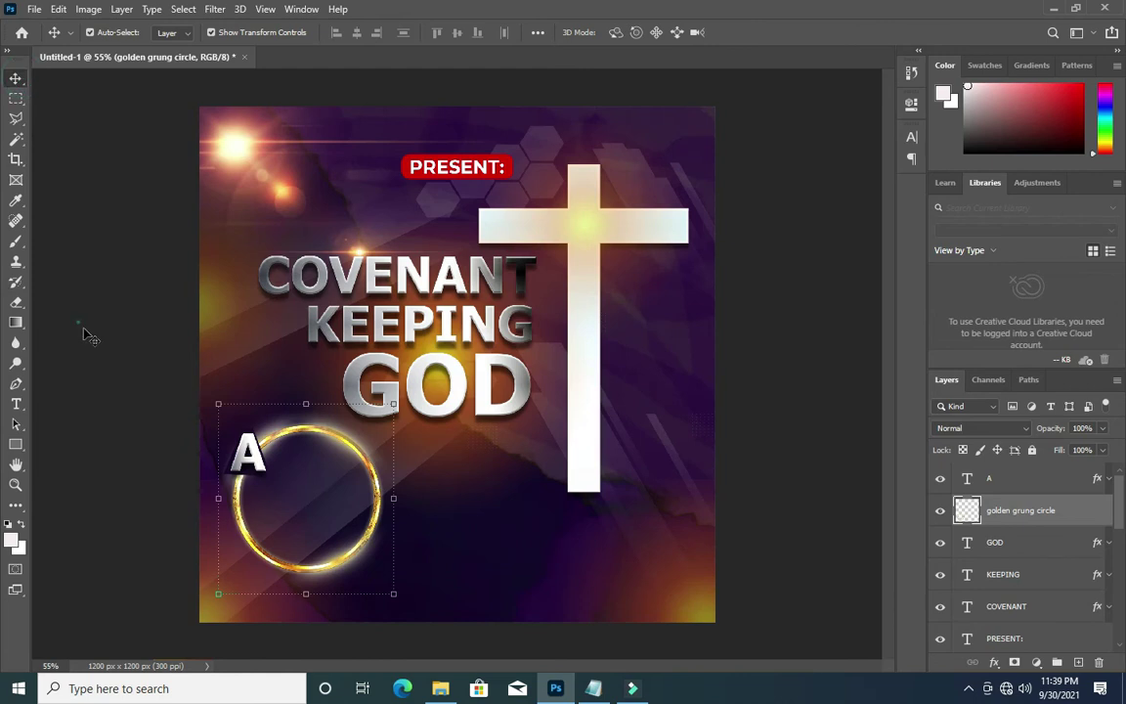
click(293, 480)
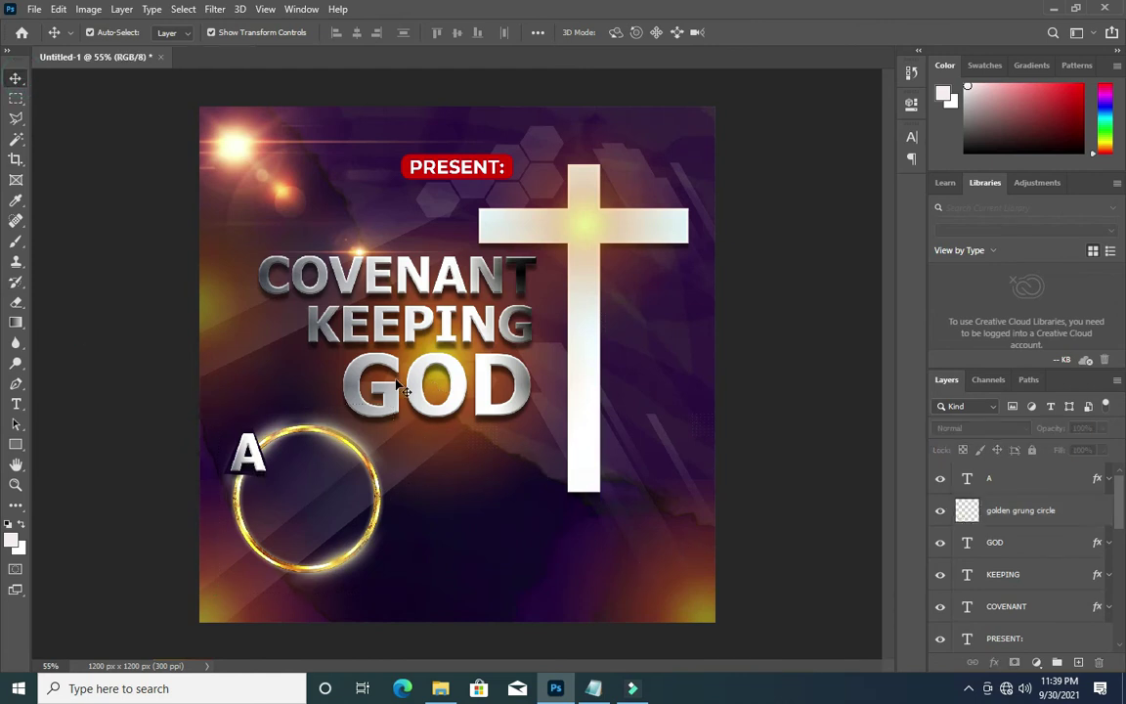
click(259, 463)
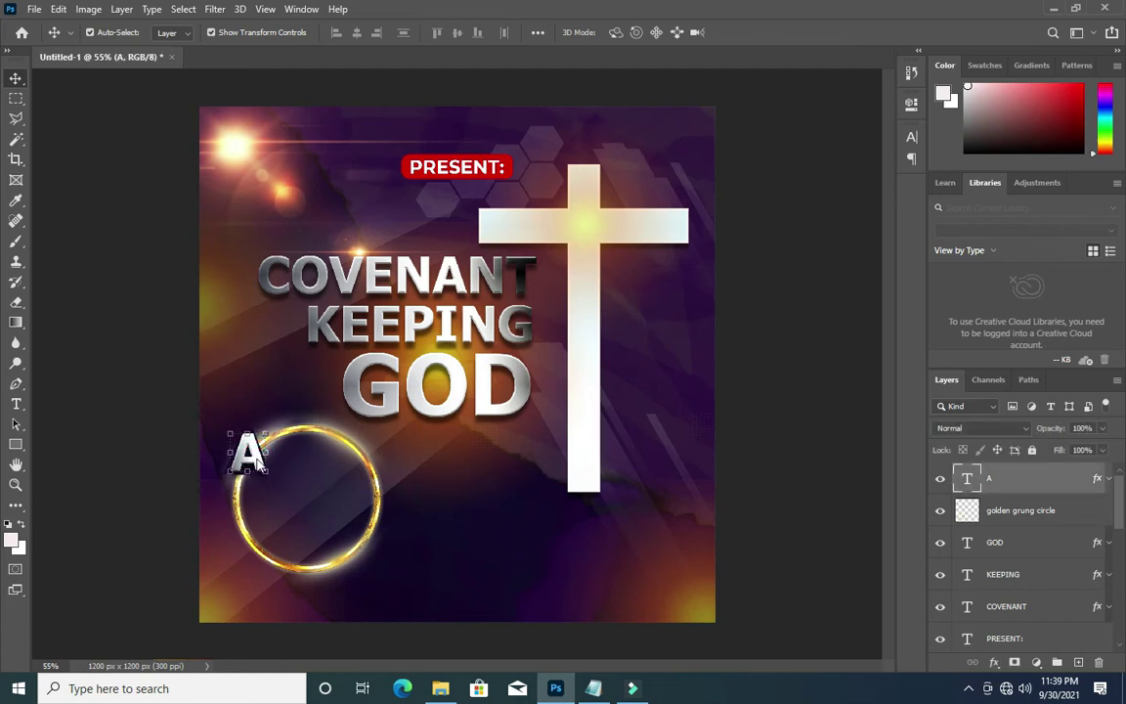
- Copy the A into the golden ring and retype the copy as 7
key(ctrl)
key(ctrl+j)
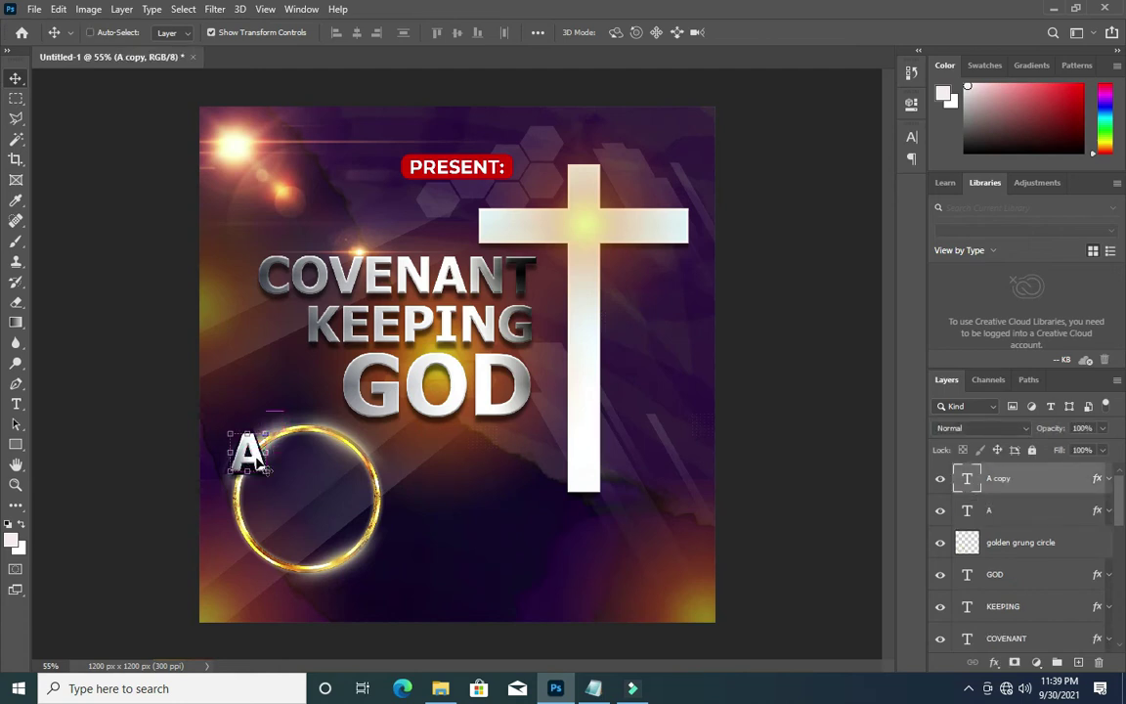
drag(252, 457, 311, 486)
double_click(311, 480)
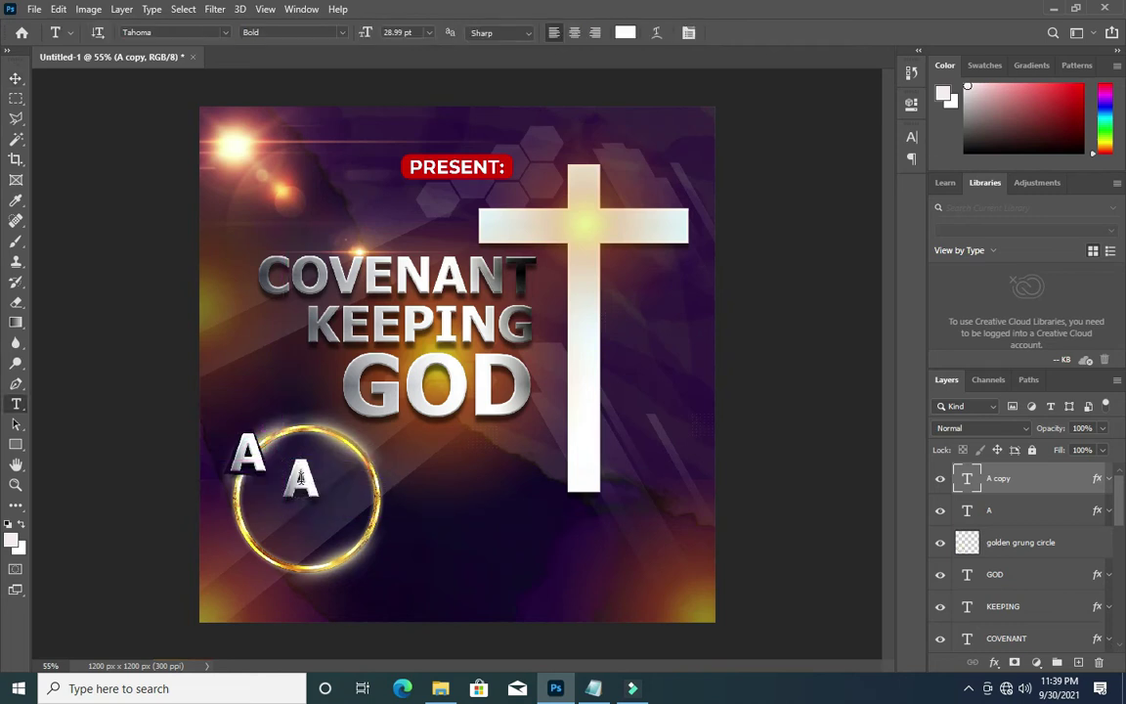
double_click(293, 479)
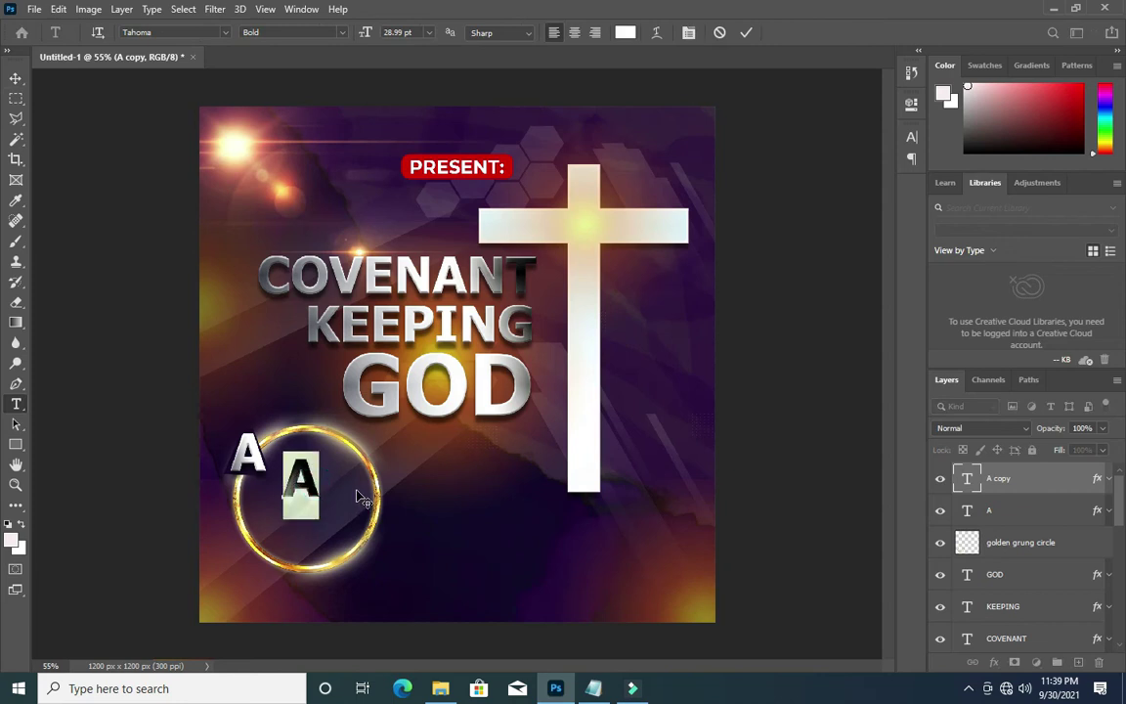
text(7)
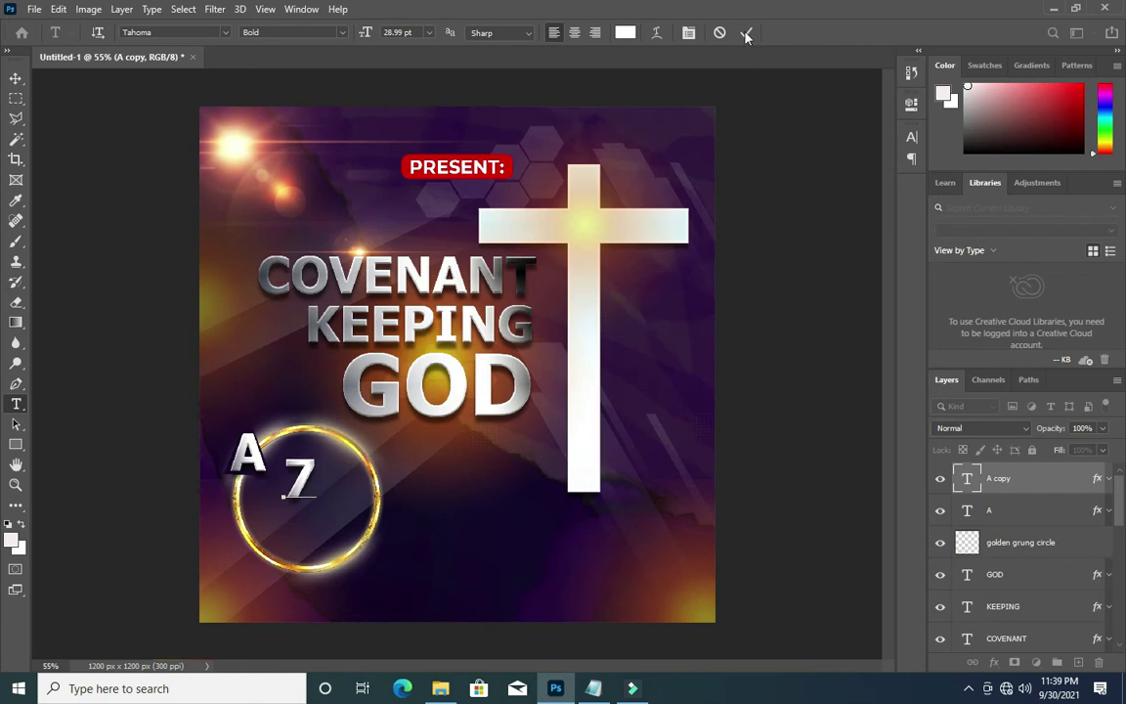
click(744, 32)
key(ctrl+Return)
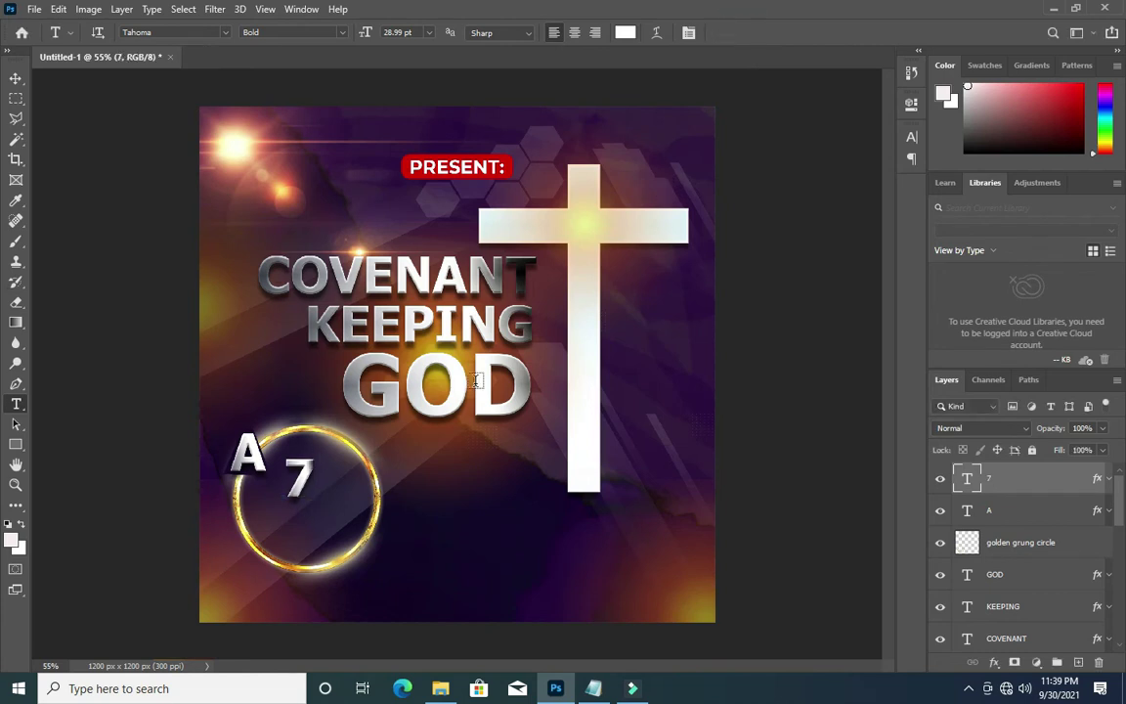
- Enlarge the 7 to about 201% so it fills the ring, and position it
click(15, 77)
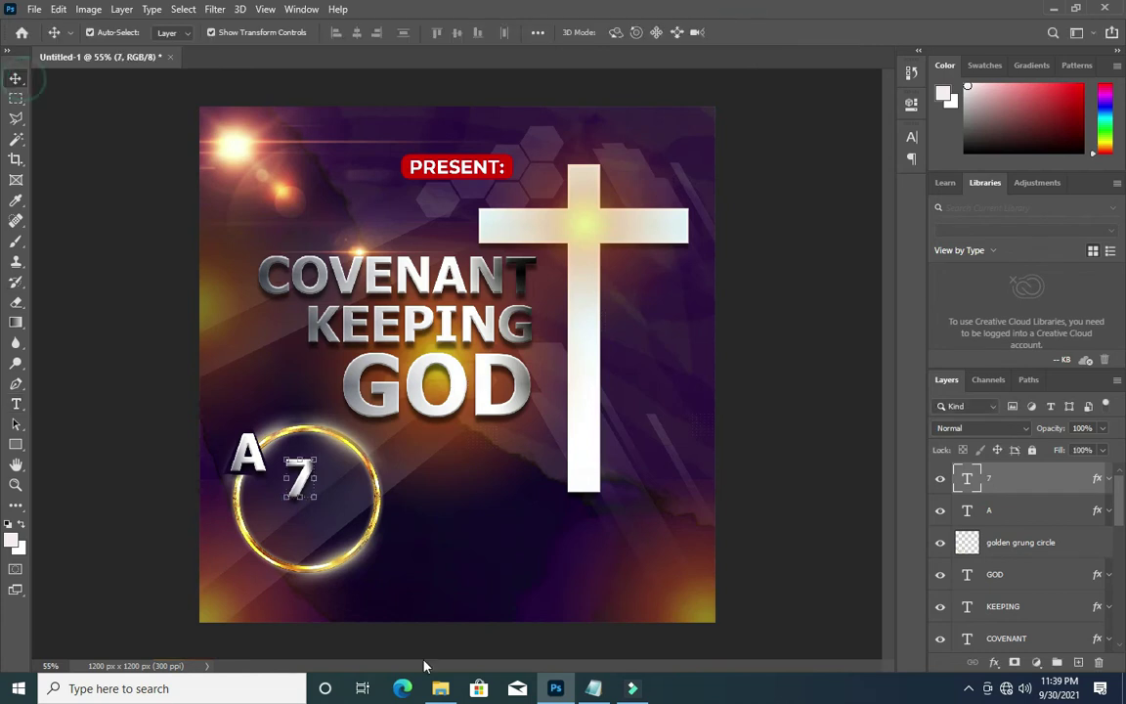
drag(314, 497, 310, 502)
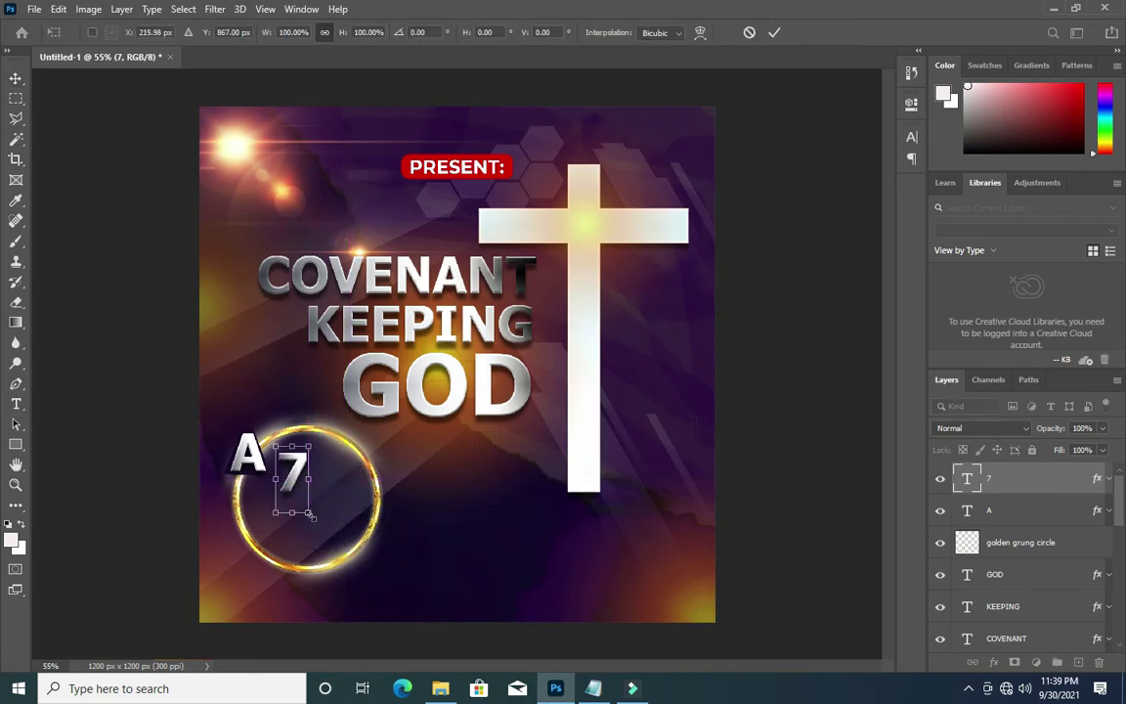
drag(313, 515, 363, 575)
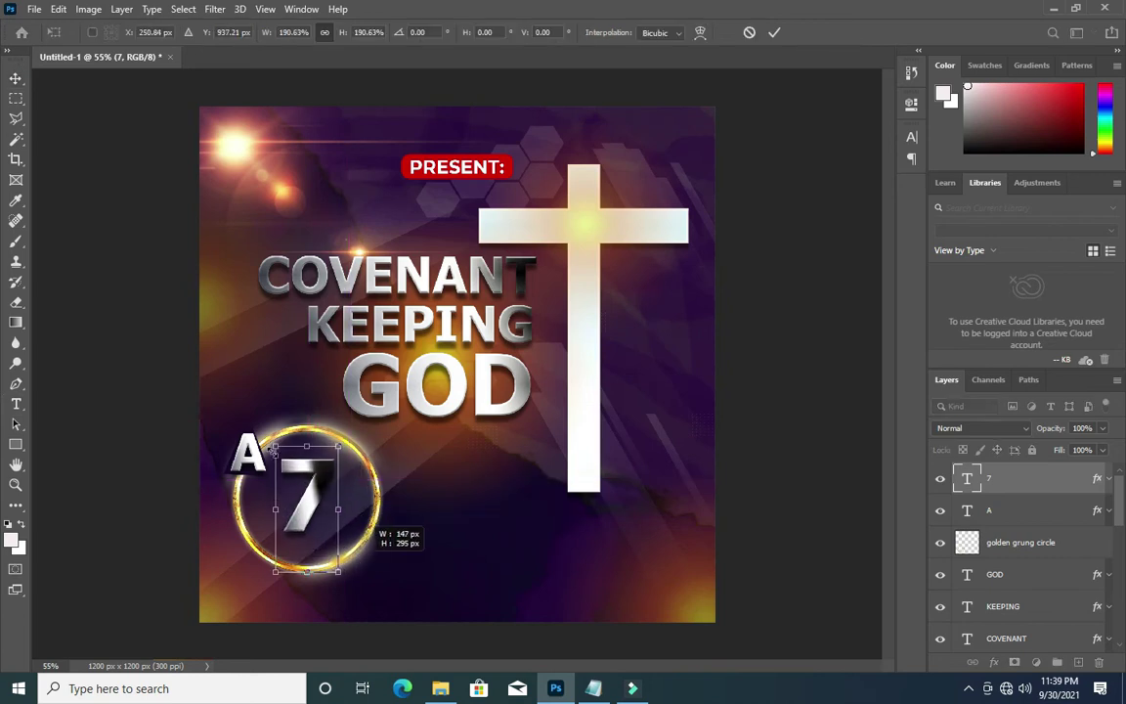
drag(274, 443, 271, 437)
drag(321, 496, 304, 499)
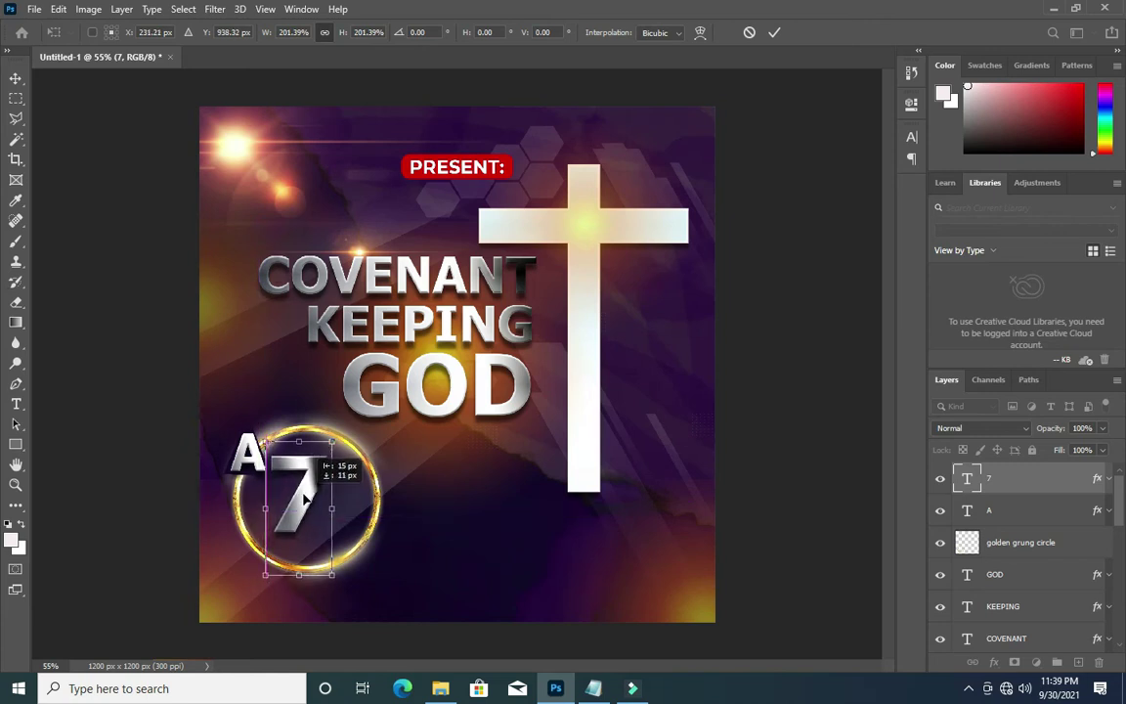
drag(304, 499, 311, 485)
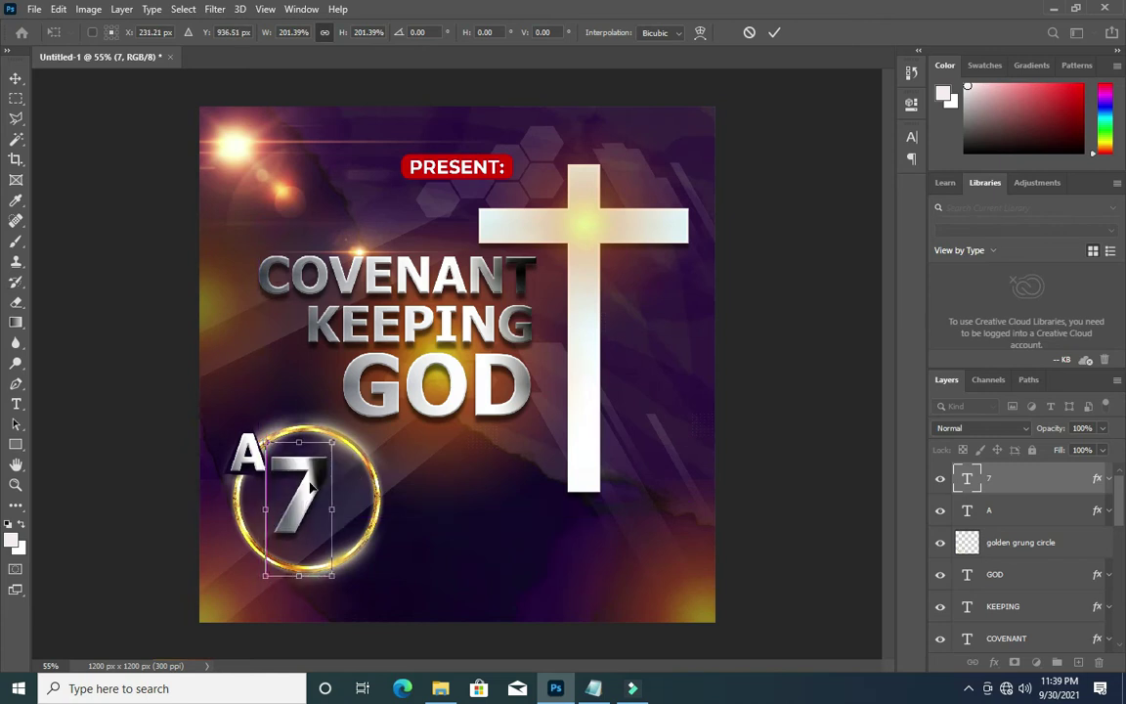
click(774, 33)
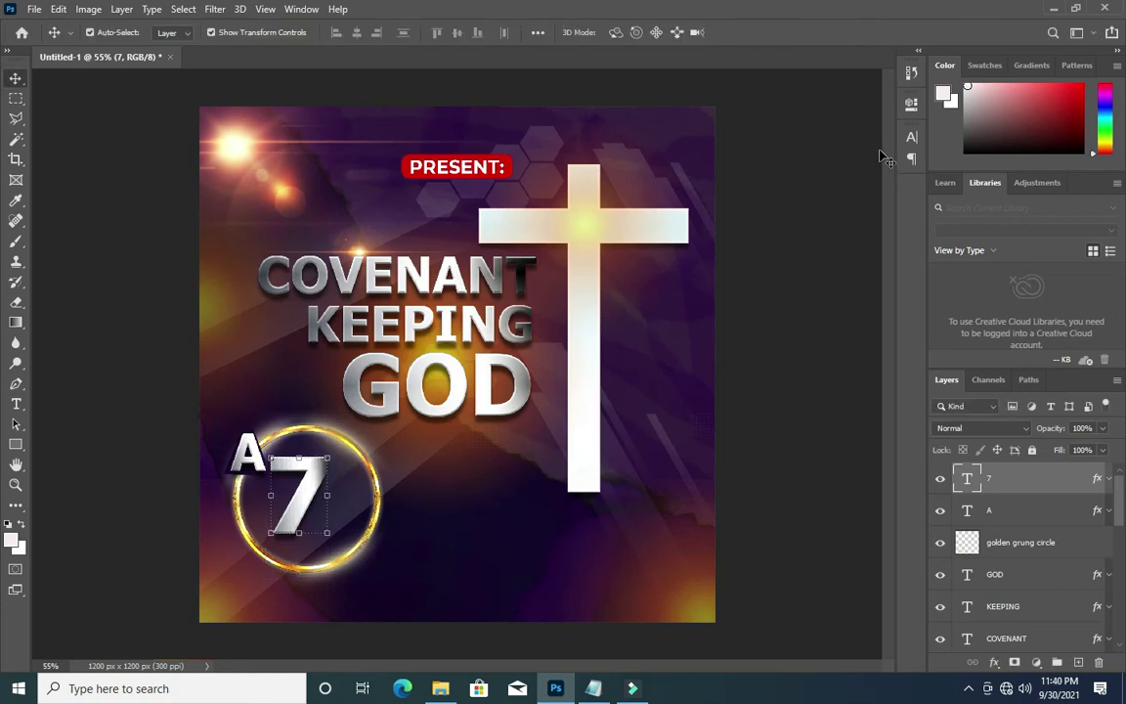
- Copy the word DAYS from the flyer text notes
click(821, 282)
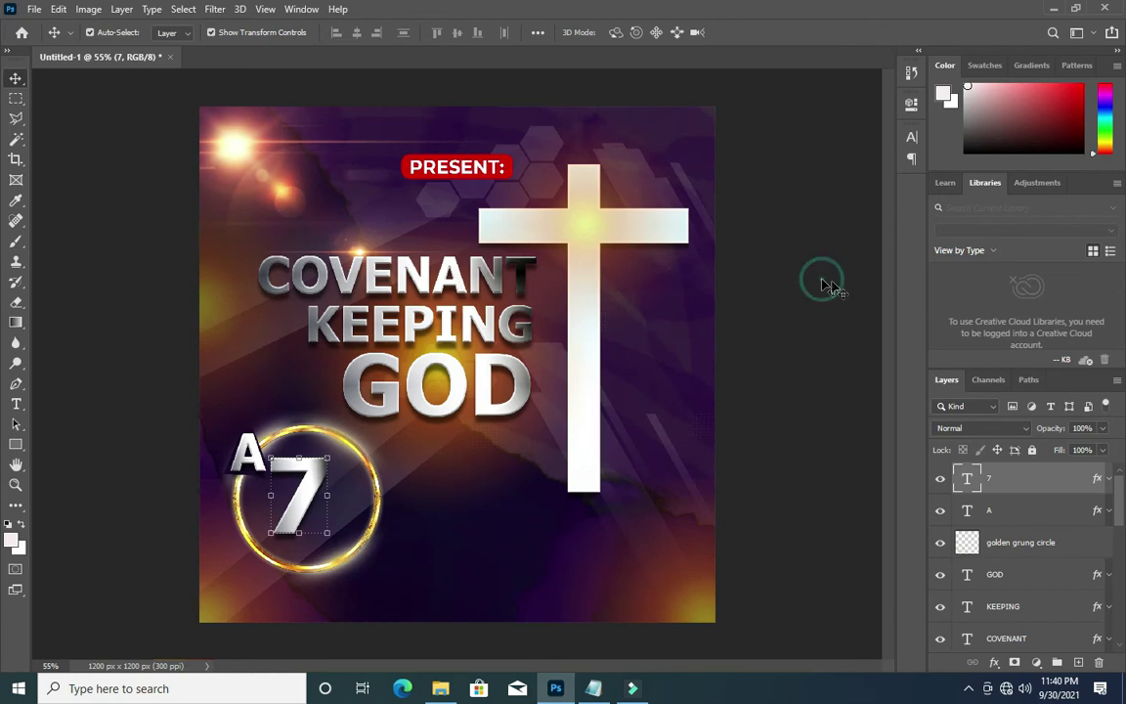
click(631, 688)
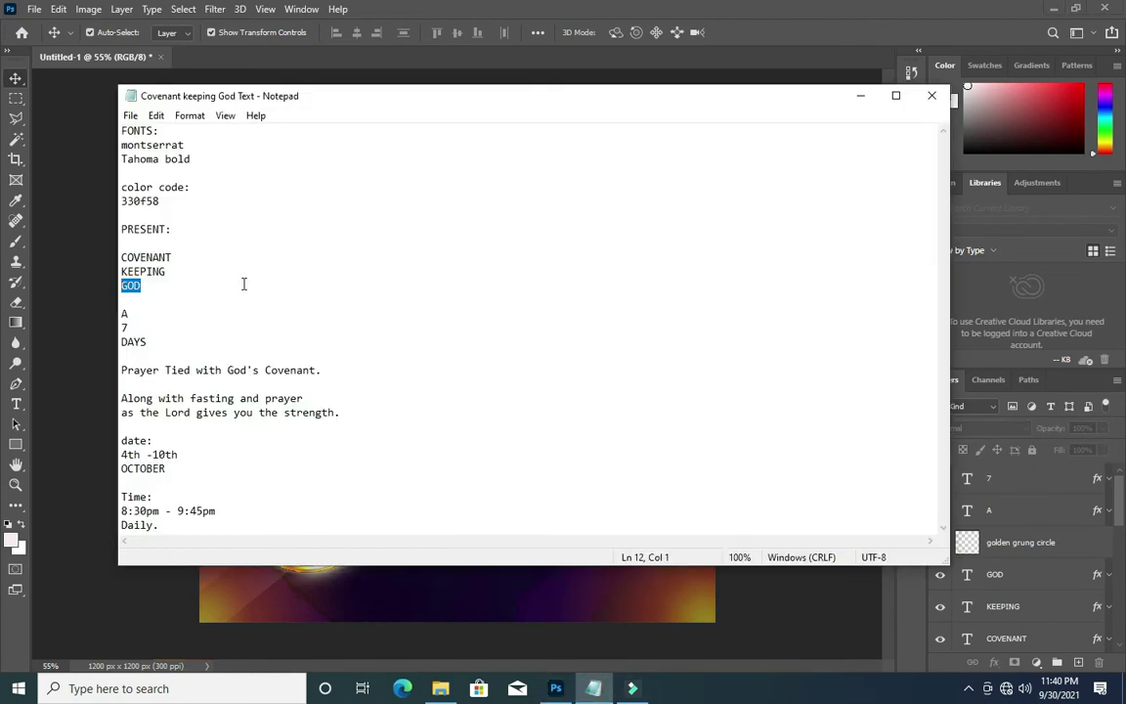
click(157, 347)
key(shift+Home)
click(555, 688)
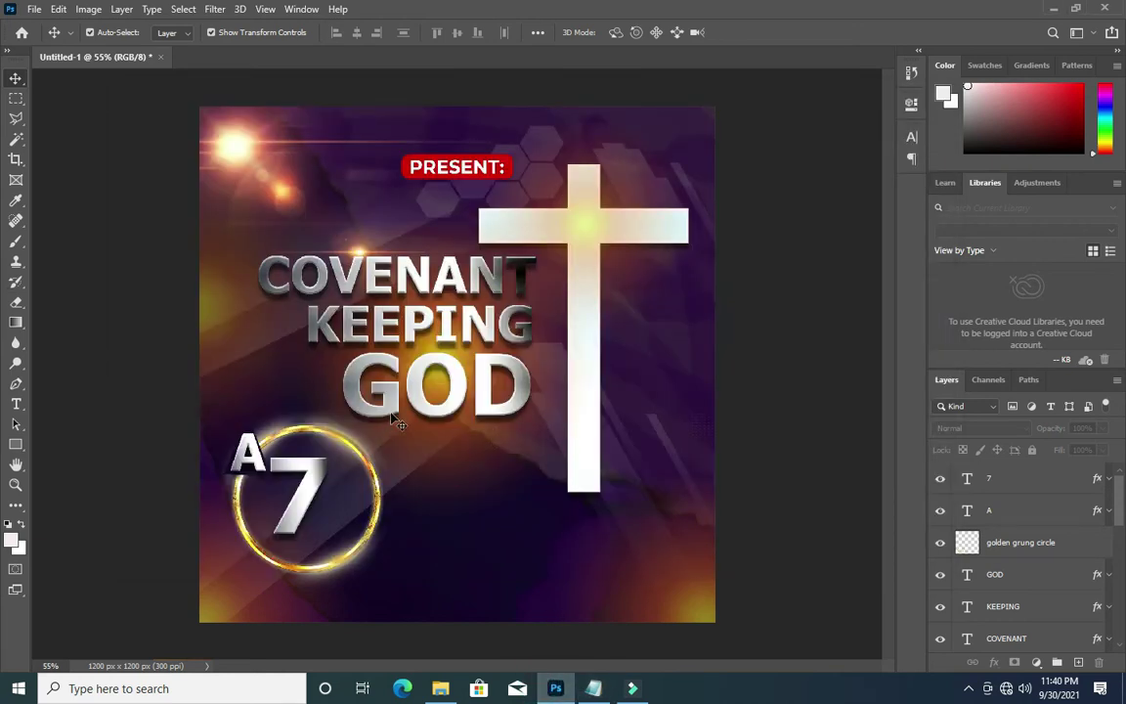
- Copy the A to the right of the 7 and retype it as DAYS
click(260, 464)
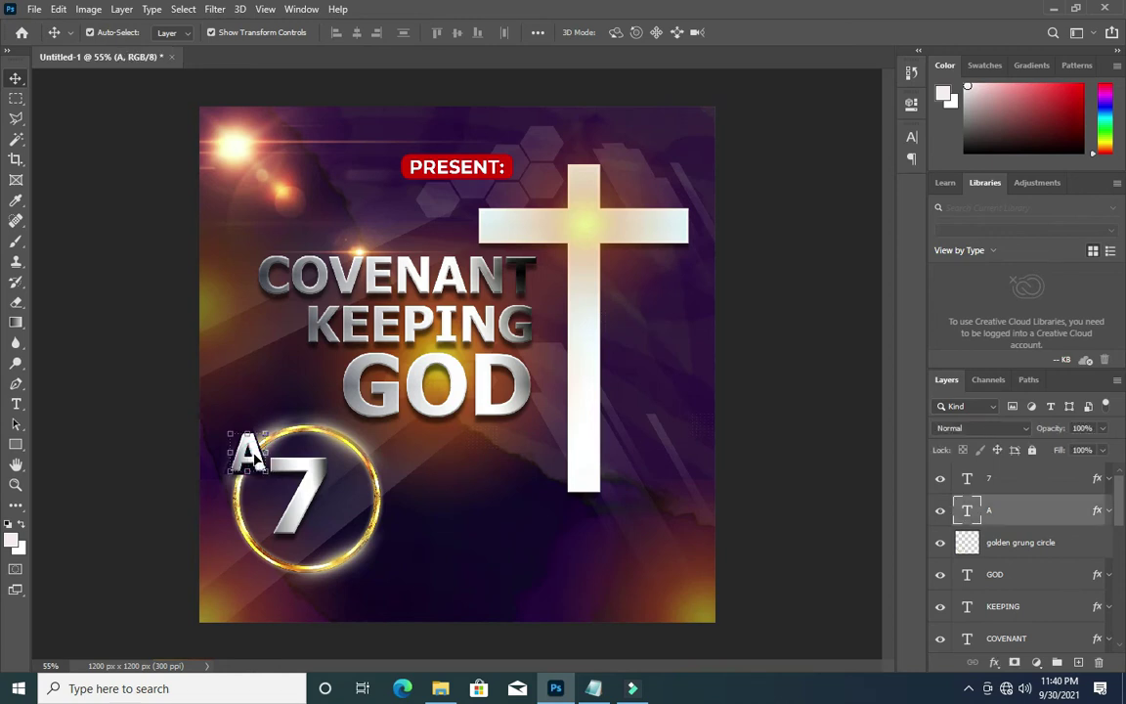
drag(252, 458, 345, 521)
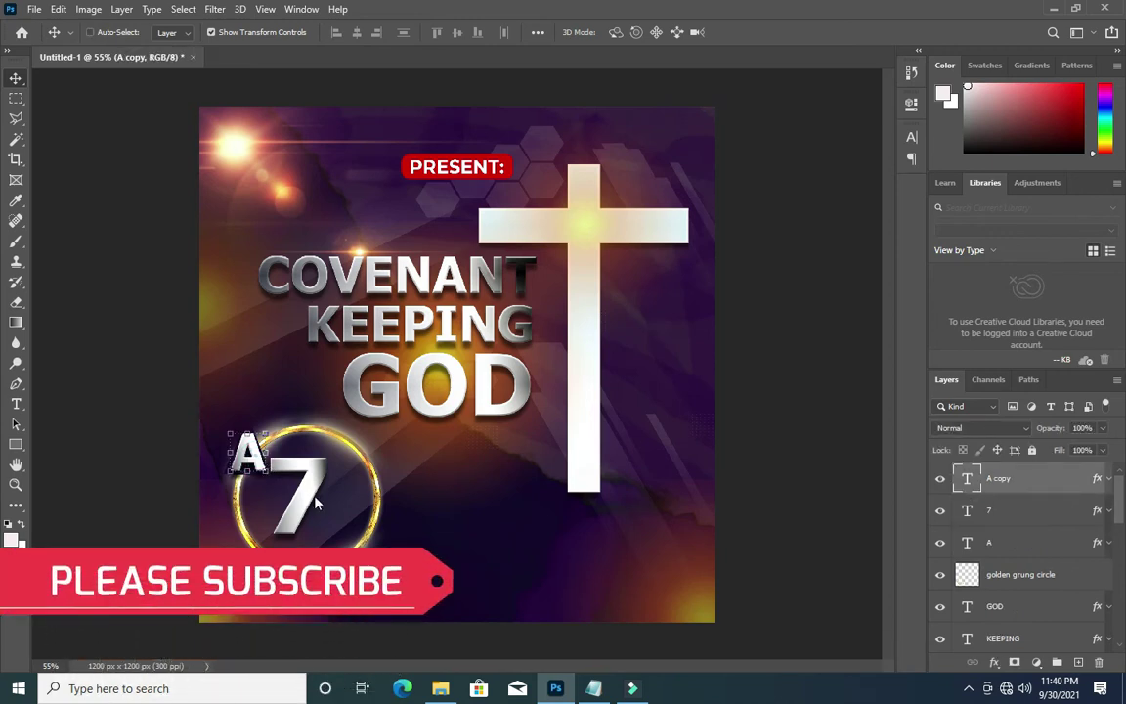
drag(345, 521, 344, 518)
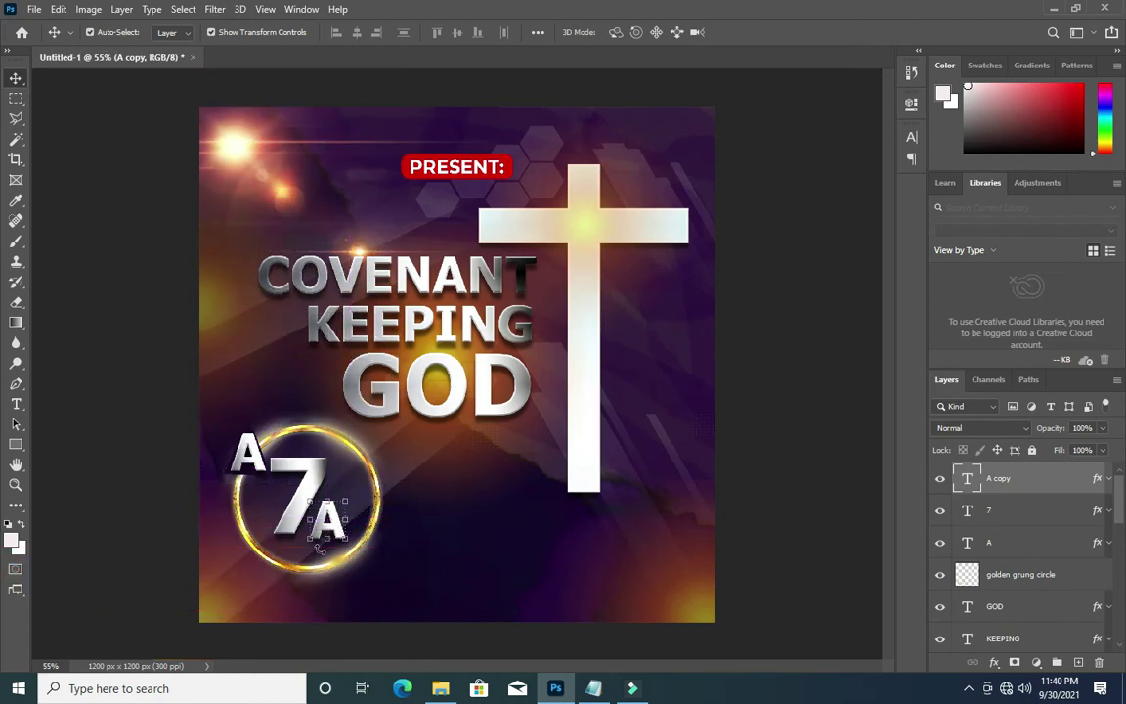
key(t)
double_click(341, 526)
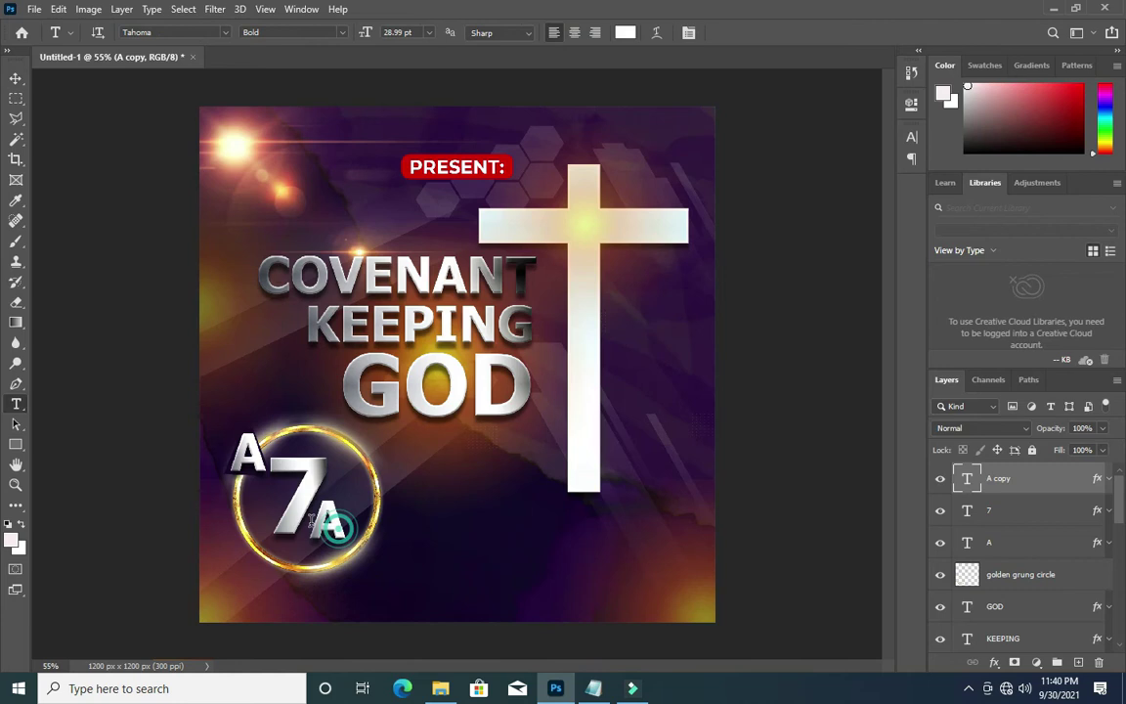
click(390, 521)
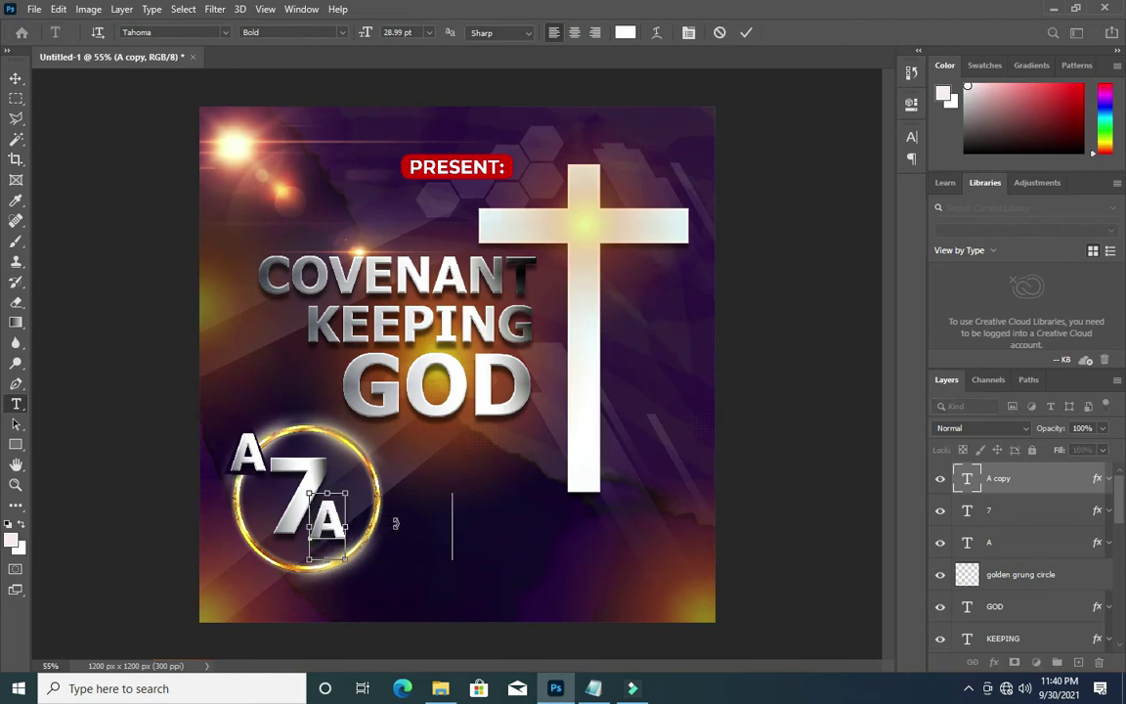
text(DAYS)
click(745, 34)
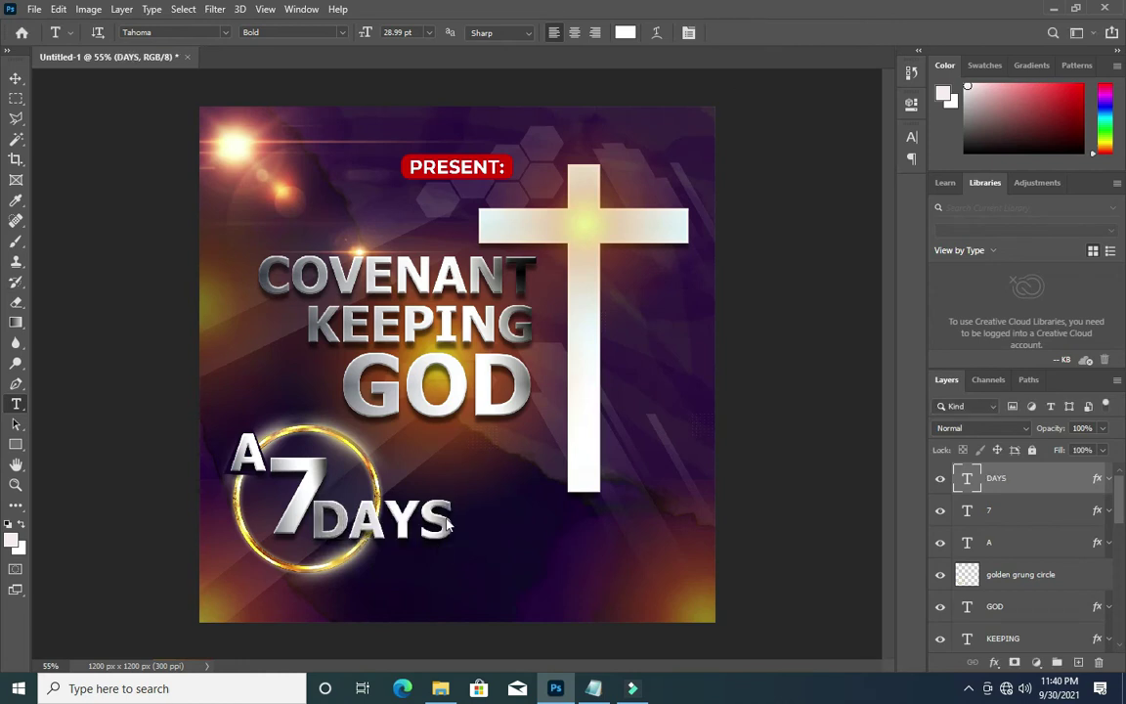
- Free-transform the DAYS text smaller, position it beside the 7, and commit
click(15, 78)
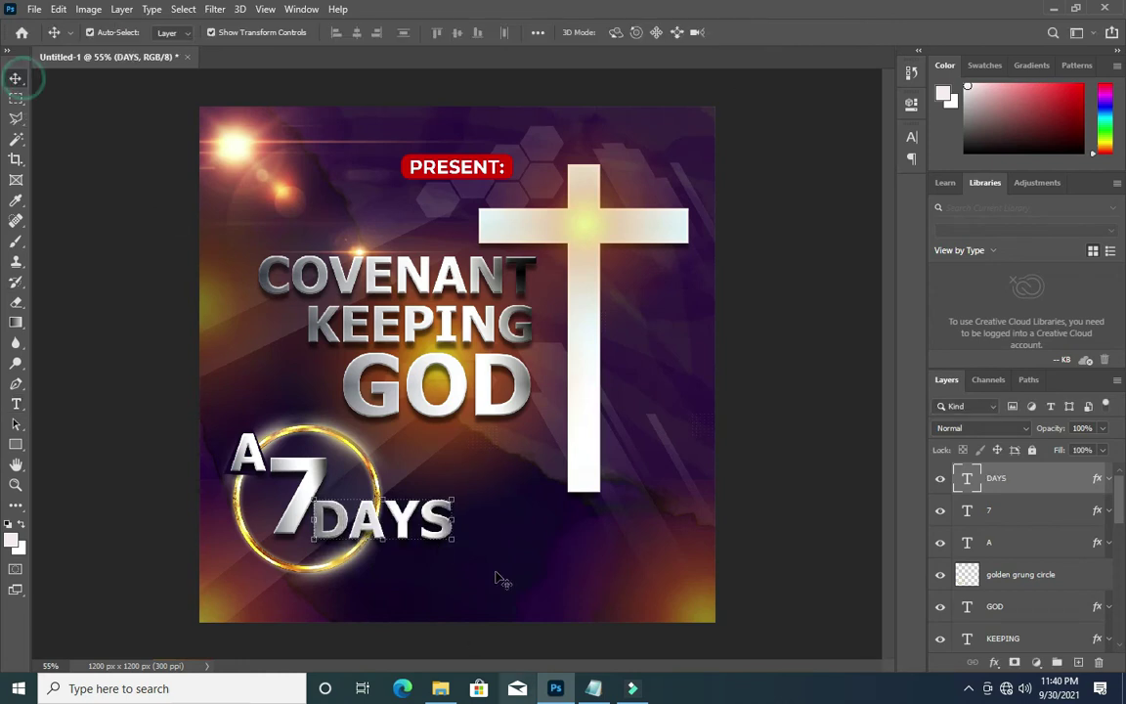
drag(447, 499, 406, 521)
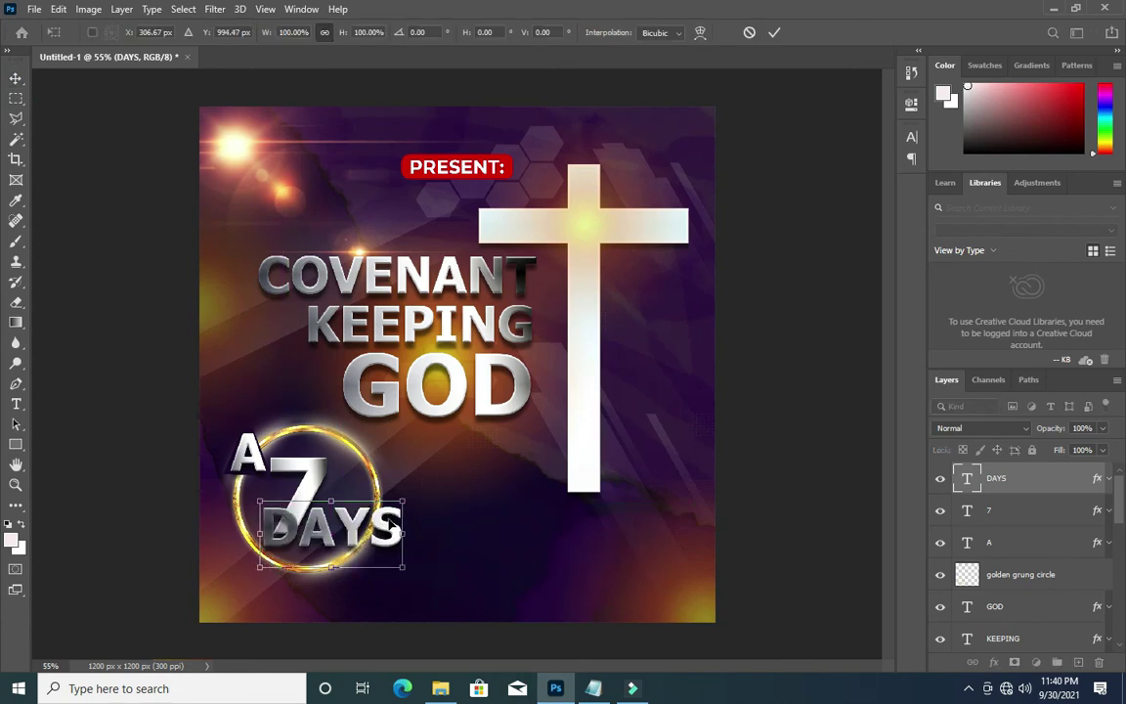
drag(338, 533, 389, 525)
mouse_move(450, 487)
mouse_down()
mouse_move(399, 510)
mouse_move(367, 550)
mouse_up()
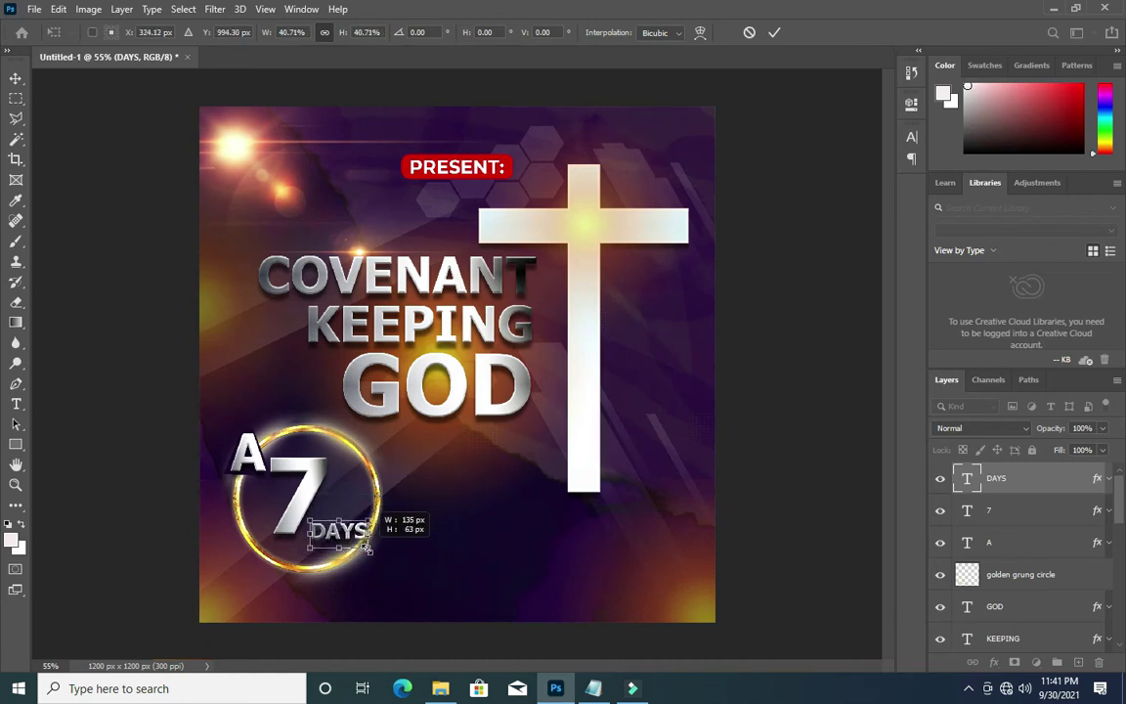
mouse_move(368, 541)
mouse_down()
mouse_move(355, 543)
mouse_move(370, 488)
mouse_up()
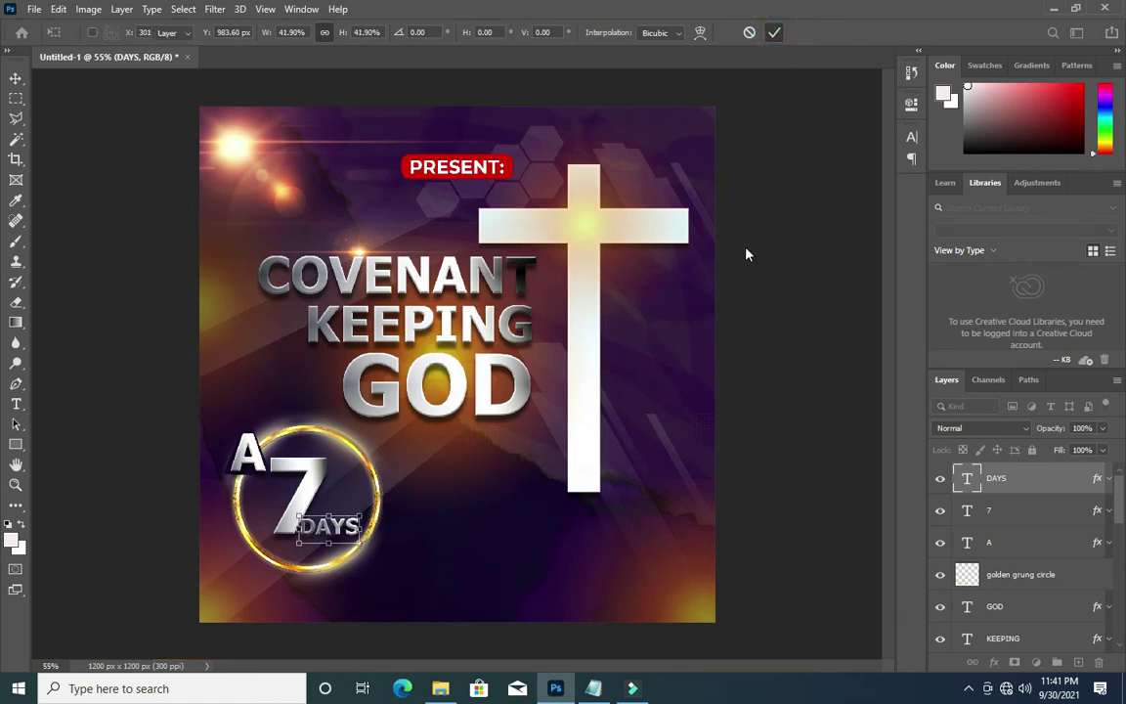
click(769, 298)
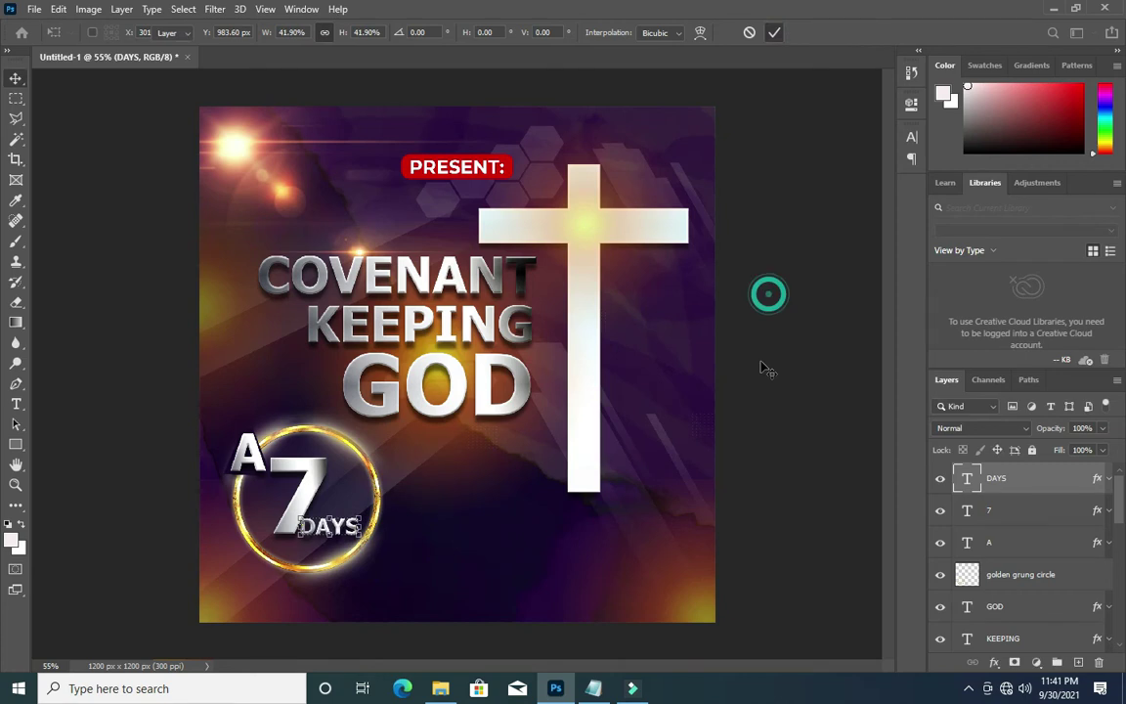
- Nudge DAYS right and up with the arrow keys until it sits inside the ring
click(355, 528)
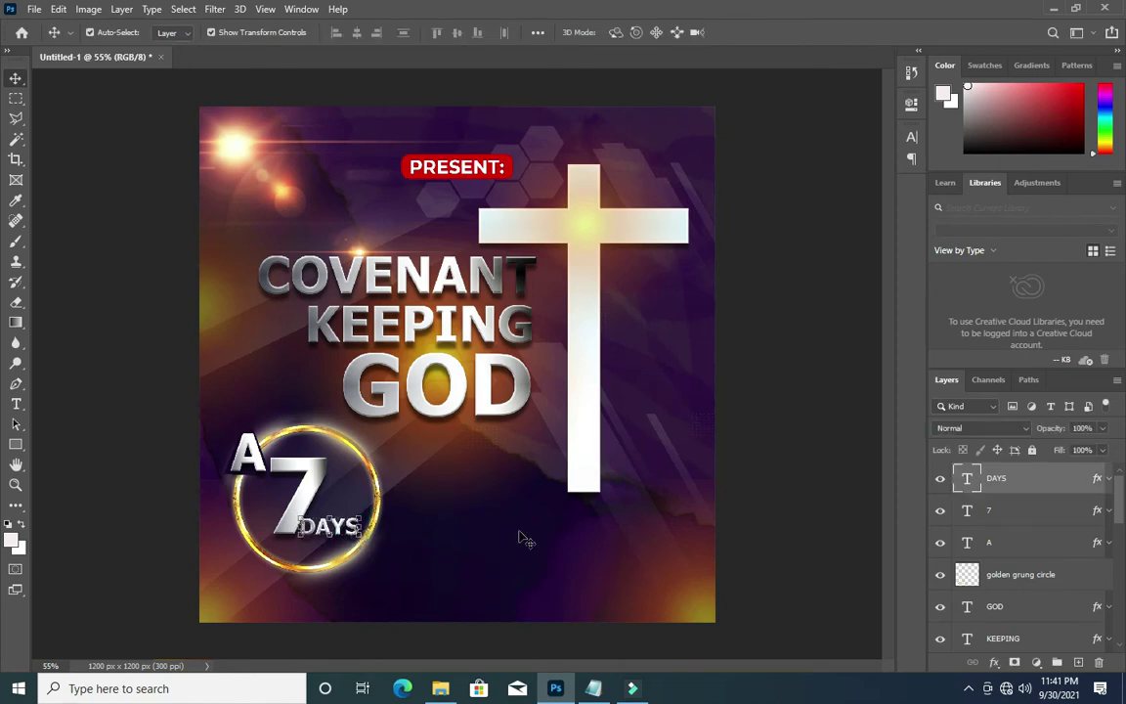
key(Right)
key(Right)
key(Right)
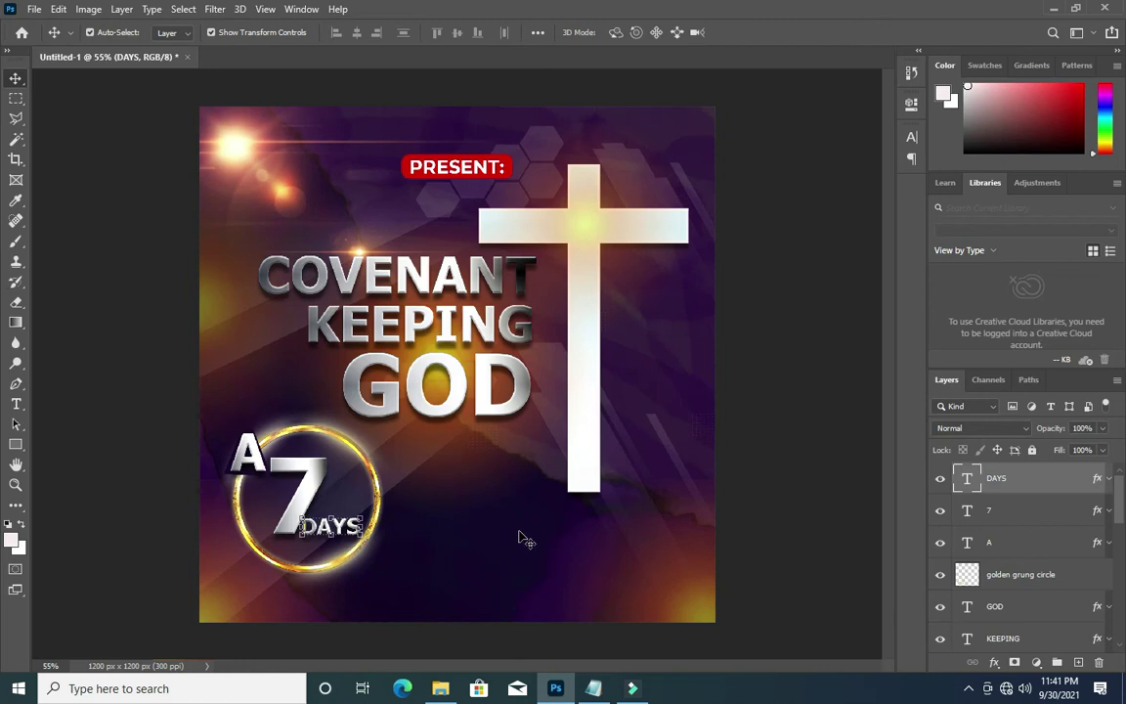
click(721, 502)
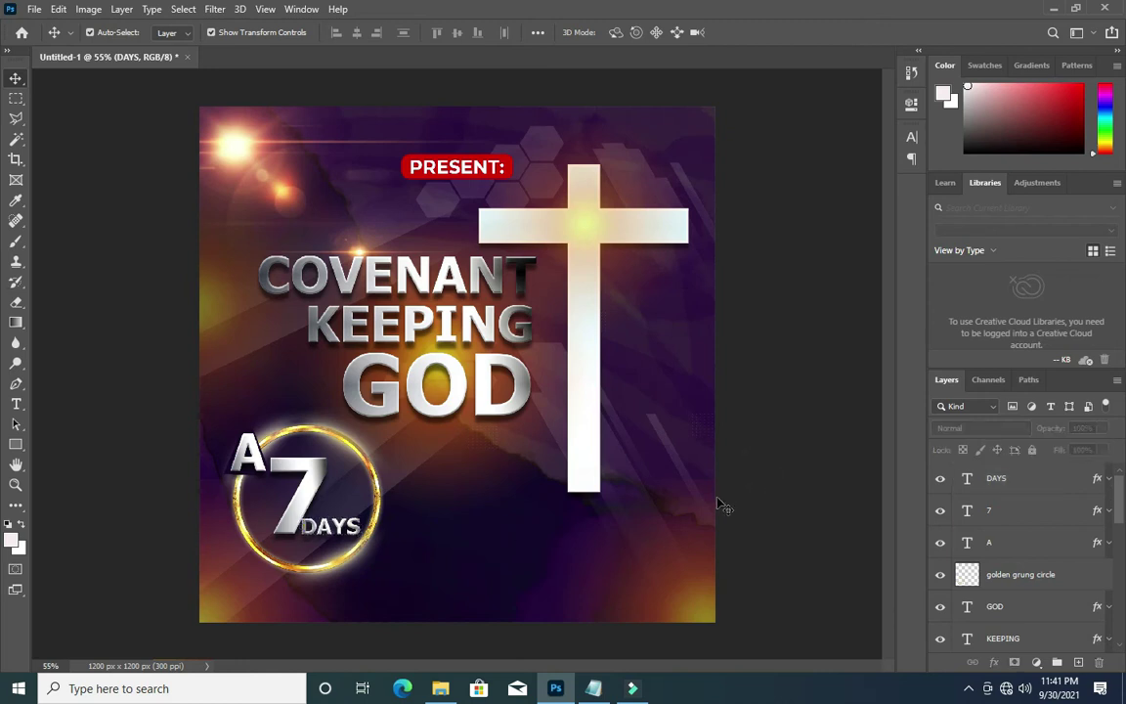
click(331, 527)
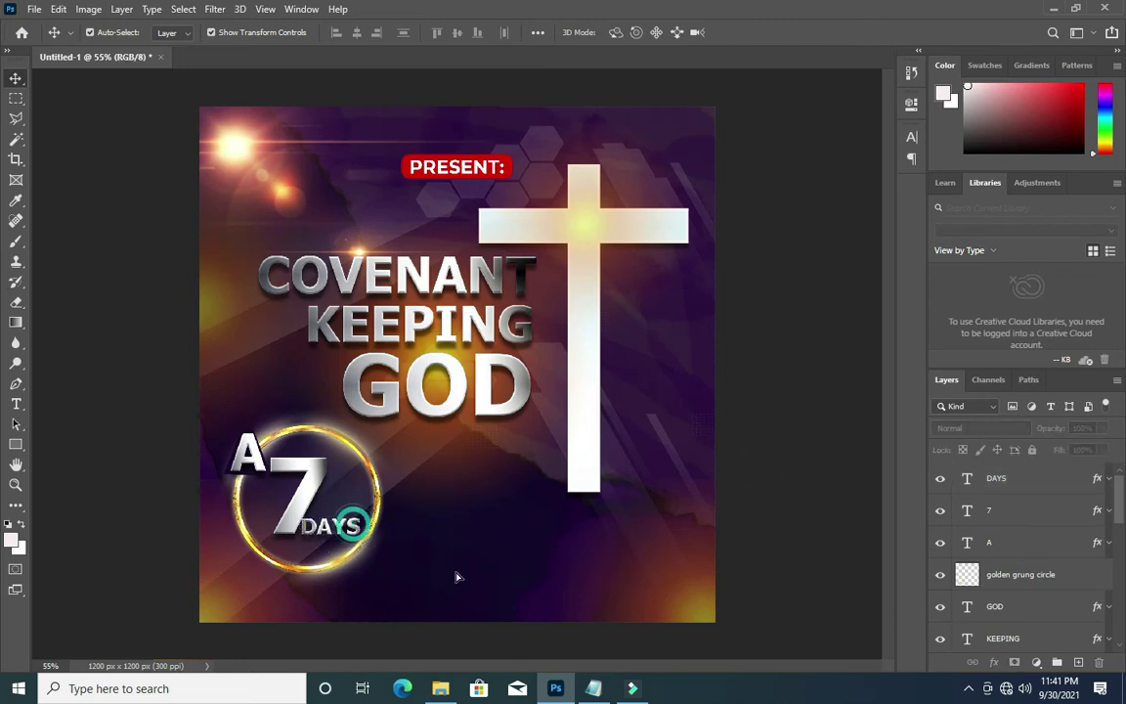
key(ctrl)
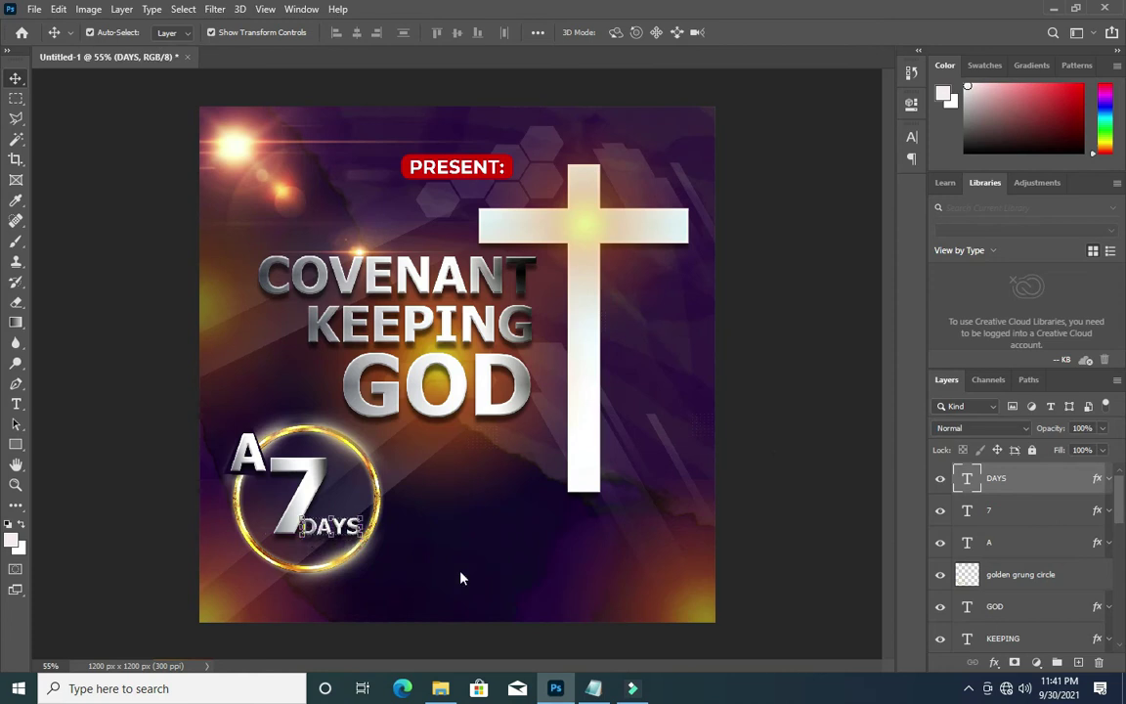
key(Up)
key(Up)
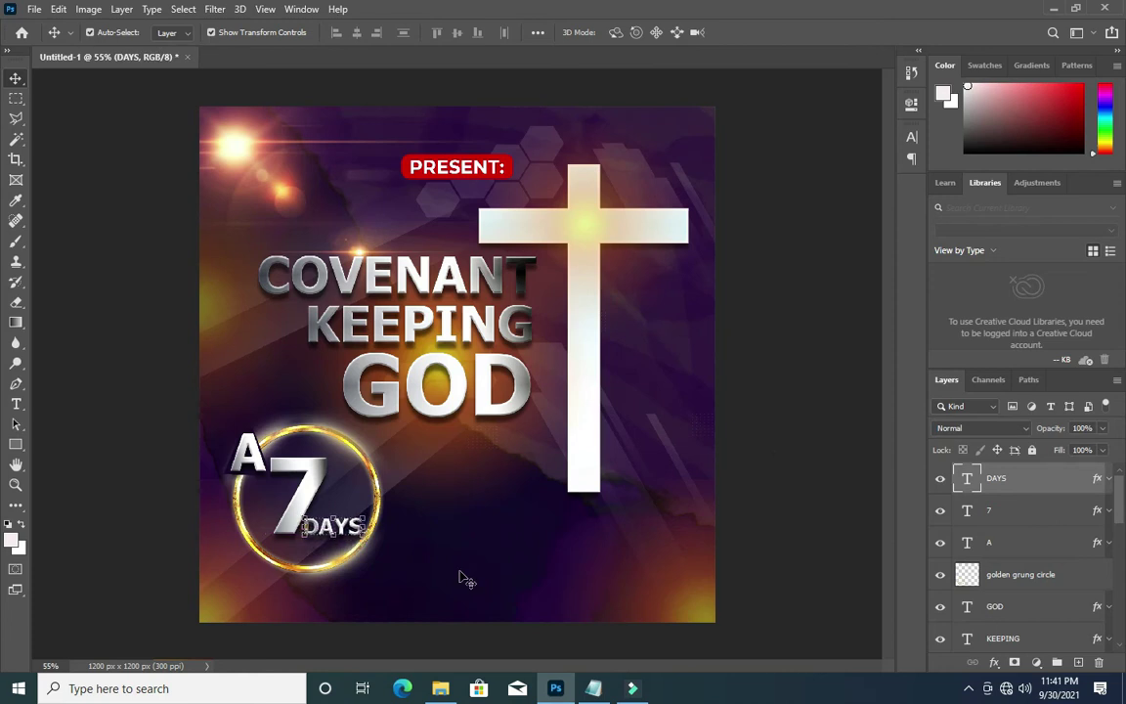
click(844, 428)
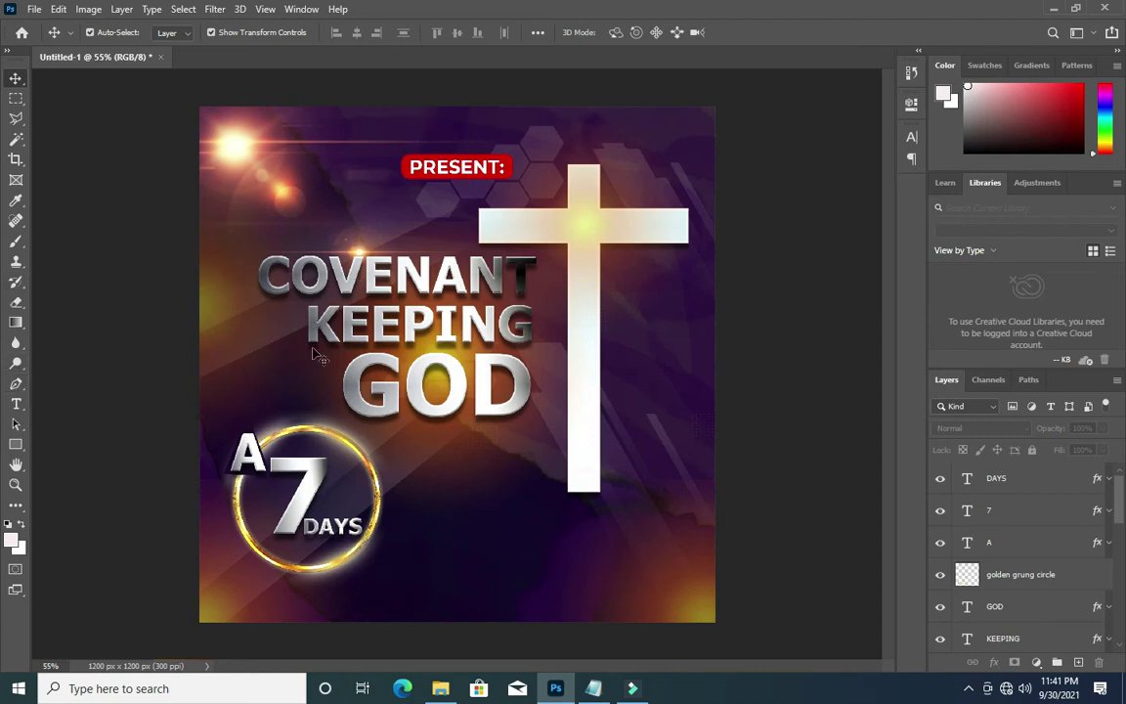
- Draw a 1281×94 px rectangle across the flyer's bottom filled bright yellow #fddc2f
click(17, 443)
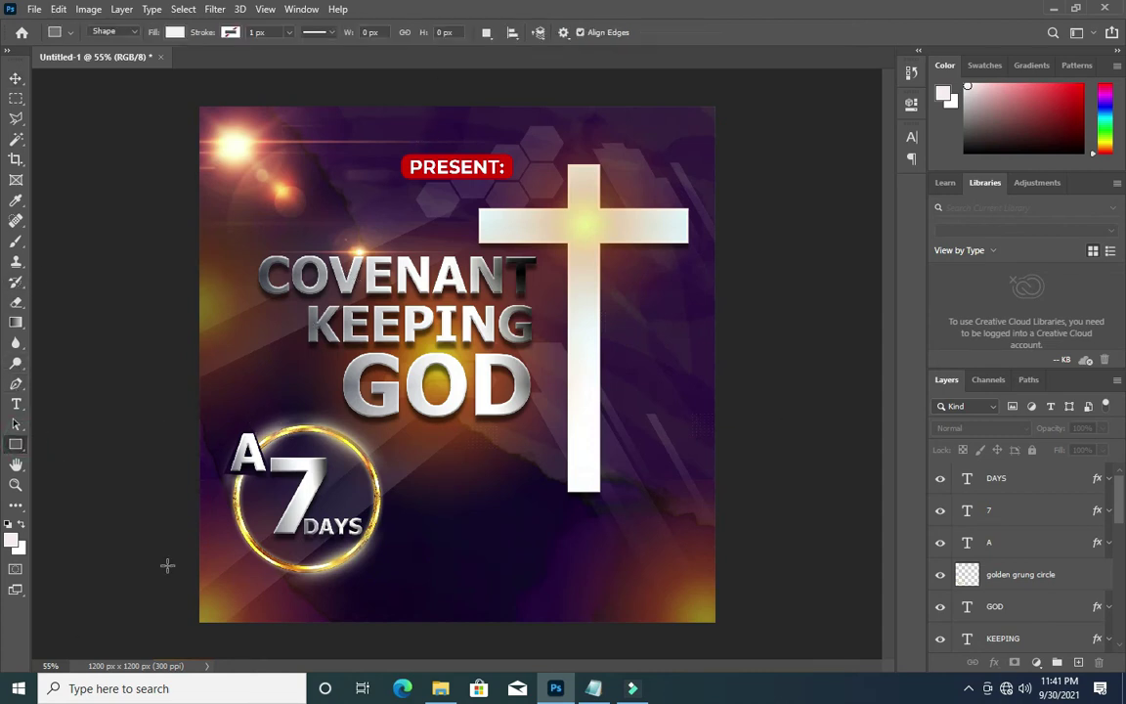
drag(177, 590, 727, 629)
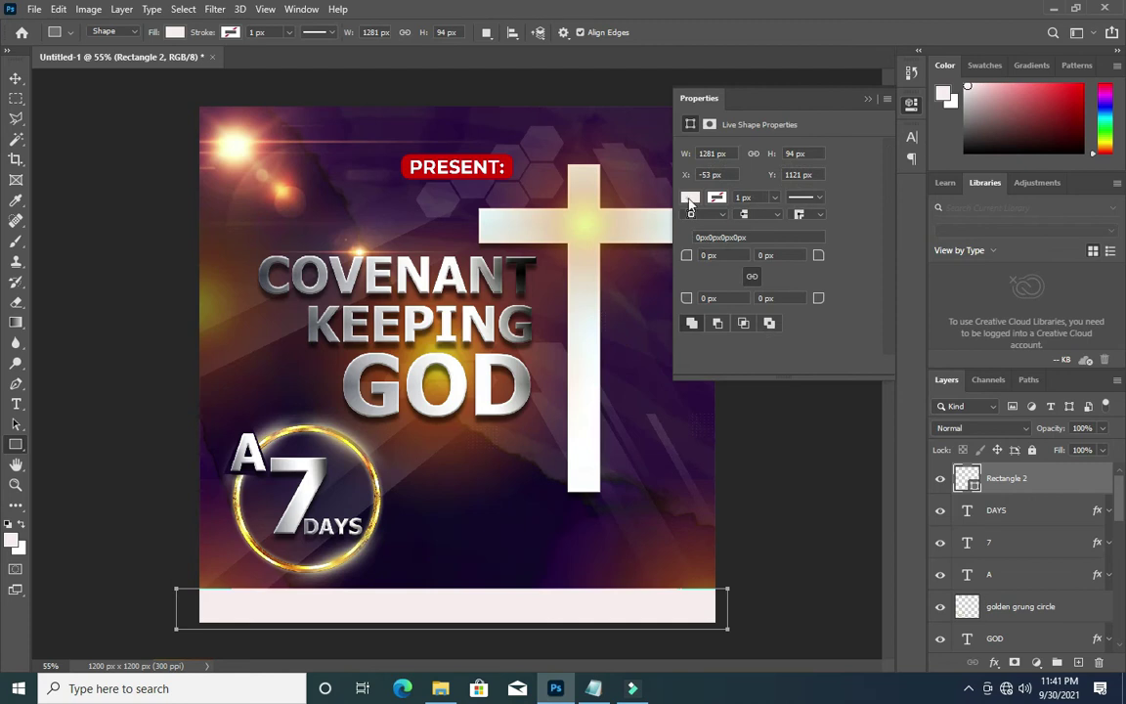
click(690, 197)
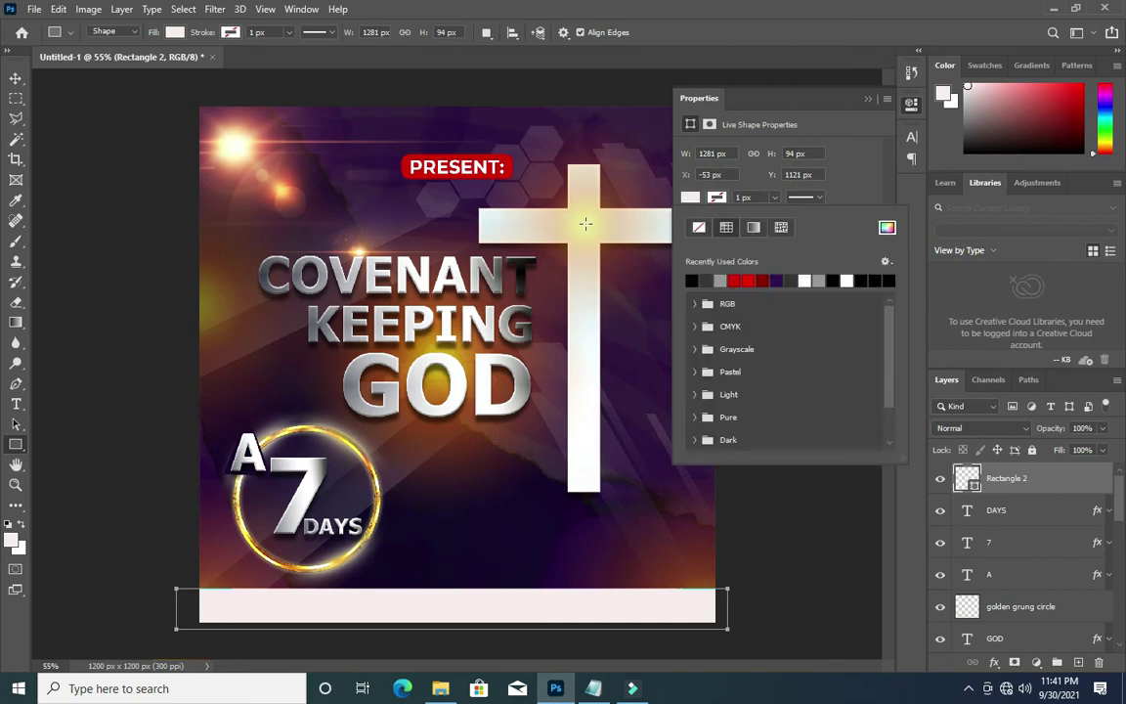
click(886, 227)
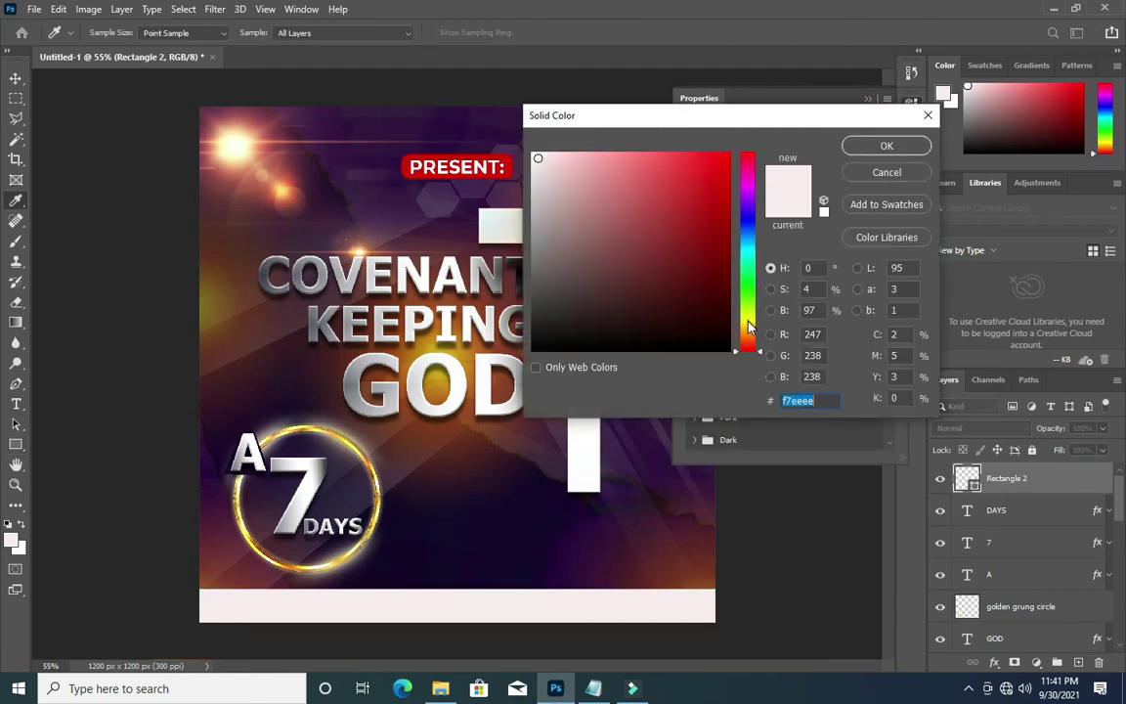
drag(748, 326, 748, 322)
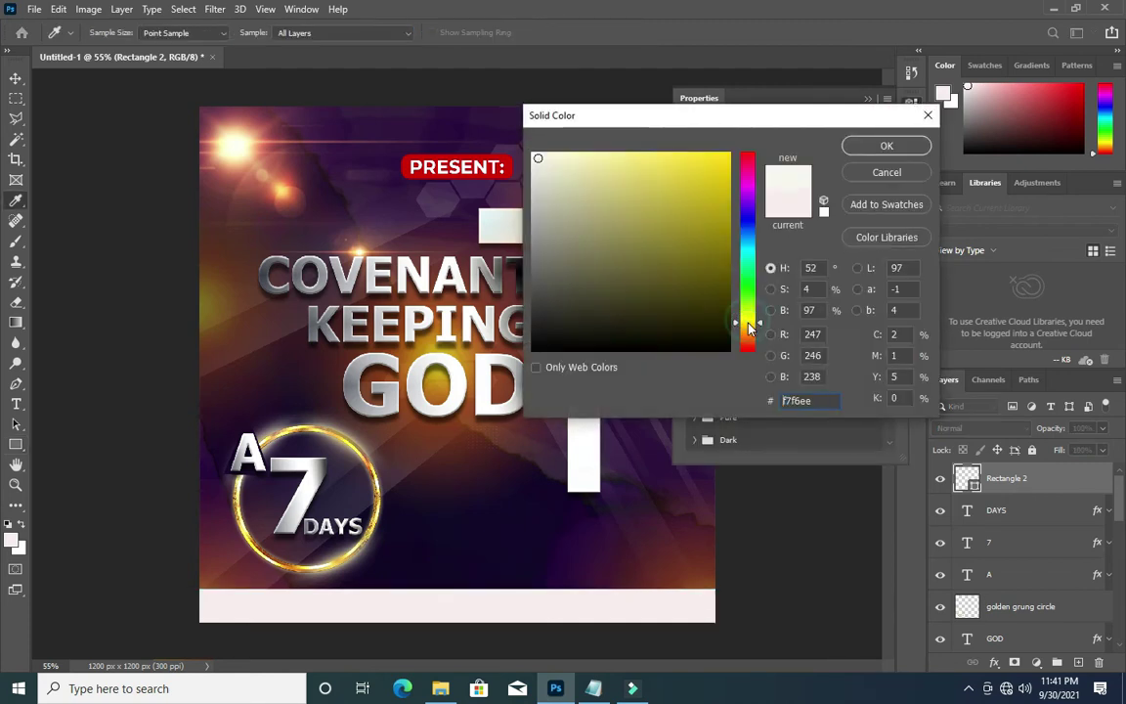
click(299, 423)
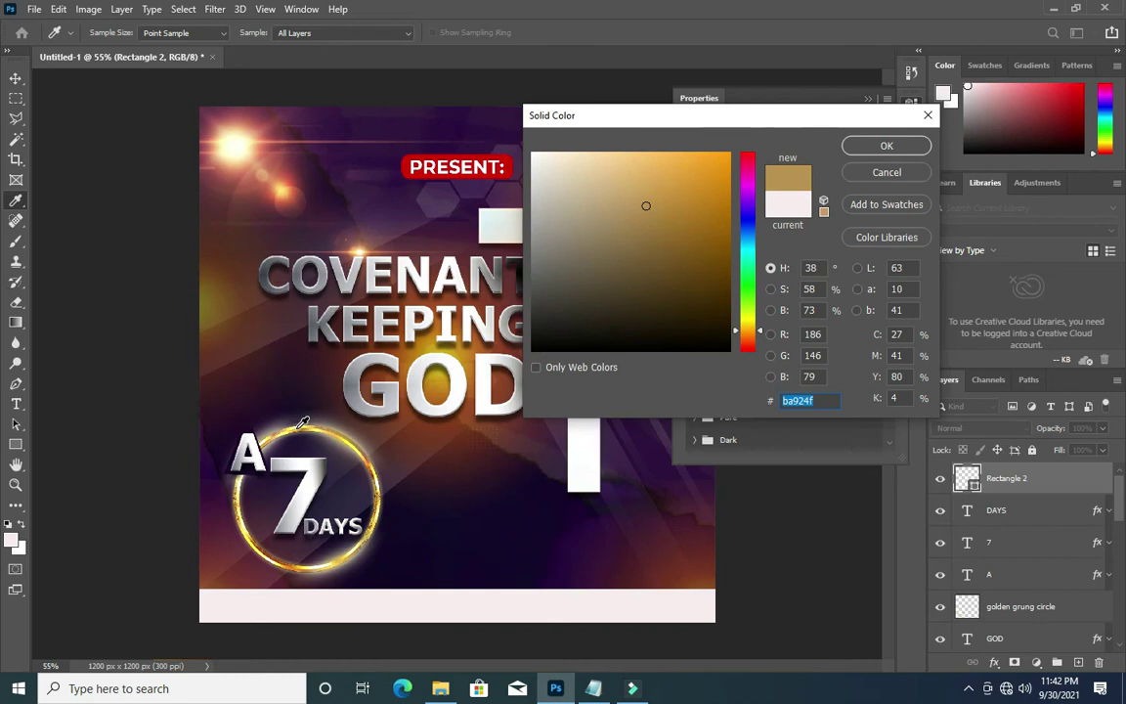
click(266, 383)
click(694, 153)
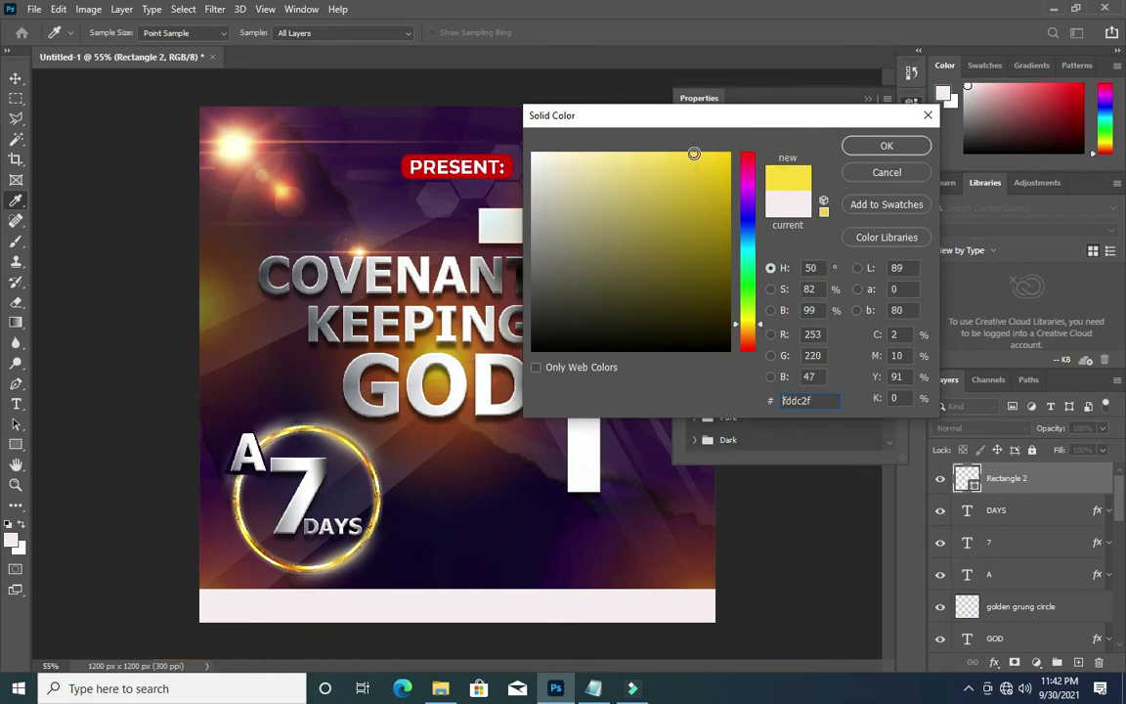
click(886, 146)
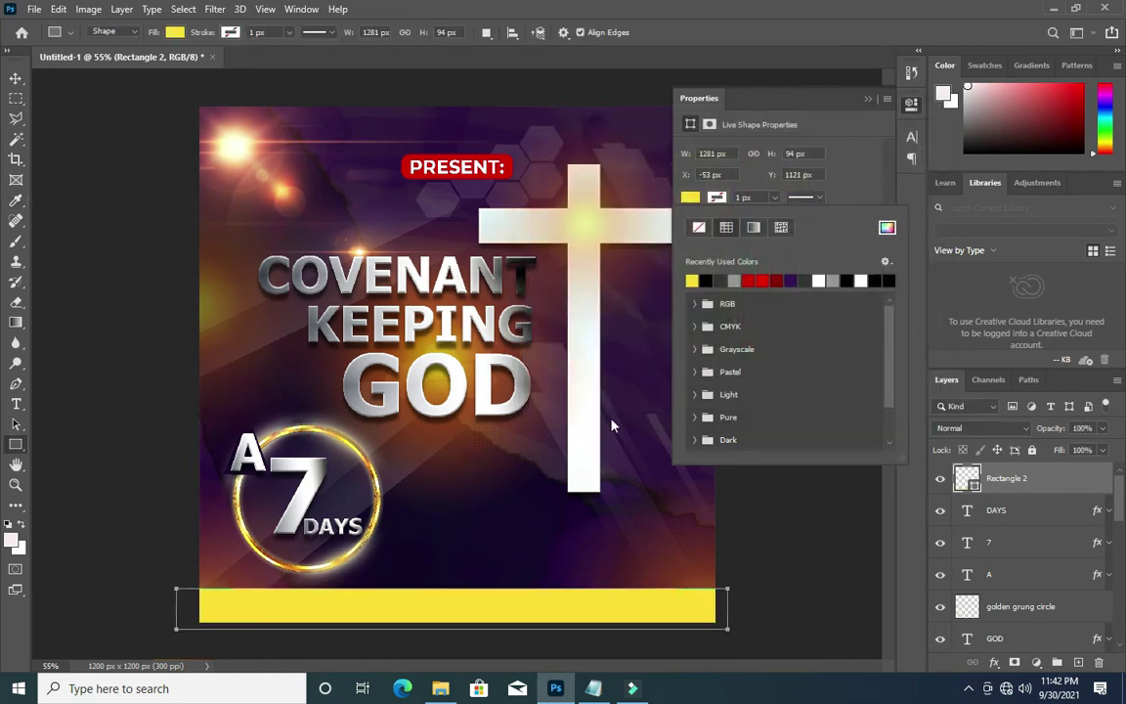
click(866, 98)
click(19, 76)
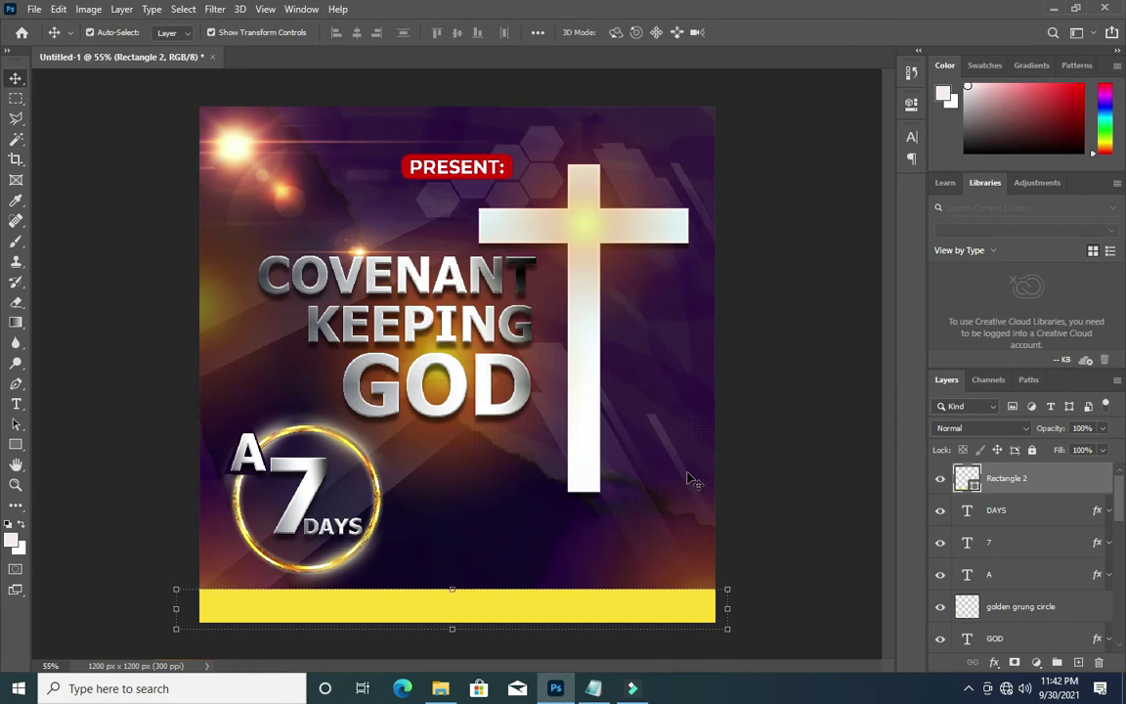
- Group the DAYS, 7, A and golden grunge circle layers as '7days'
click(1024, 506)
click(1024, 508)
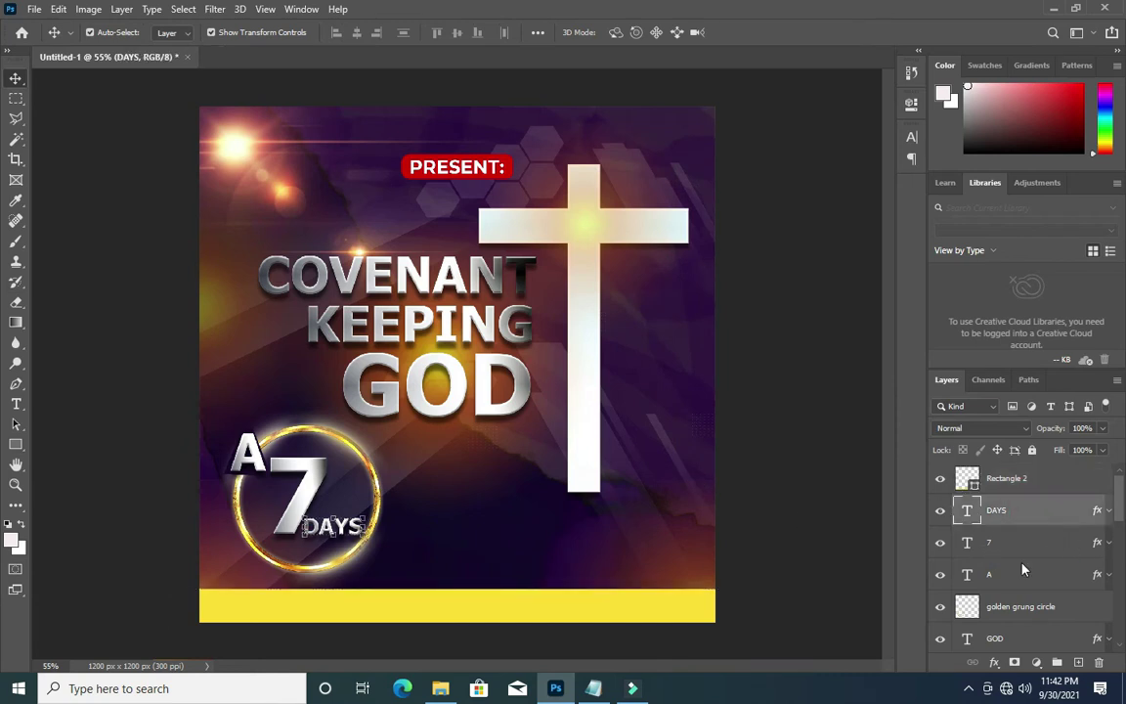
shift+click(1024, 607)
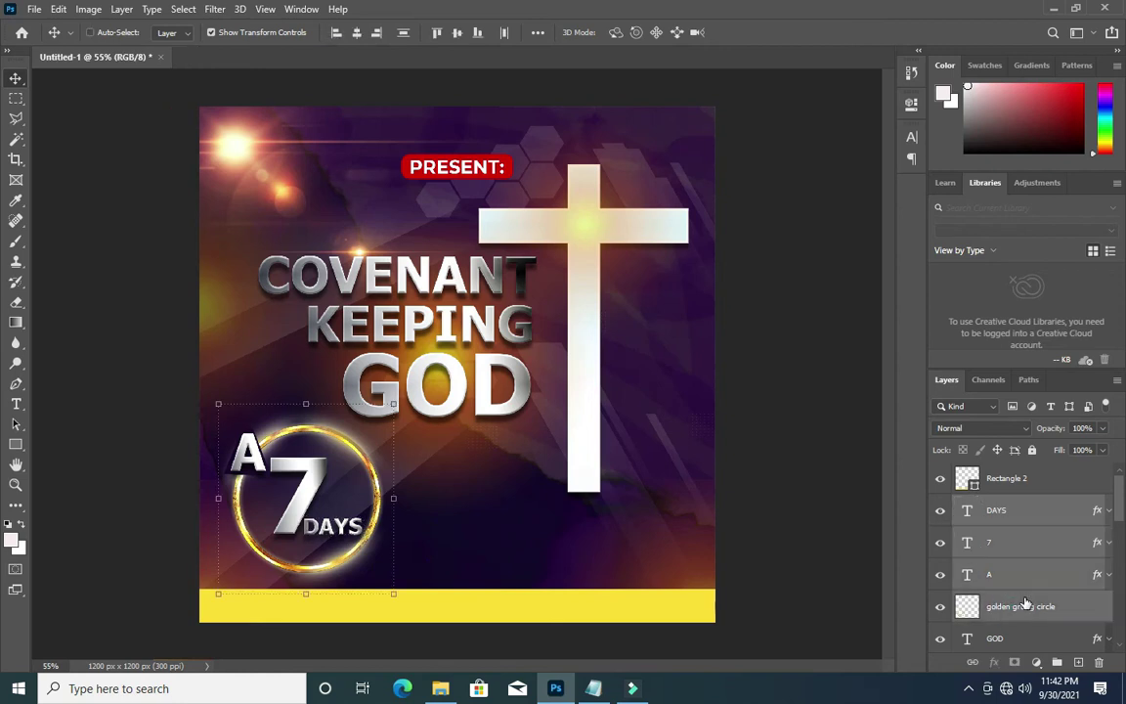
key(ctrl+g)
double_click(999, 505)
text(7days)
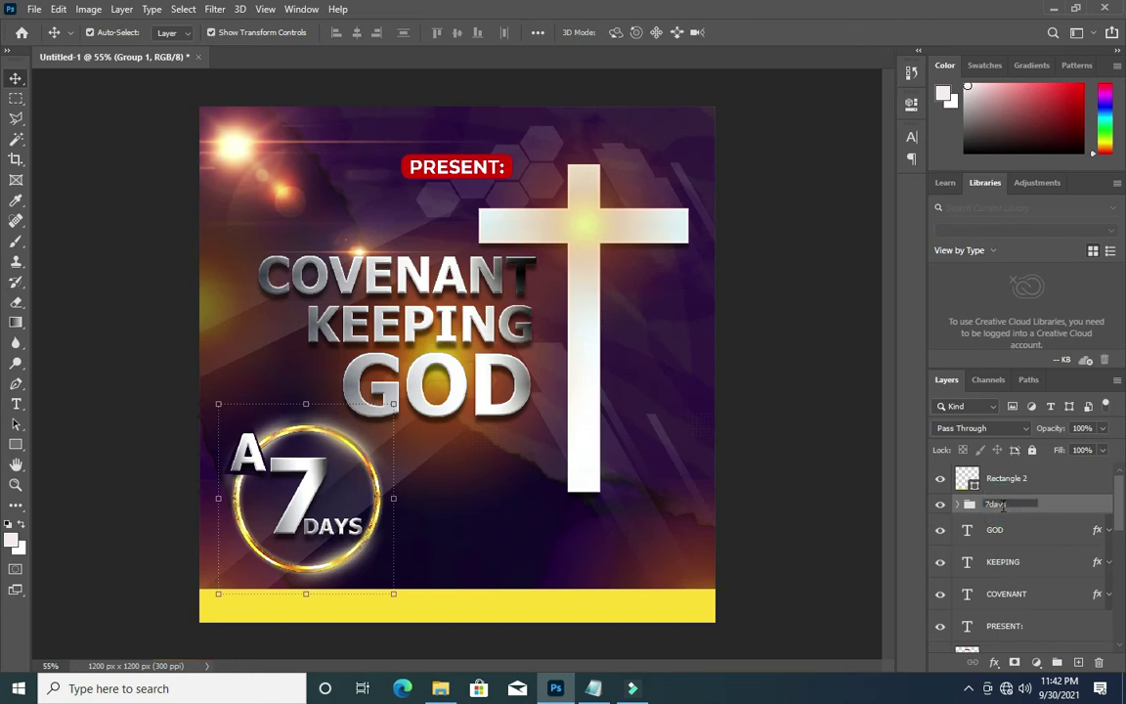
key(Return)
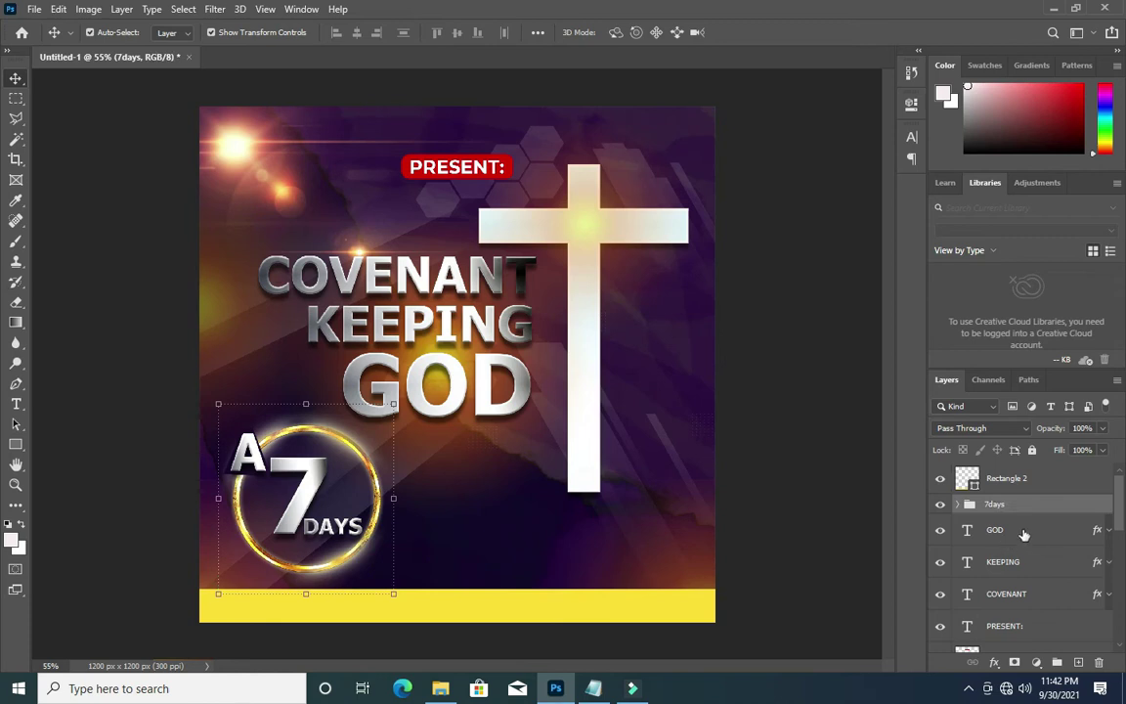
- Group the GOD, KEEPING and COVENANT layers as 'convenant'
click(1021, 531)
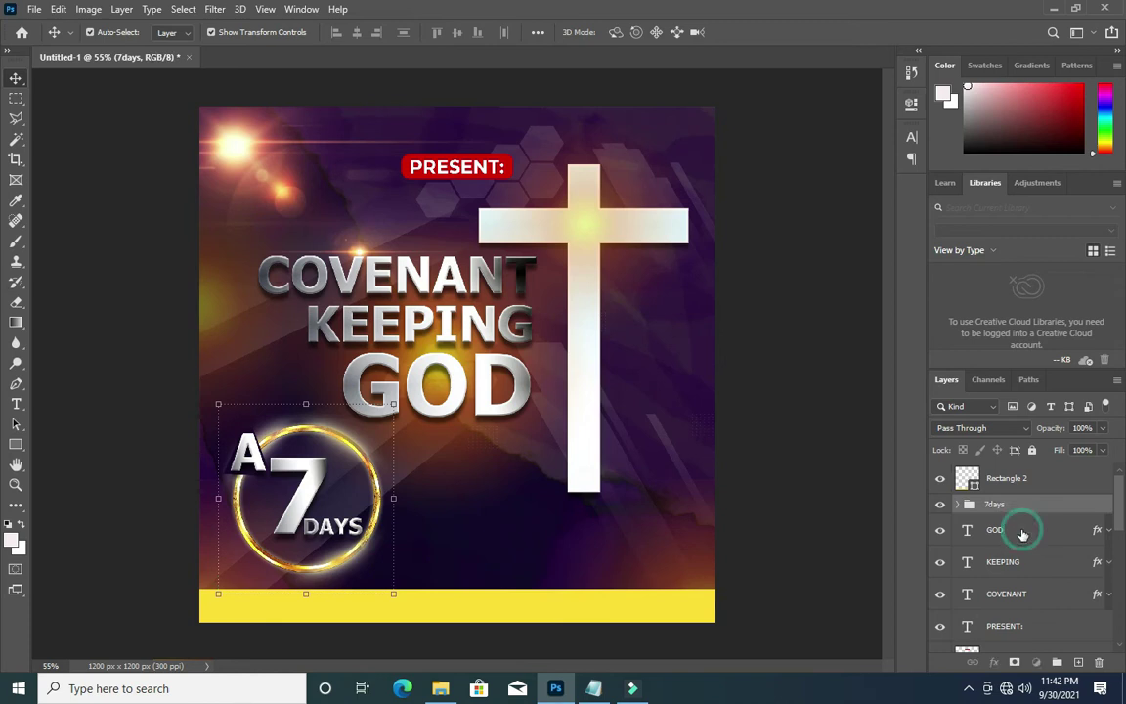
shift+click(1012, 594)
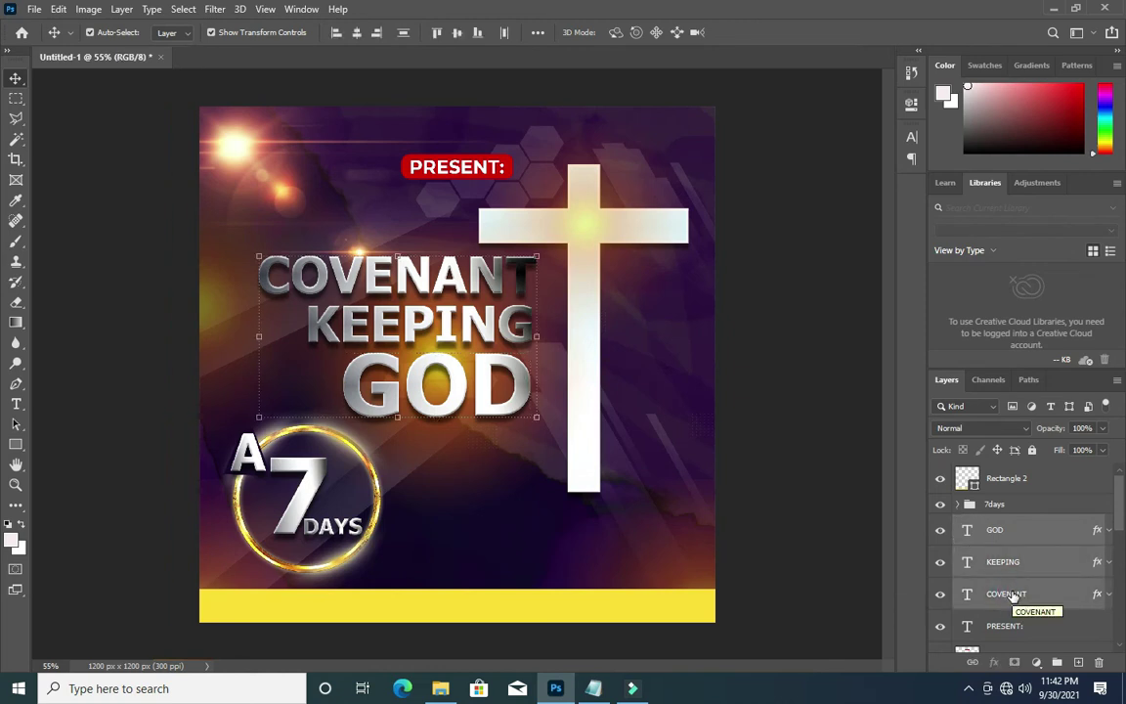
key(ctrl+g)
double_click(995, 523)
text(convenant)
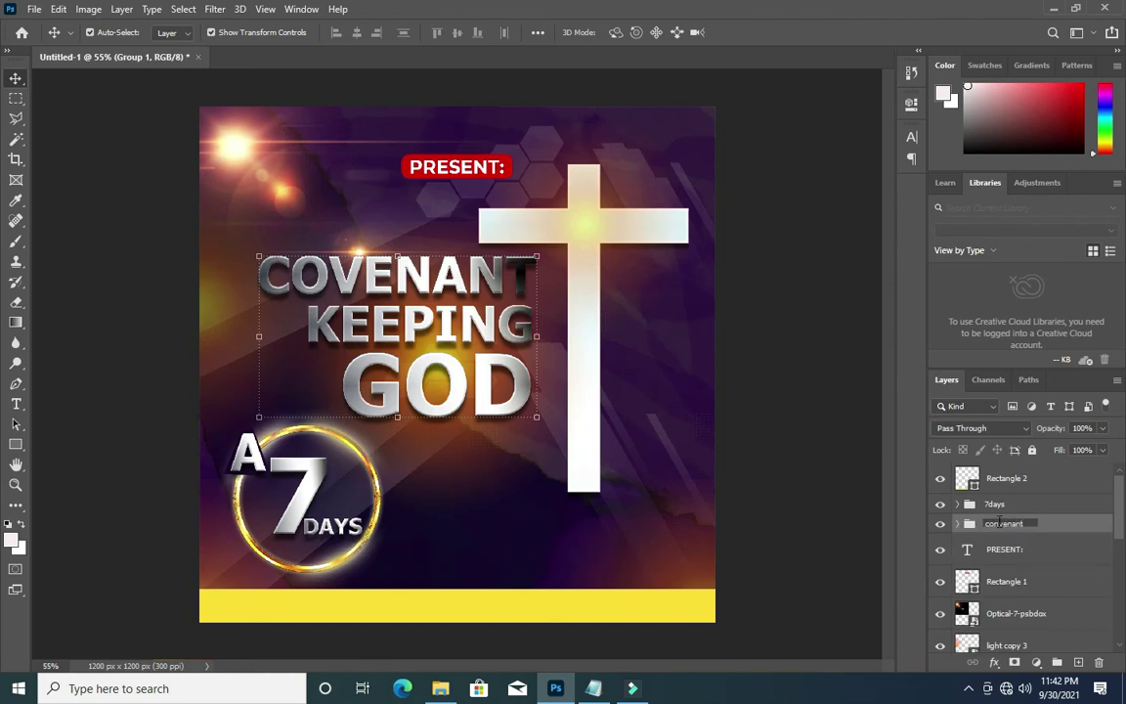
key(Return)
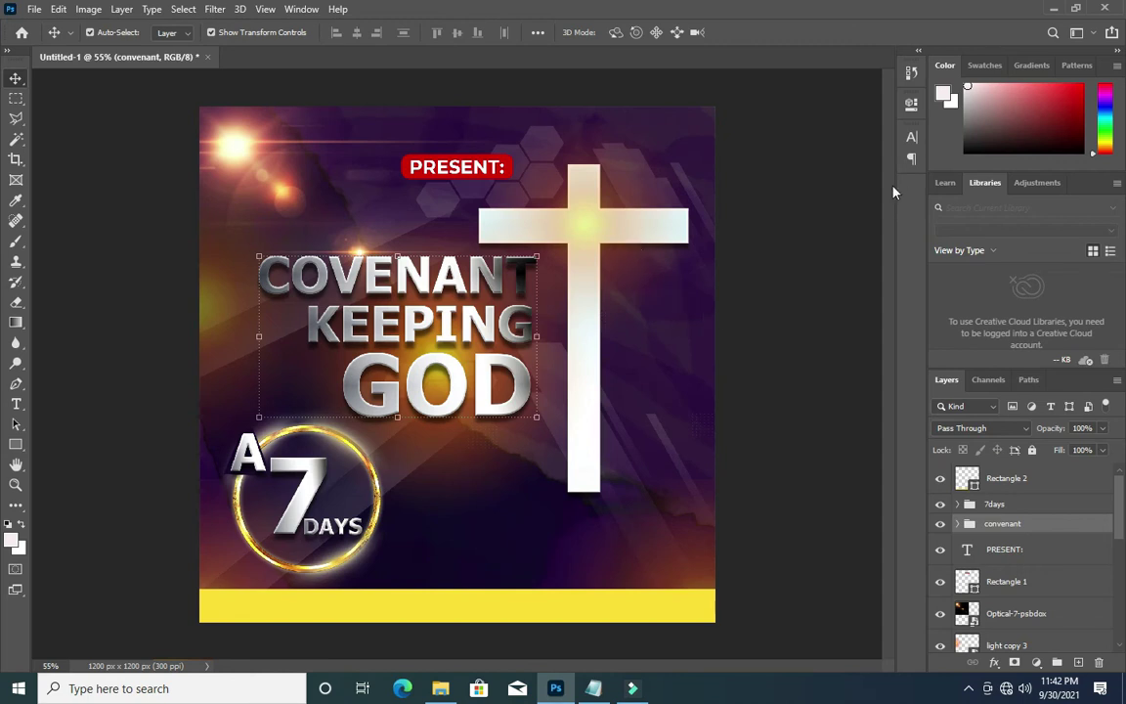
- Copy the line 'Prayer Tied with God's Covenant.' from the Notepad flyer notes
mouse_move(593, 688)
click(607, 664)
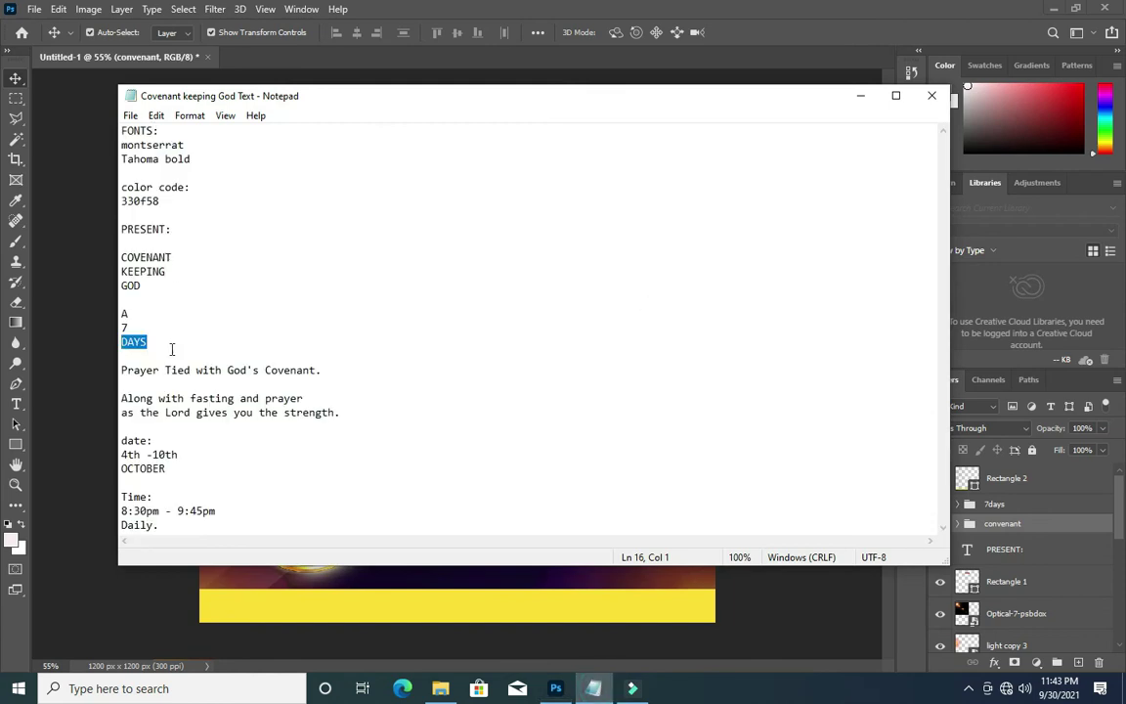
drag(322, 369, 127, 371)
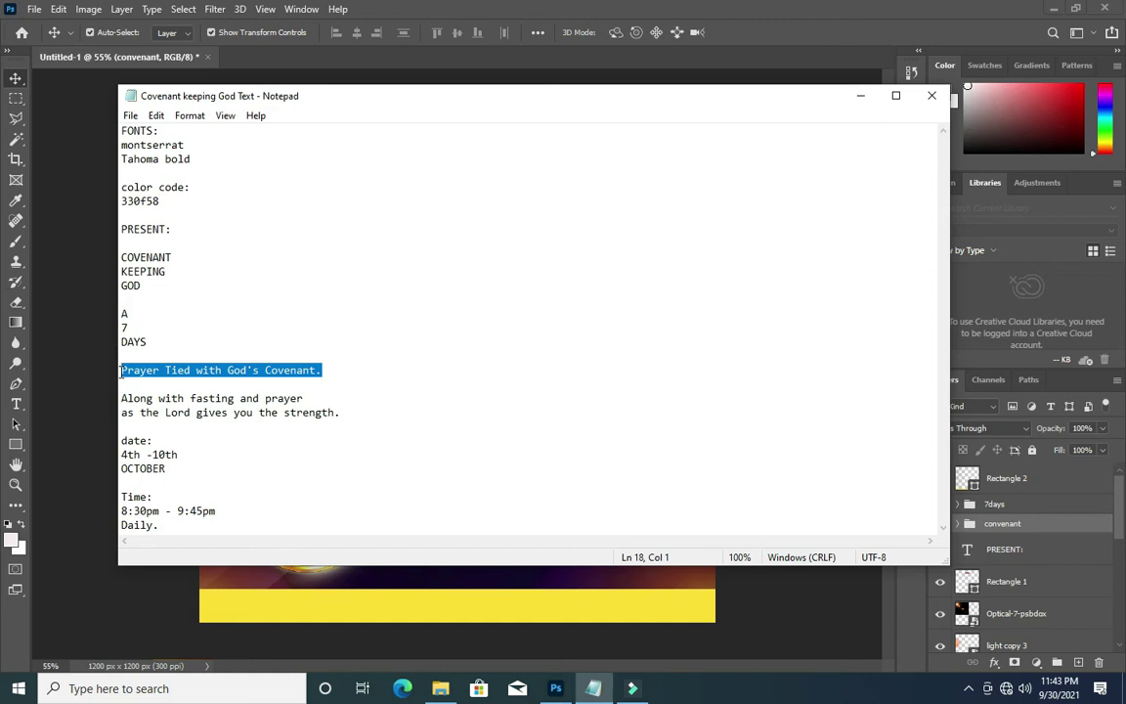
click(582, 688)
key(t)
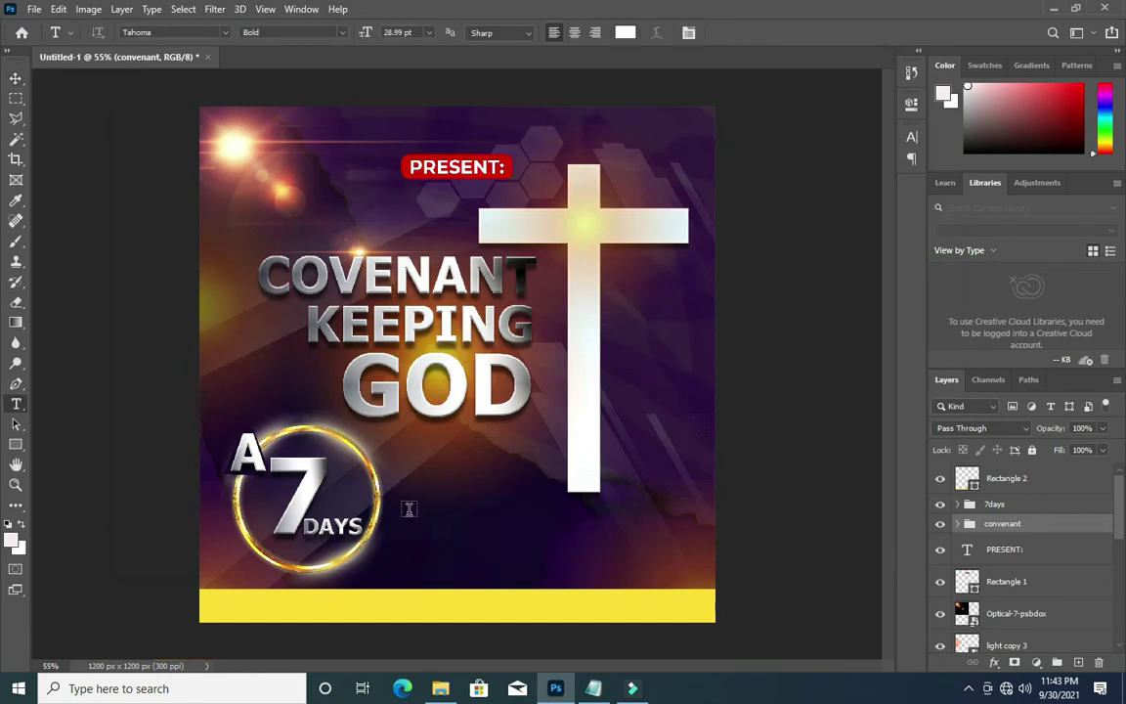
- Paste 'Prayer Tied with God's Covenant.' as text, scaled to about 76%, beside the 7 DAYS badge
click(409, 508)
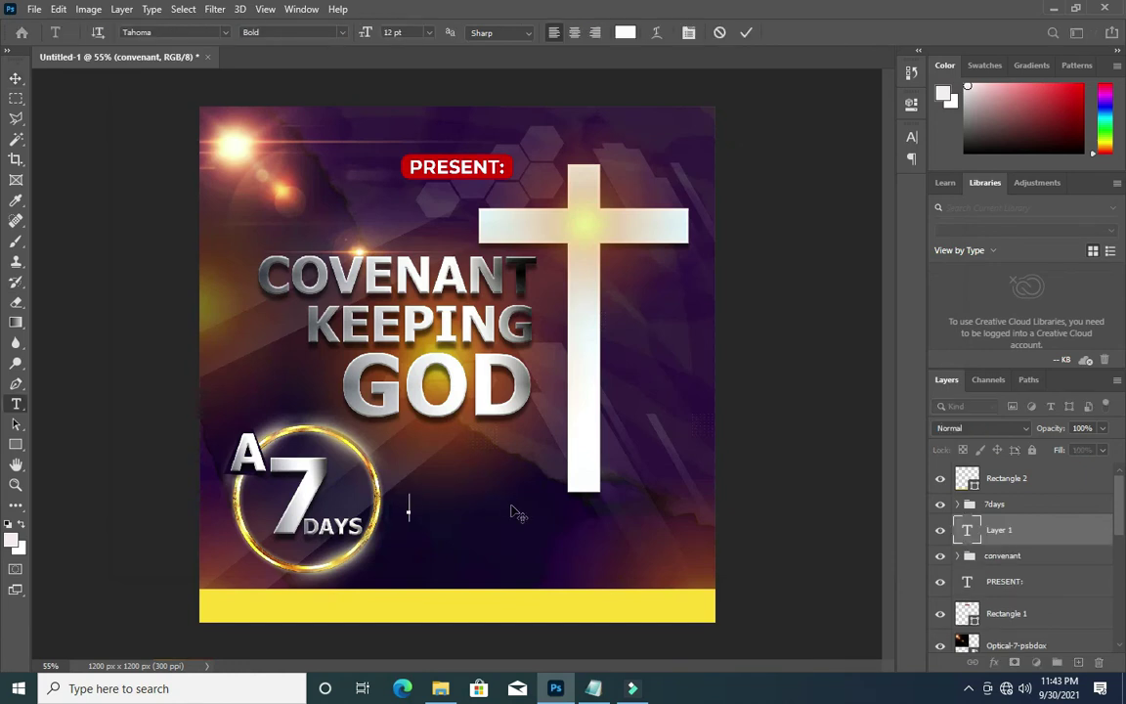
key(ctrl+v)
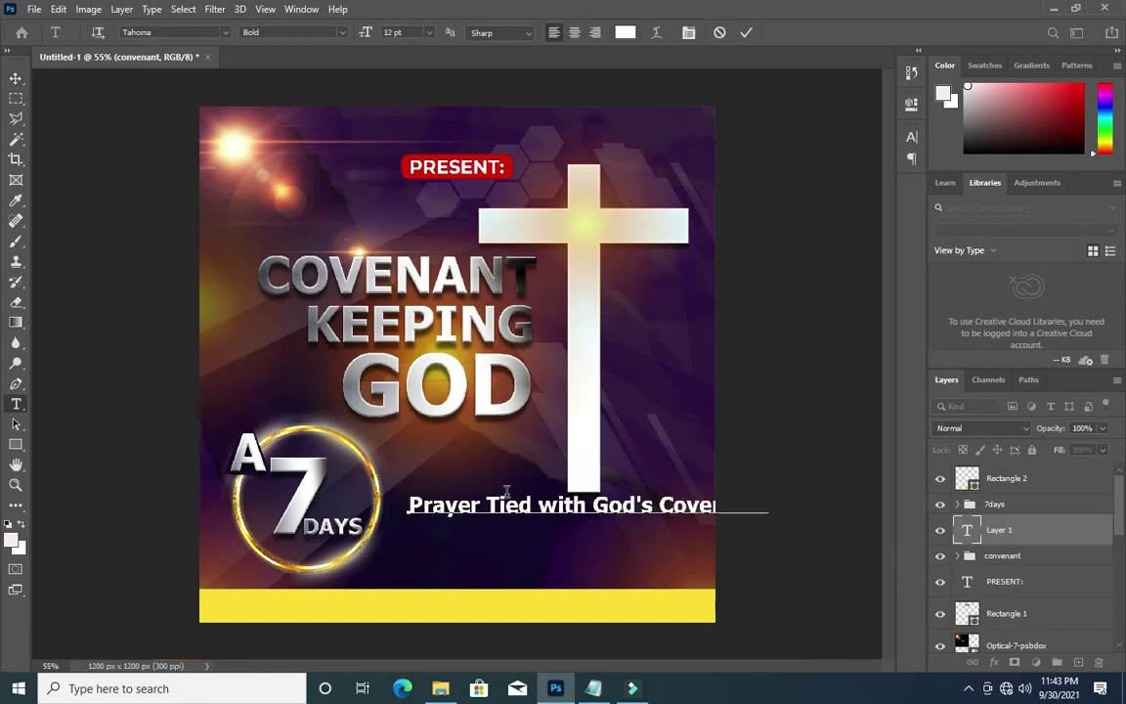
click(745, 33)
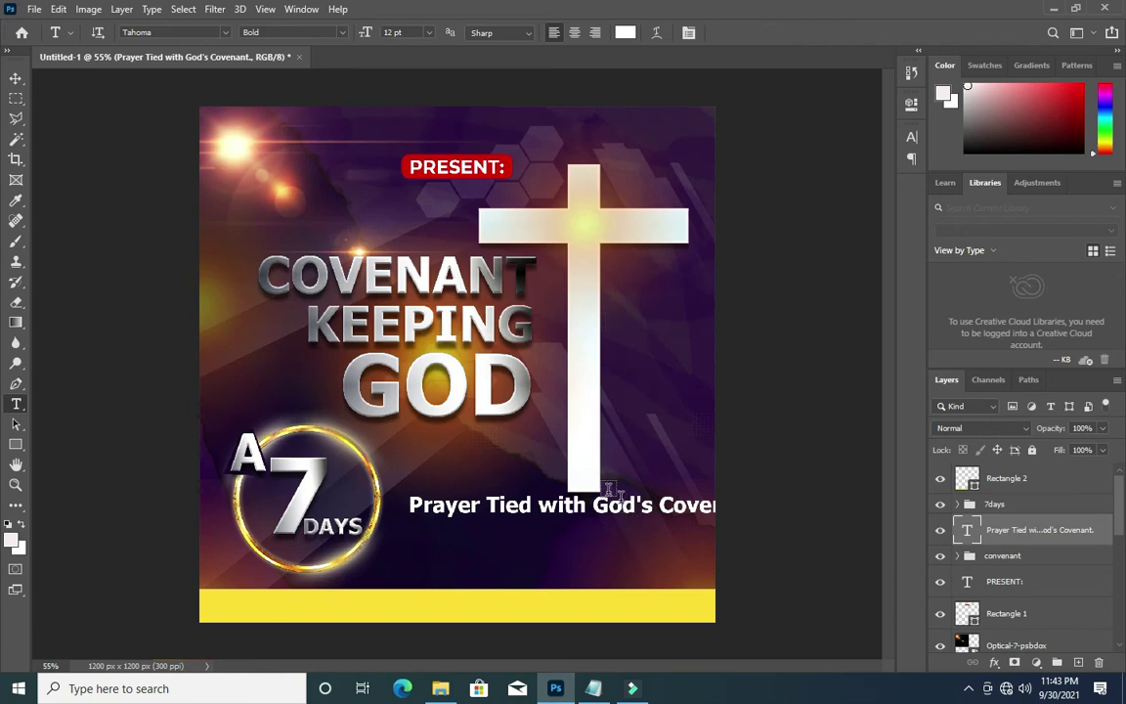
click(15, 80)
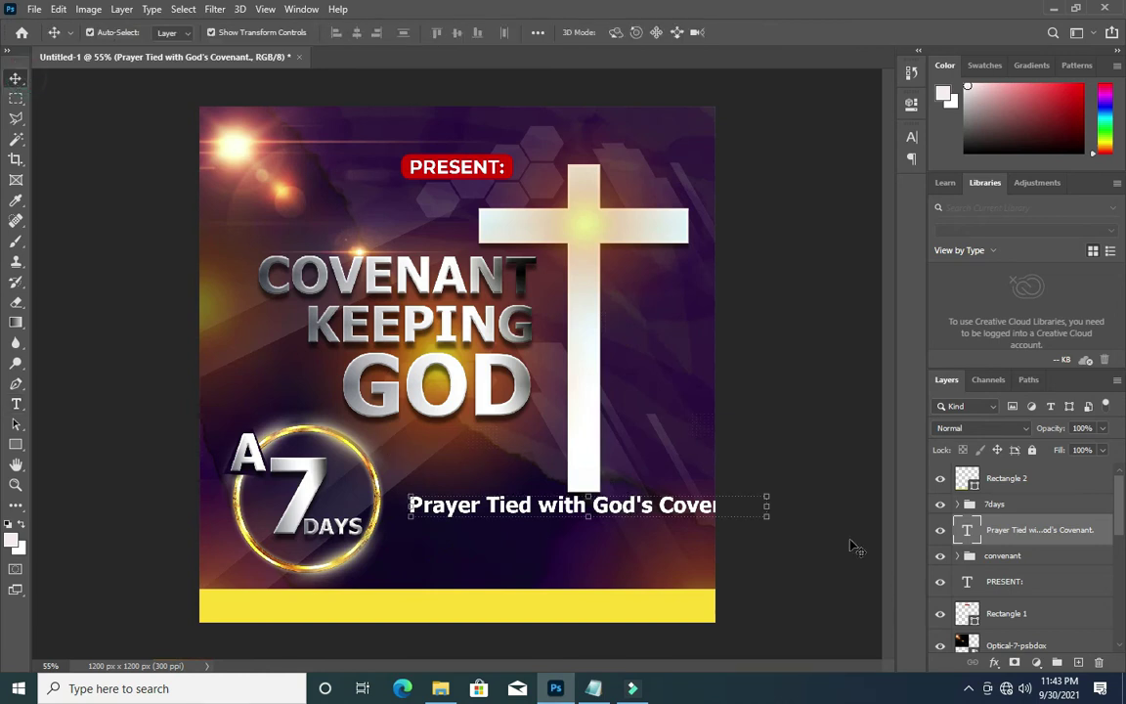
drag(767, 518, 682, 515)
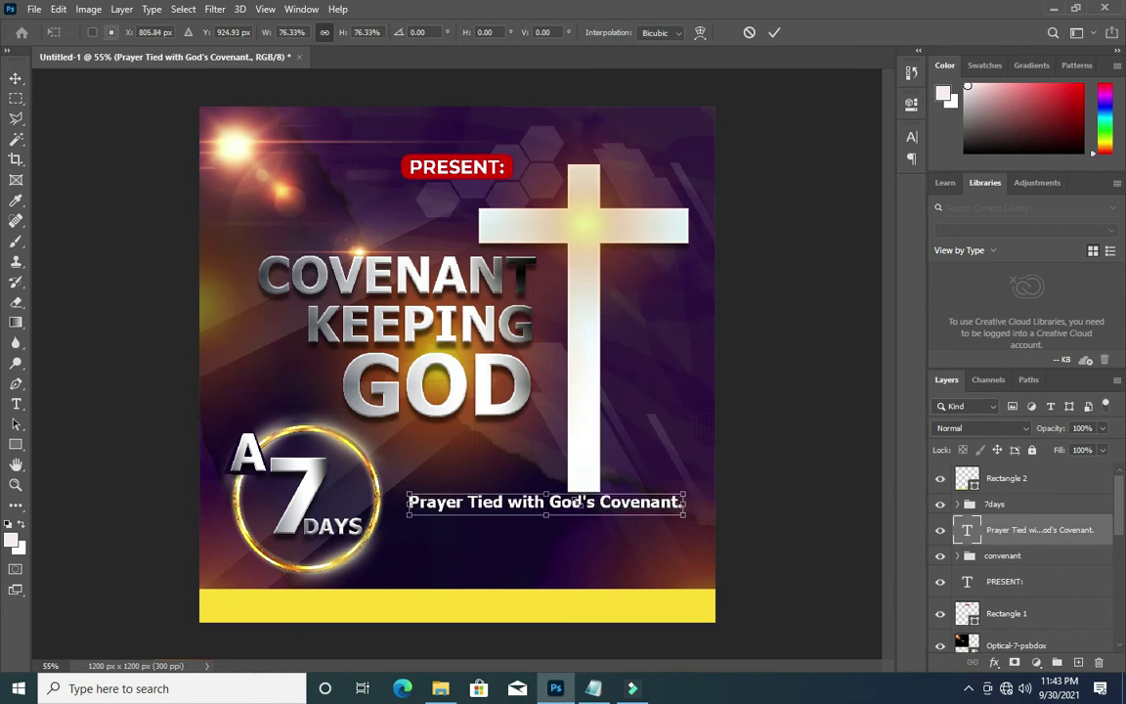
drag(578, 502, 570, 535)
key(Return)
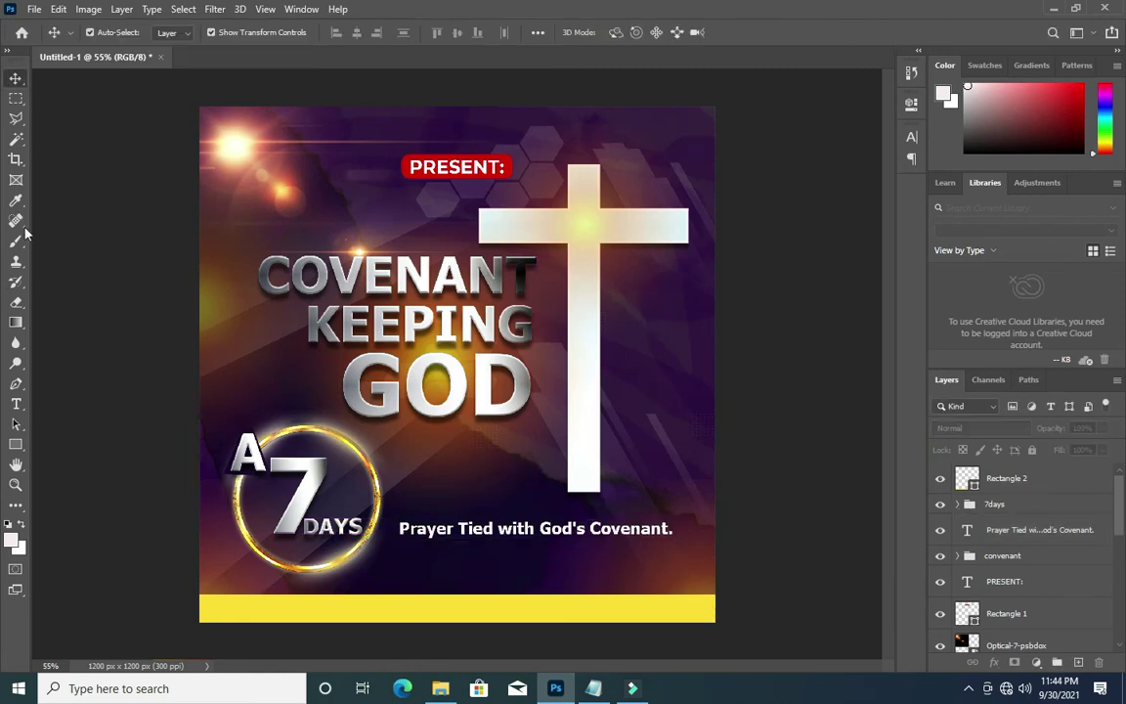
- Paste the two prayer lines as smaller text below the tagline
click(22, 401)
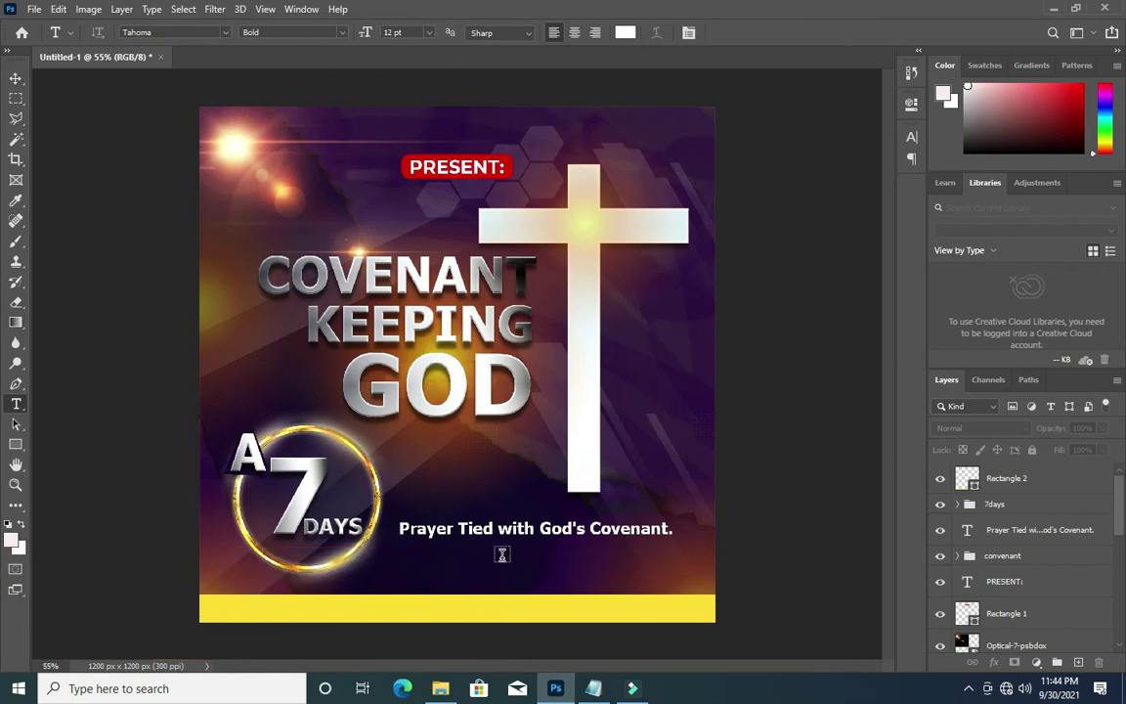
click(395, 554)
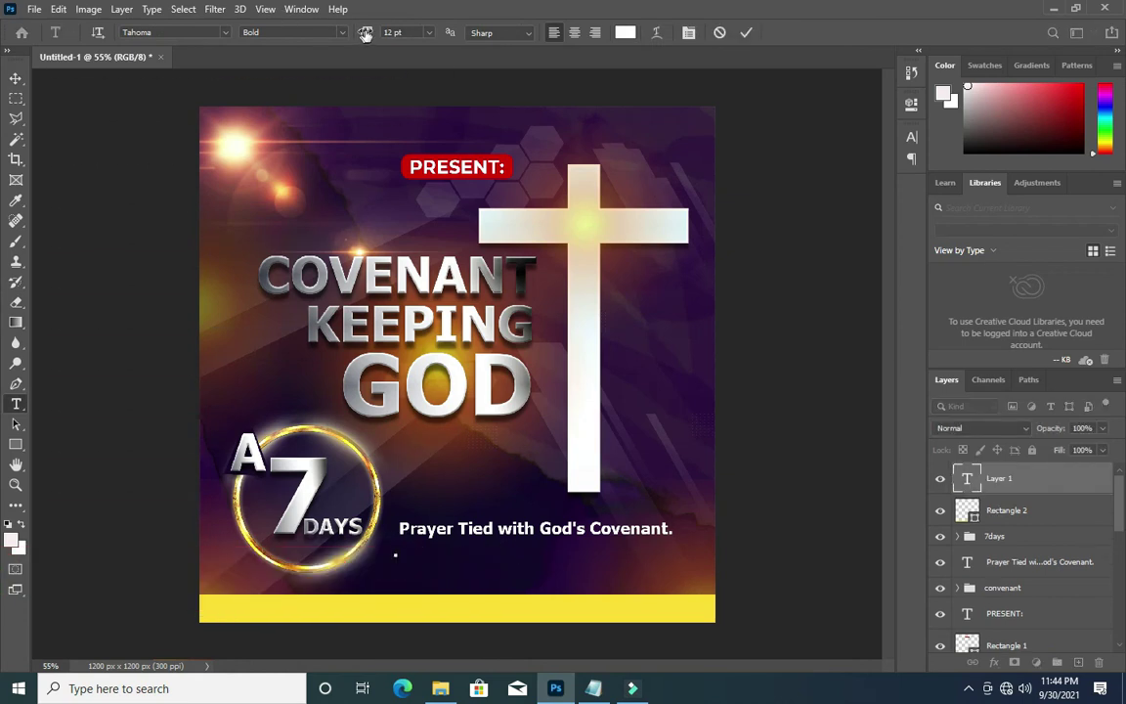
mouse_move(364, 34)
mouse_down()
mouse_move(337, 34)
mouse_move(368, 34)
mouse_up()
text(Along with fasting and prayer as the Lord gives you the strength.)
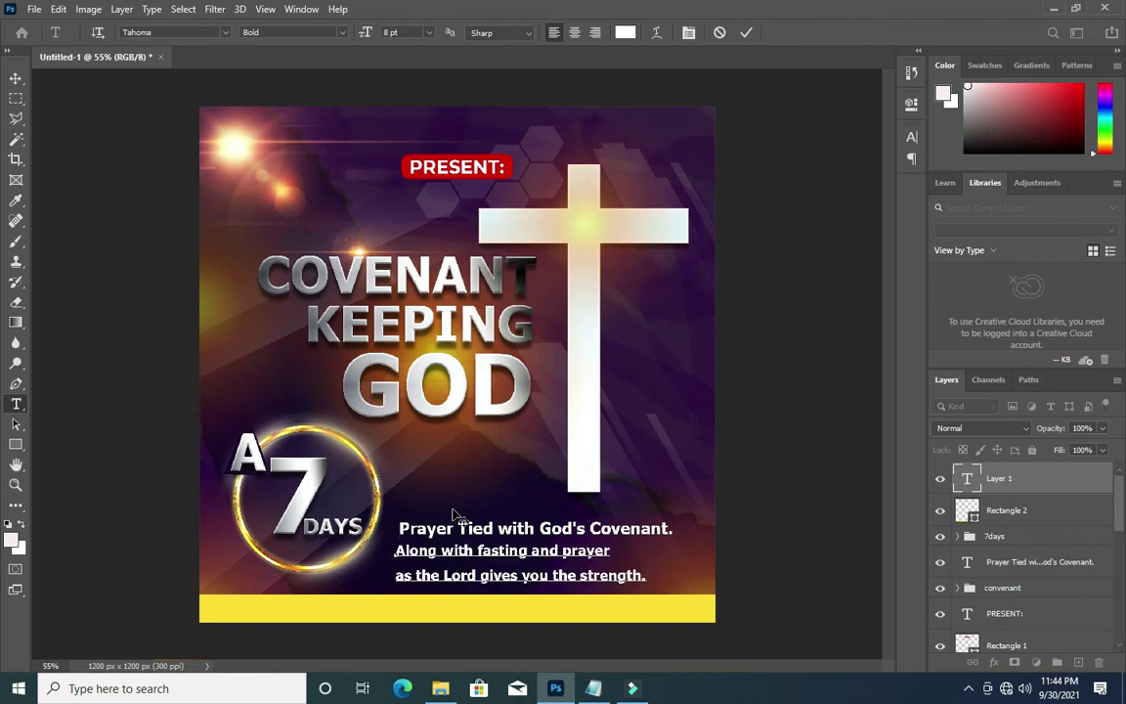
click(746, 32)
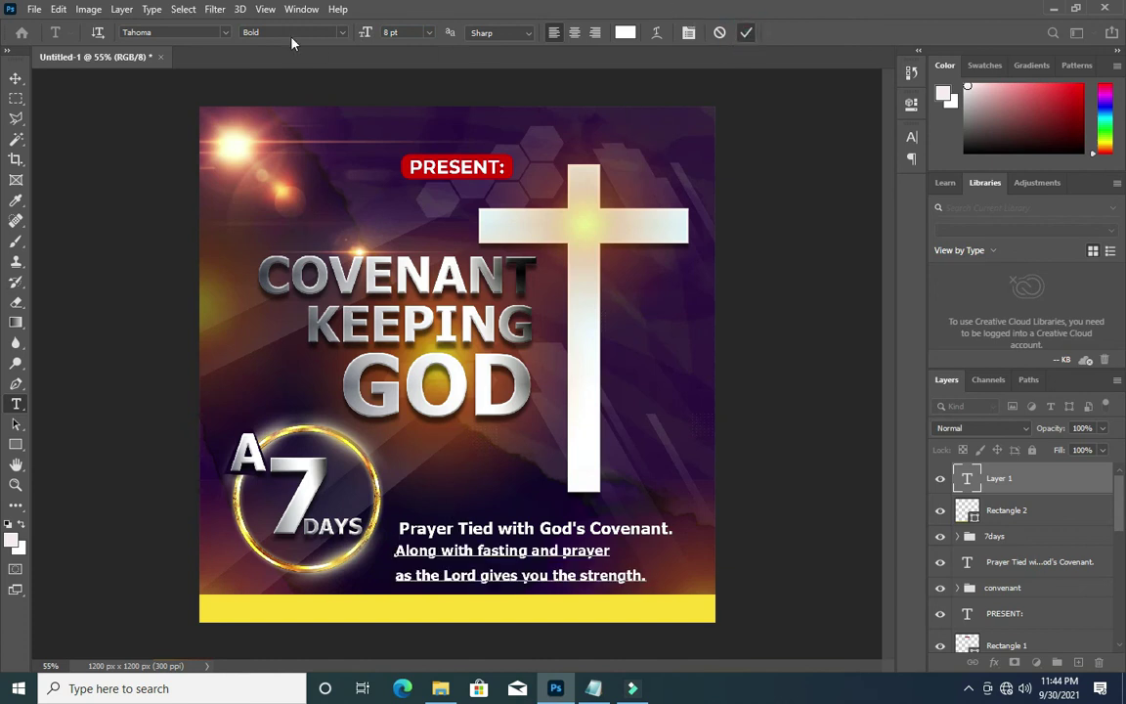
- Set the prayer lines to Montserrat Regular with 10 pt leading
click(225, 34)
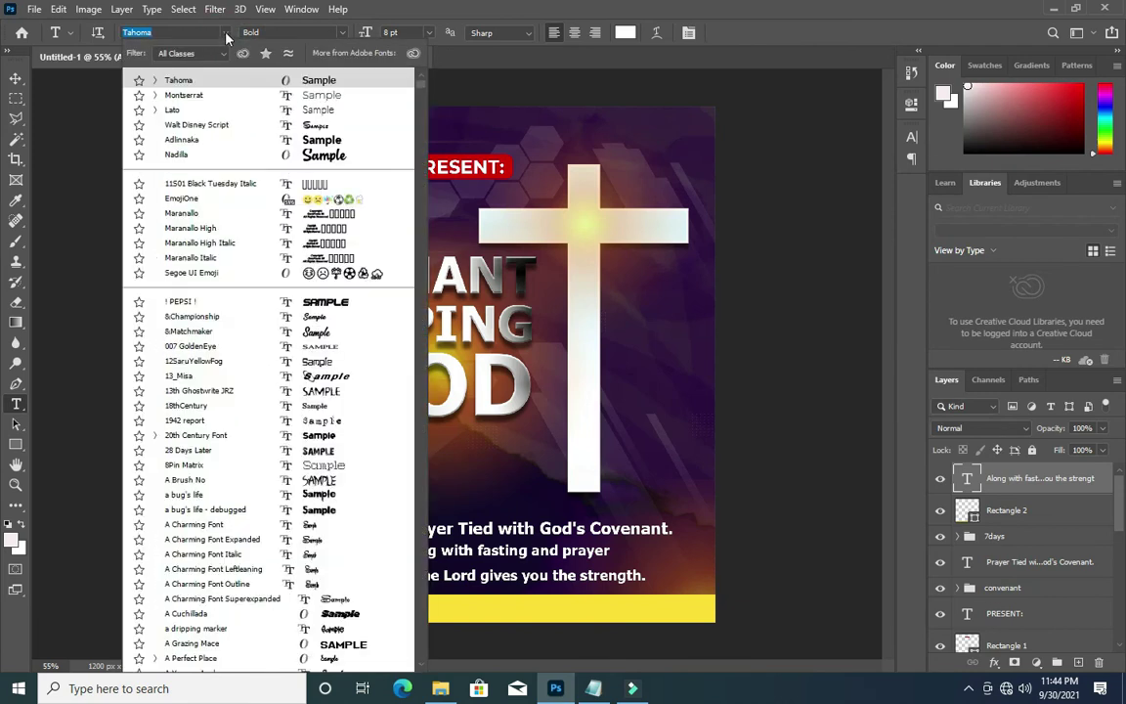
click(185, 96)
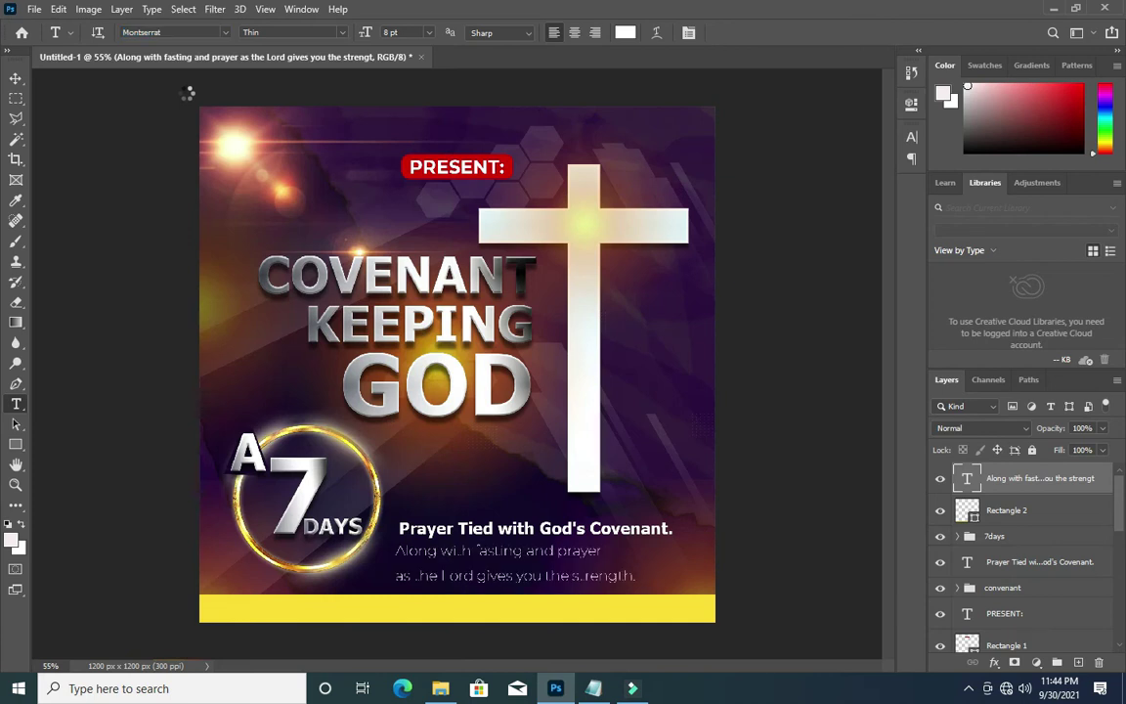
click(342, 33)
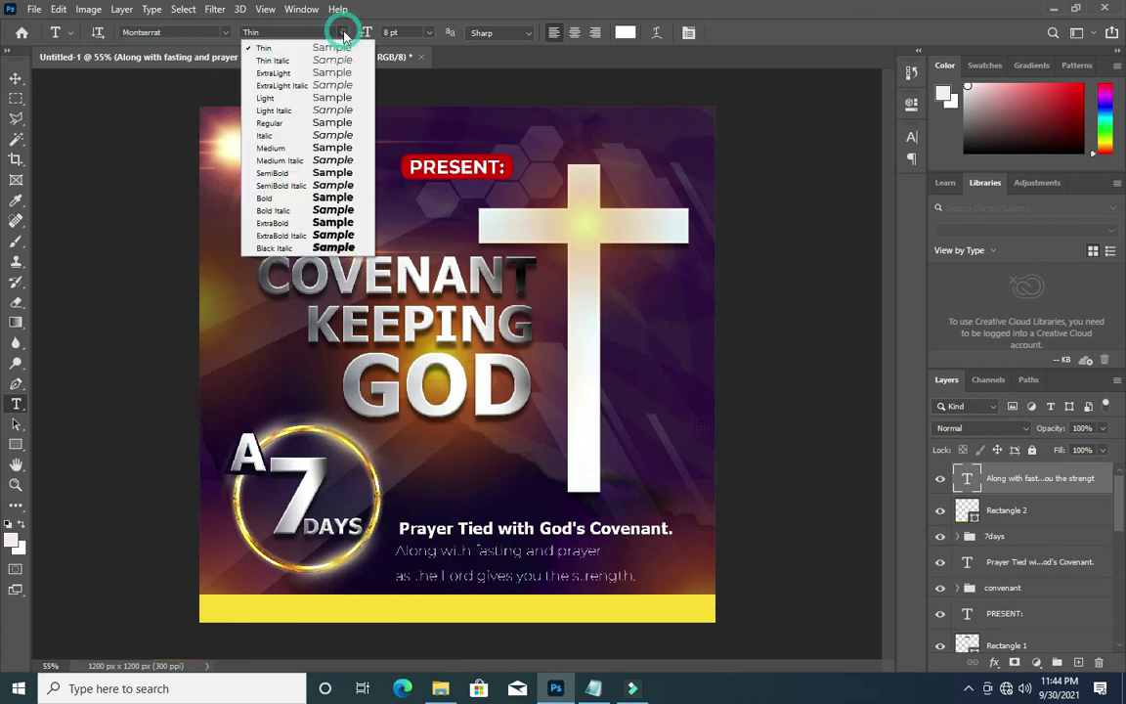
click(270, 122)
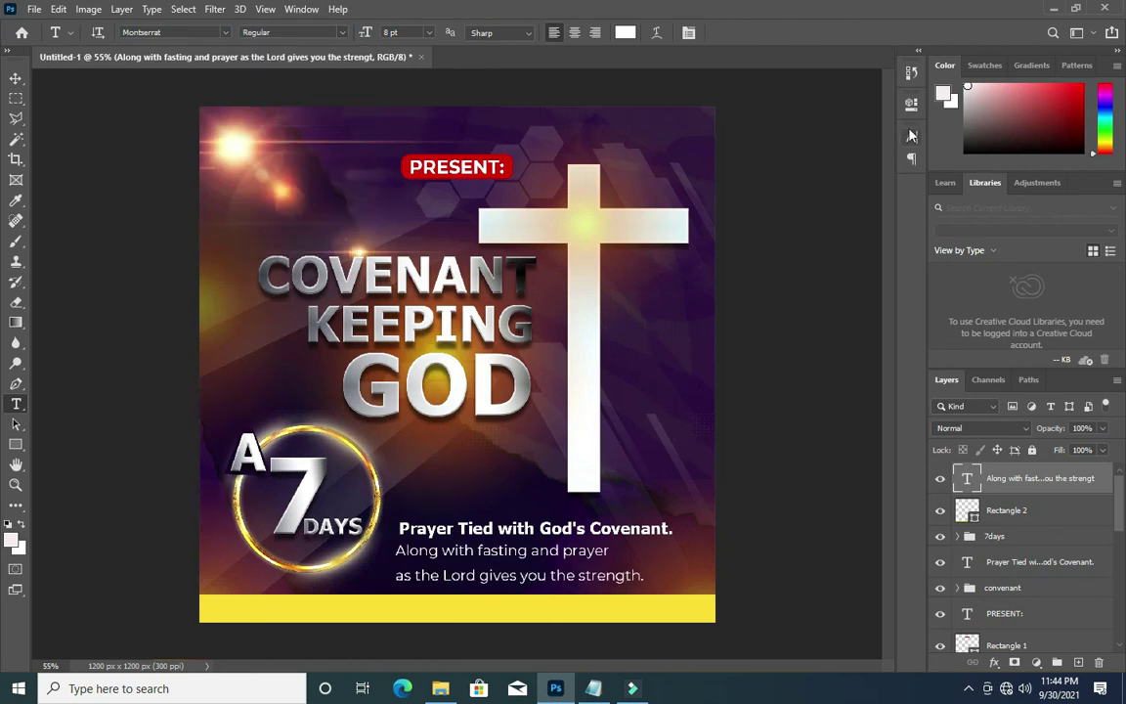
key(ctrl+t)
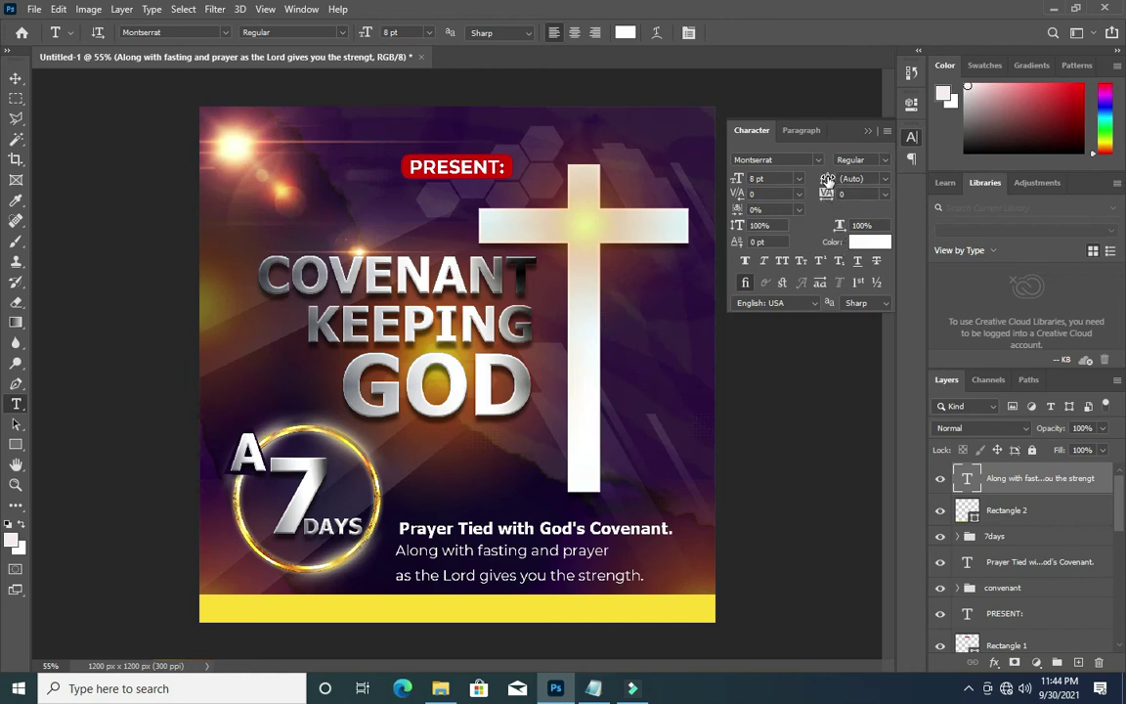
drag(827, 180, 824, 178)
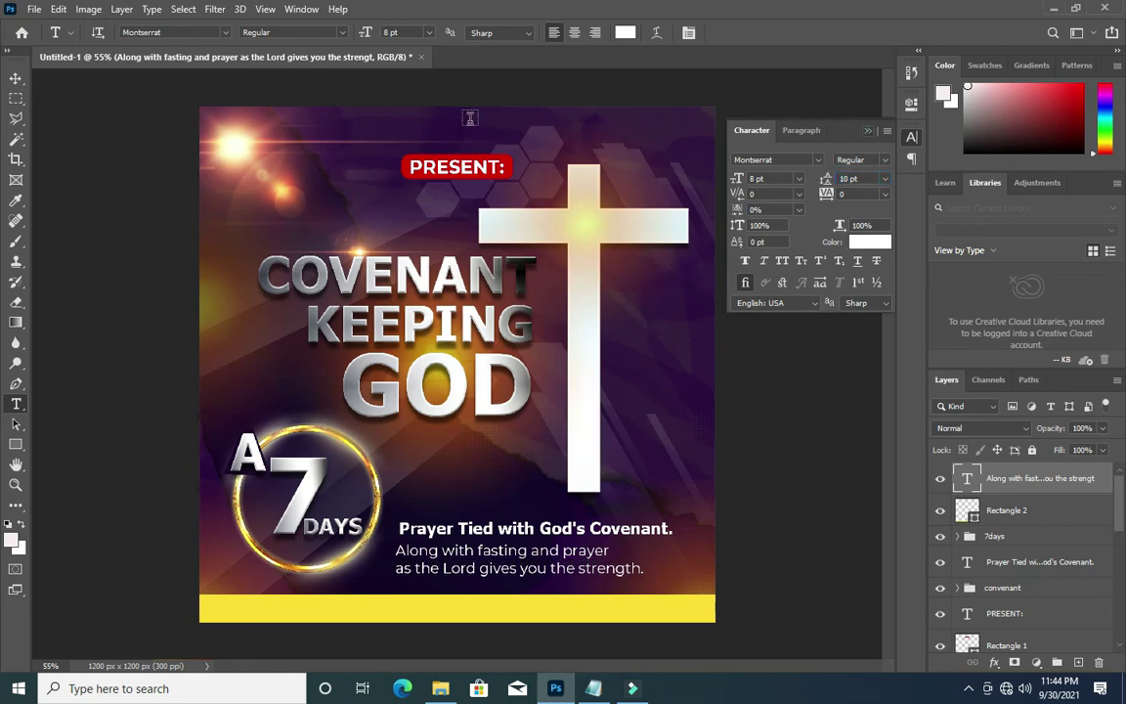
click(869, 133)
- Scale the two-line prayer text block down to about 88%
key(v)
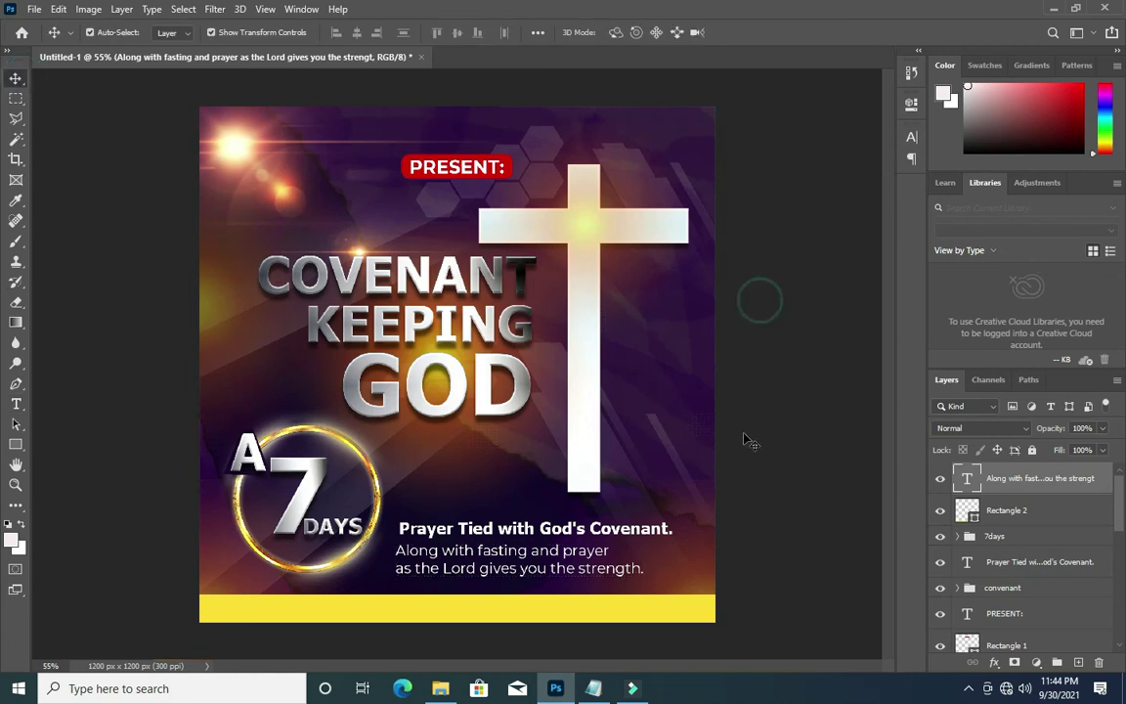
click(739, 445)
click(583, 551)
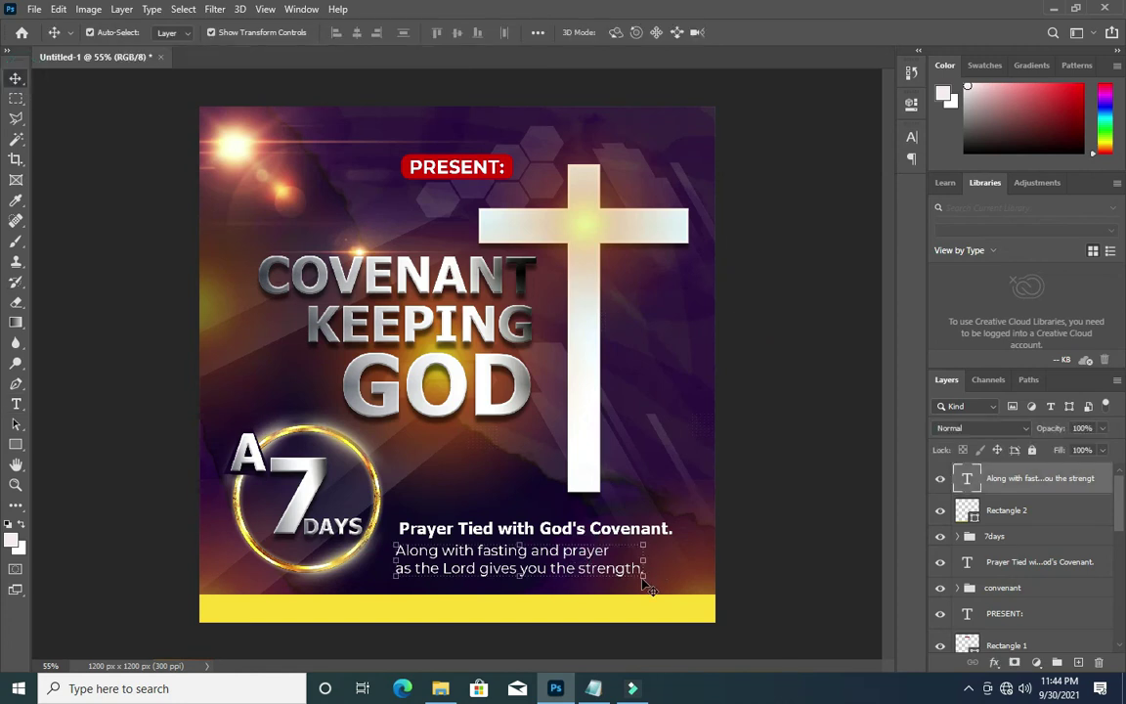
drag(644, 578, 617, 575)
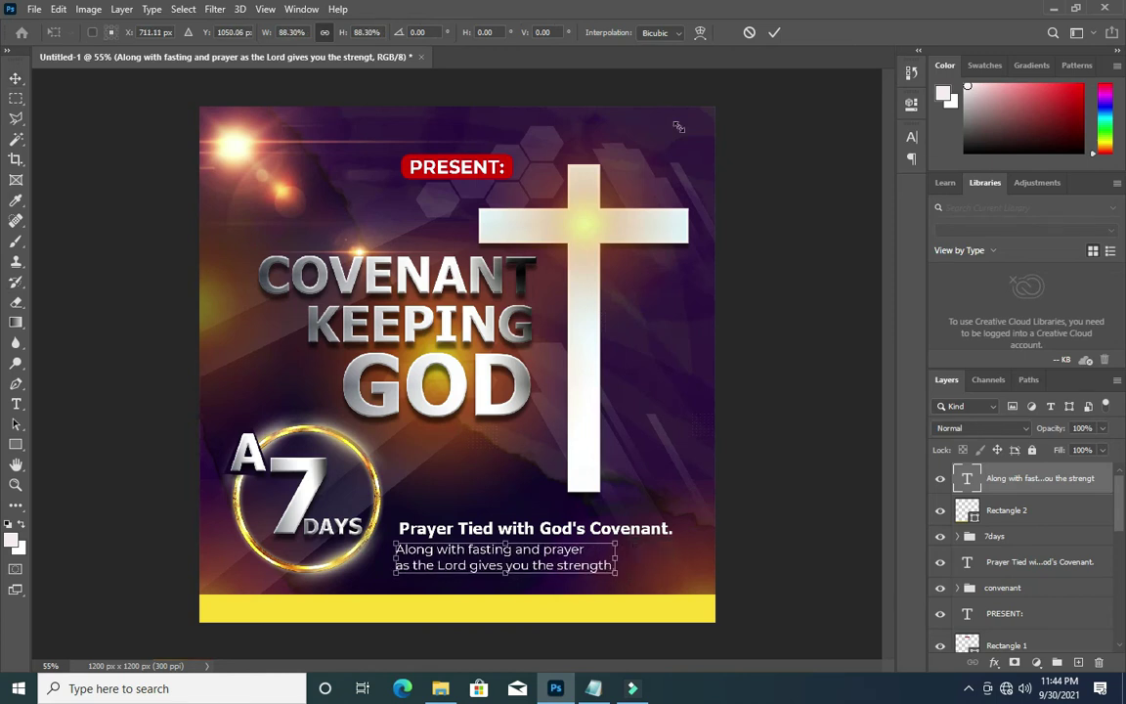
click(775, 33)
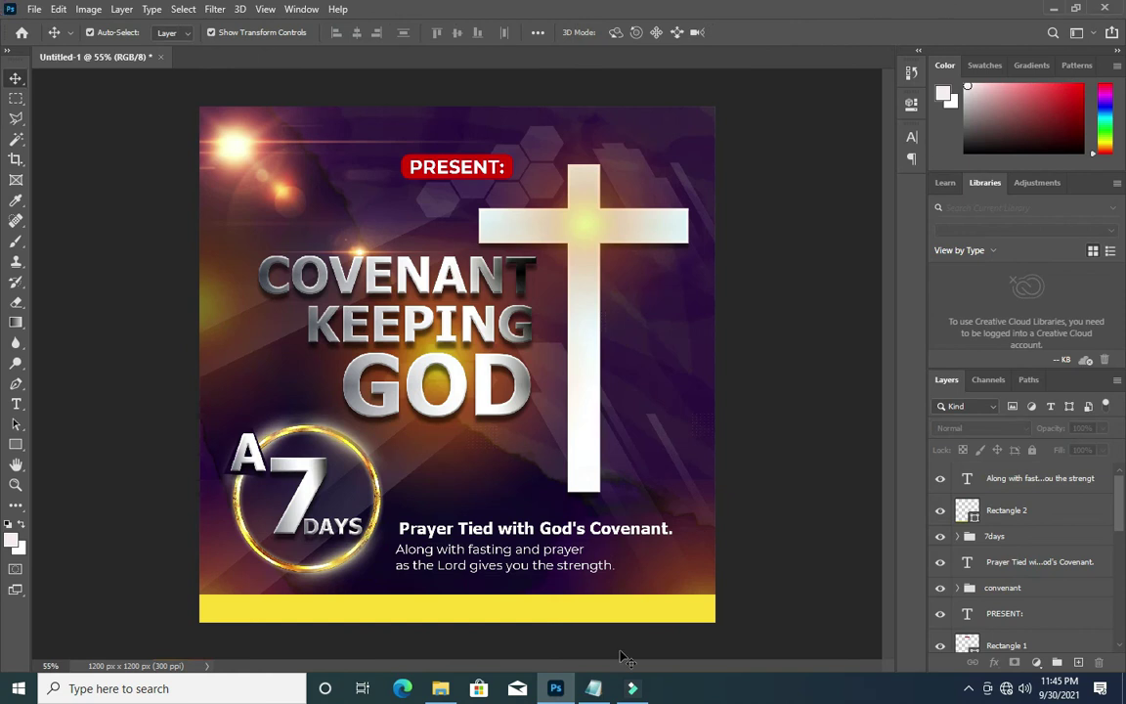
- Select the date '4th -10th' in the Notepad flyer notes
click(593, 688)
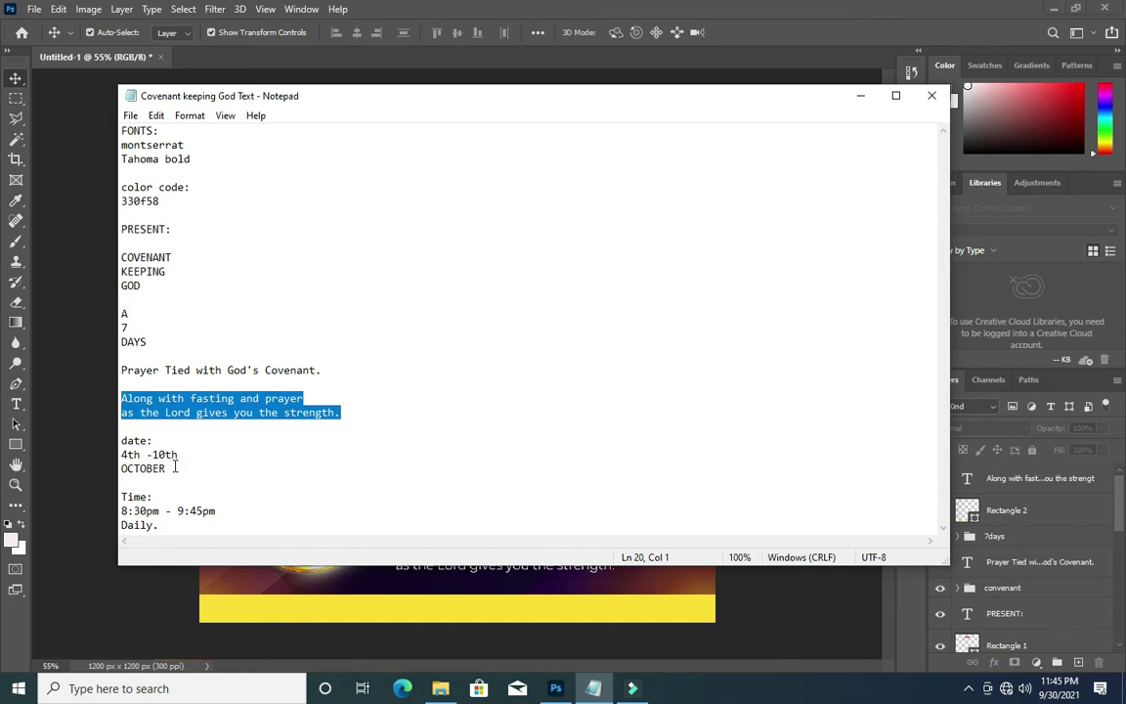
drag(182, 454, 124, 456)
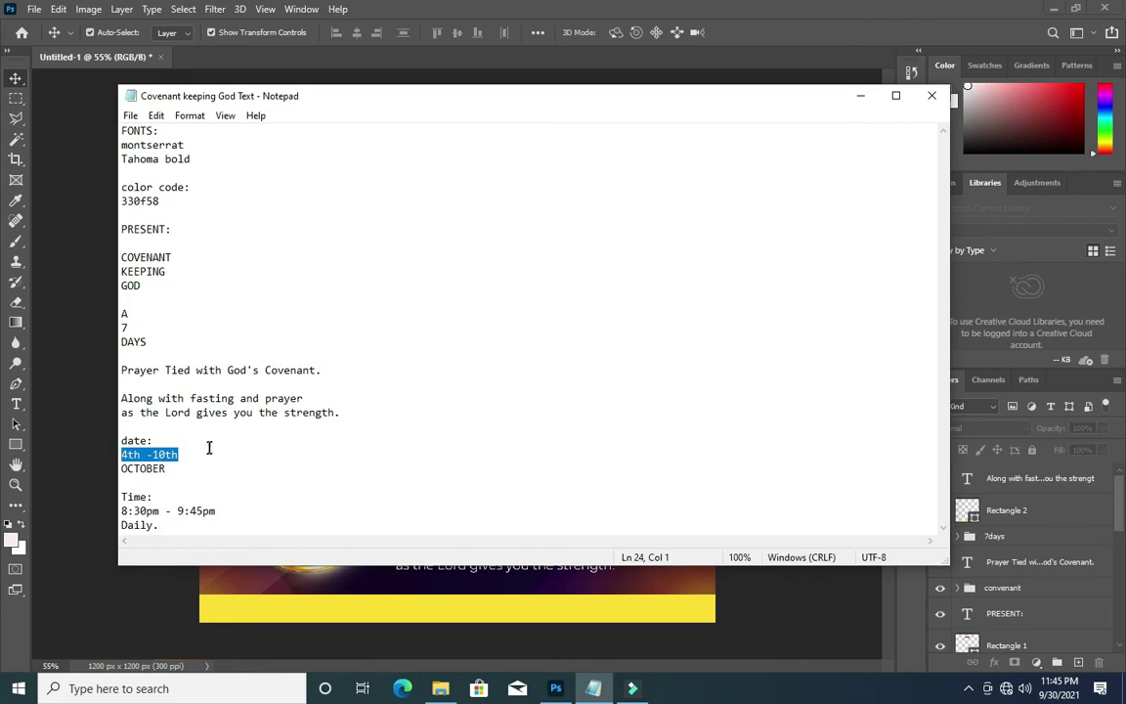
- Draw a 158×85 px rectangle with 13 px rounded corners beside the strength line
click(513, 616)
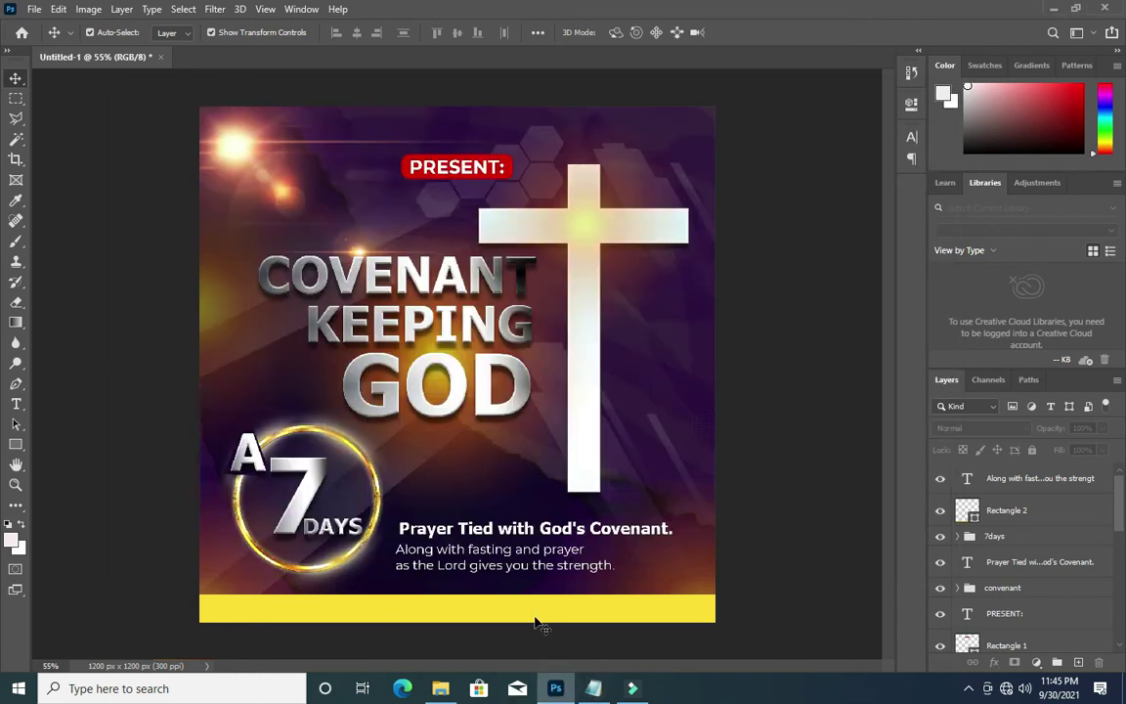
click(16, 446)
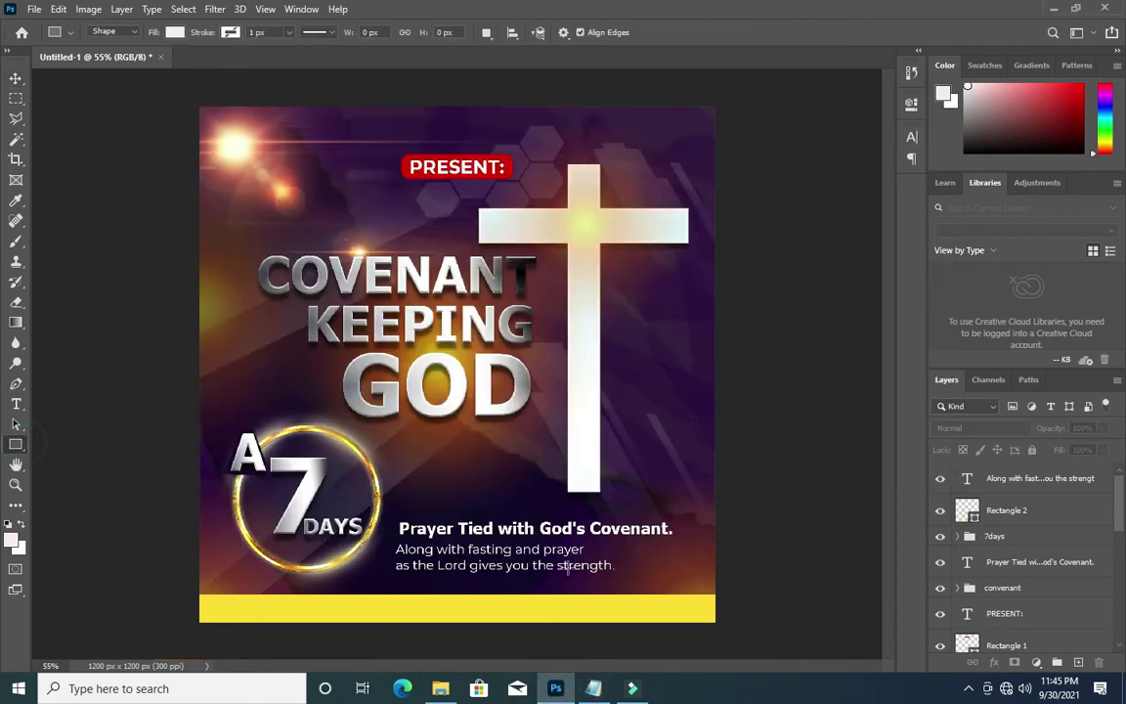
drag(626, 548, 694, 580)
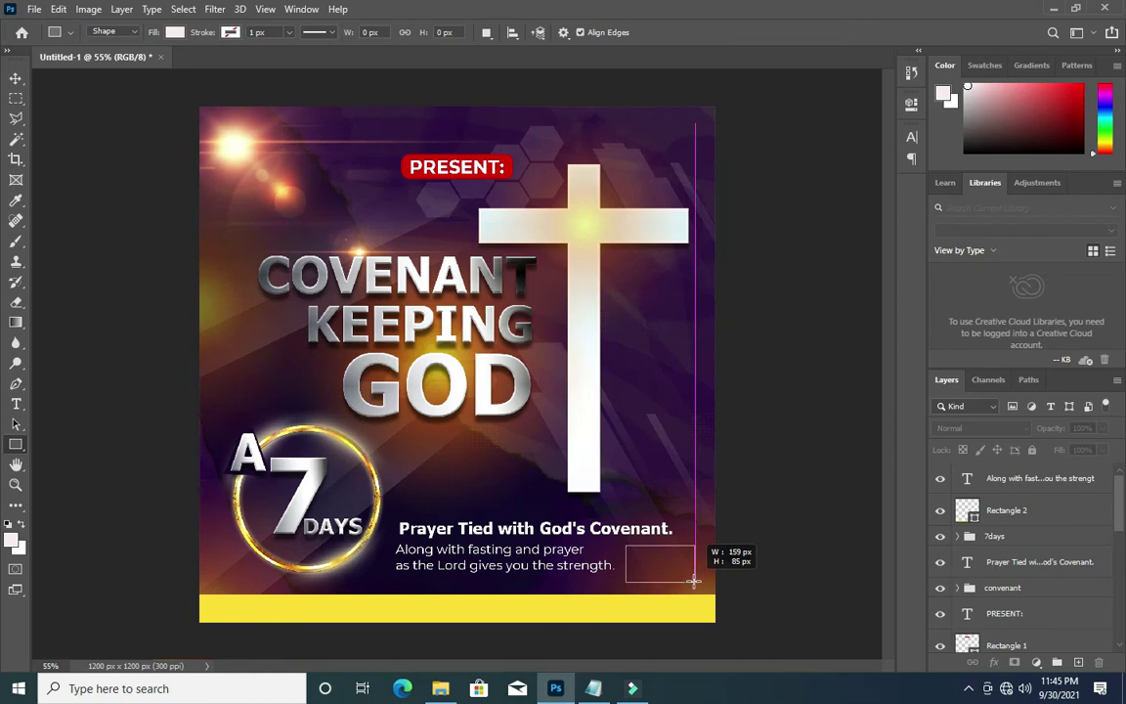
drag(694, 580, 693, 580)
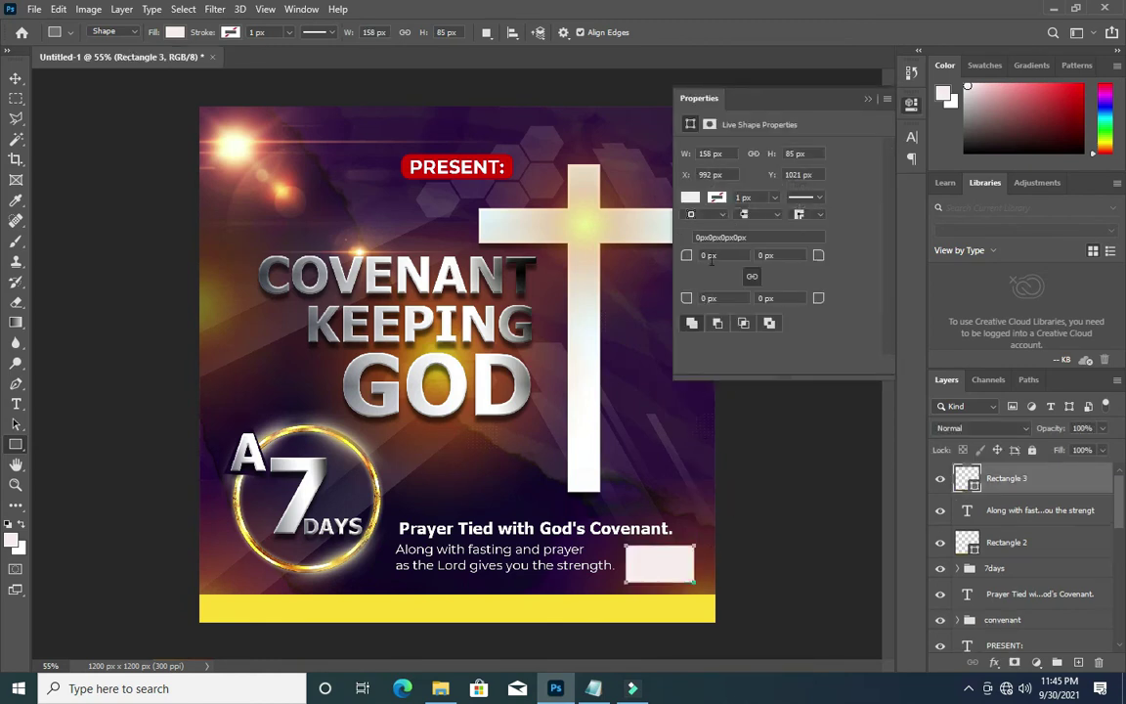
drag(817, 257, 825, 259)
click(750, 277)
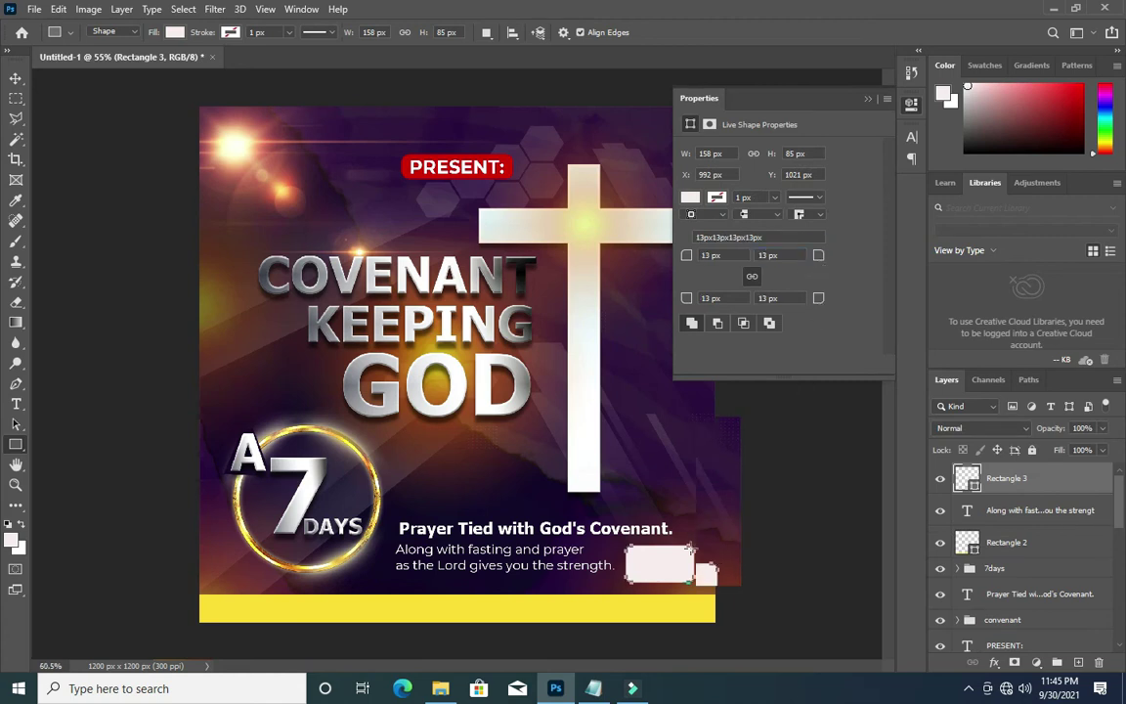
- Fill the rounded rectangle with red
scroll(630, 488, up, 2)
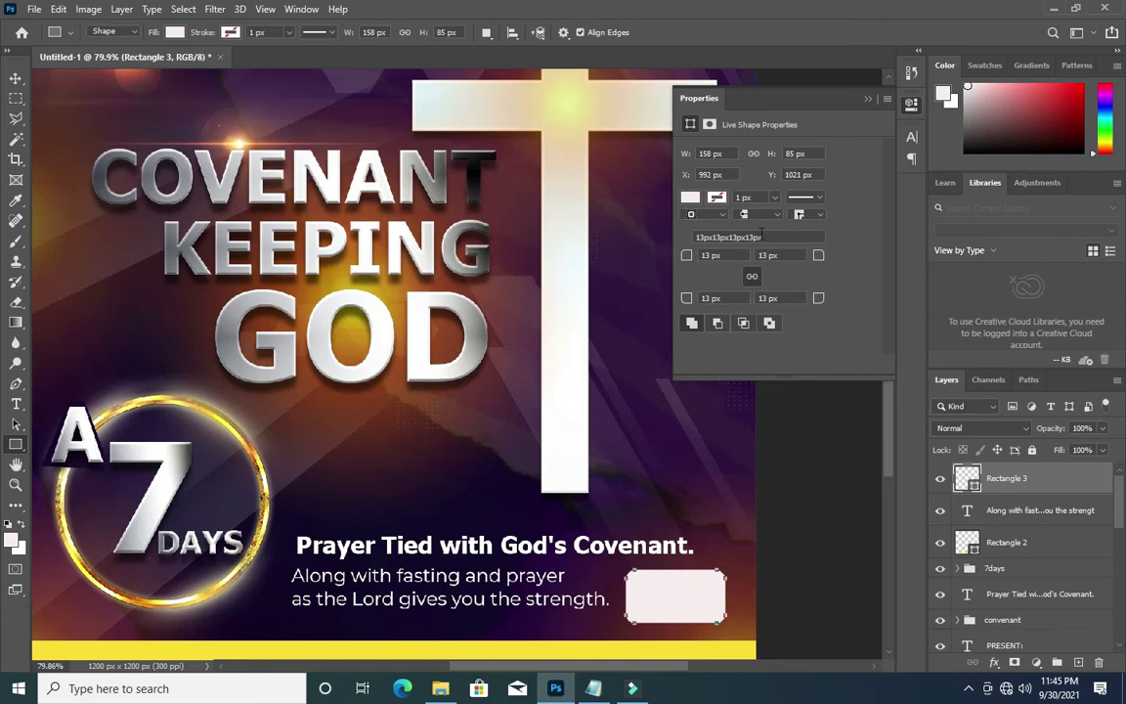
click(712, 198)
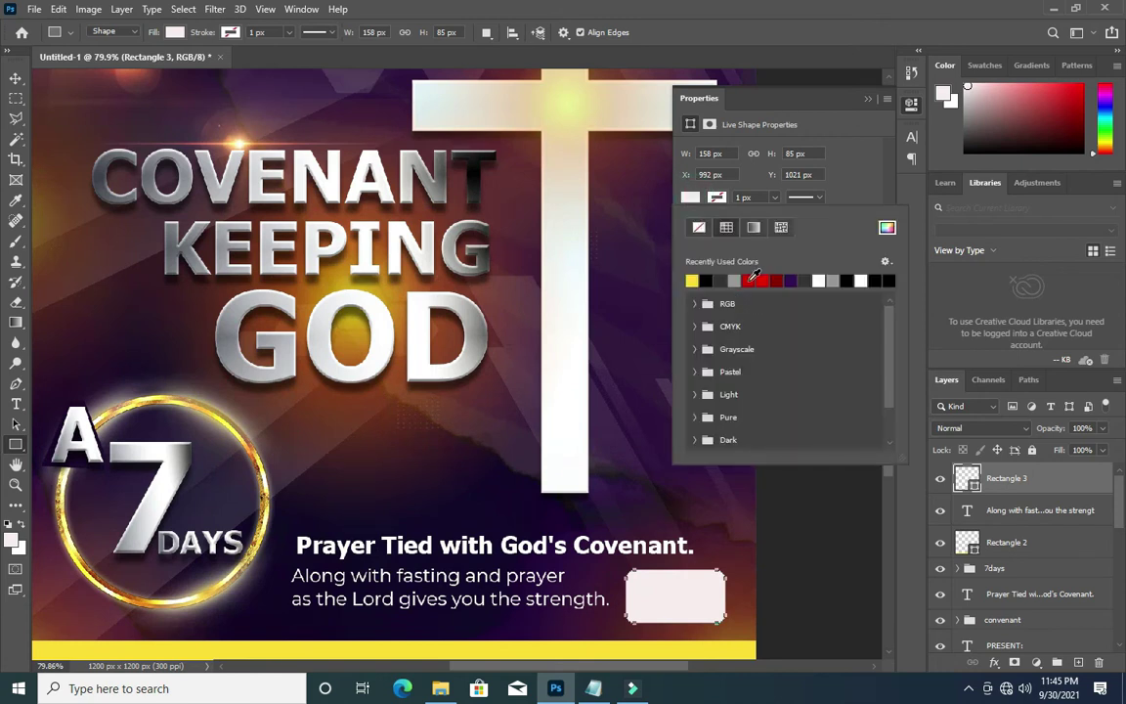
click(755, 281)
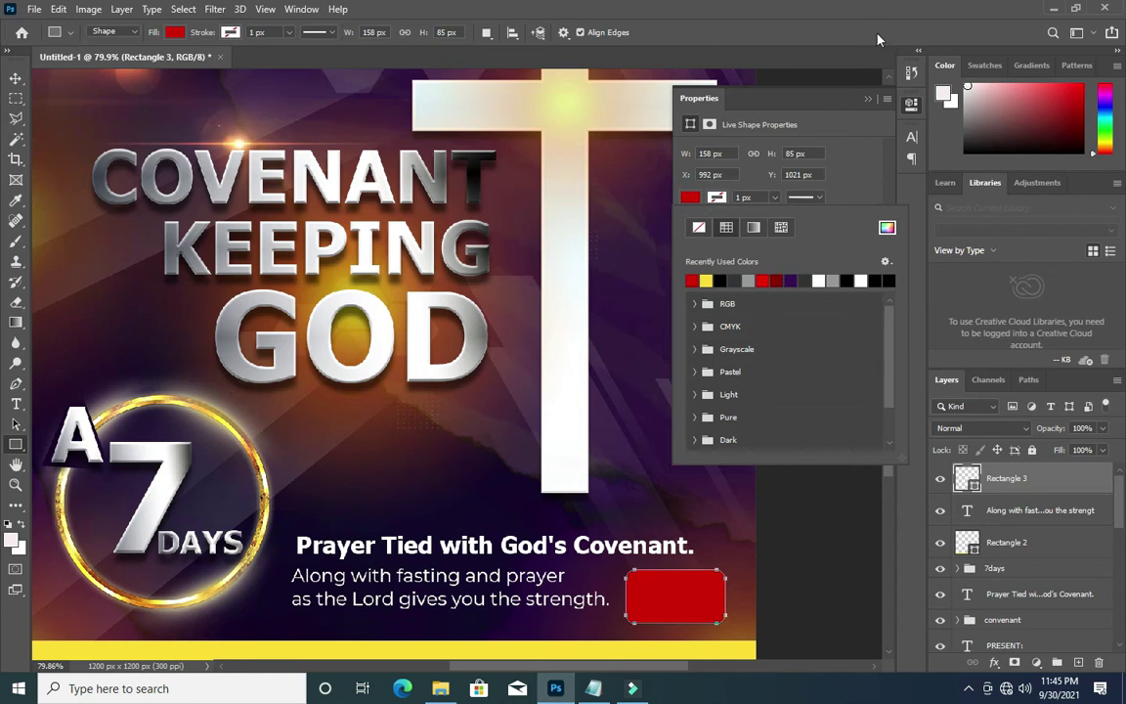
click(885, 100)
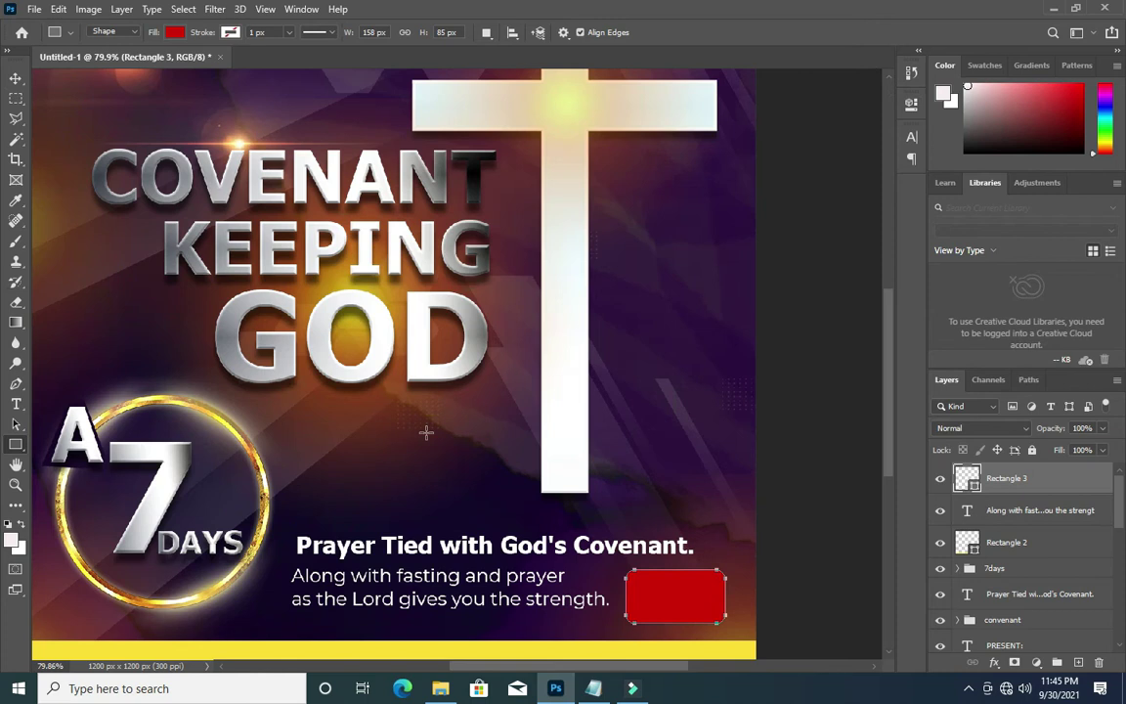
click(15, 78)
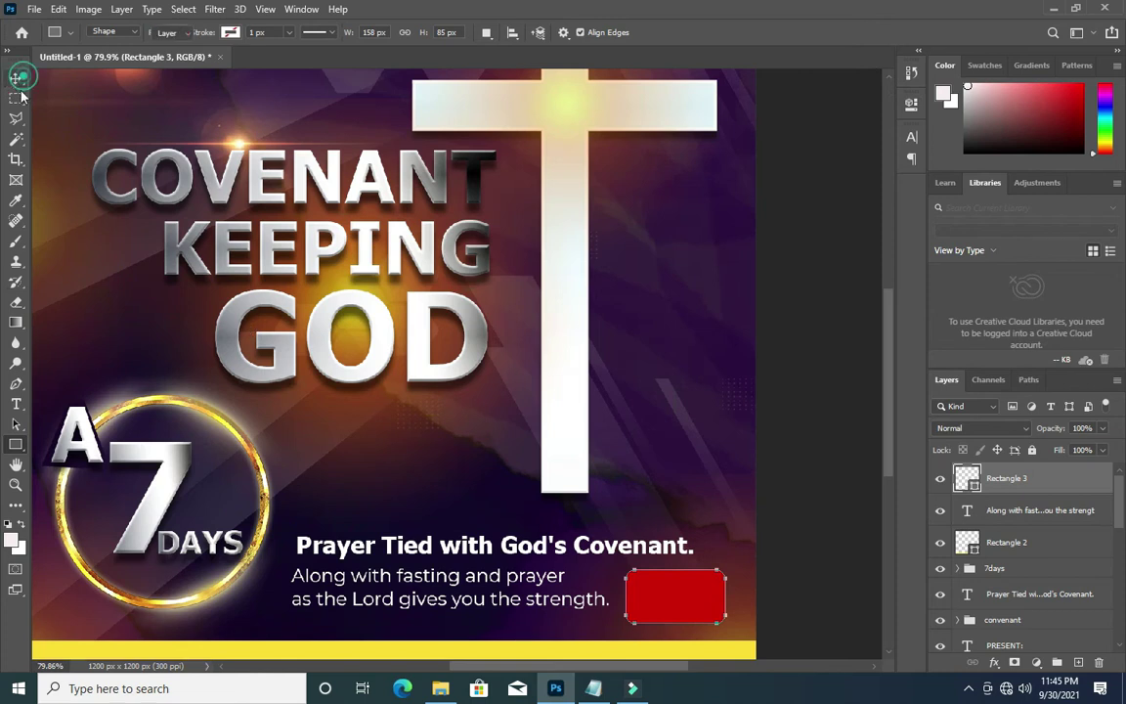
- Add the text '4th -10th' right of the cross and make it Bold
click(16, 403)
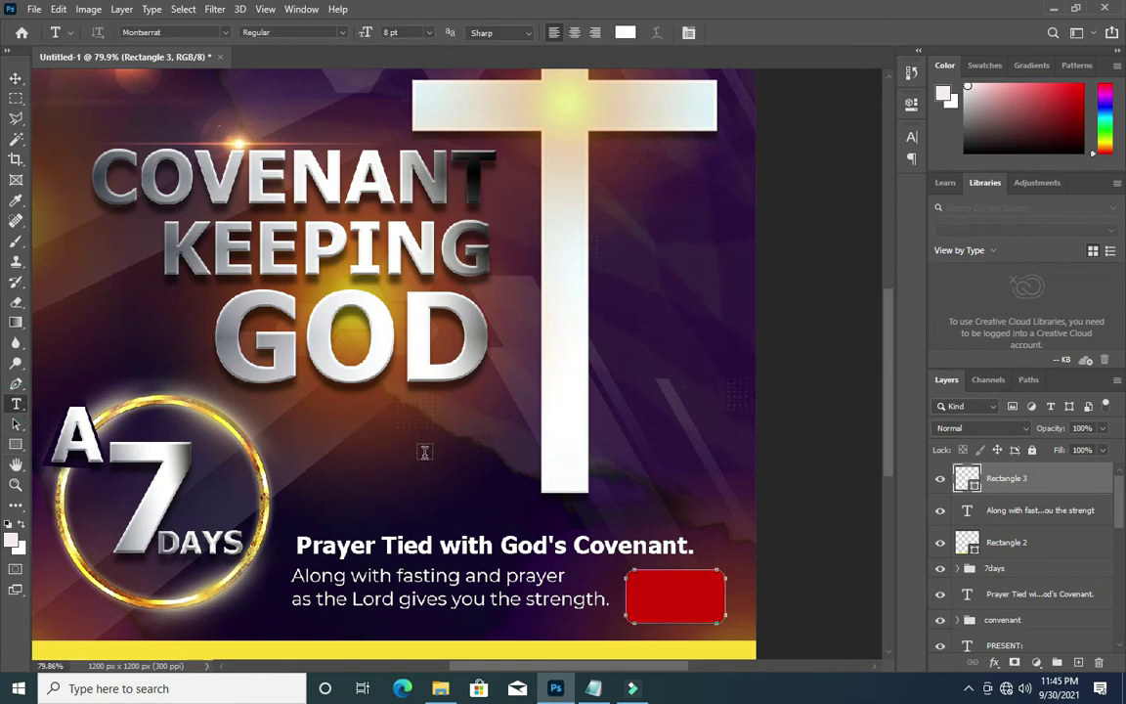
click(620, 373)
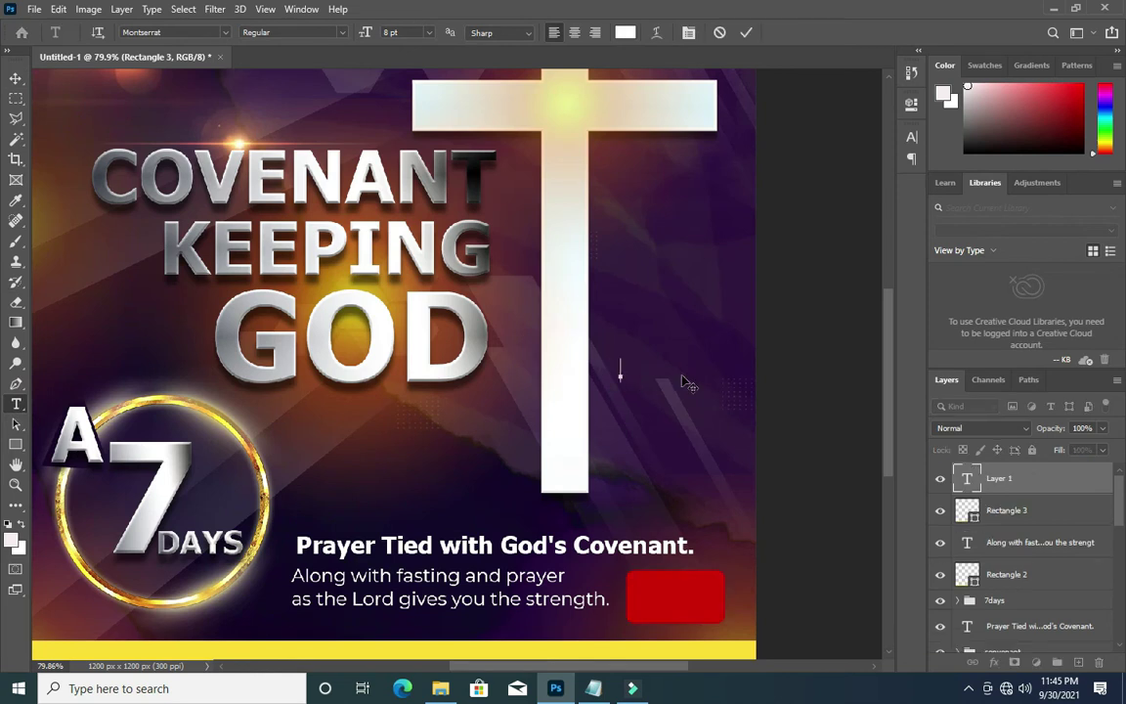
text(4th -10th)
click(746, 35)
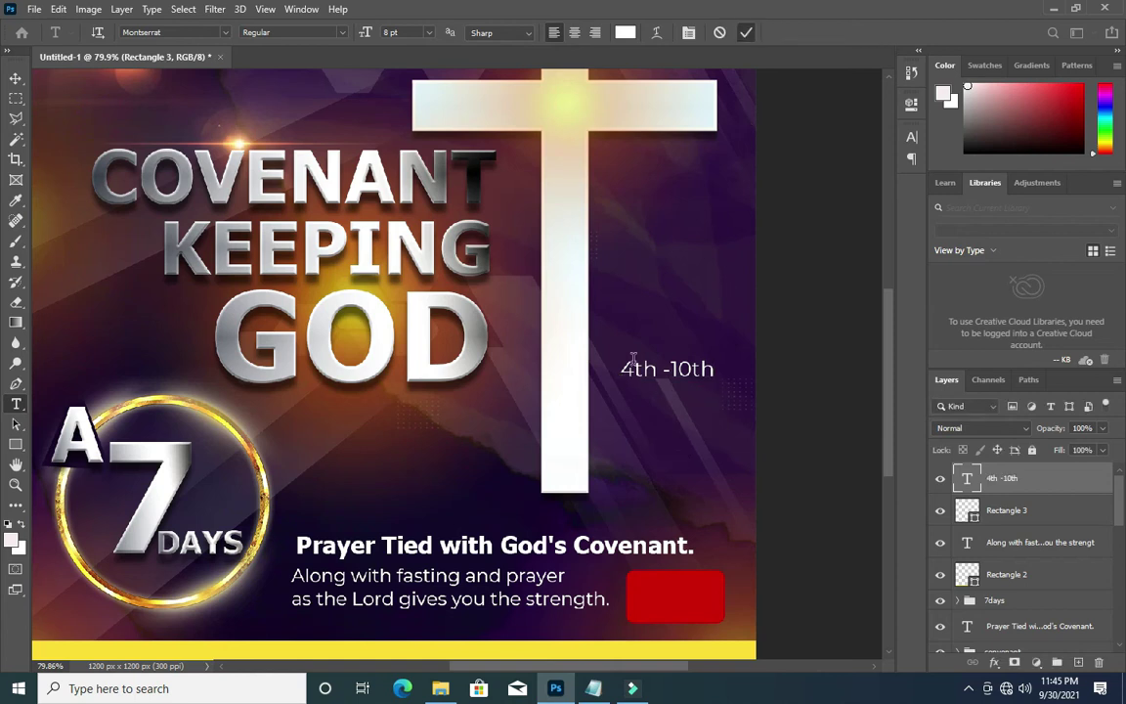
click(308, 31)
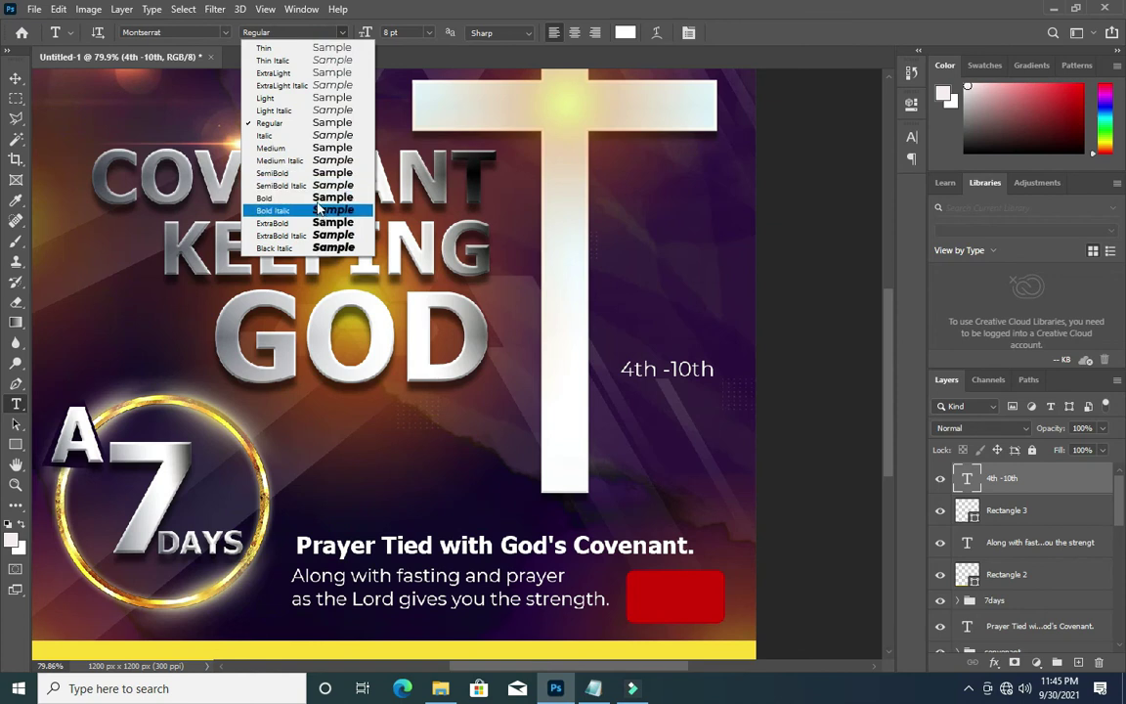
click(289, 198)
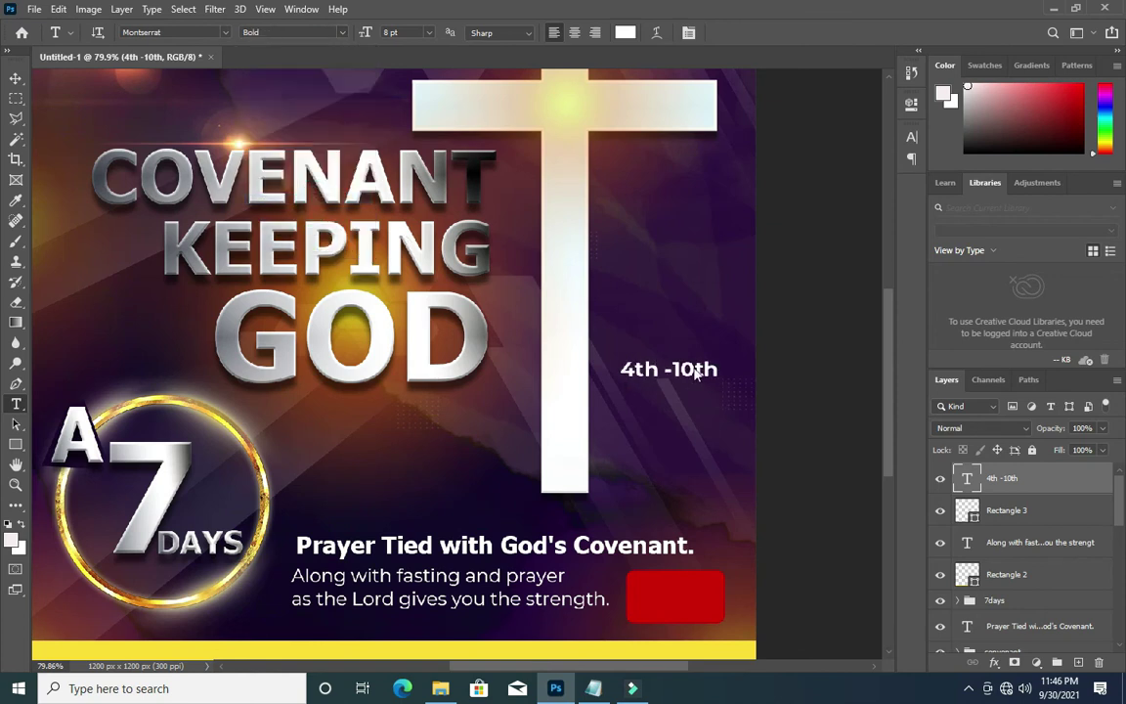
- Scale the '4th -10th' date into the red box and duplicate it just below
click(16, 78)
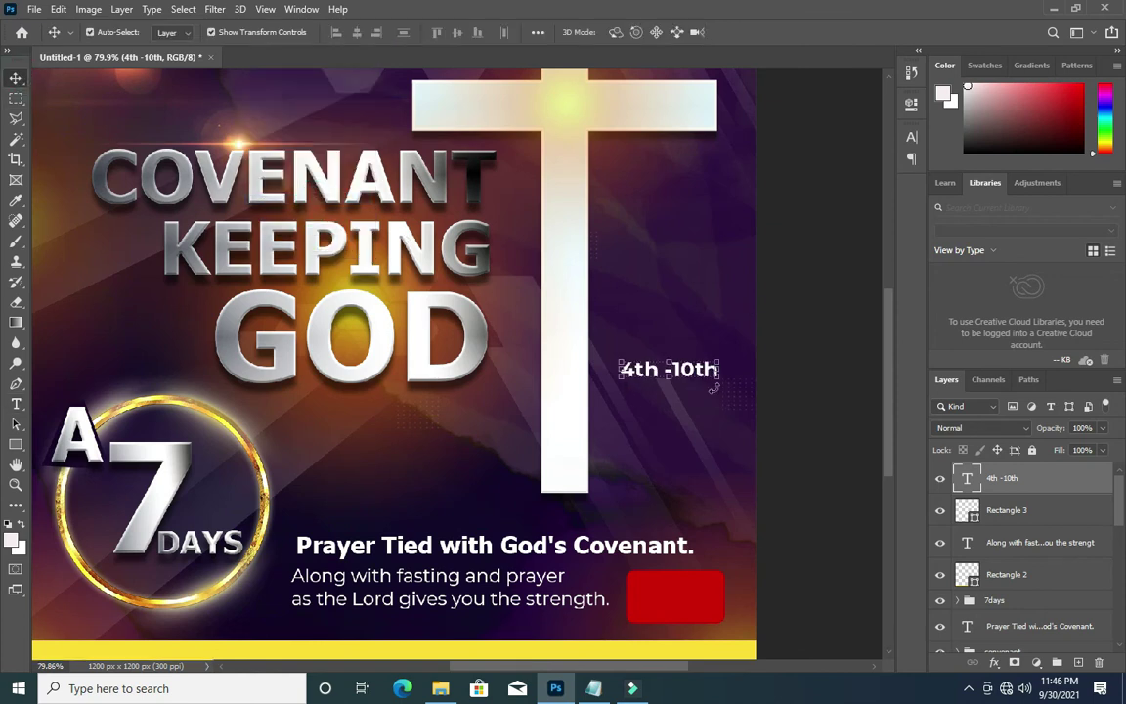
mouse_move(719, 374)
mouse_down()
mouse_move(700, 376)
mouse_move(693, 582)
mouse_up()
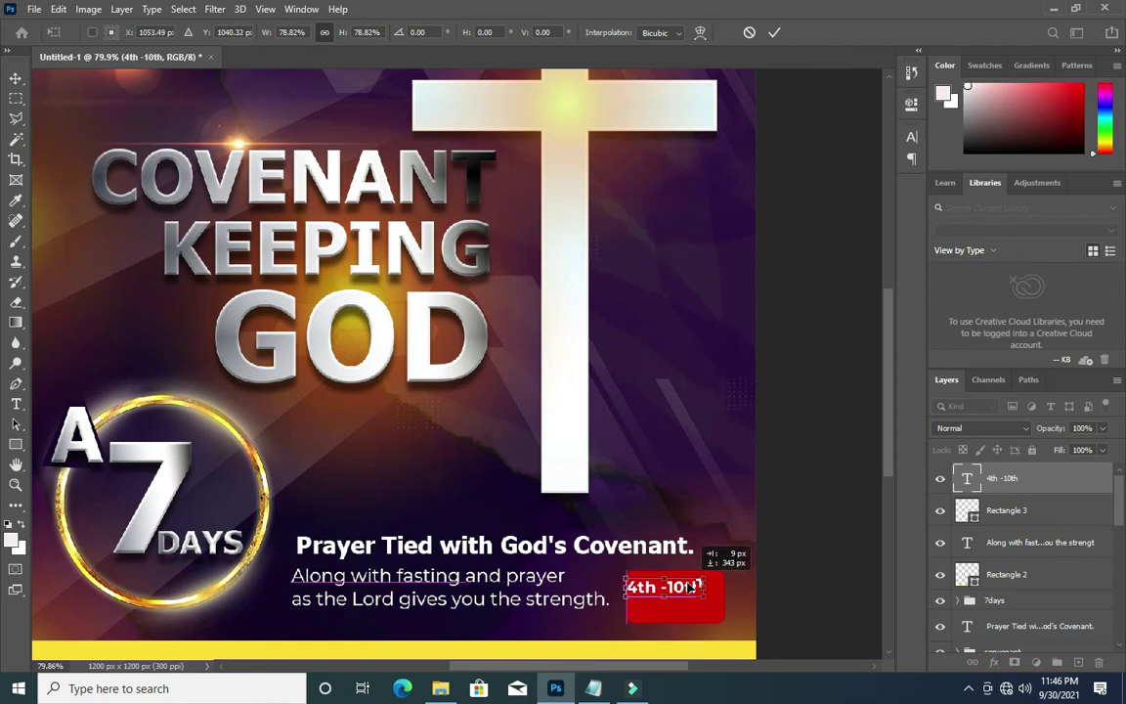
drag(691, 583, 706, 587)
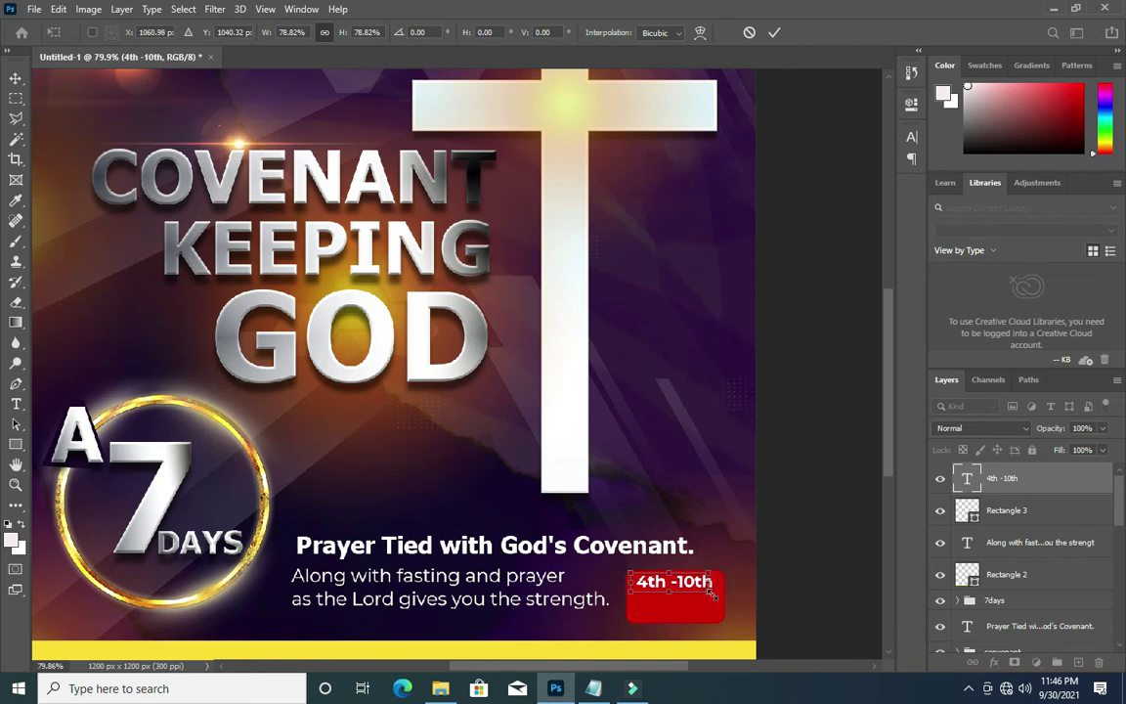
drag(707, 594, 718, 596)
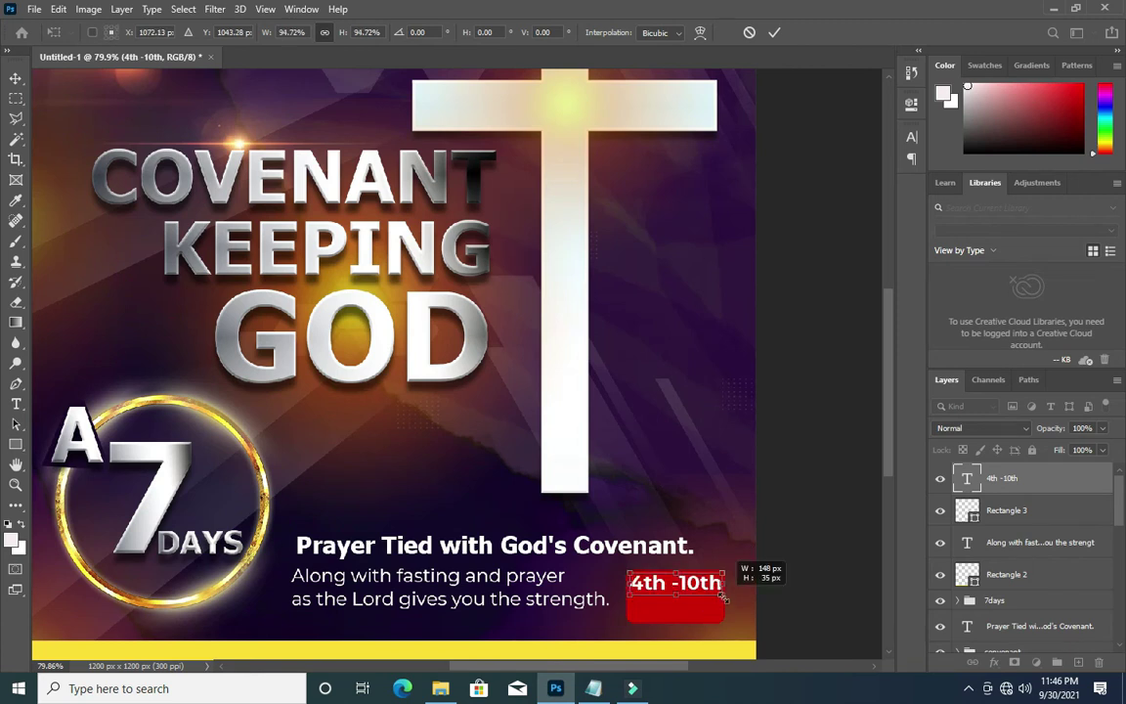
click(773, 32)
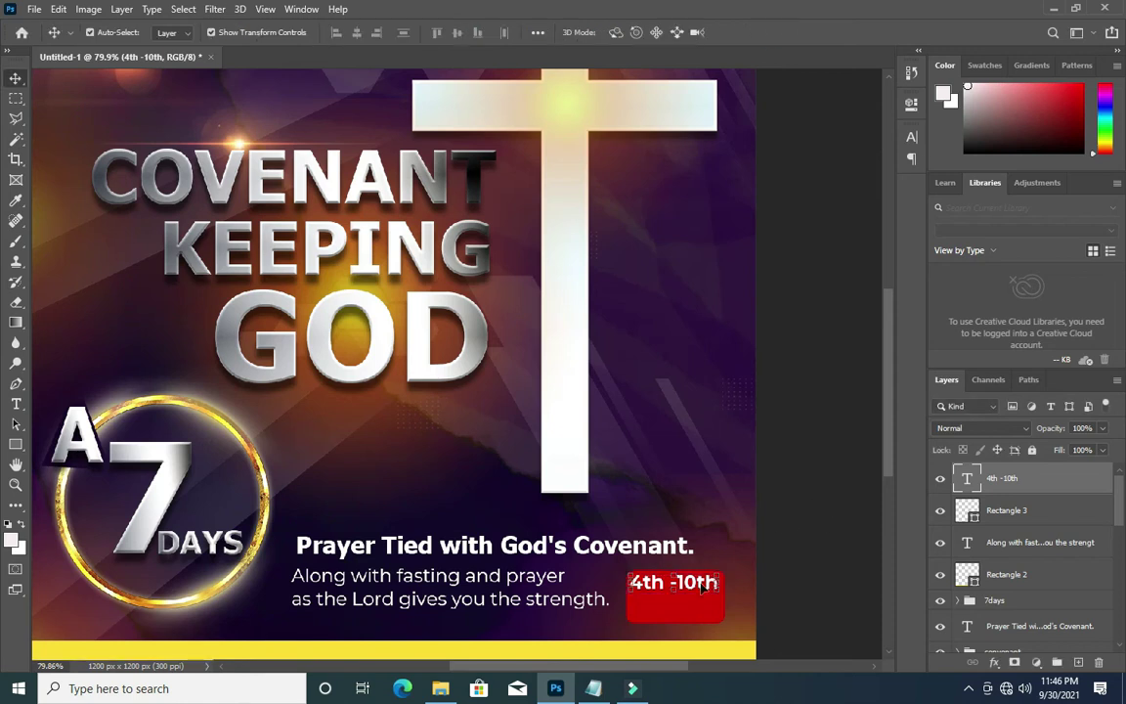
drag(684, 582, 680, 606)
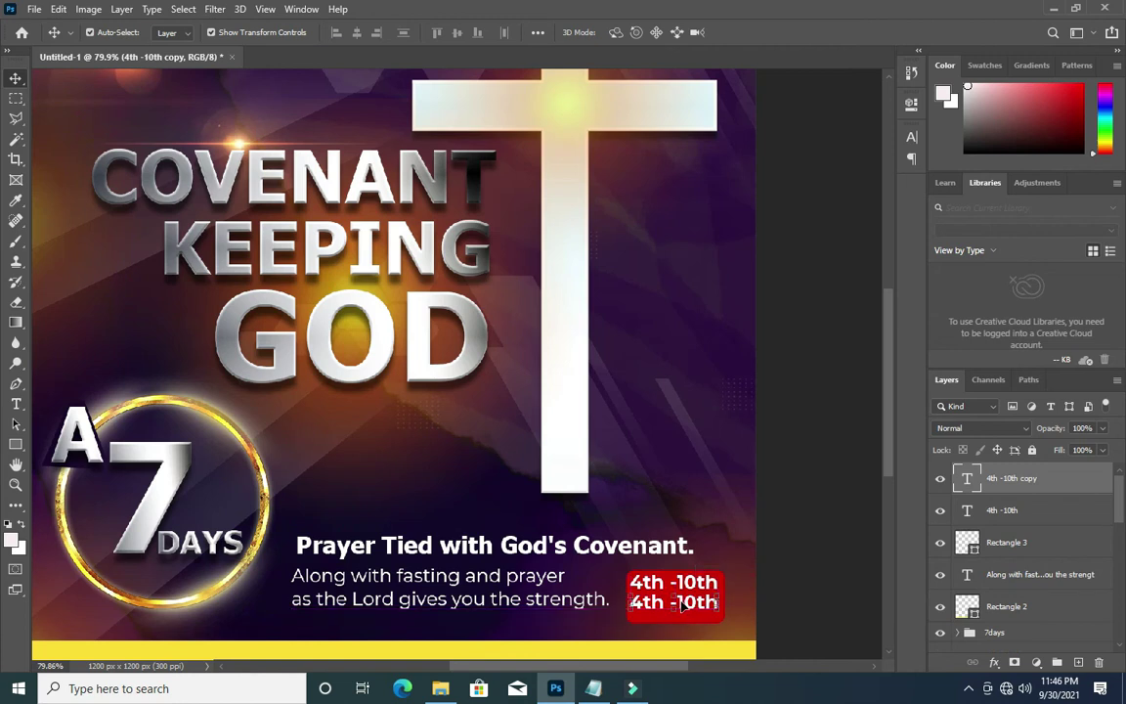
- Replace the duplicated date line's text with OCTOBER copied from the notes
key(t)
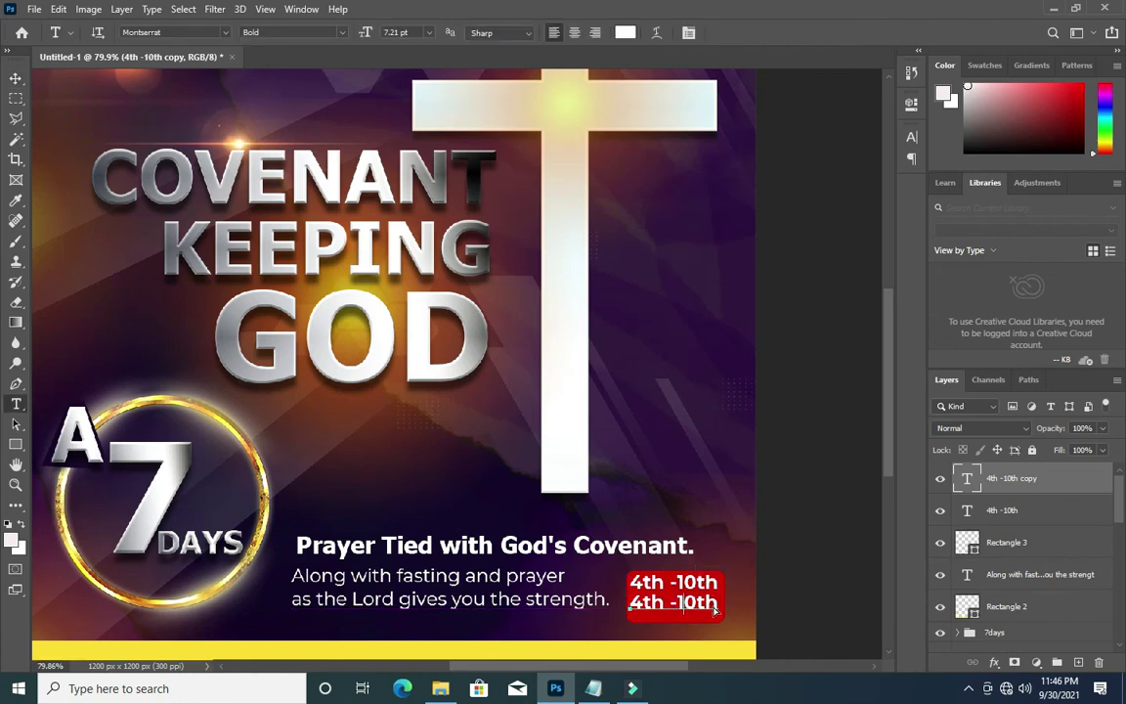
click(684, 602)
key(ctrl+a)
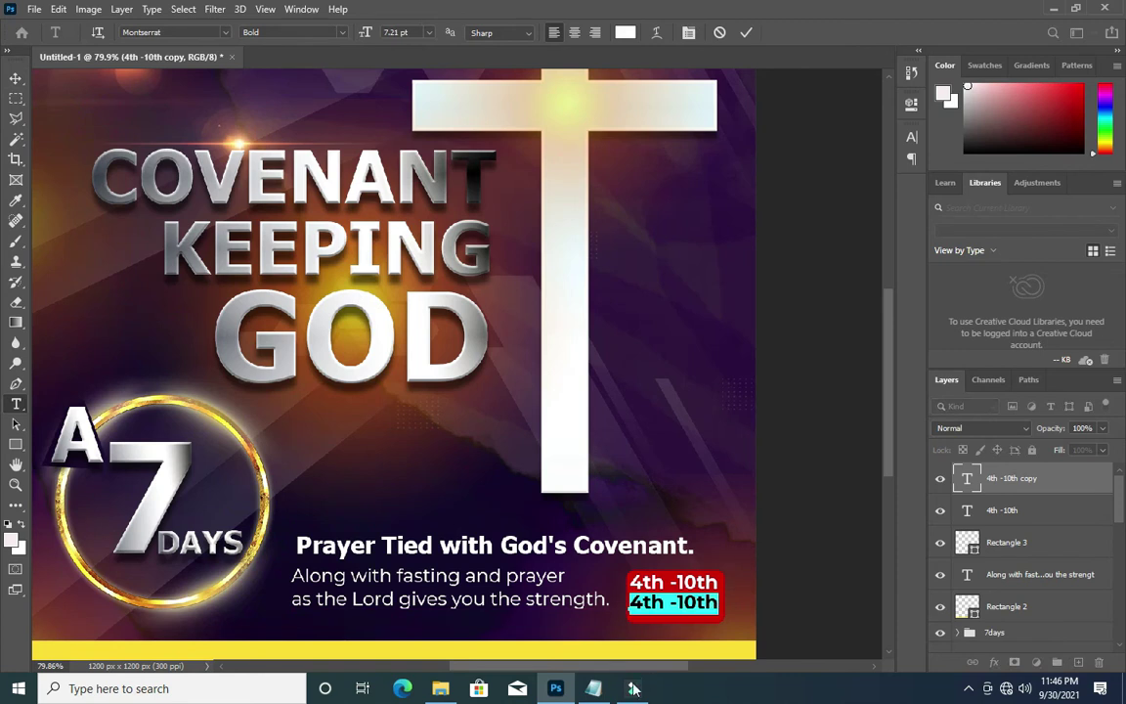
click(634, 689)
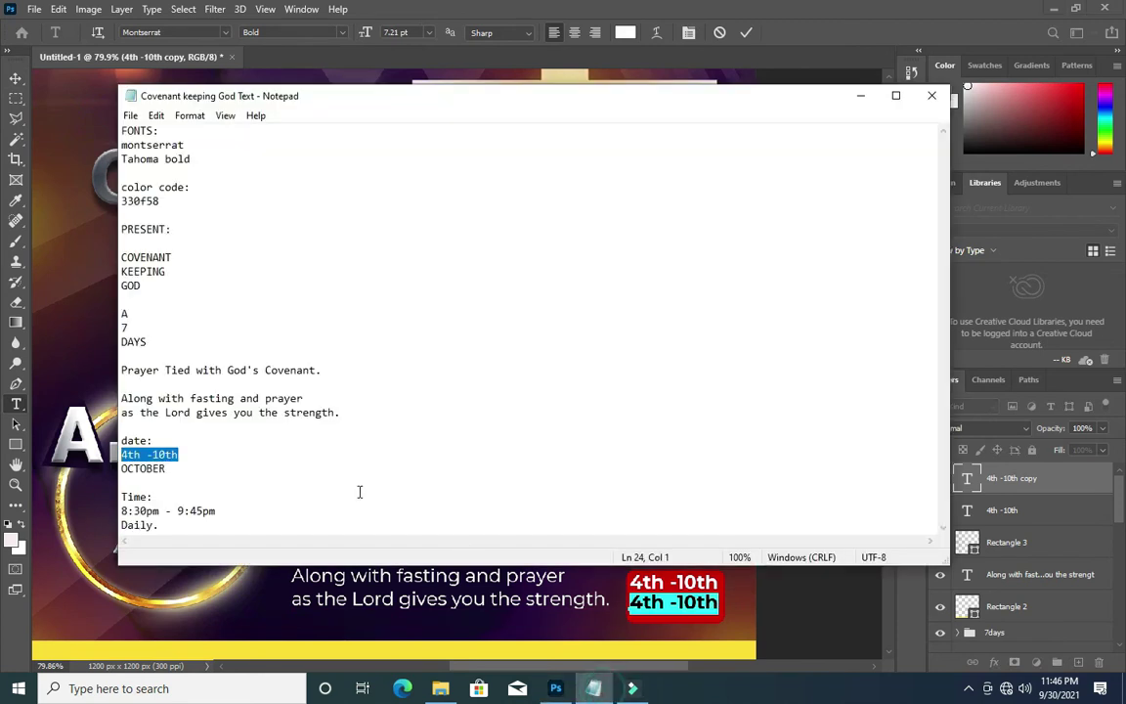
double_click(171, 470)
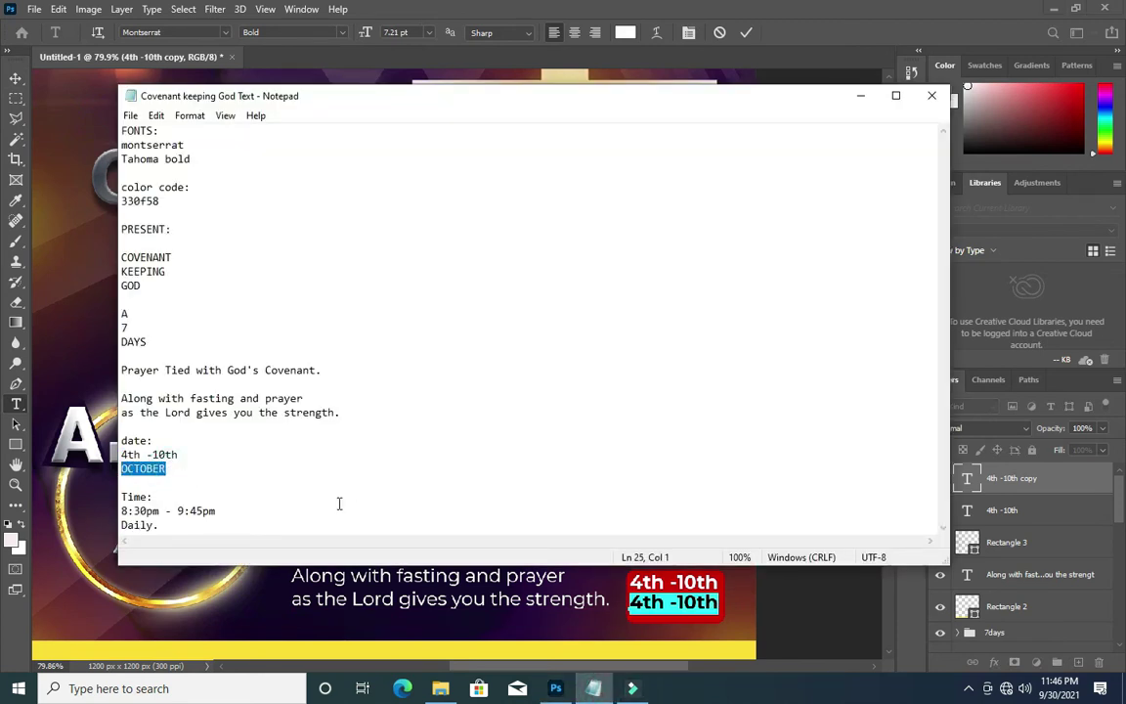
click(593, 684)
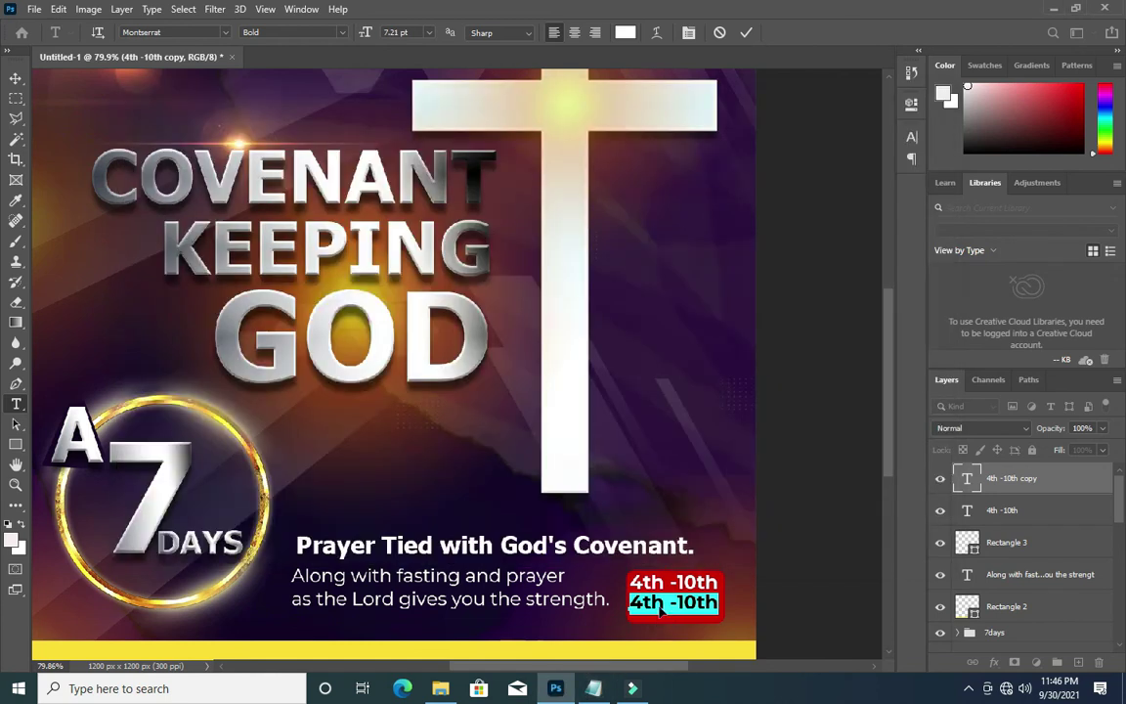
text(OCTOBER)
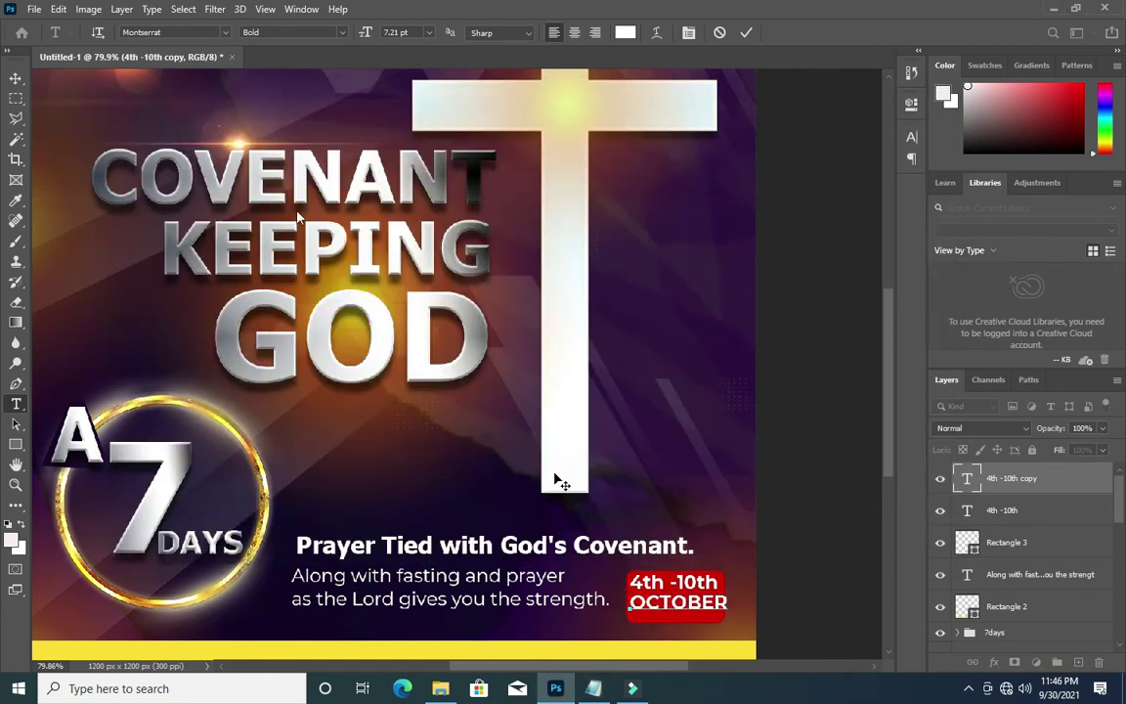
click(745, 32)
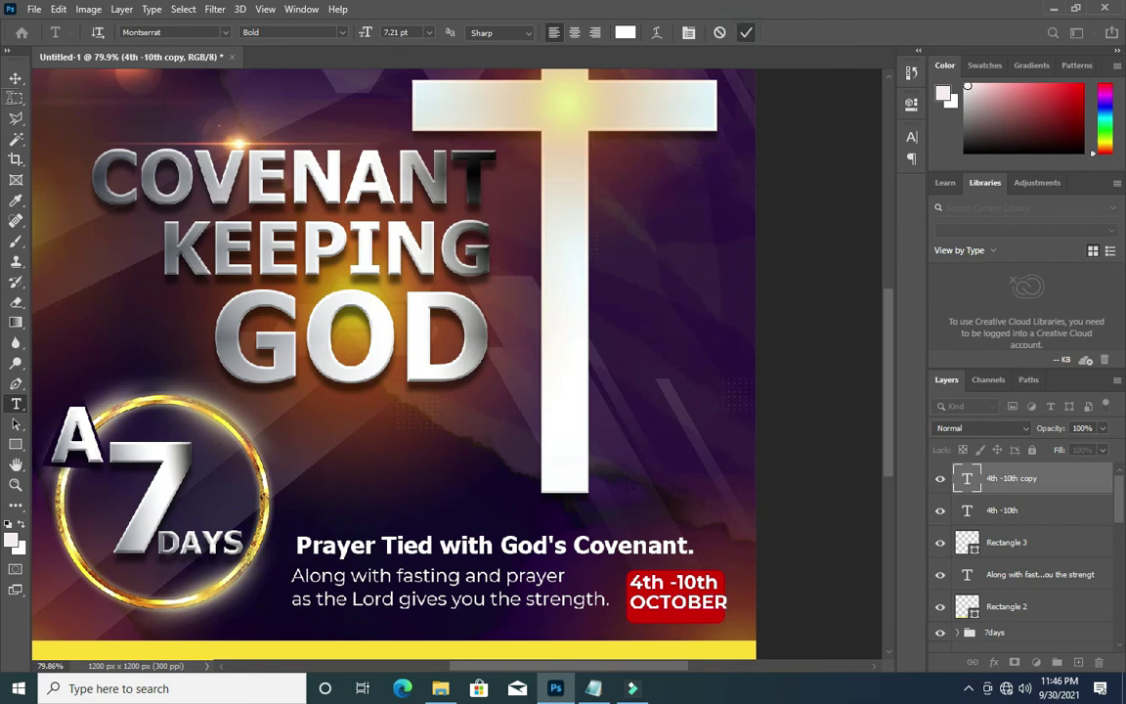
key(v)
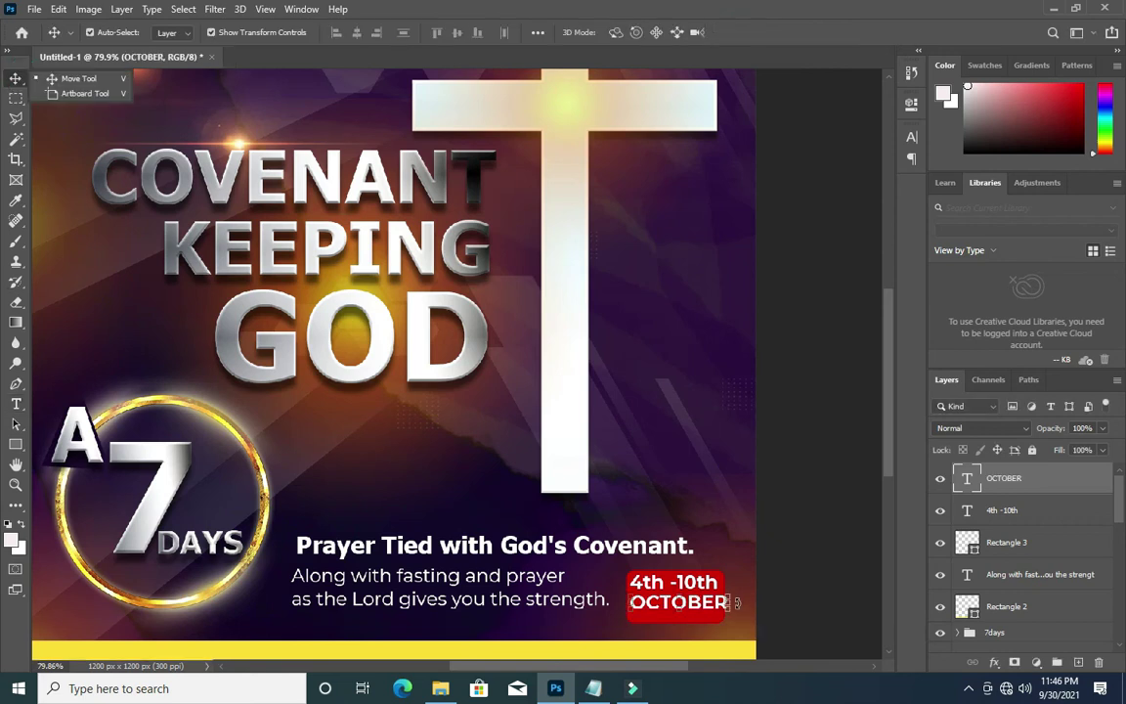
- Scale OCTOBER to about 90% and lower the '4th -10th' line in the red box
alt+scroll(757, 630, up, 3)
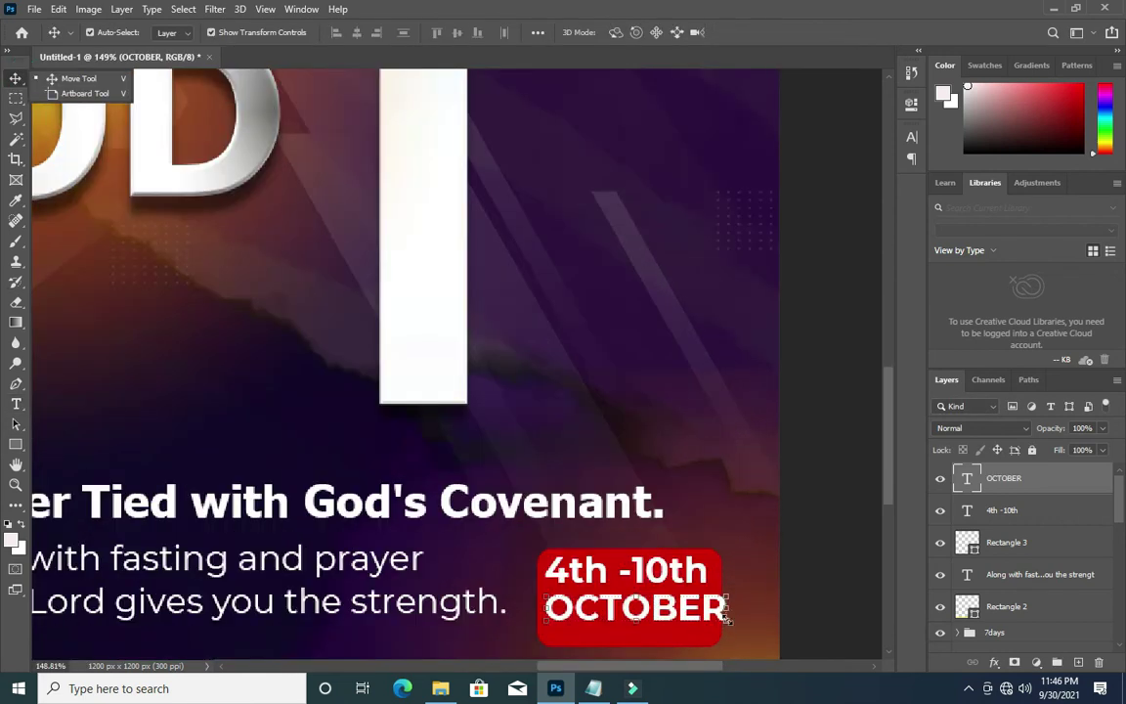
drag(726, 615, 707, 609)
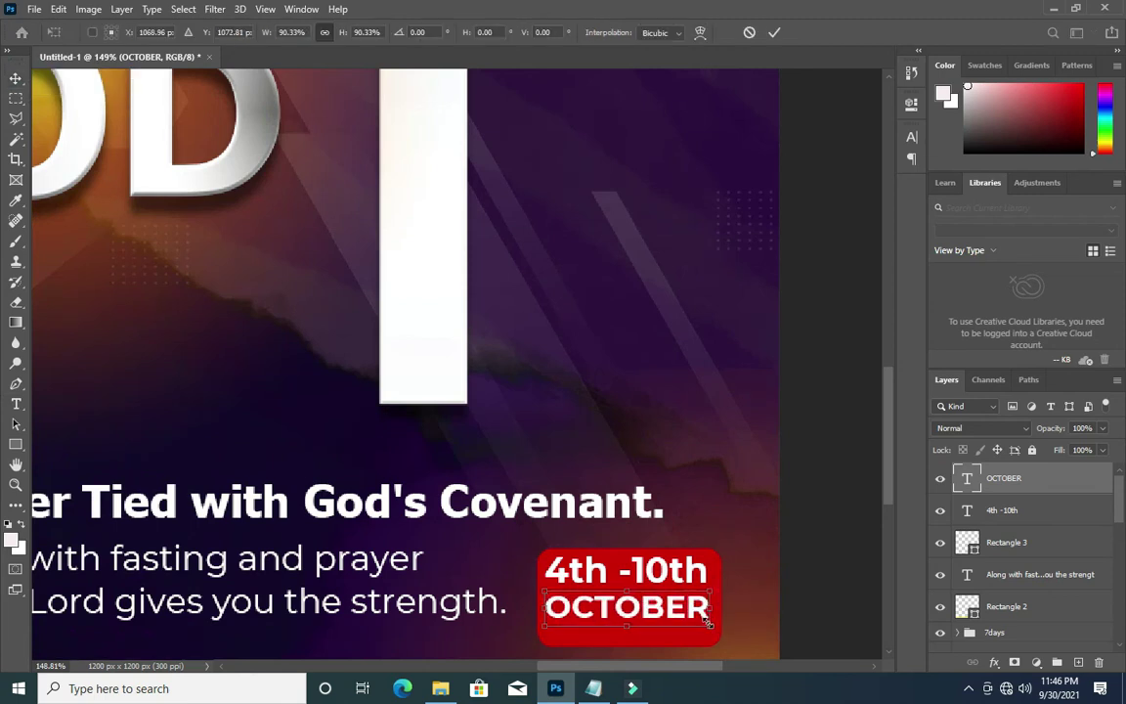
click(776, 32)
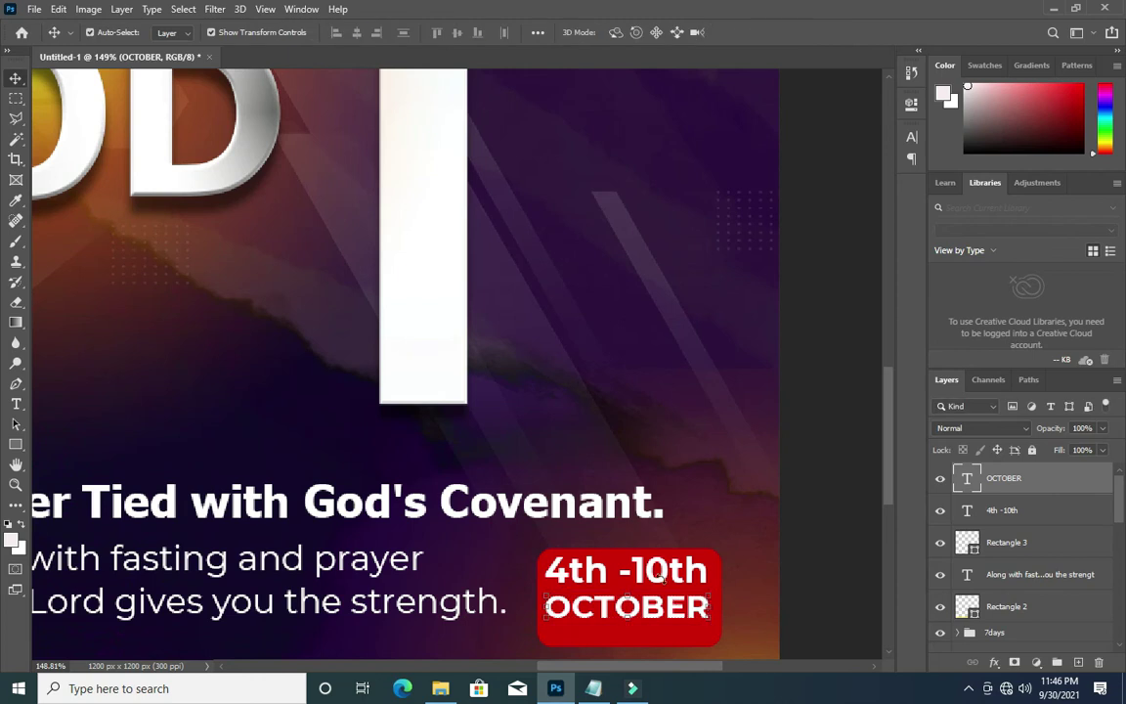
shift+click(674, 577)
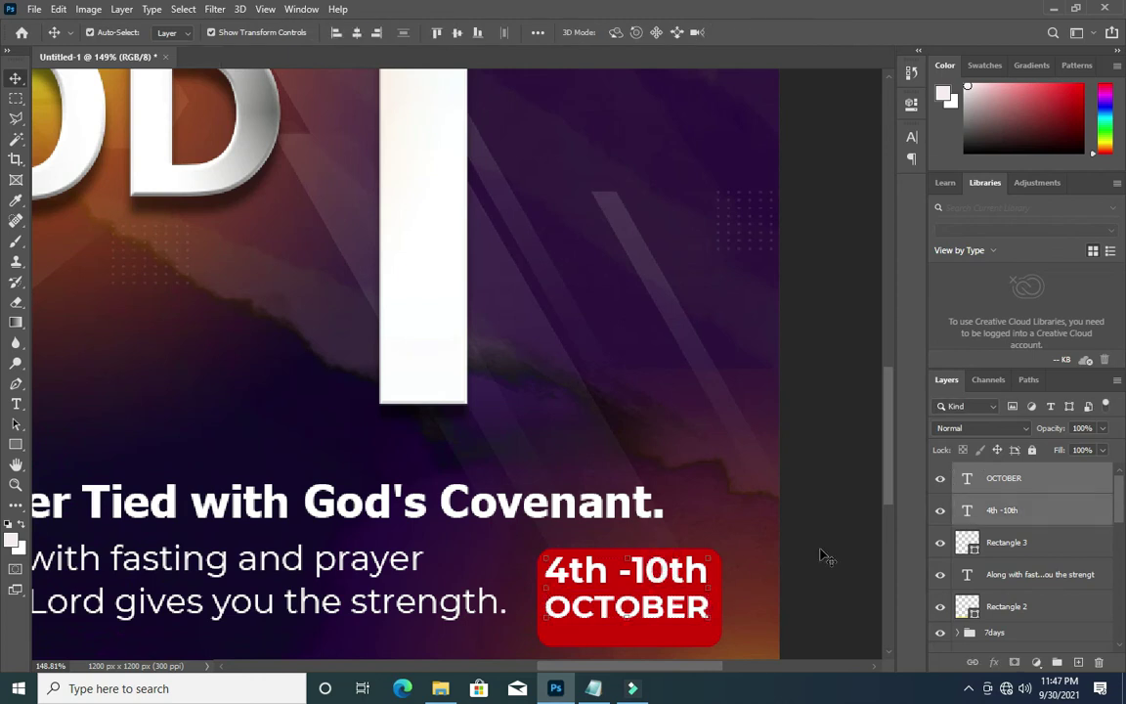
click(672, 577)
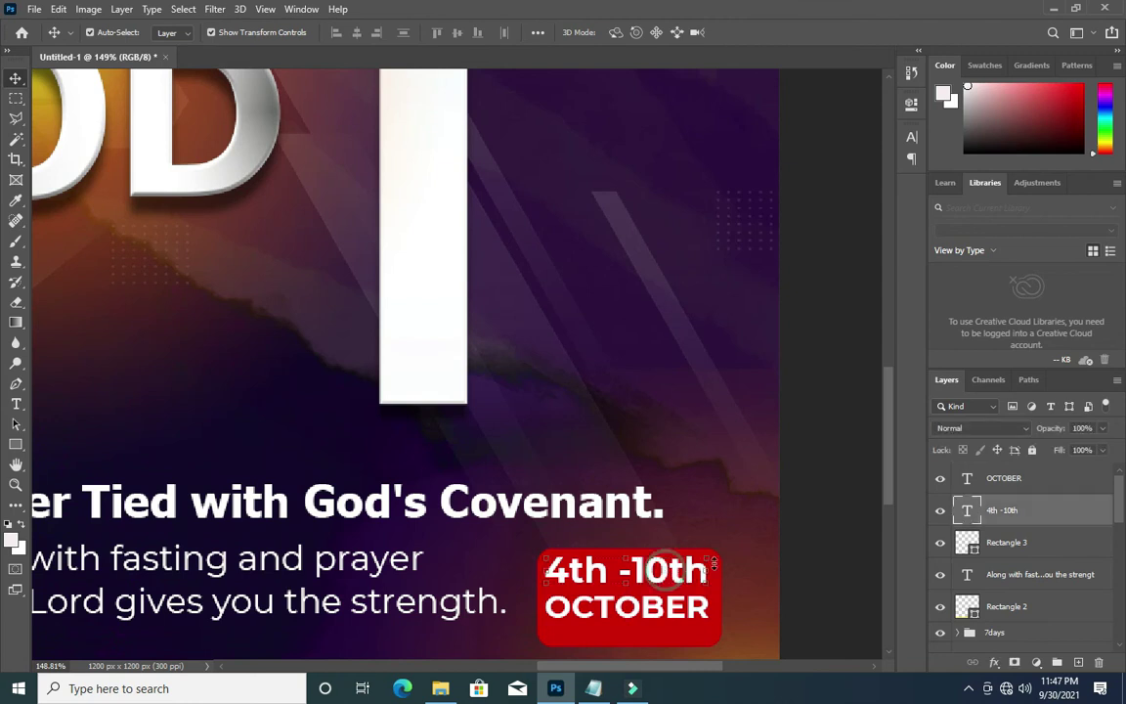
drag(614, 571, 613, 577)
- Nudge both date lines down, then nudge the two body-text lines down
click(682, 618)
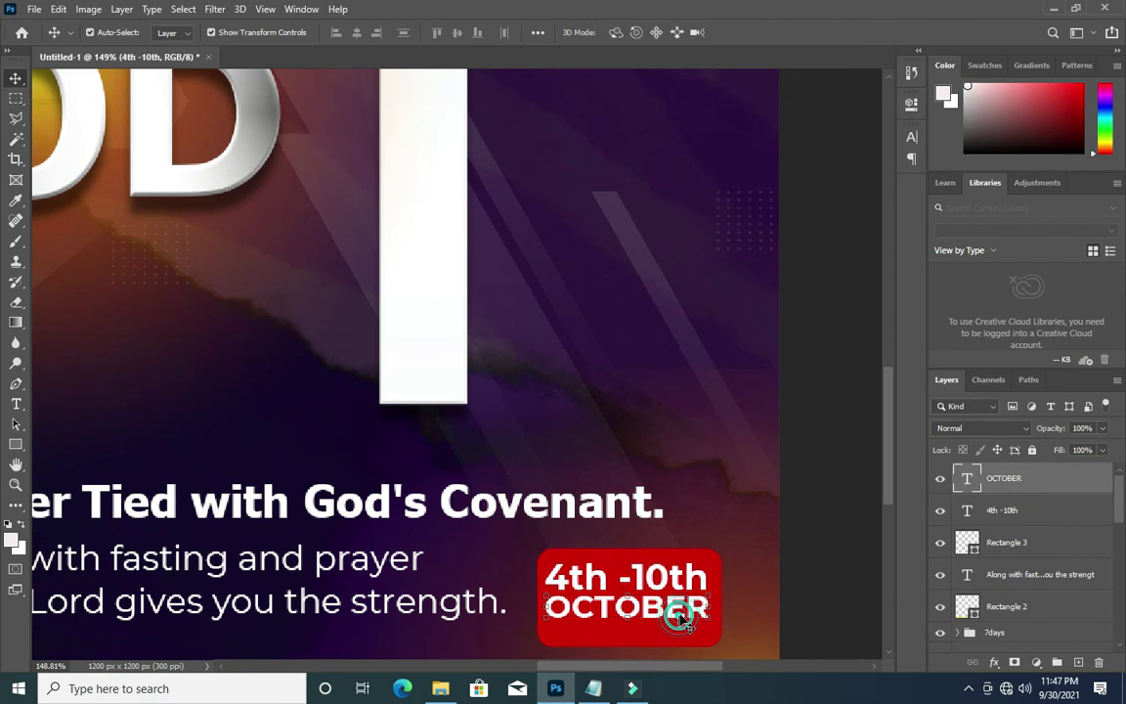
key(Down)
key(Down)
key(Down)
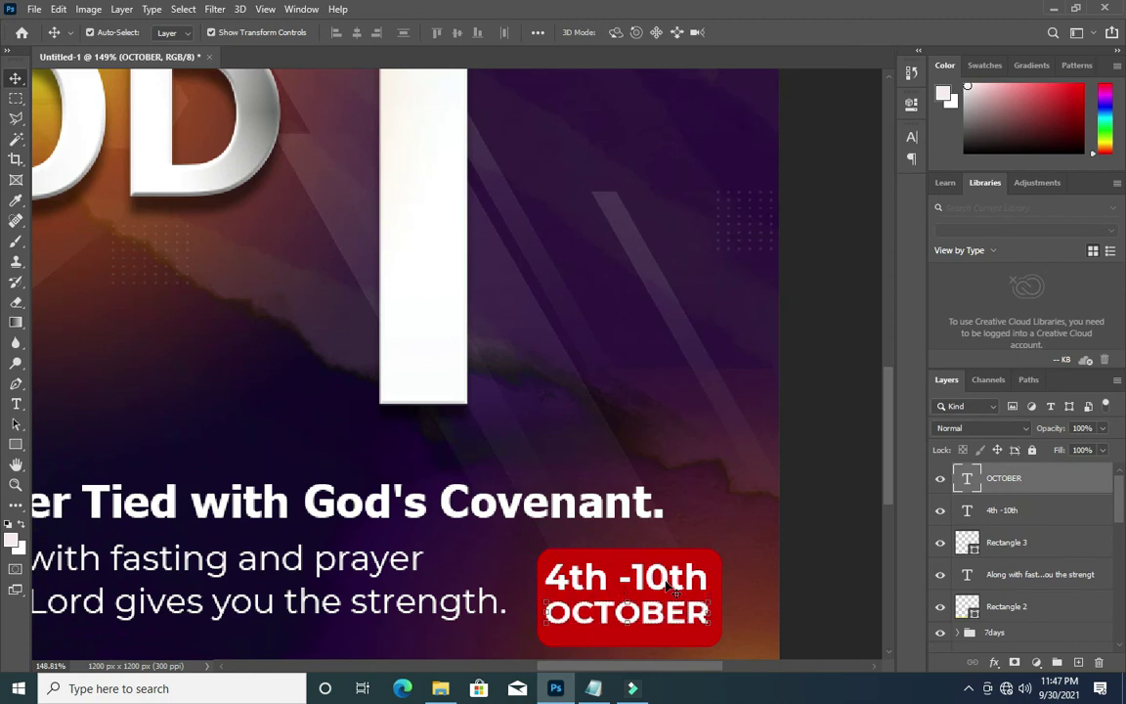
click(670, 583)
key(Down)
scroll(839, 527, down, 3)
click(1007, 504)
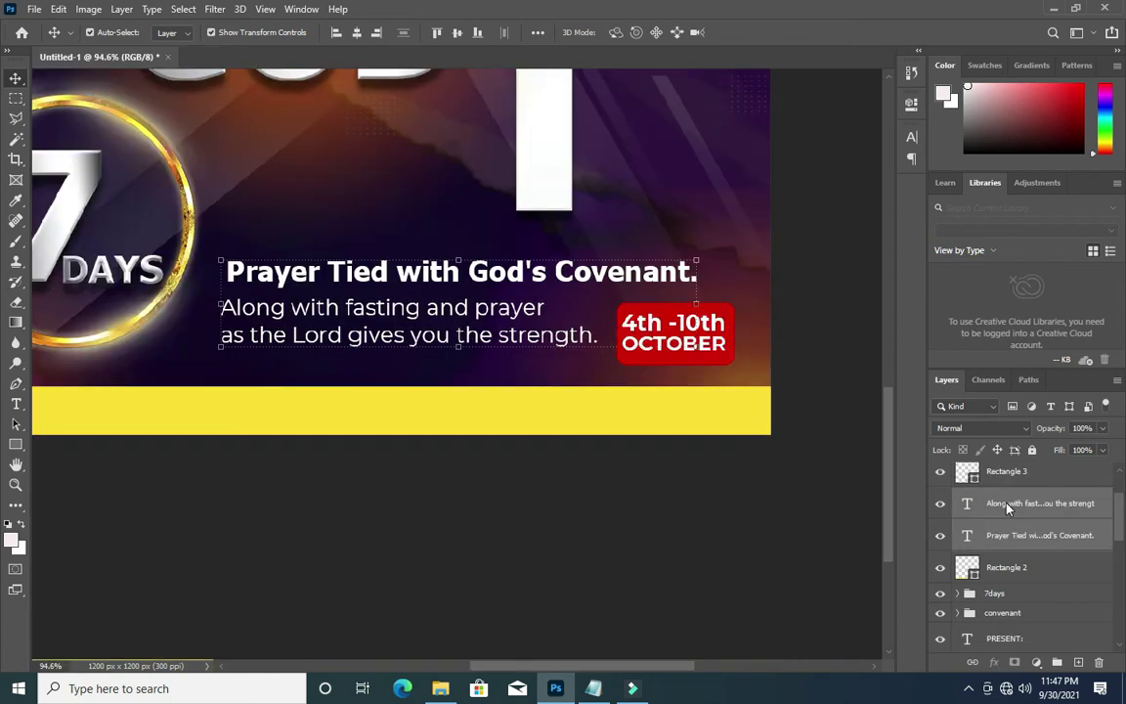
key(Down)
key(Down)
key(Down)
key(Down)
key(Down)
key(Down)
key(Down)
key(Down)
key(Down)
key(Down)
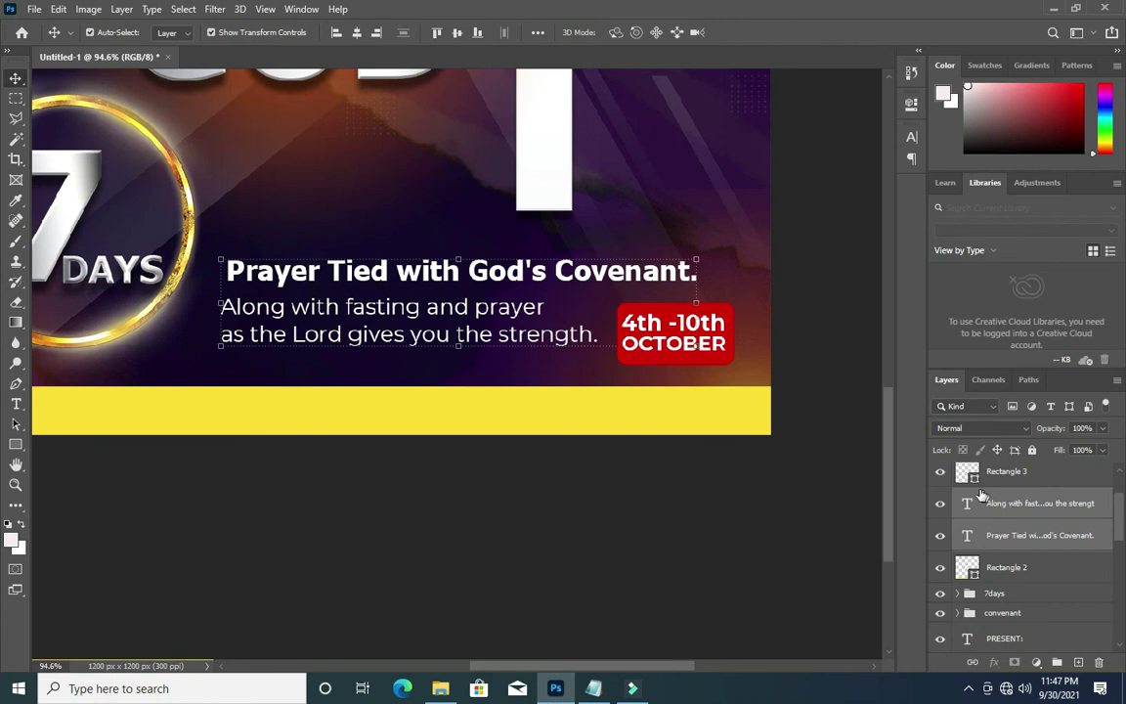
- Paste the red stripe shape and shrink it below the body text
click(493, 618)
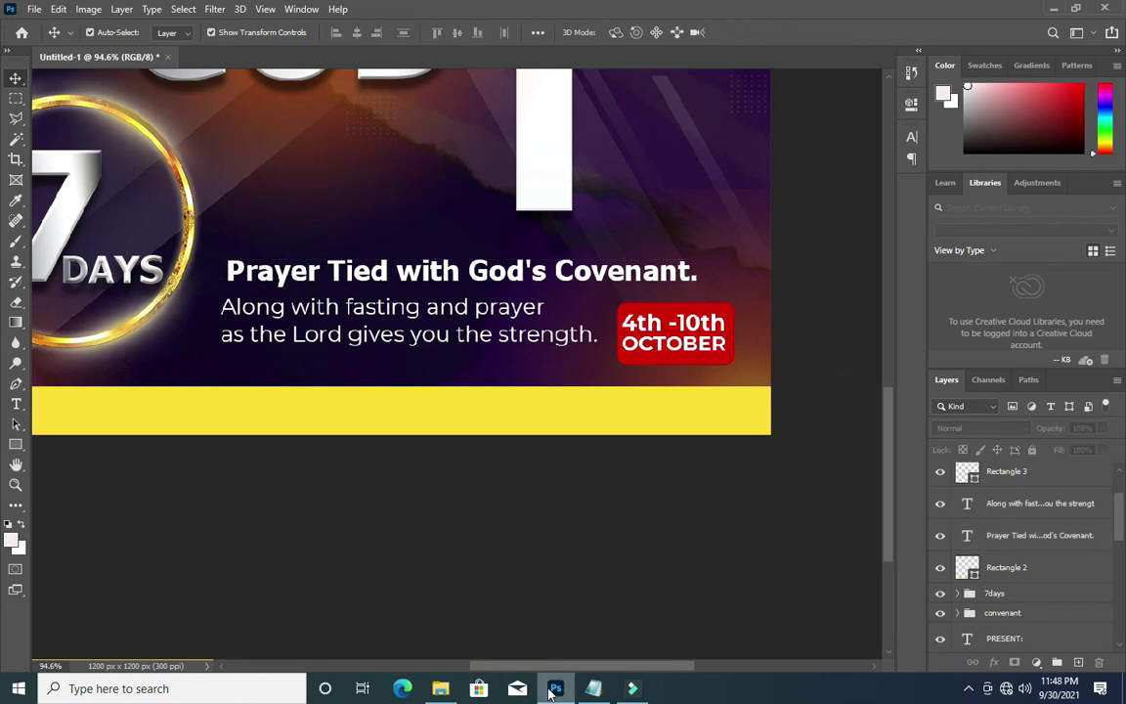
key(ctrl+v)
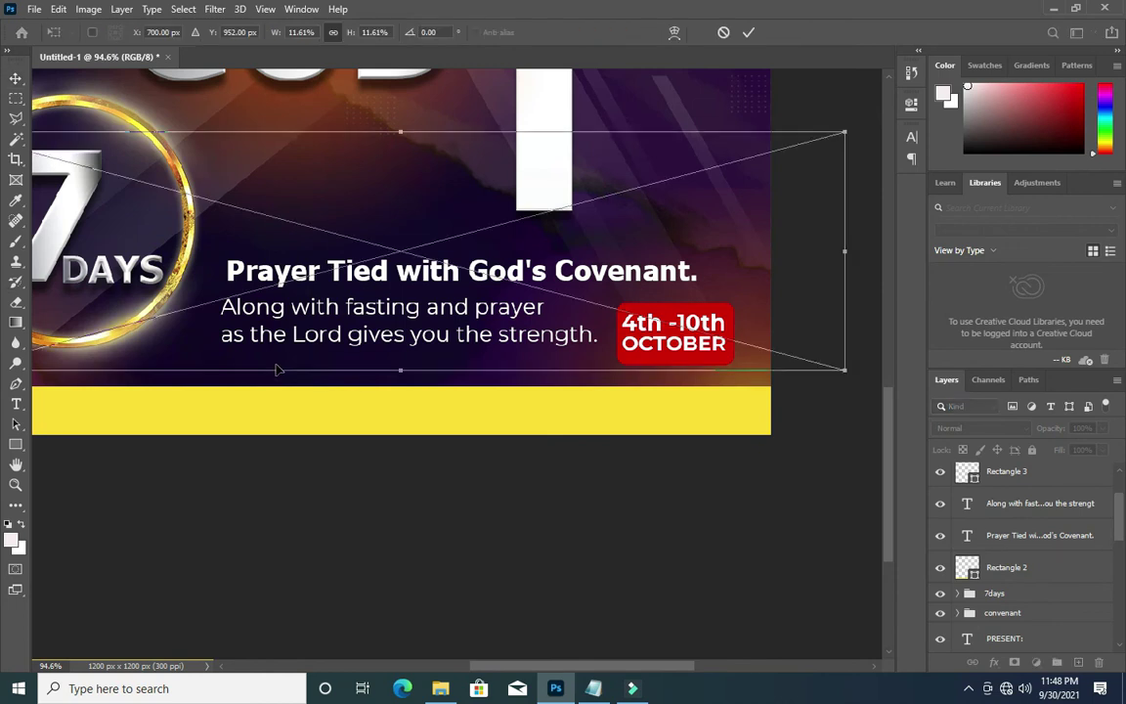
drag(845, 130, 407, 299)
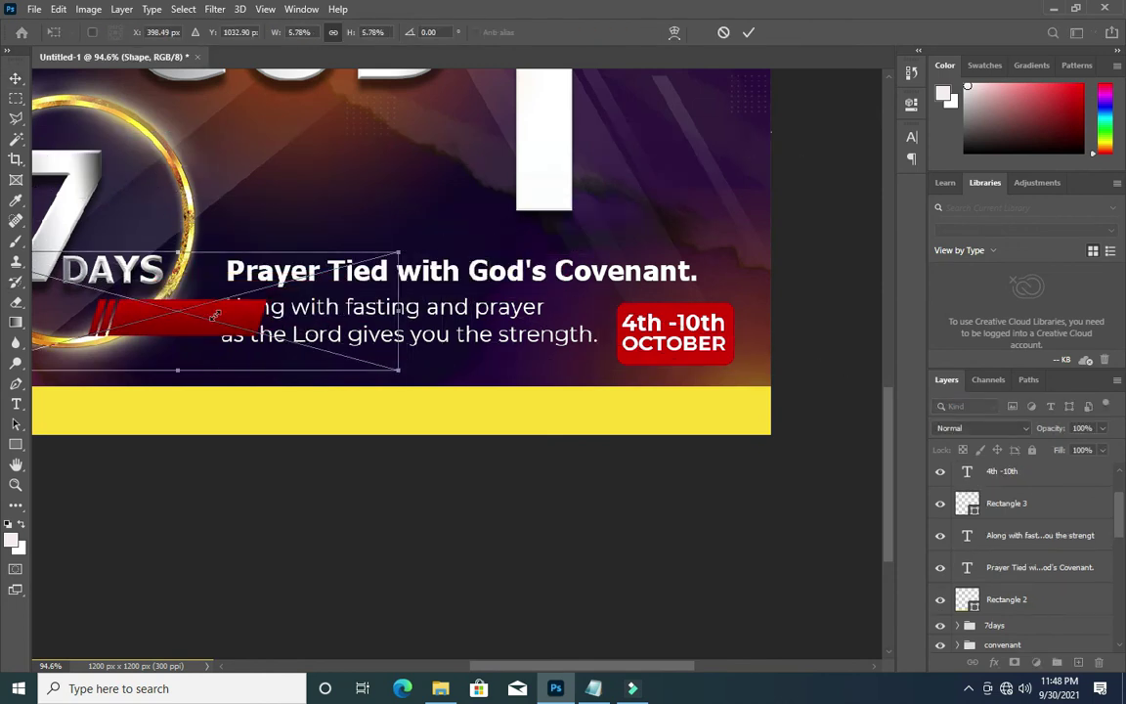
mouse_move(225, 316)
mouse_down()
mouse_move(326, 368)
mouse_move(361, 362)
mouse_up()
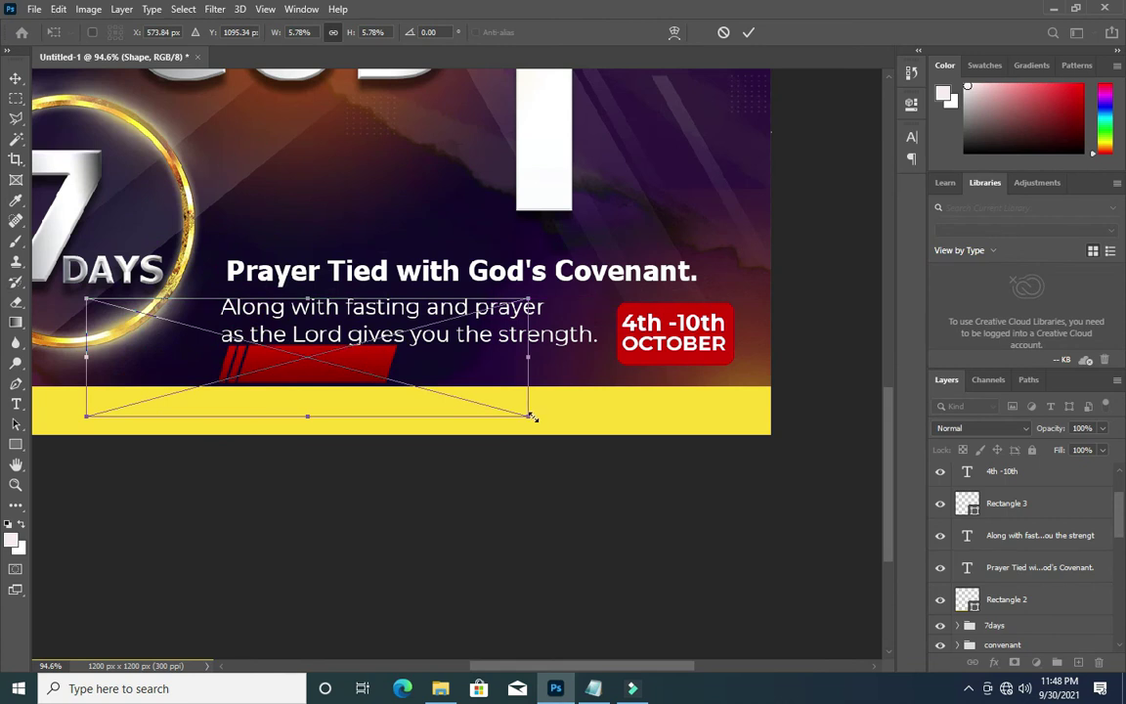
drag(529, 418, 453, 402)
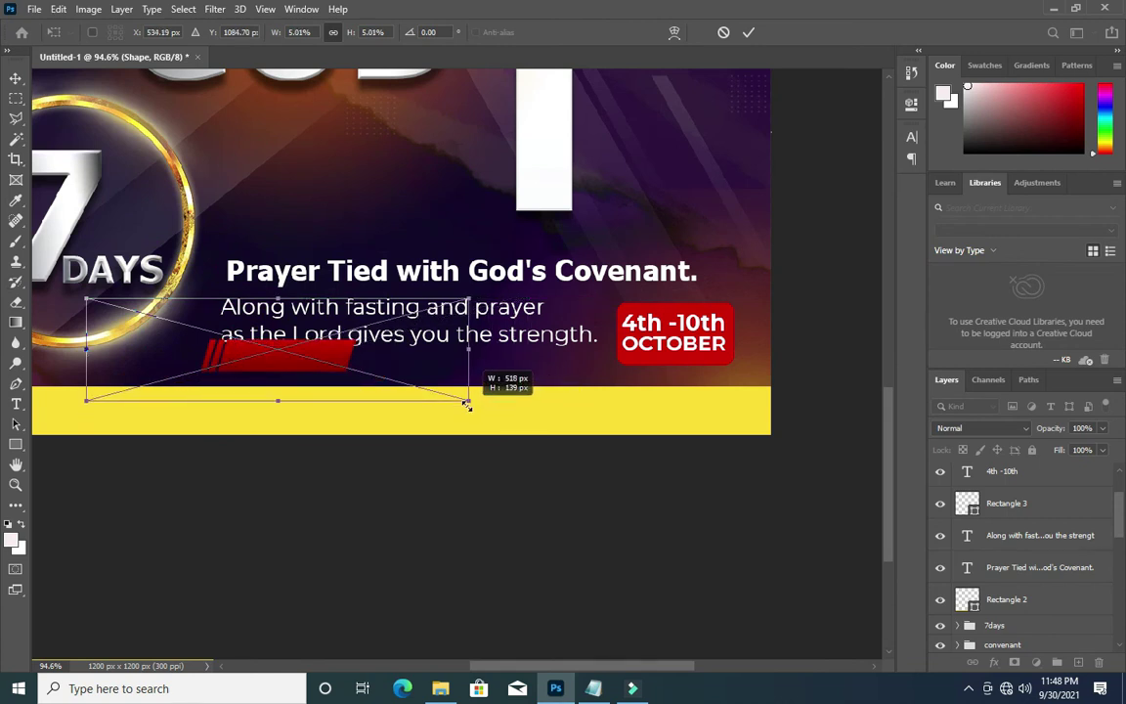
drag(280, 370, 295, 379)
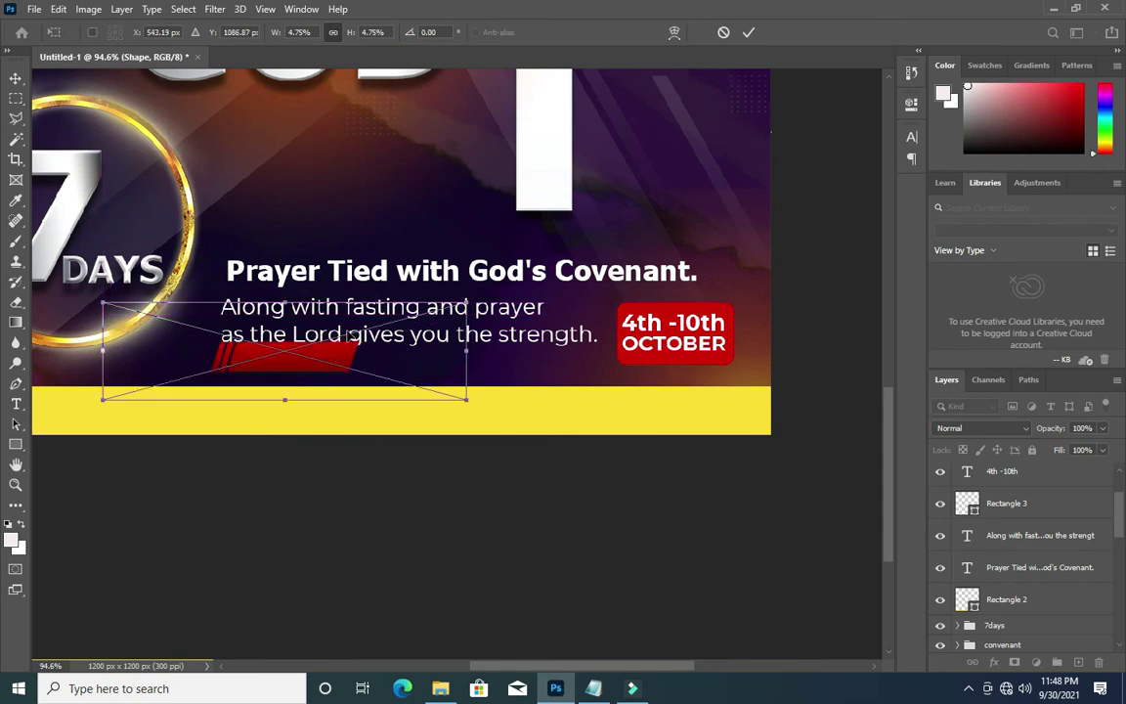
- Position the red stripe just above the yellow band and commit it
key(ctrl+0)
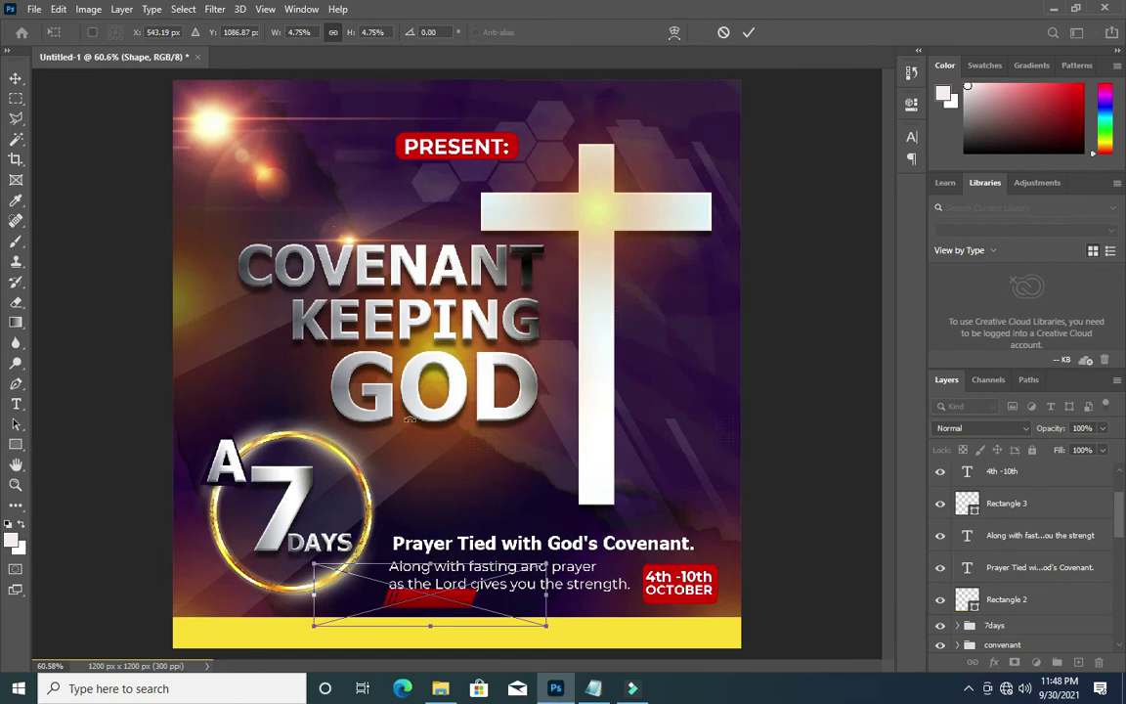
key(Down)
key(Down)
key(Down)
key(Down)
key(Down)
key(Down)
key(Down)
key(Down)
key(Down)
key(Down)
key(Down)
key(Down)
key(Down)
key(Down)
drag(458, 608, 463, 607)
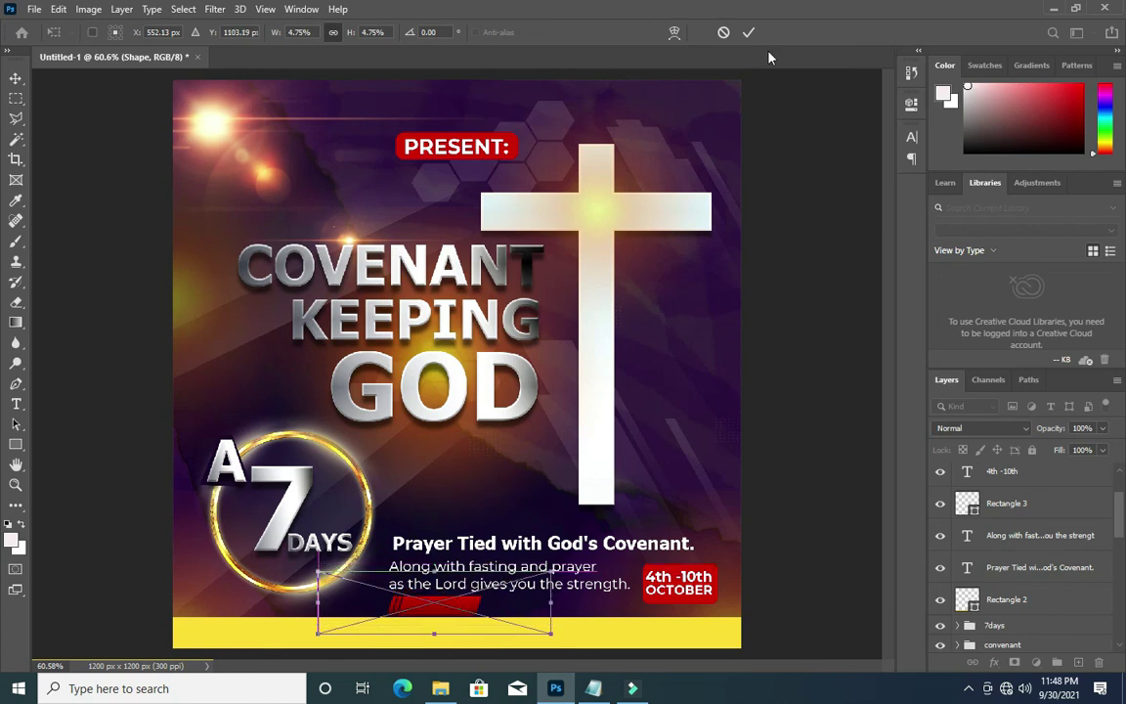
key(Return)
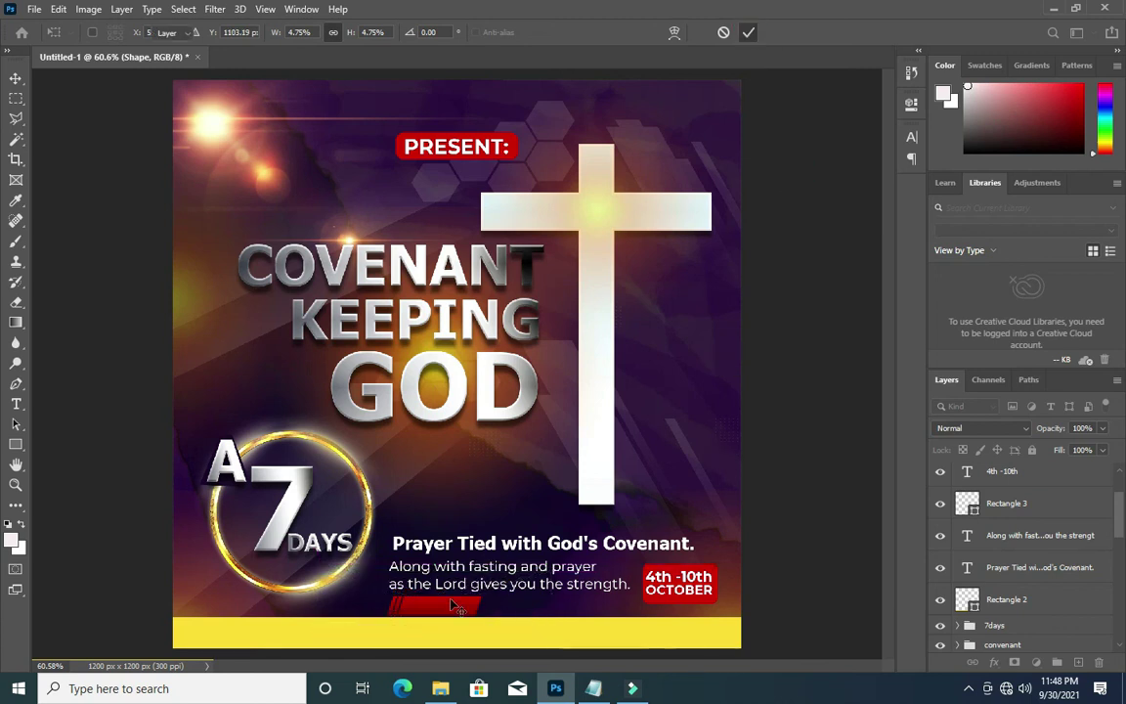
double_click(449, 604)
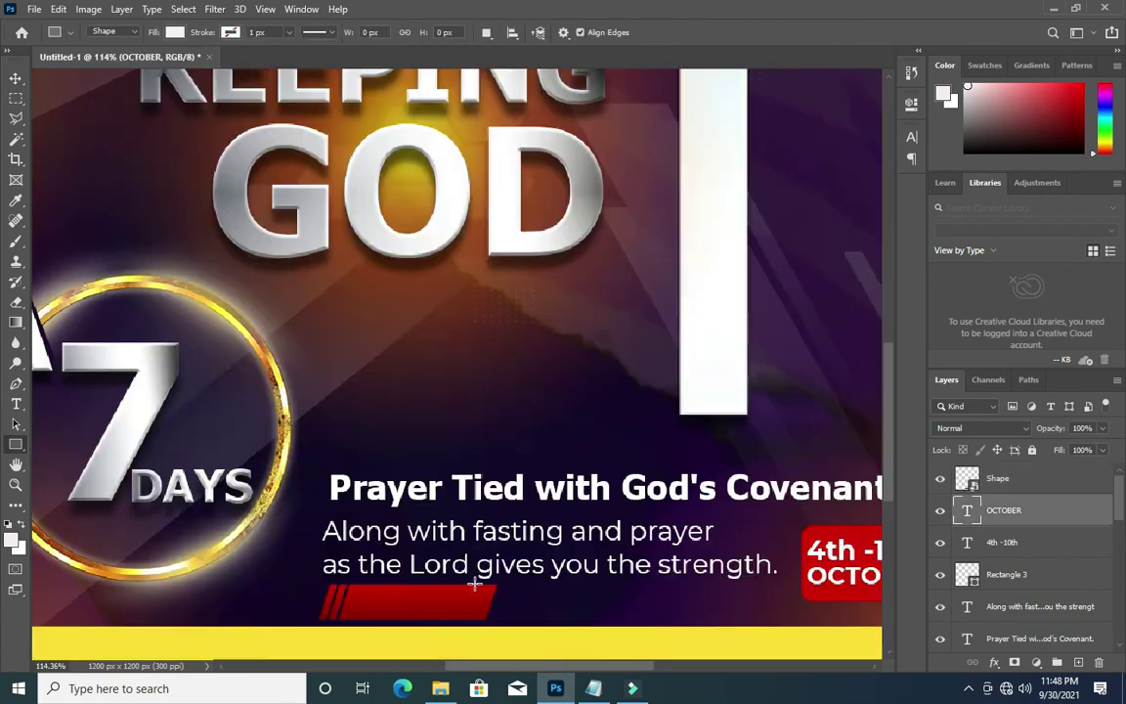
- Draw a rectangle extending right from the red stripe and give it a Gradient Overlay
drag(475, 584, 700, 618)
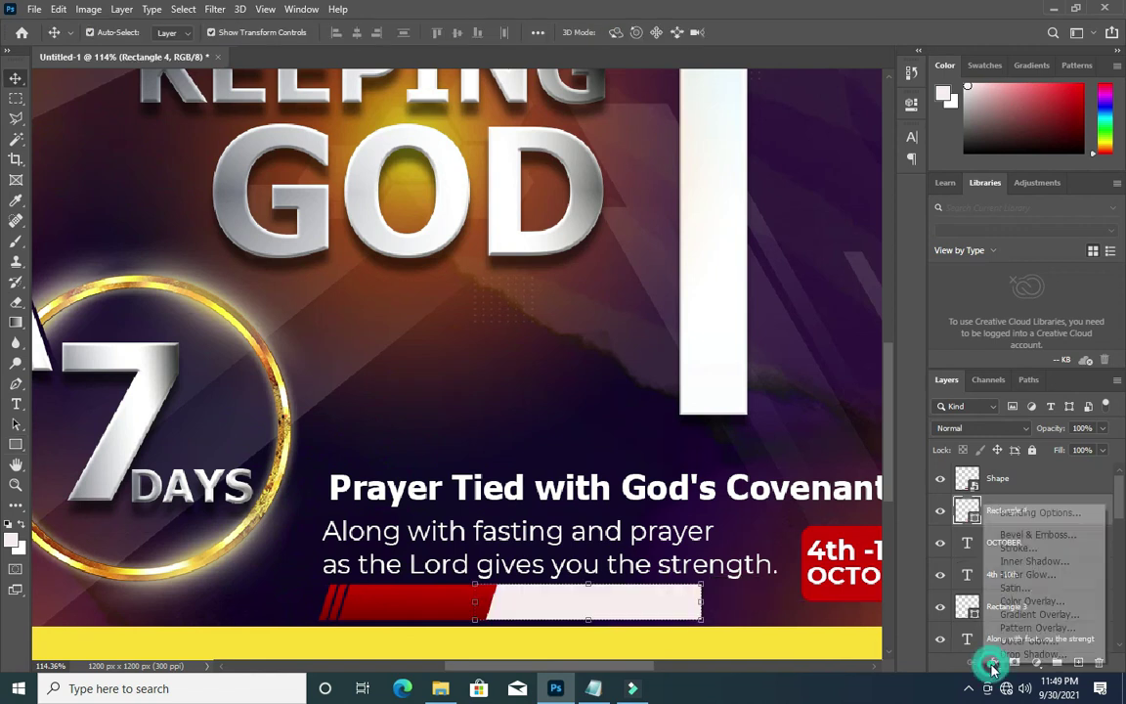
key(v)
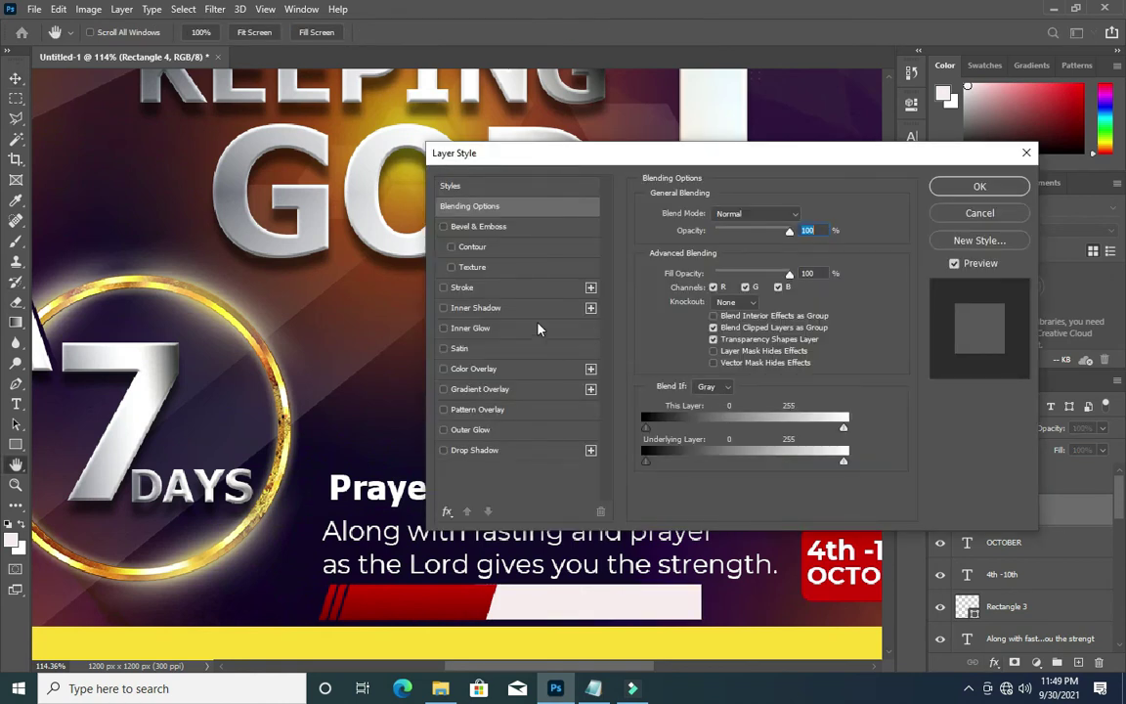
click(480, 389)
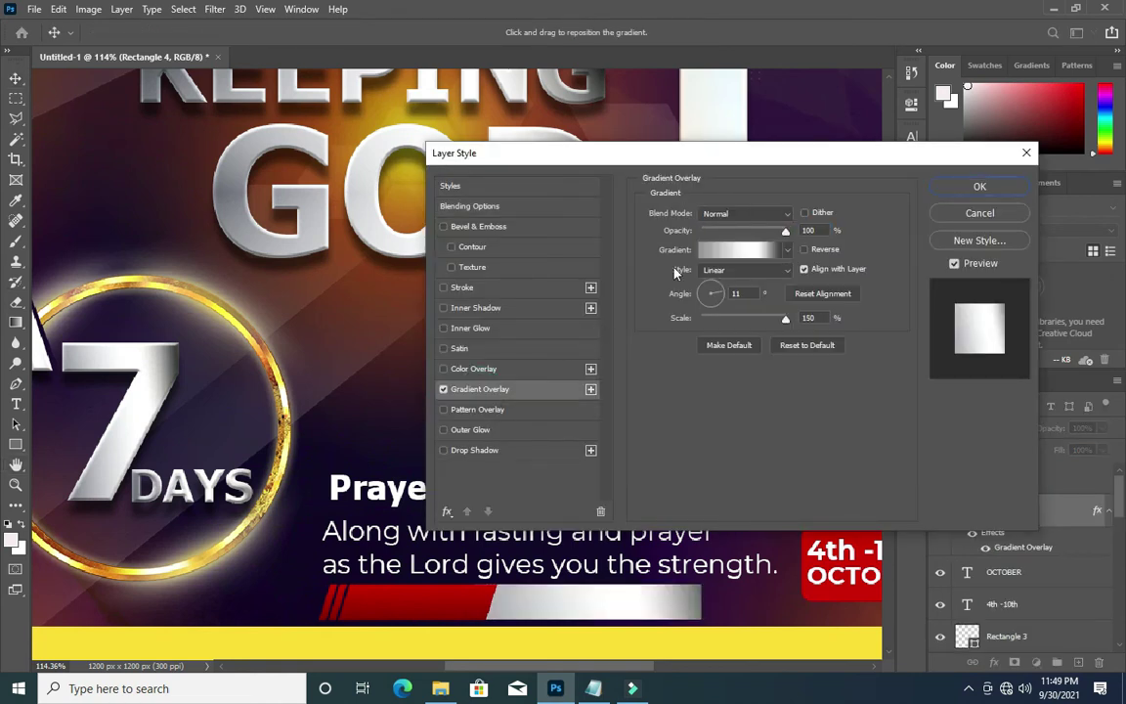
click(727, 254)
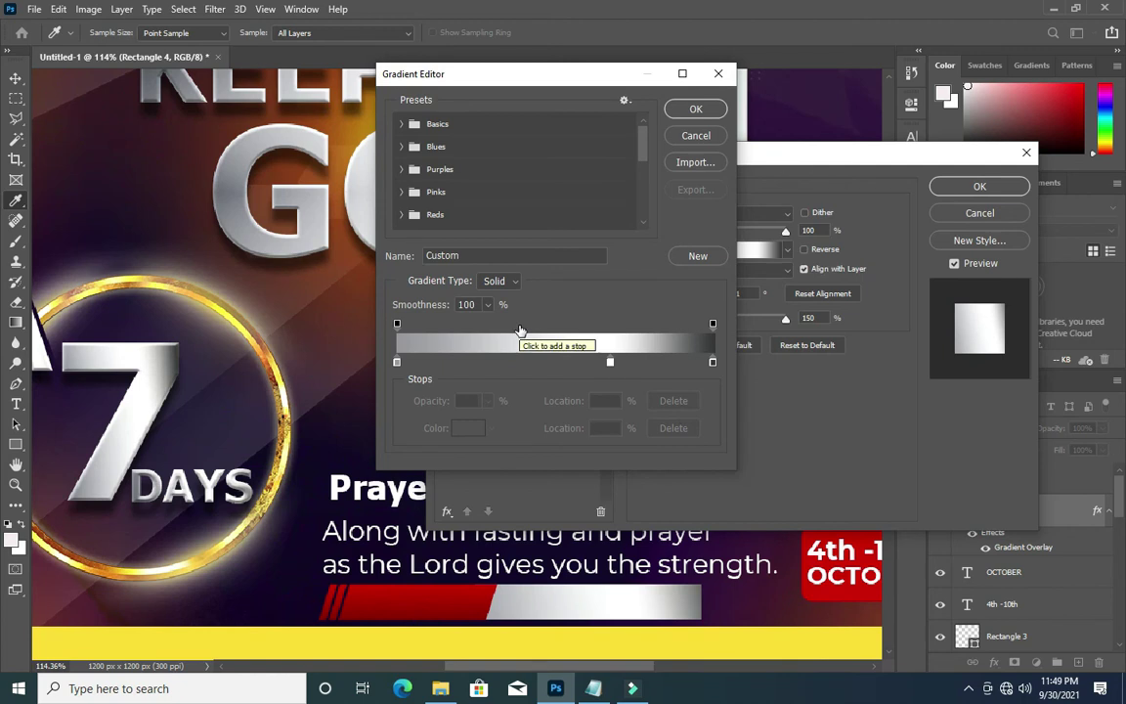
- Make the overlay gradient's stops all dusty pink #9e5353
click(397, 362)
click(468, 428)
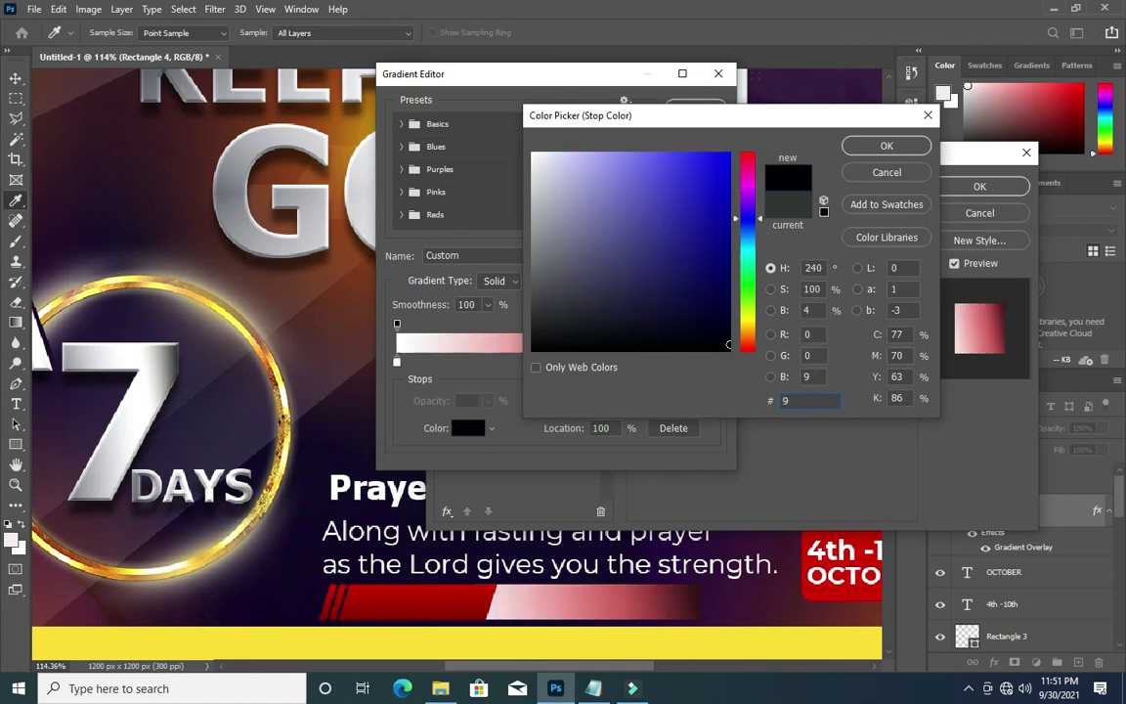
text(e)
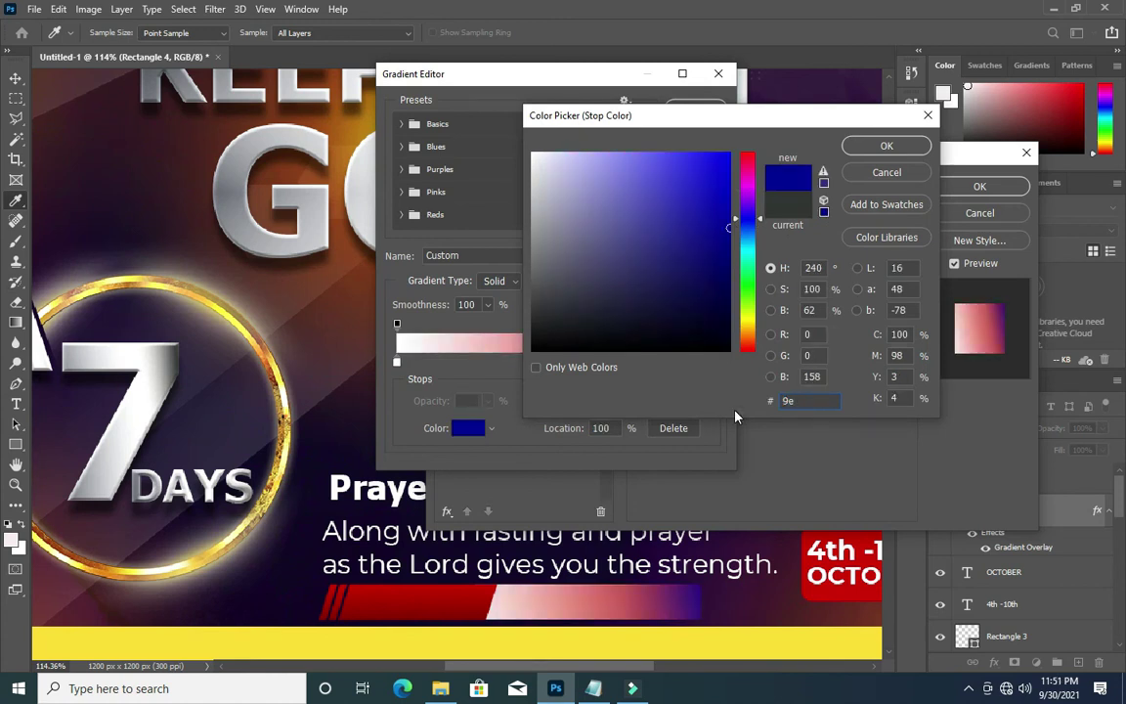
text(53)
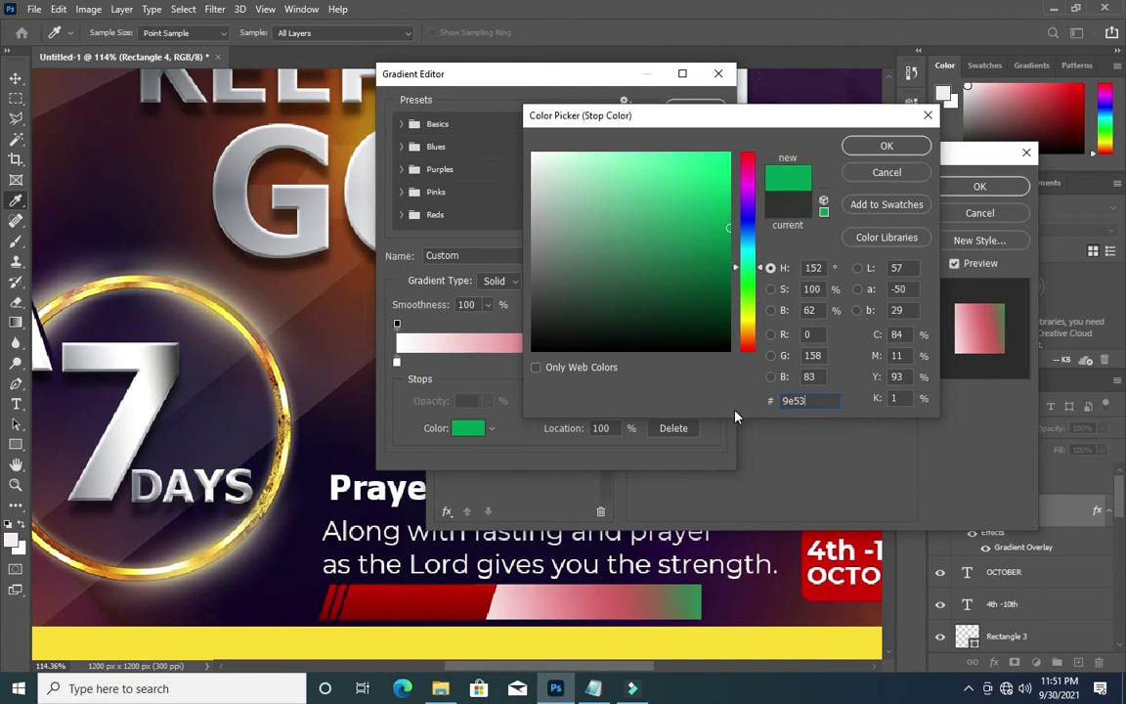
text(53)
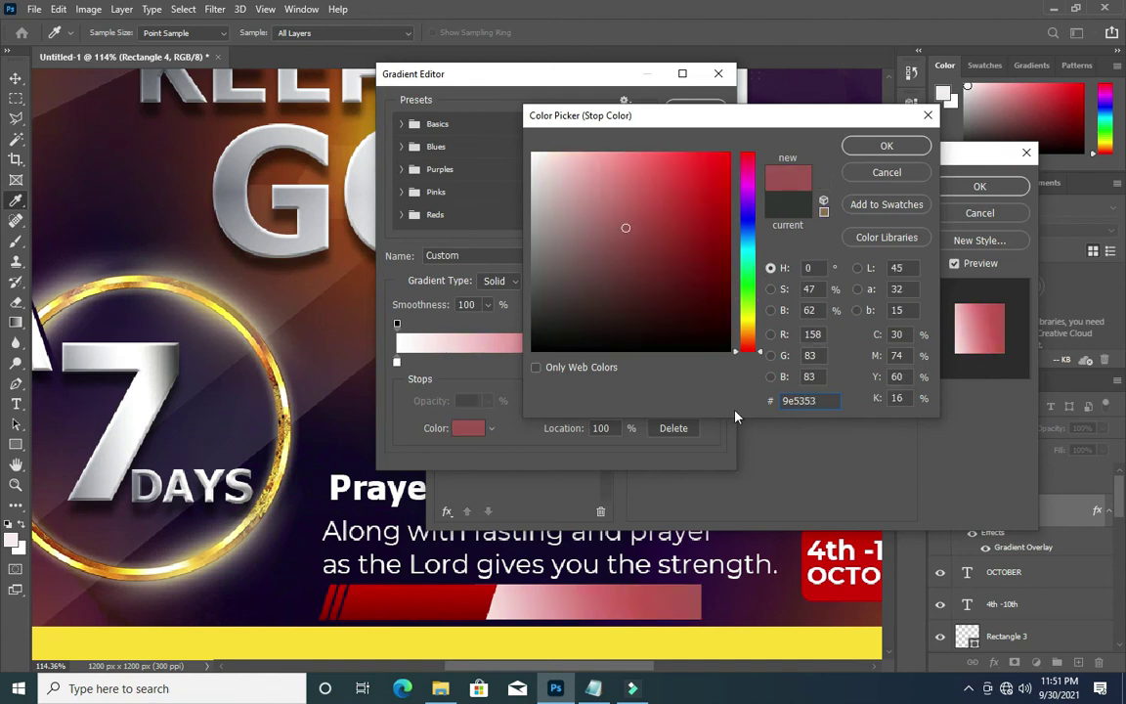
click(887, 145)
key(BackSpace)
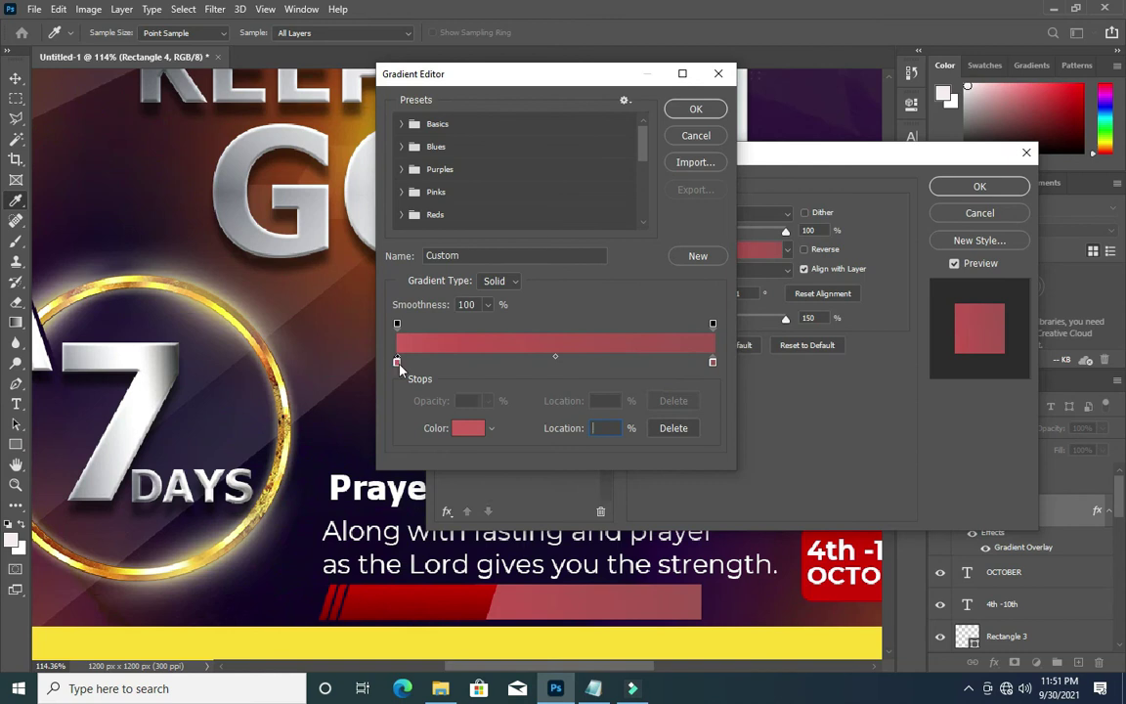
drag(397, 361, 606, 365)
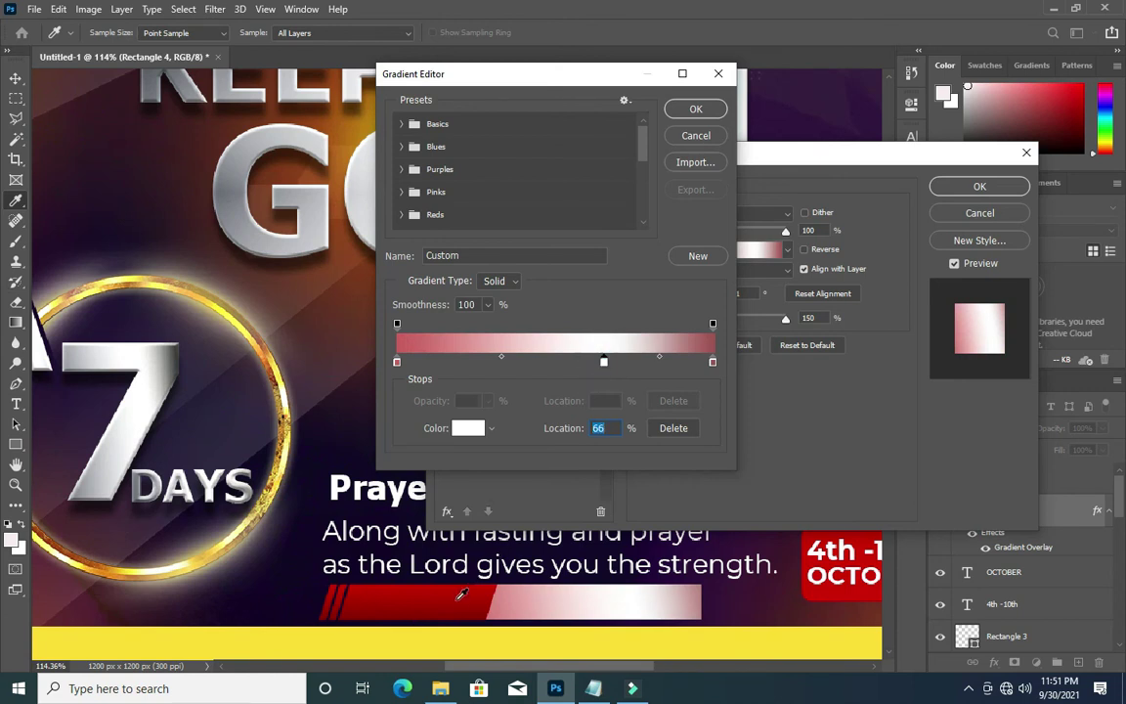
click(406, 340)
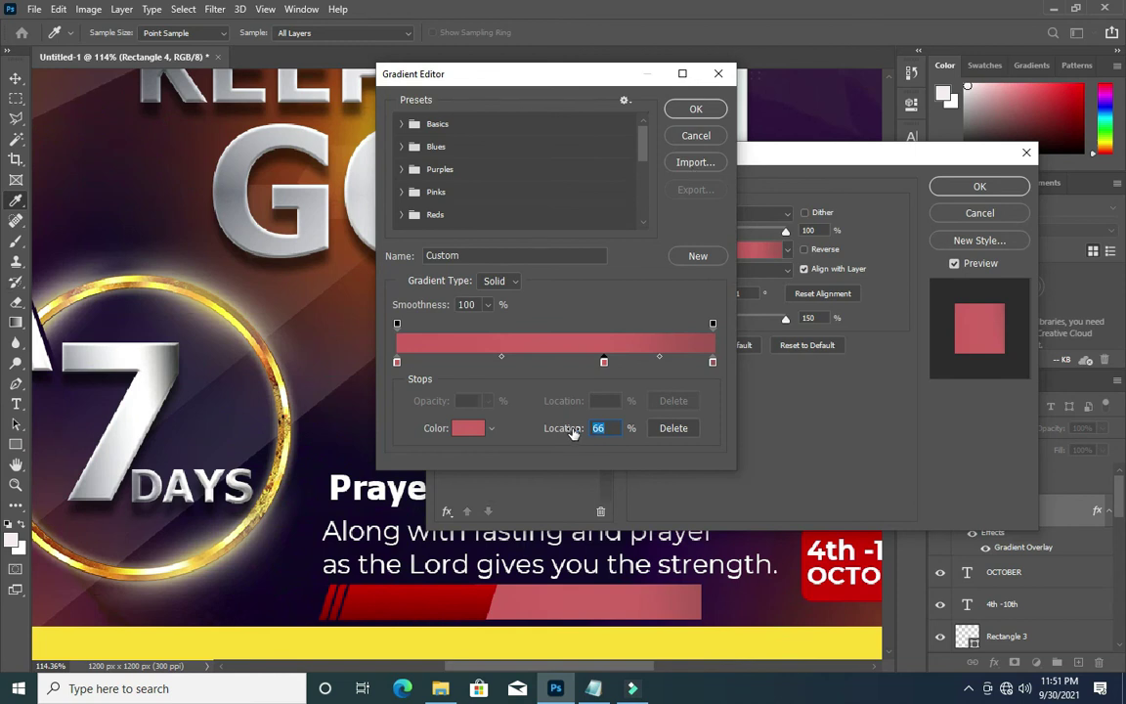
drag(574, 433, 570, 433)
click(697, 109)
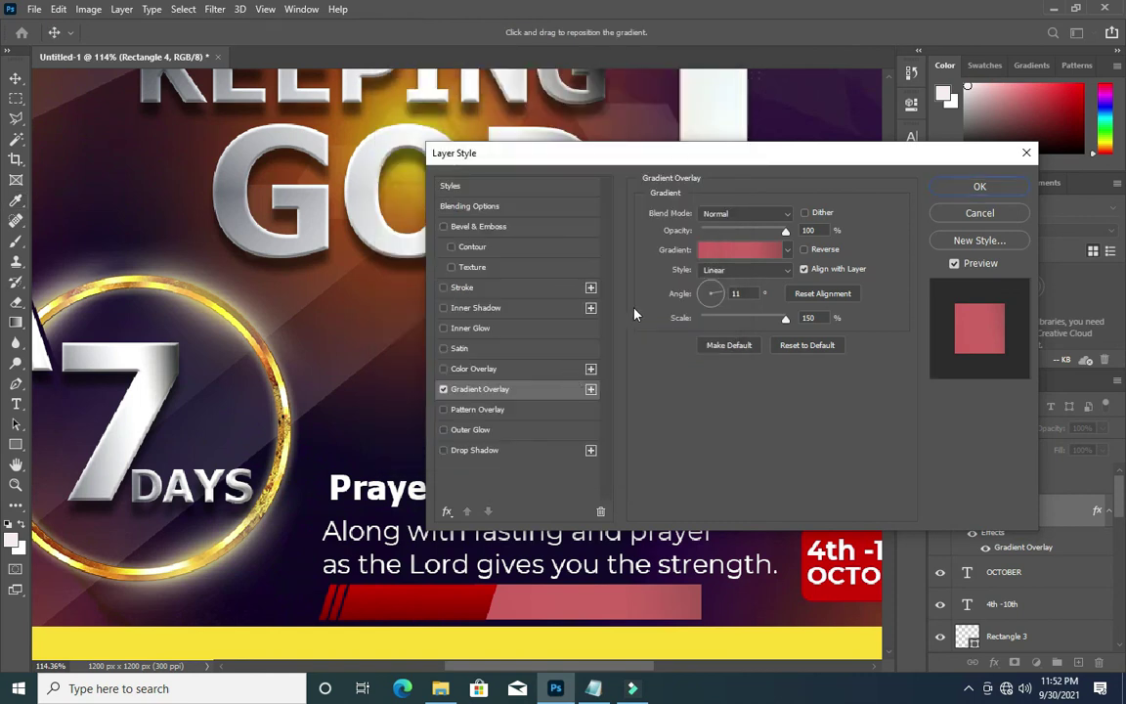
- Set the gradient overlay to a 90° angle and 86% scale, and apply it
click(710, 285)
mouse_move(785, 318)
mouse_down()
mouse_move(743, 319)
mouse_move(754, 323)
mouse_up()
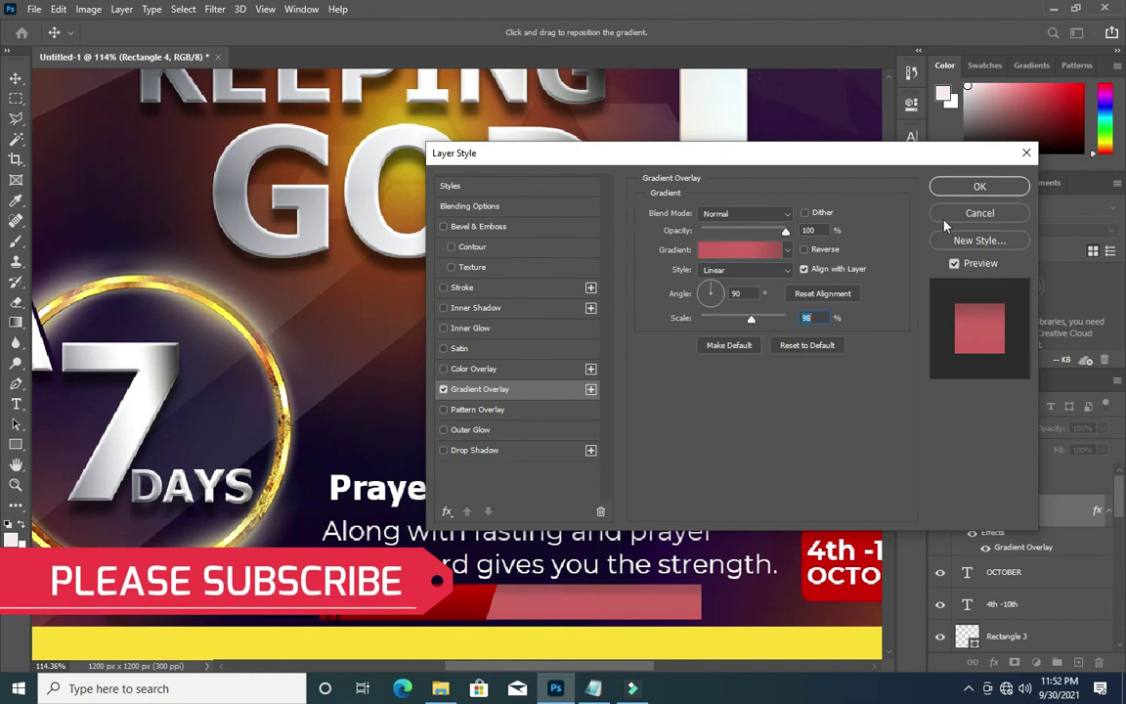
click(981, 187)
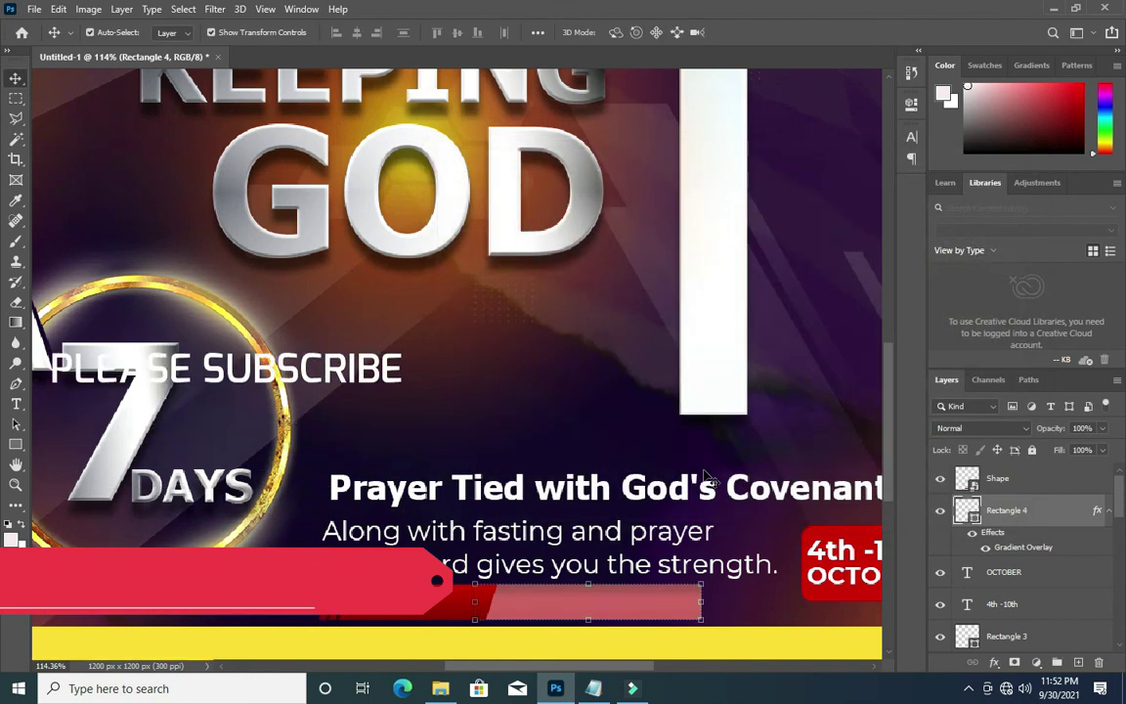
- Copy the 'Time:' heading from the Notepad notes and return to the poster
scroll(787, 399, down, 3)
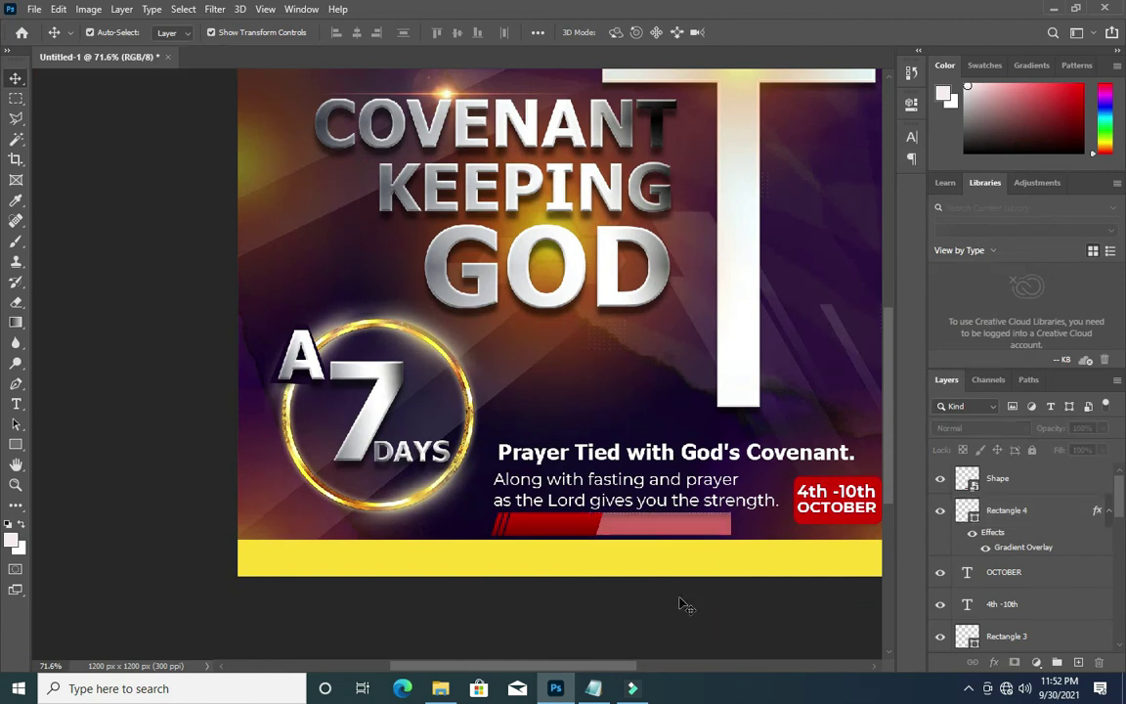
click(592, 690)
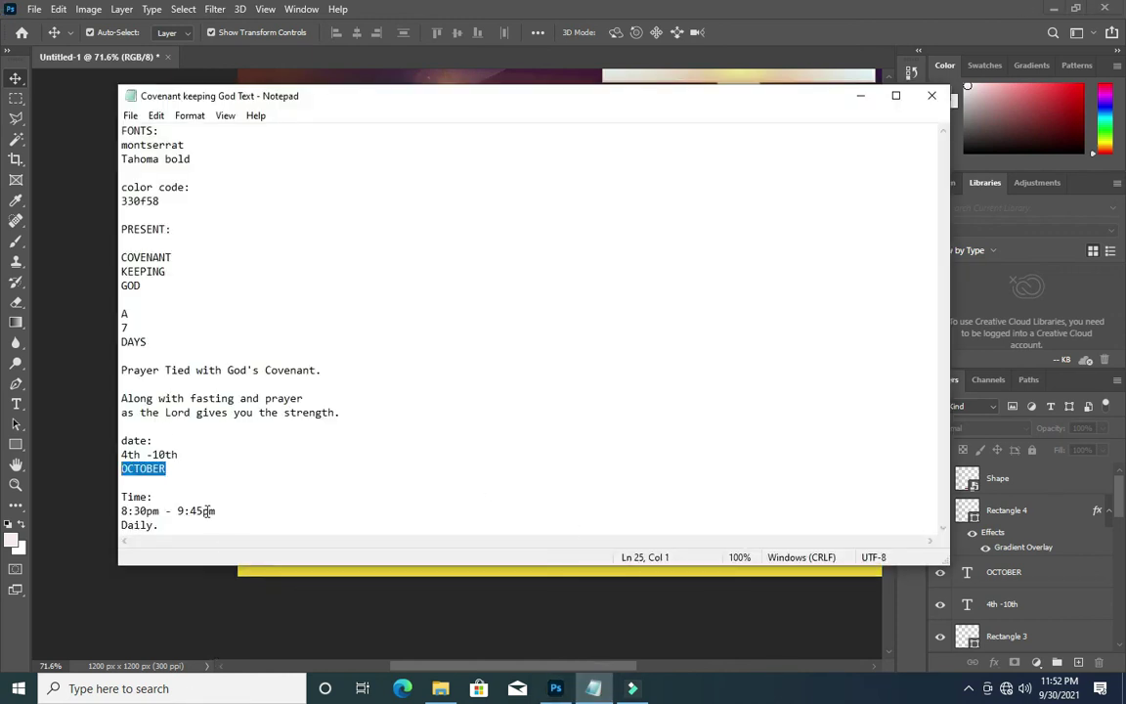
drag(222, 510, 111, 497)
key(ctrl+c)
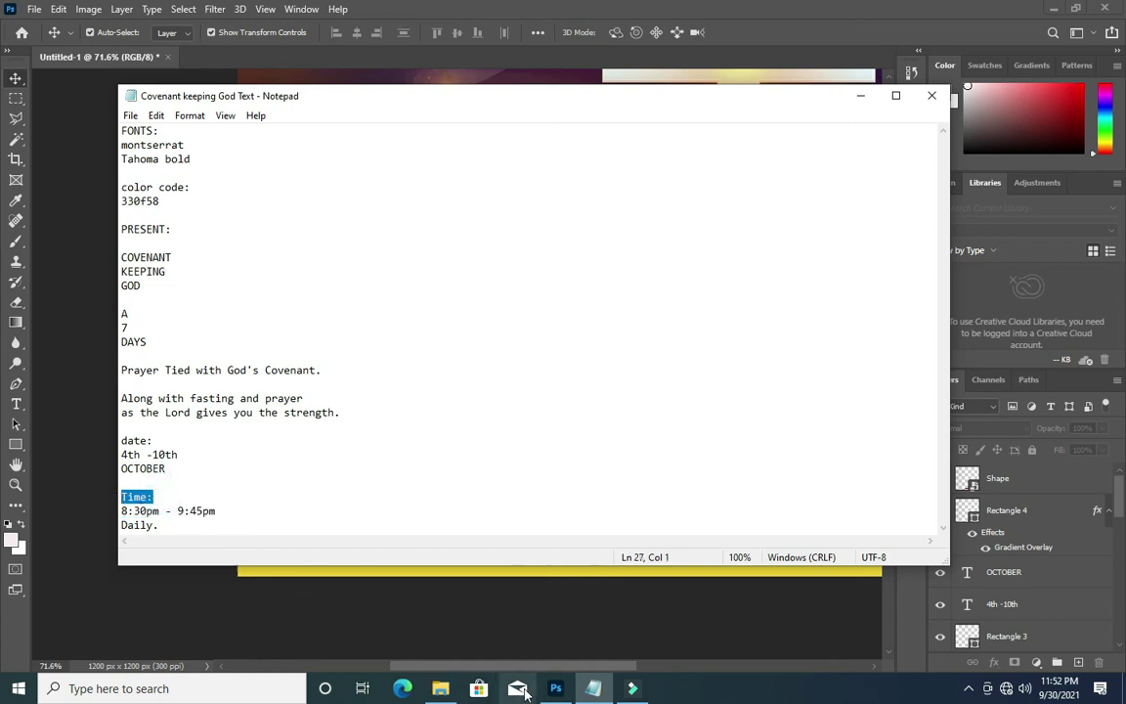
click(555, 688)
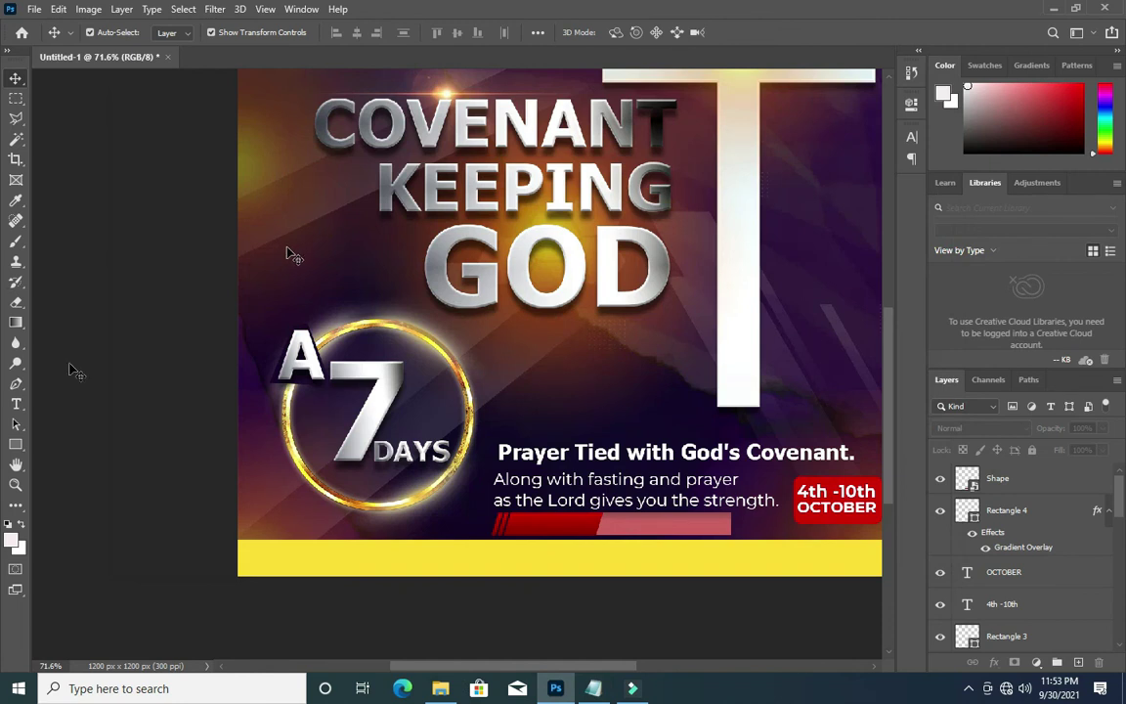
- Paste 'Time:' as a text layer and move it onto the red bar
key(t)
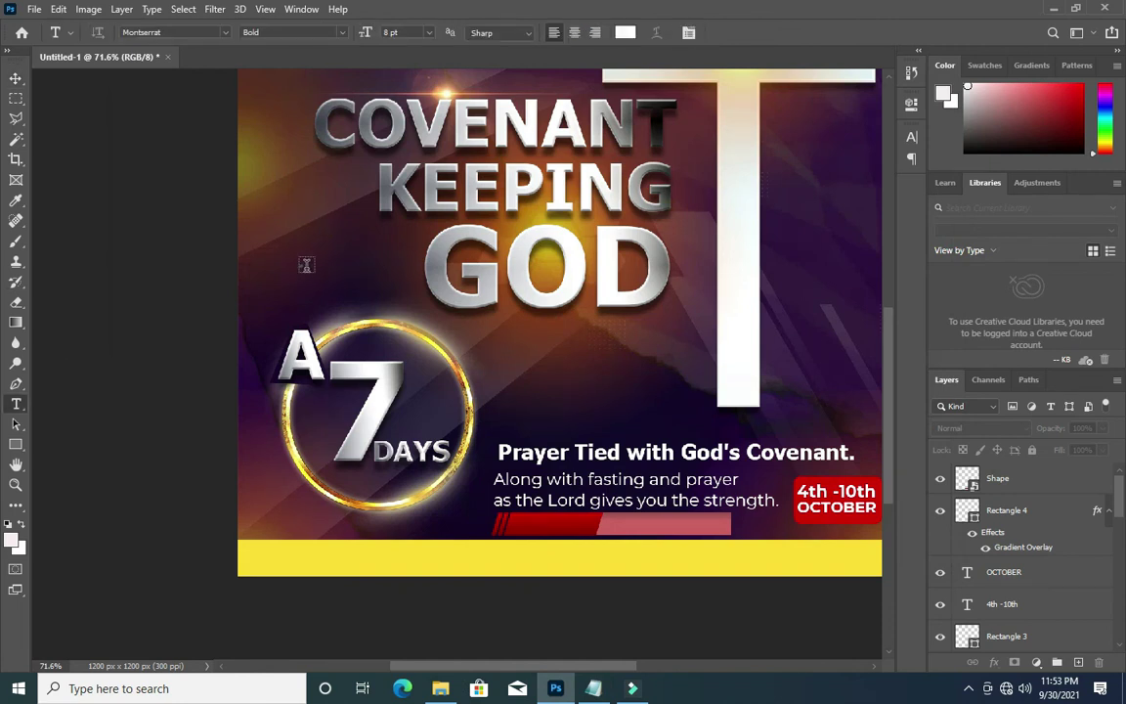
click(300, 264)
key(ctrl+v)
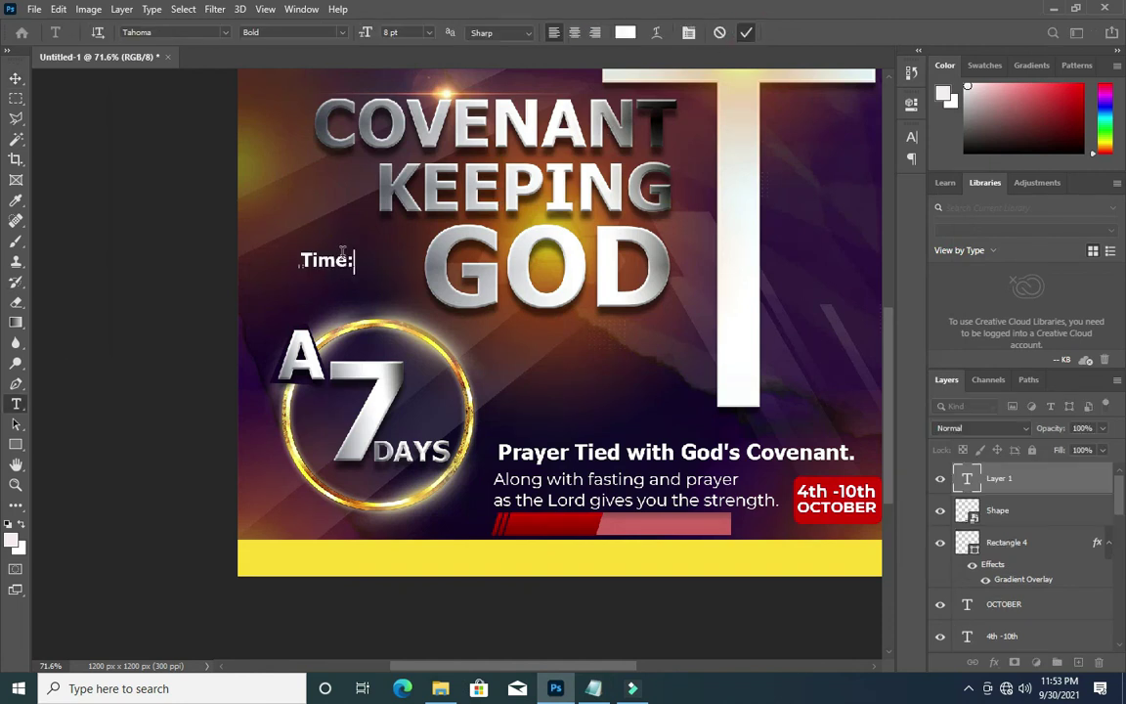
key(ctrl+Return)
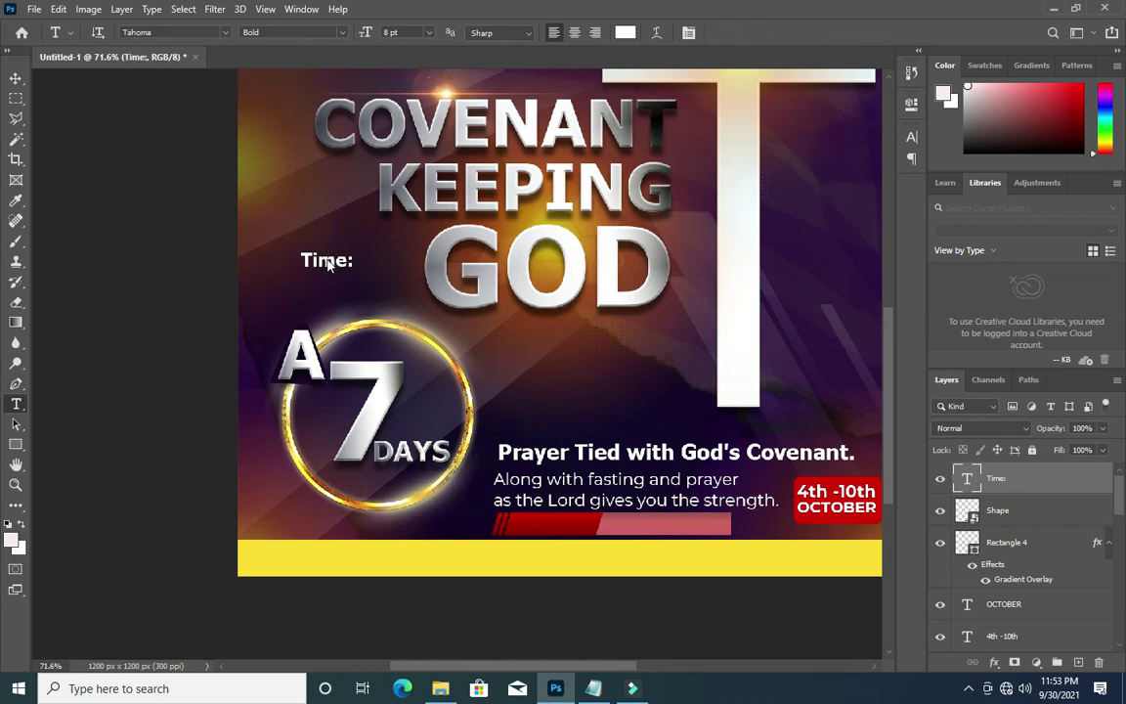
mouse_move(329, 264)
mouse_down()
mouse_move(540, 528)
mouse_move(551, 523)
mouse_up()
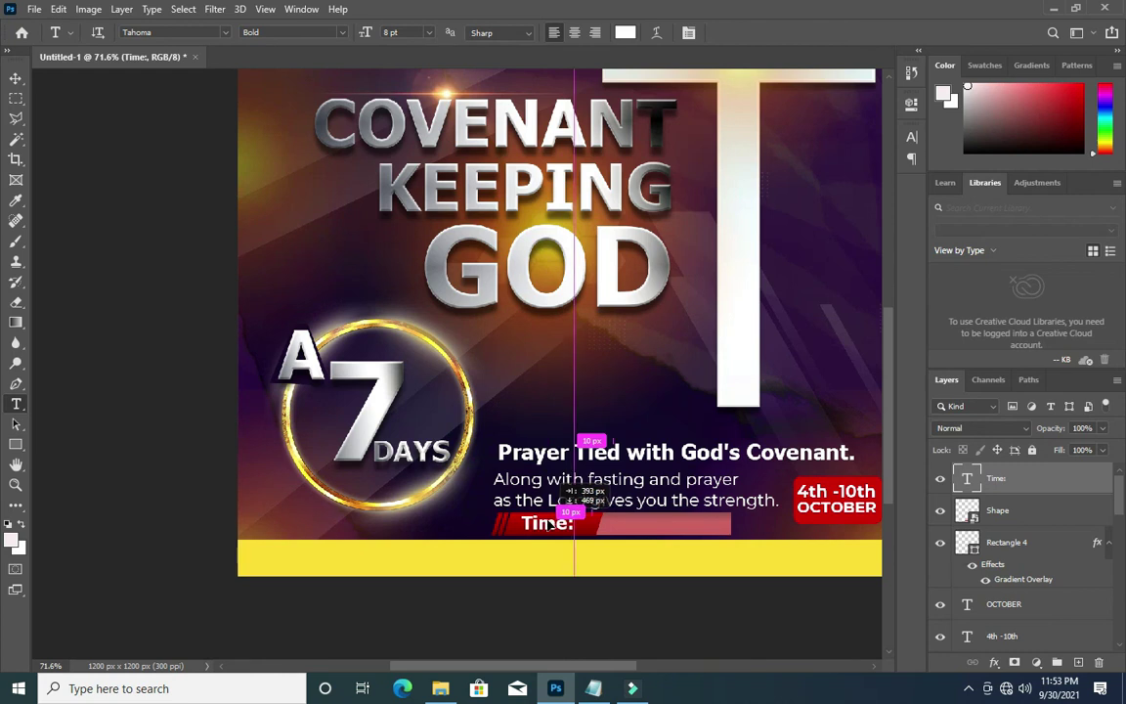
- Copy '8:30pm - 9:45pm' from the notes and paste it as a new text layer
key(alt+Tab)
drag(216, 510, 124, 510)
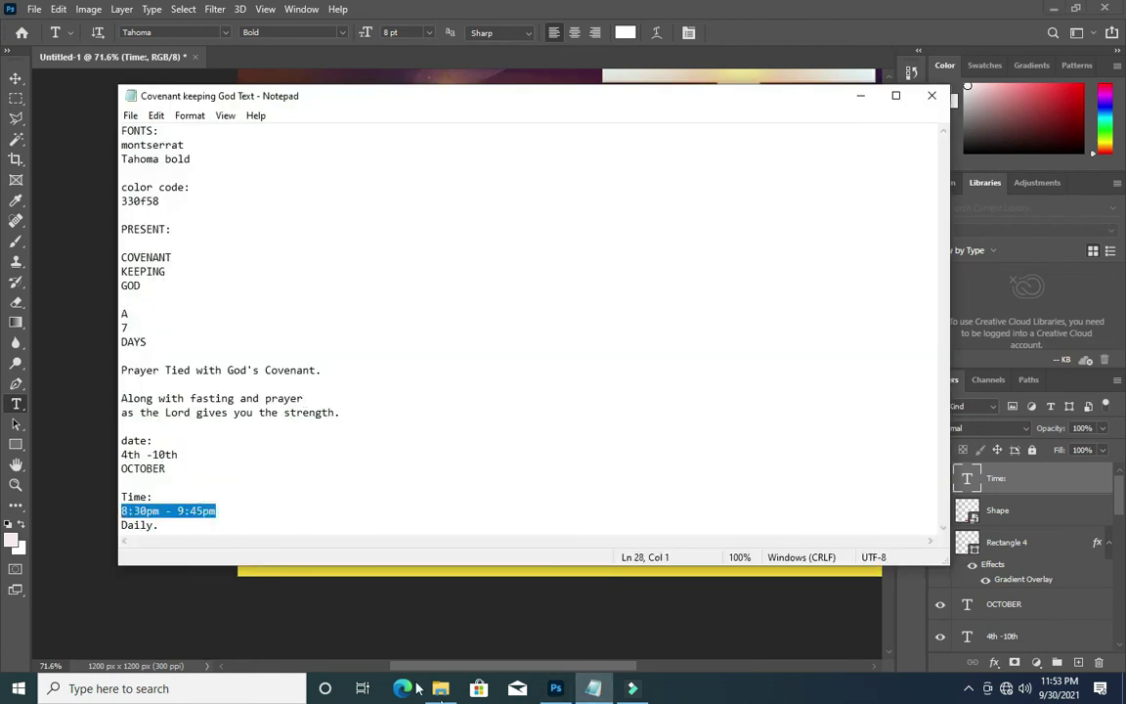
click(555, 688)
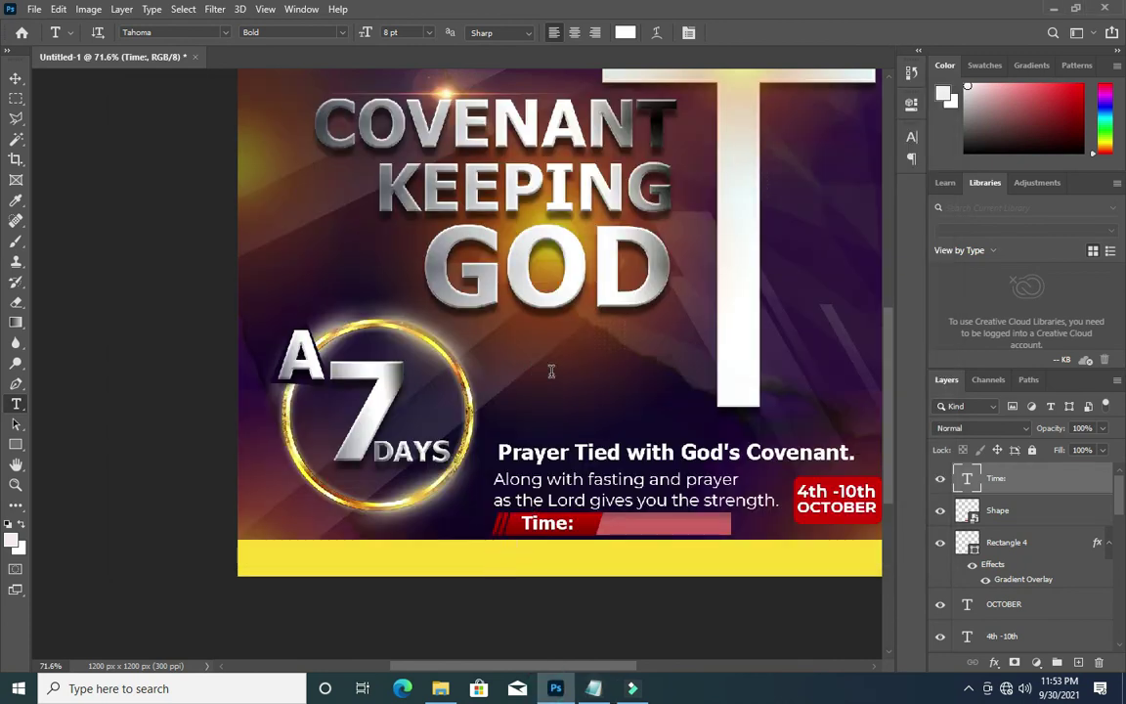
click(507, 369)
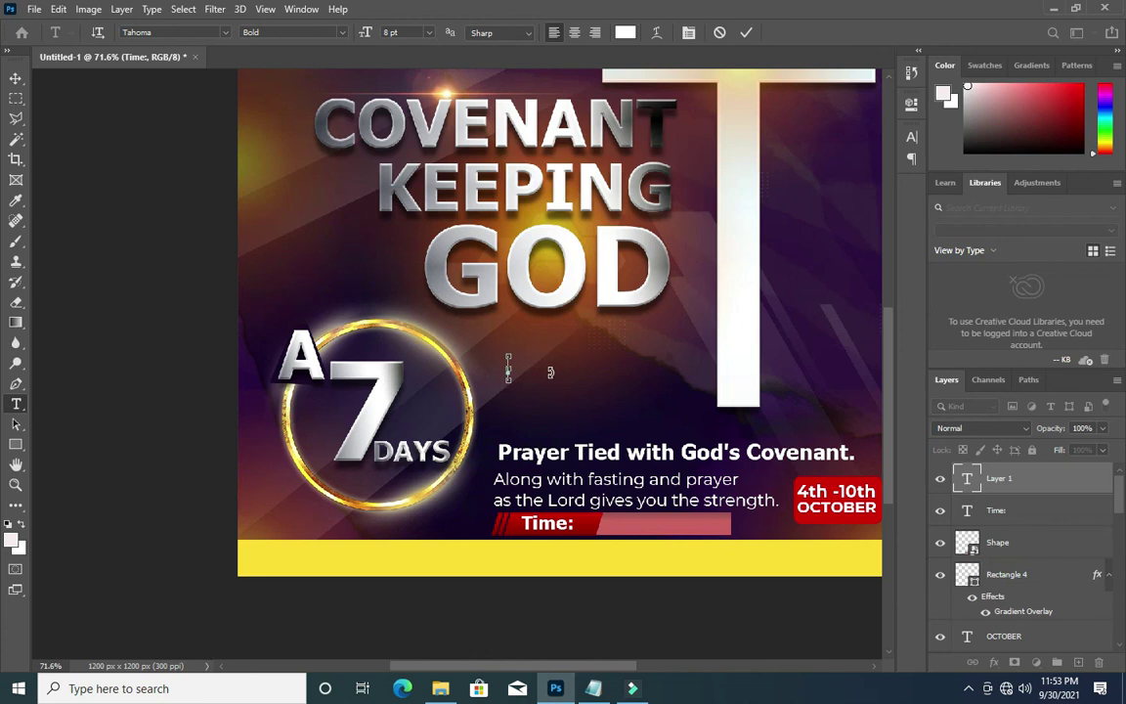
text(8:30pm - 9:45pm)
click(745, 33)
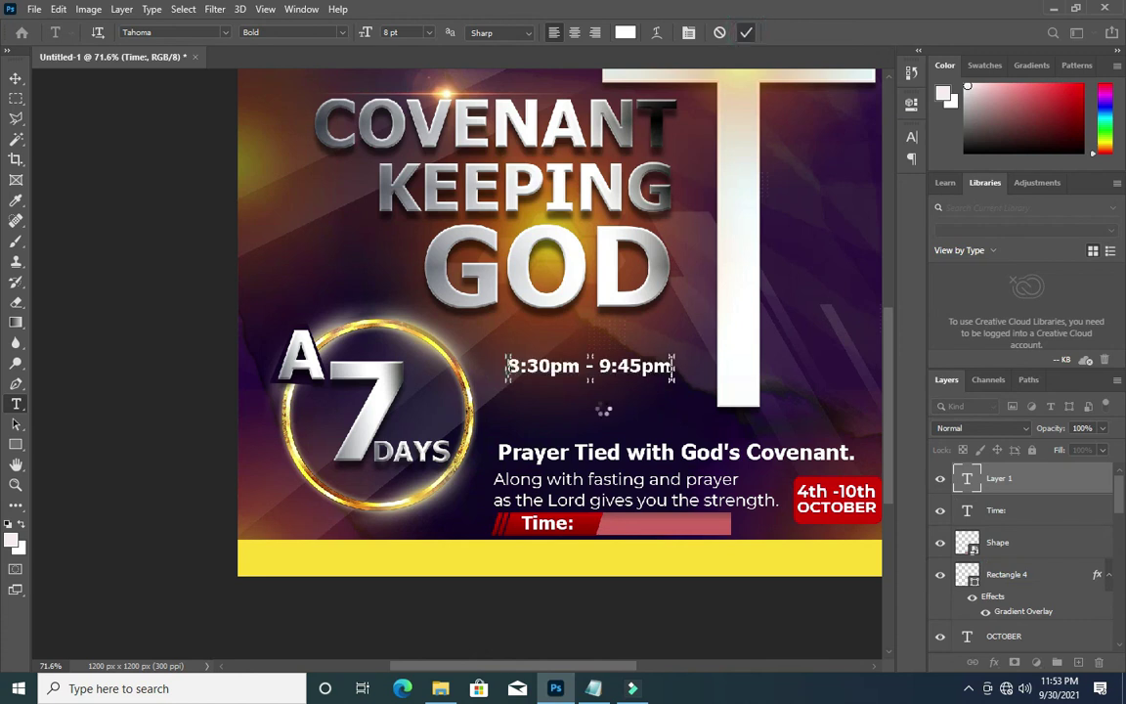
- Move the hours onto the pink bar beside 'Time:' and shrink them to 6 pt
click(558, 366)
drag(645, 465, 657, 526)
drag(636, 478, 636, 478)
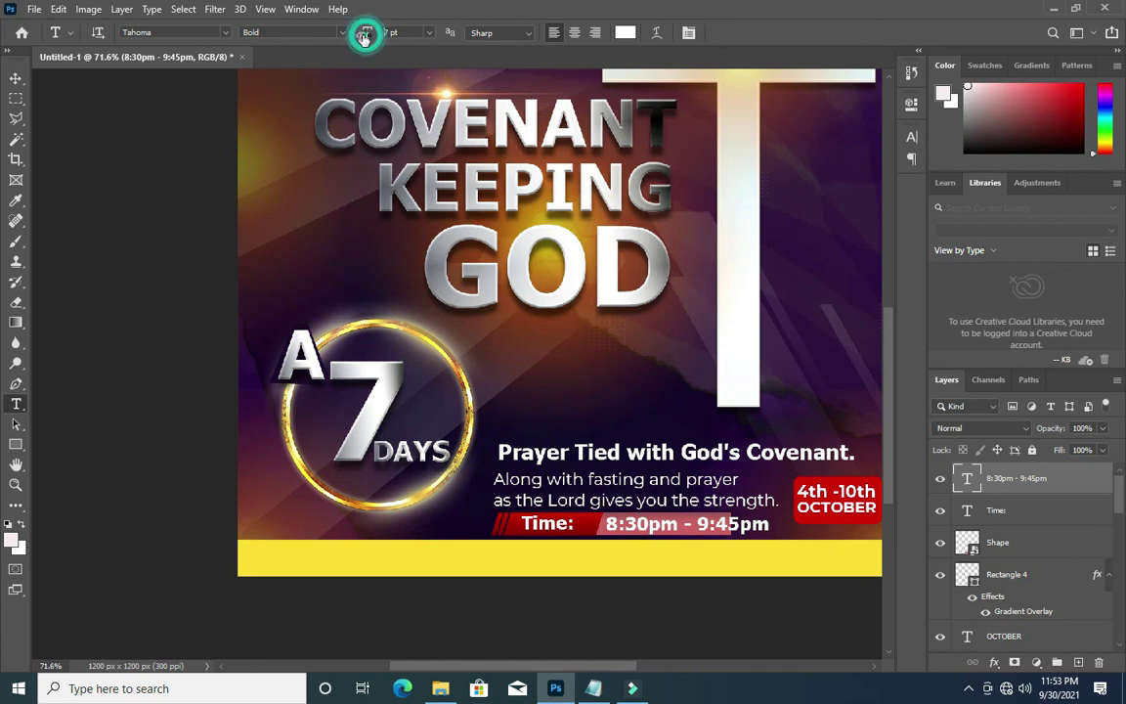
drag(366, 32, 364, 34)
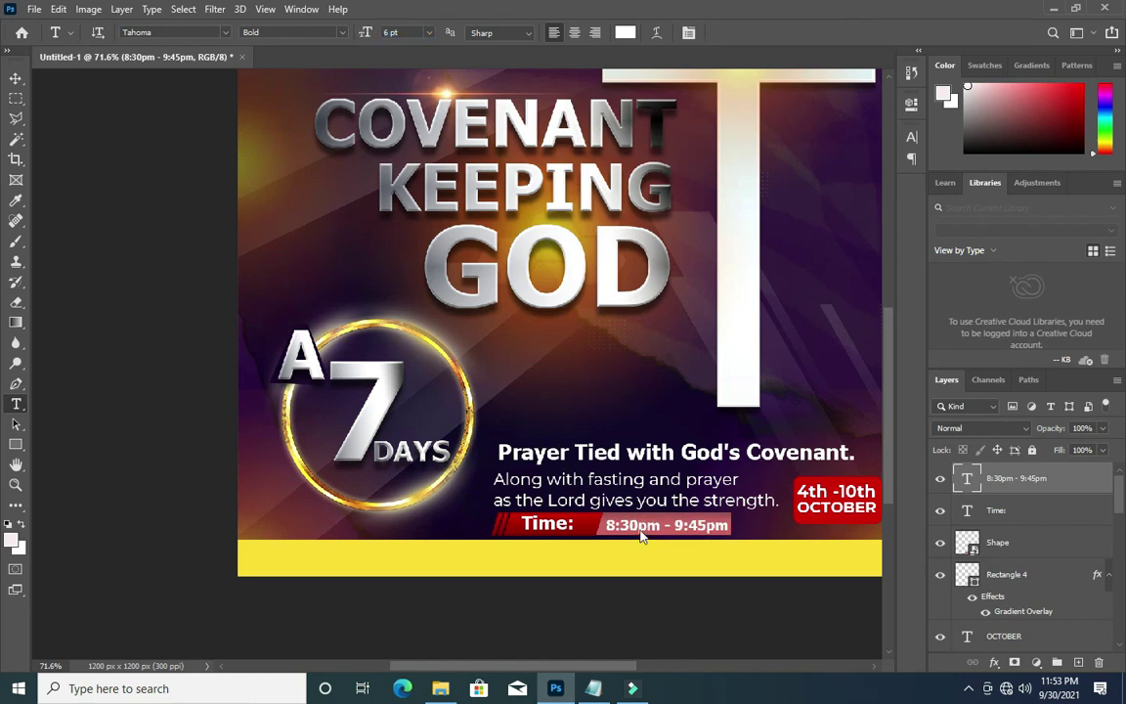
drag(640, 533, 637, 532)
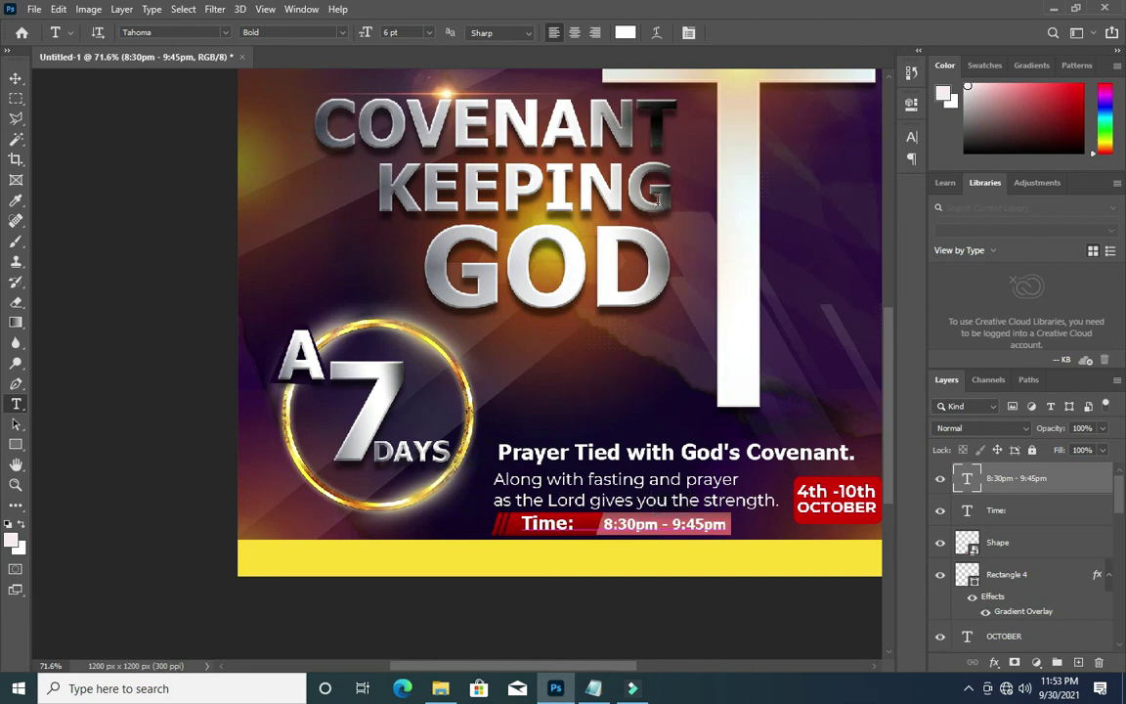
click(16, 79)
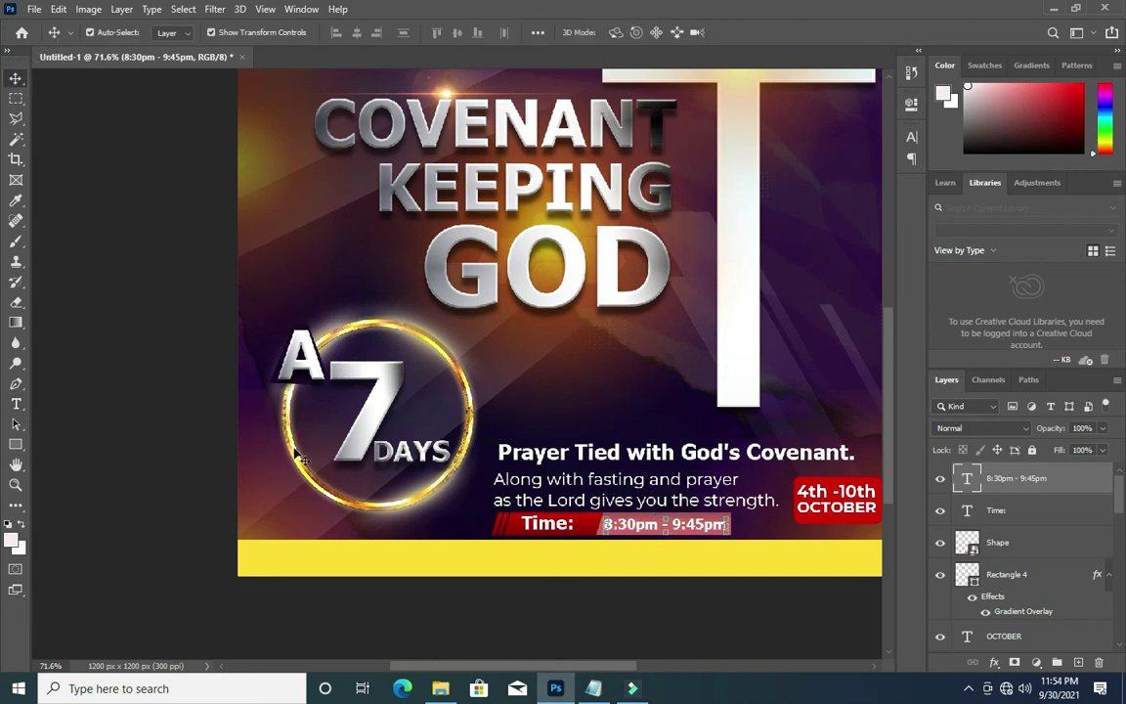
- Scale the 7 DAYS circle group up to about 112.67%
click(522, 613)
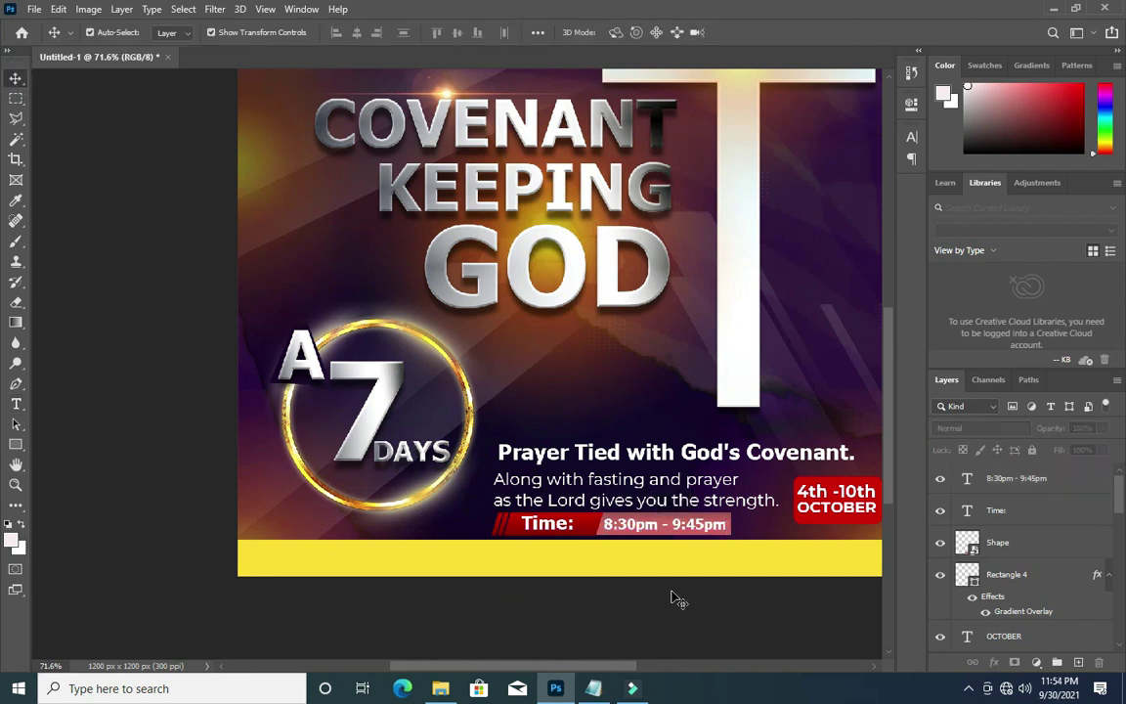
key(ctrl+0)
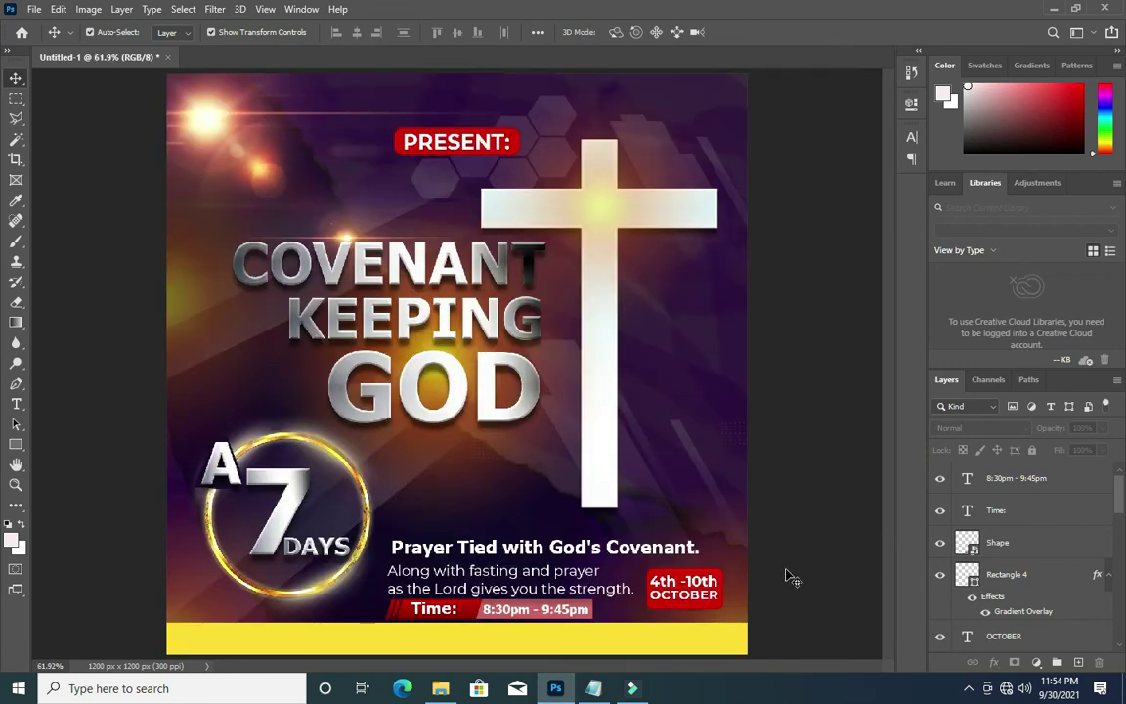
click(385, 408)
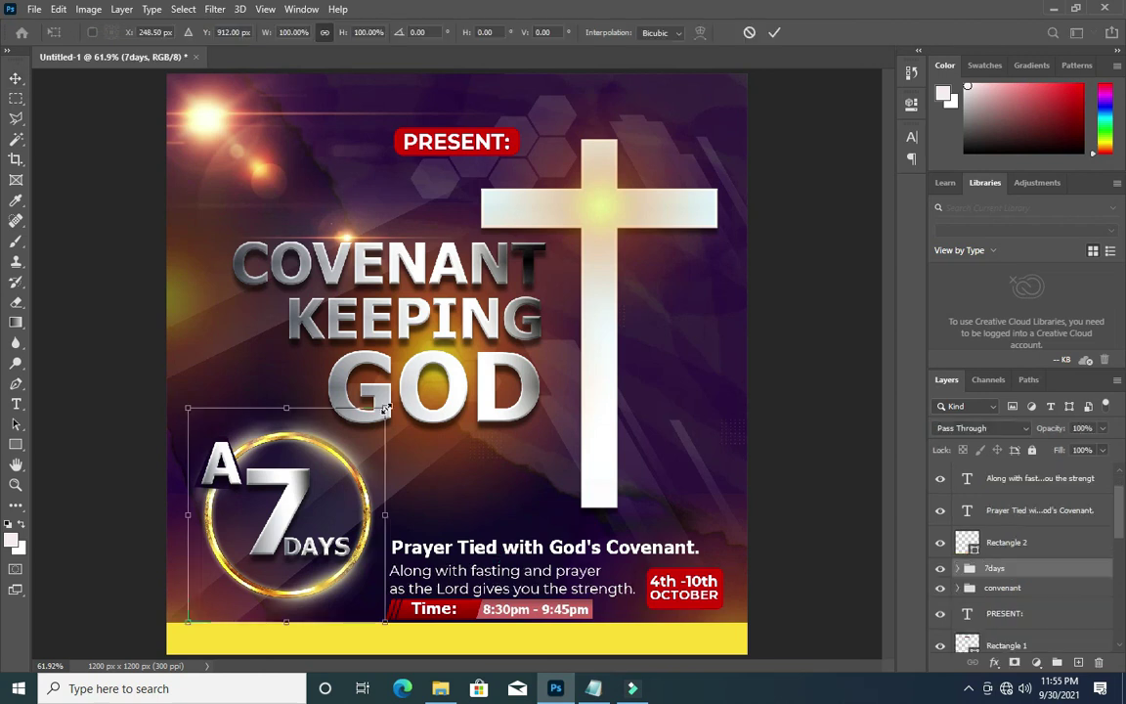
drag(385, 408, 400, 388)
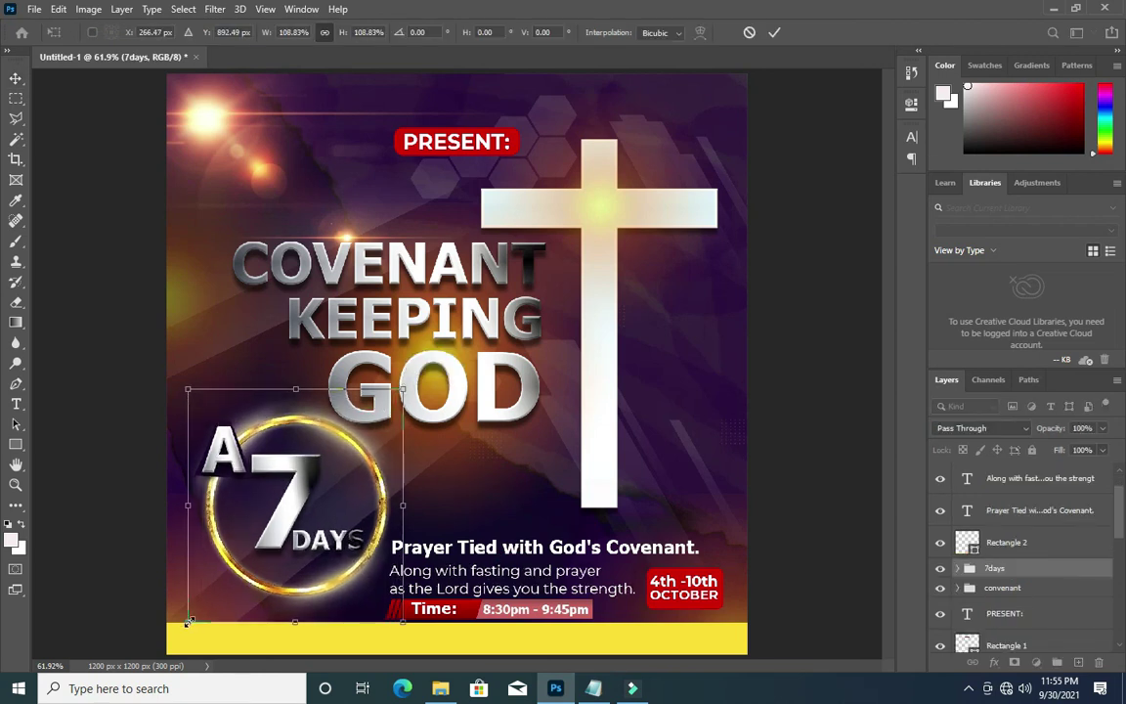
drag(188, 621, 173, 633)
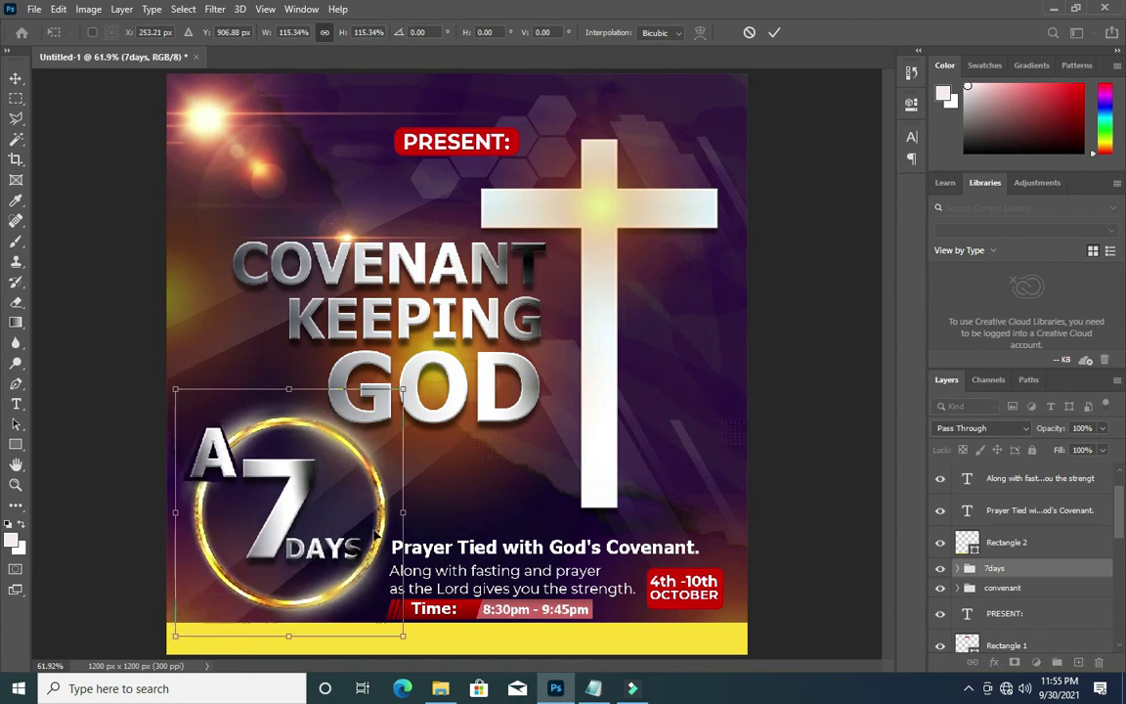
drag(175, 635, 176, 633)
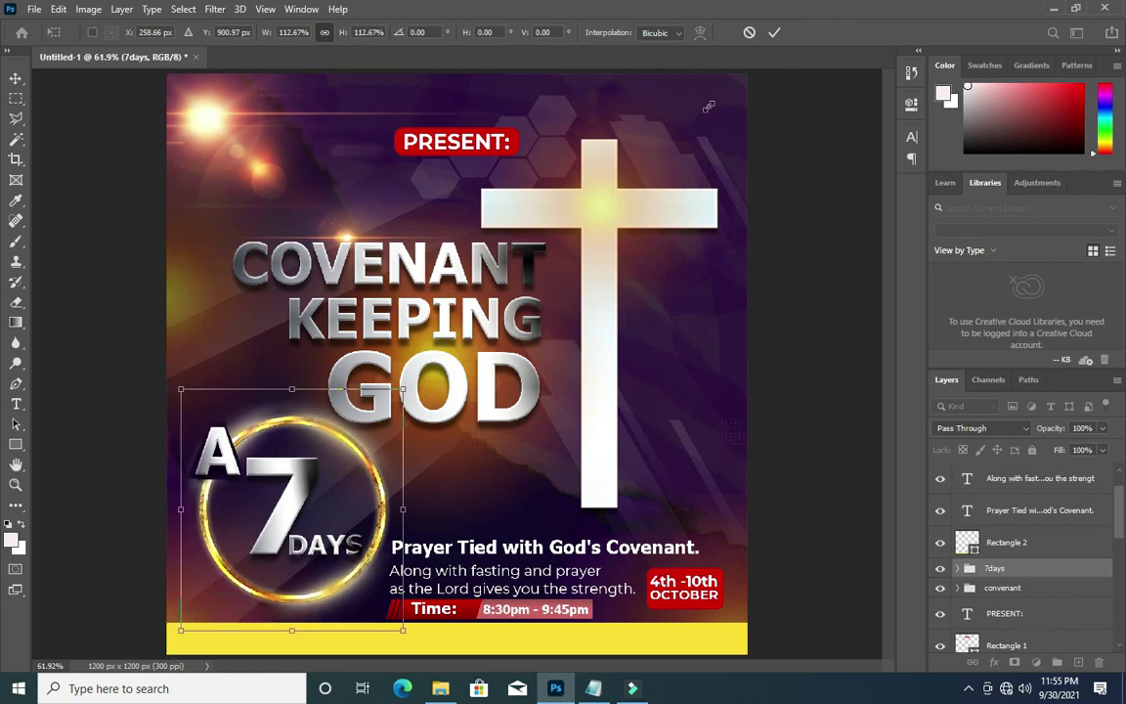
click(774, 33)
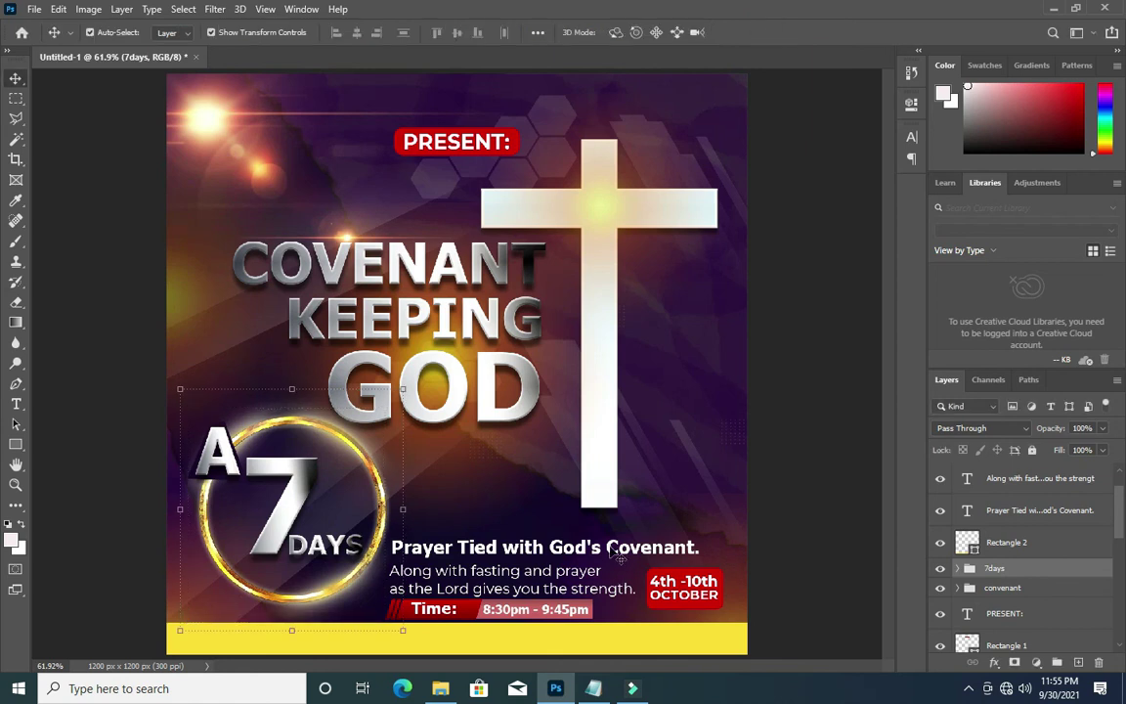
- Nudge the Prayer Tied heading and the Along with fasting text up slightly
click(648, 561)
key(Up)
key(Up)
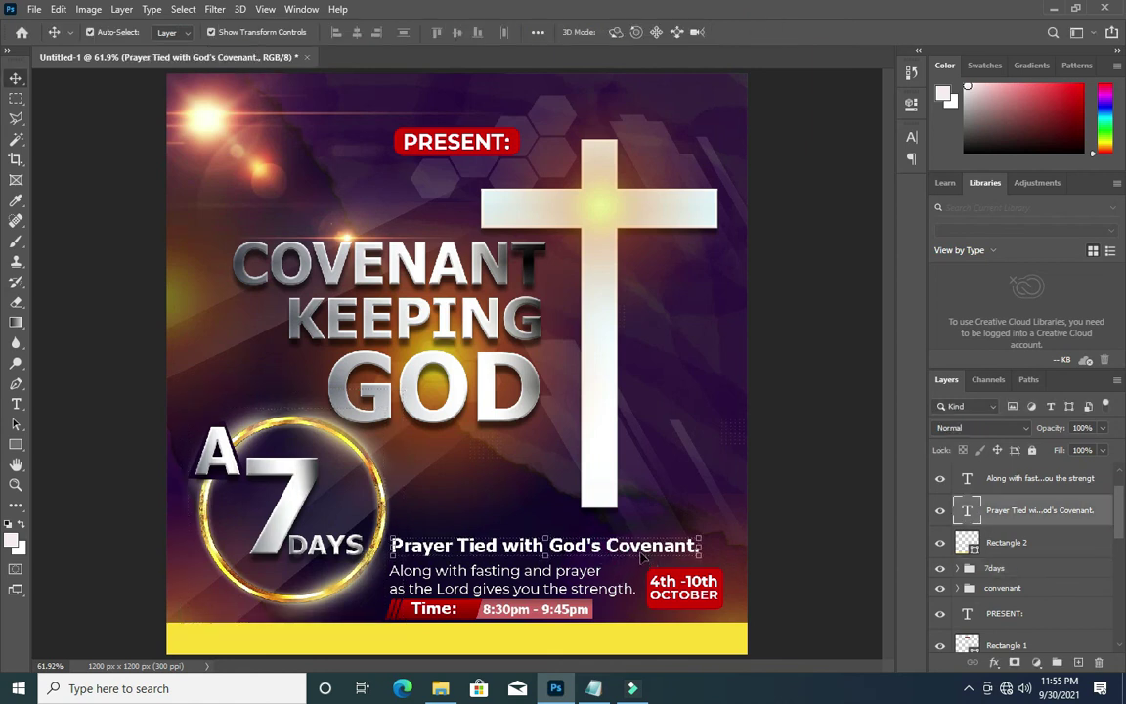
click(786, 541)
click(500, 589)
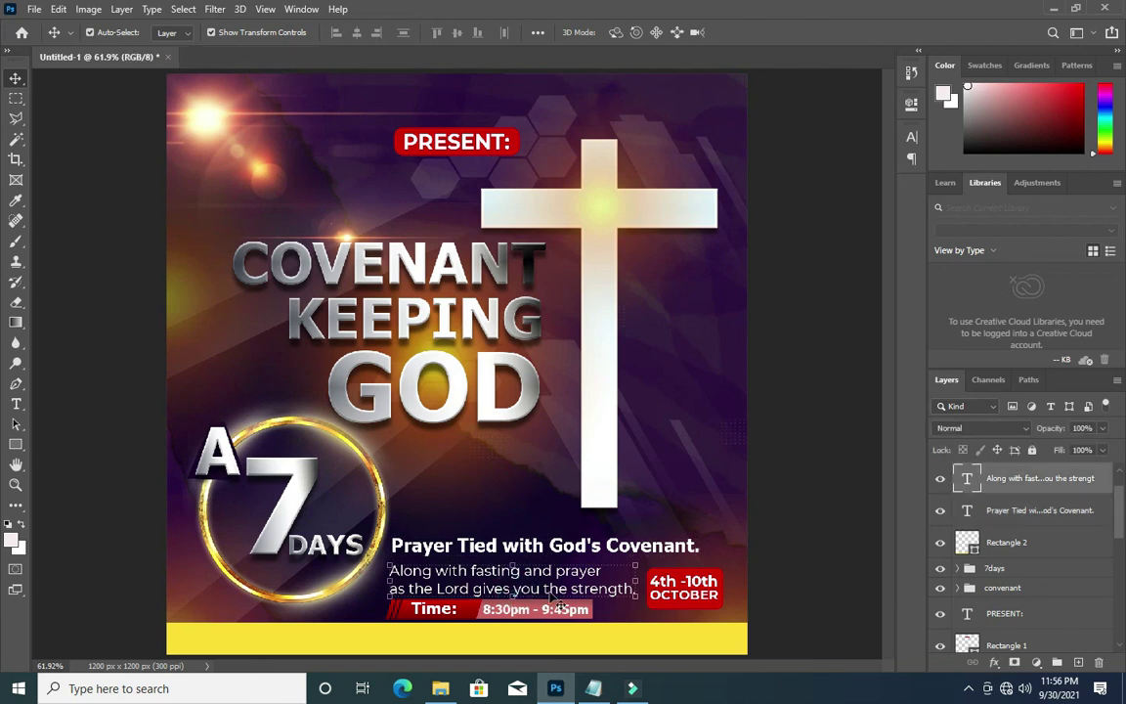
key(Up)
key(Up)
key(Up)
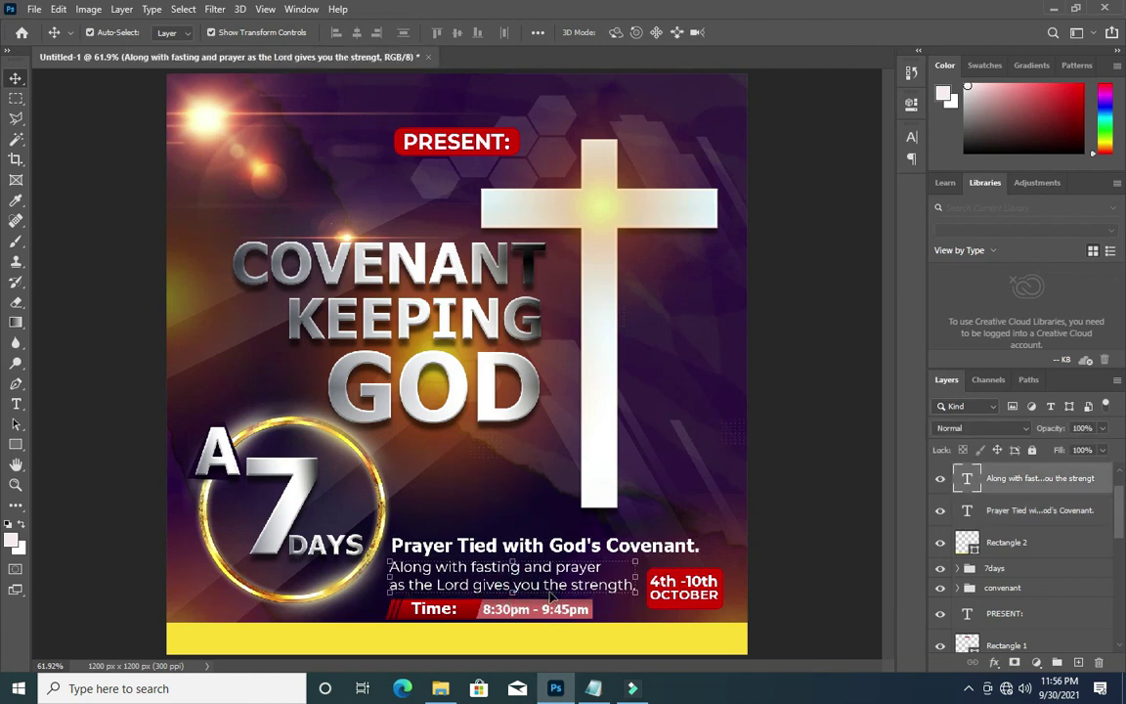
- Move PRESENT: and its red box down, then place the logo above them
right_click(453, 179)
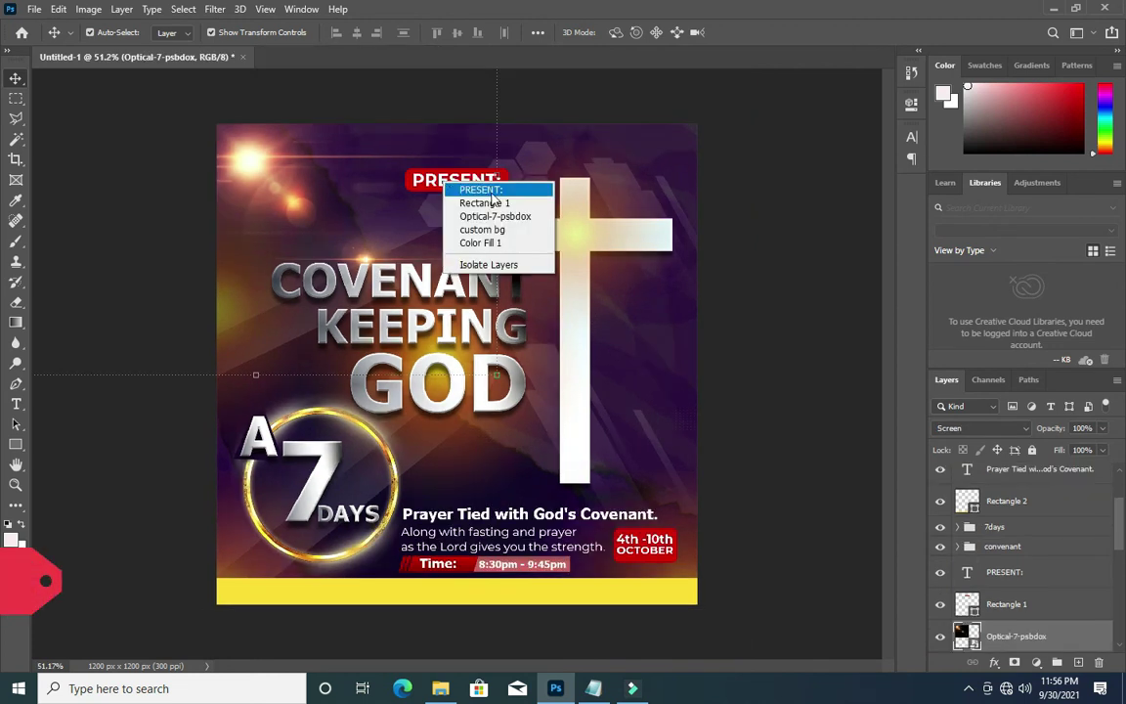
click(478, 191)
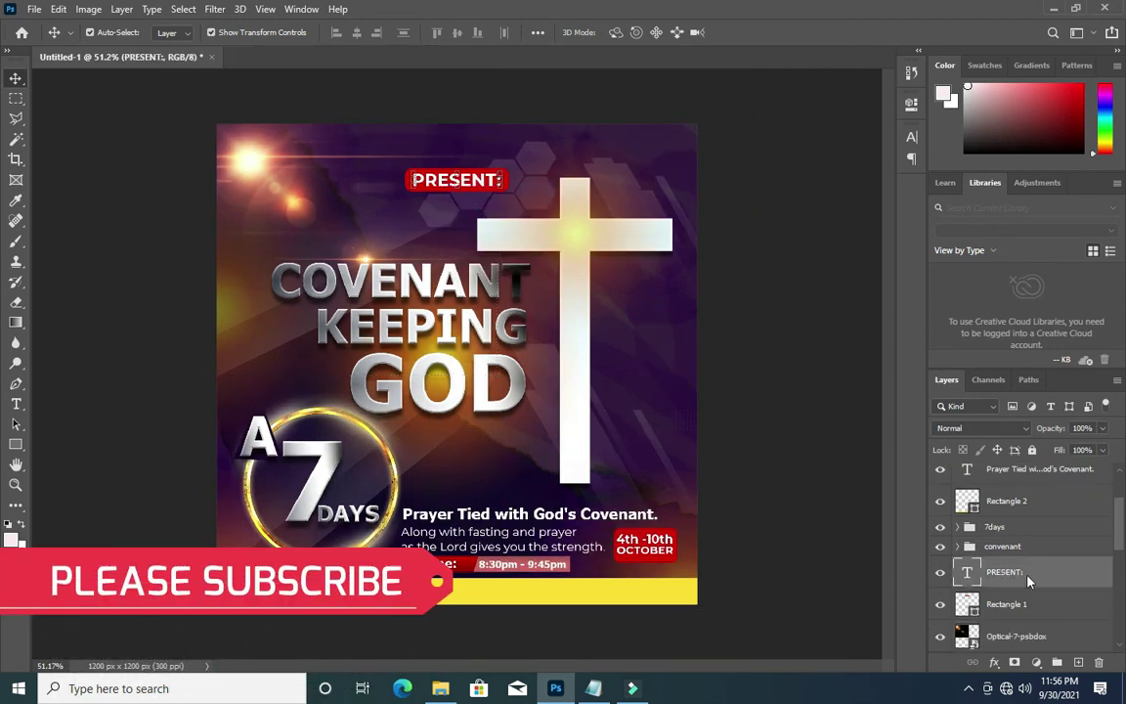
click(1008, 604)
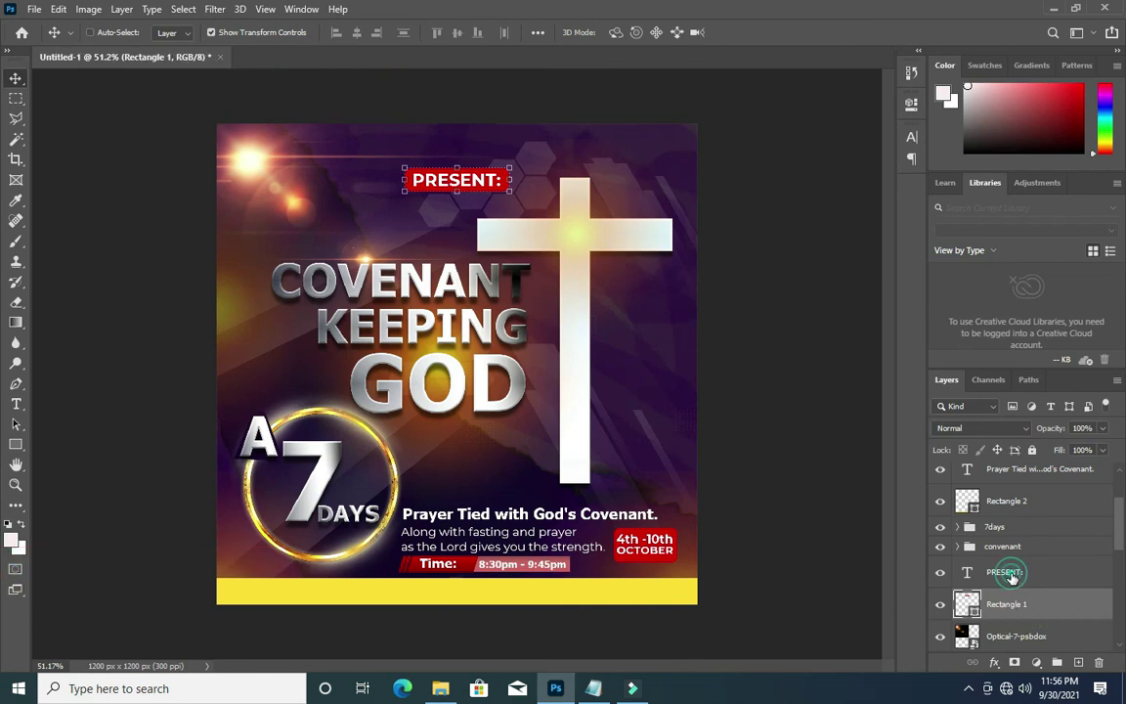
shift+click(1013, 579)
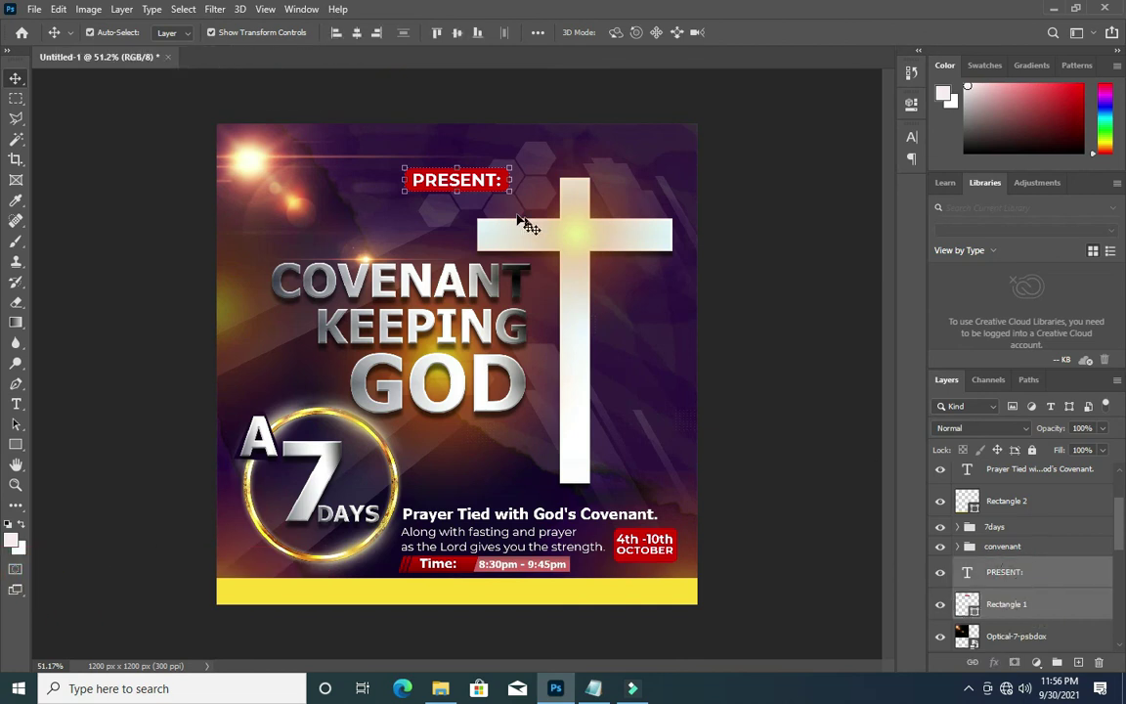
drag(467, 195, 422, 232)
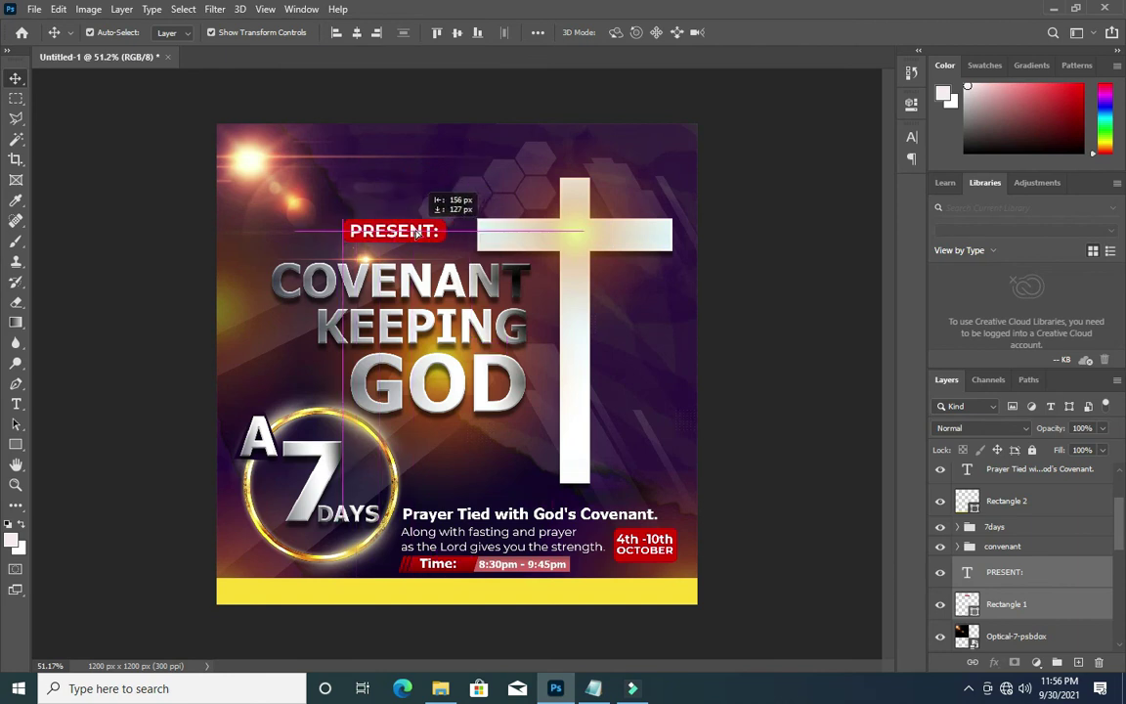
drag(421, 233, 424, 235)
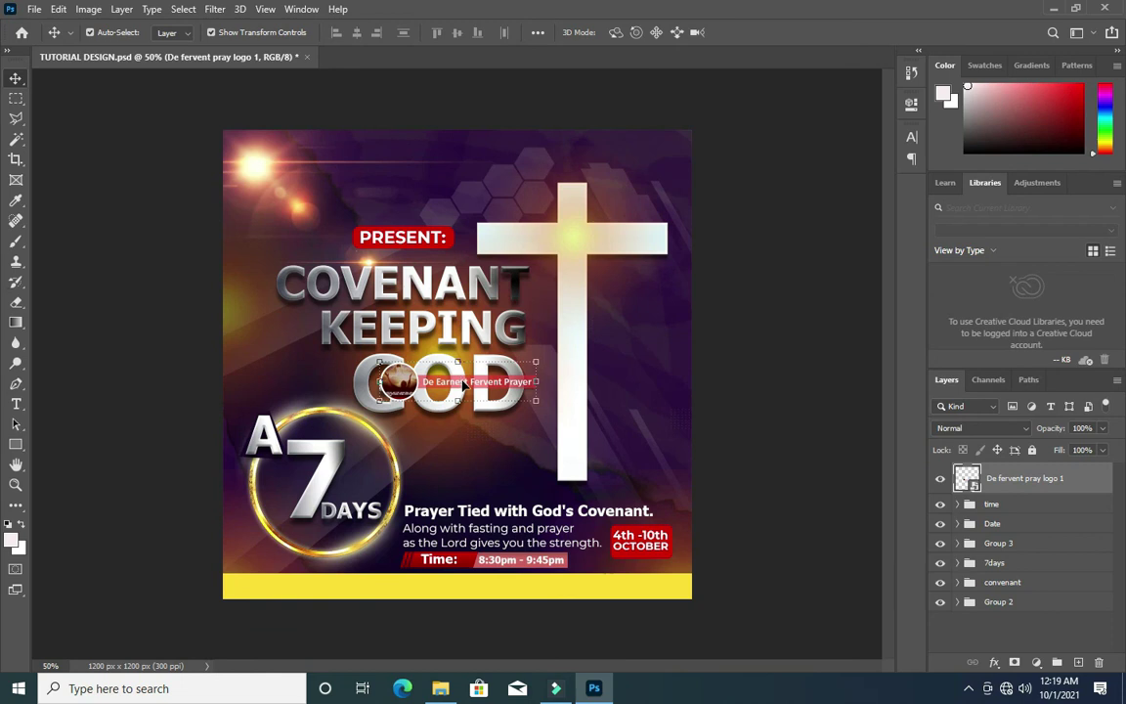
drag(466, 384, 459, 178)
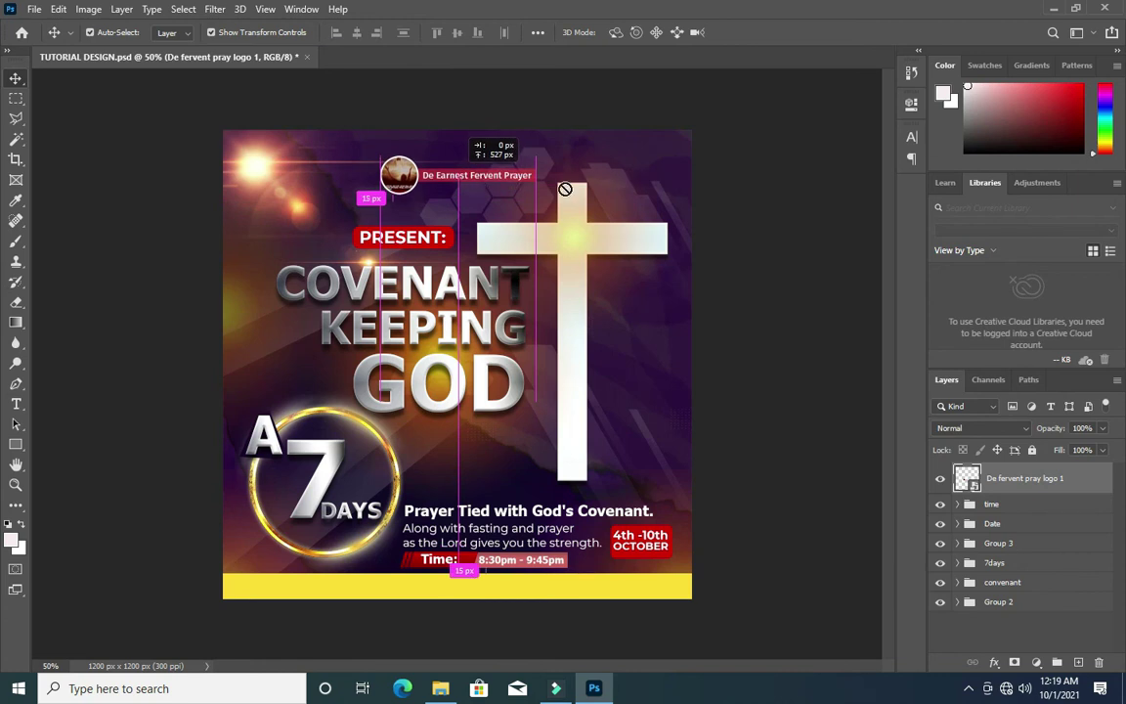
click(739, 195)
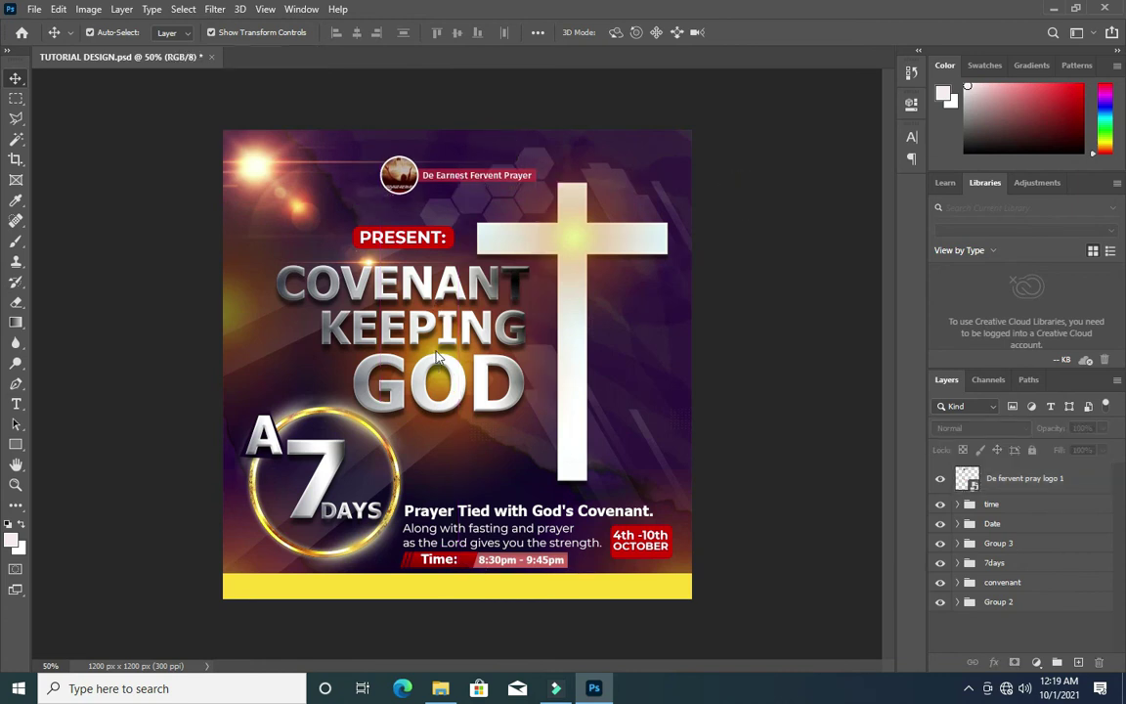
- Position the light-bubbles image over the title, rasterize it, and set it to Screen
mouse_move(497, 363)
mouse_down()
mouse_move(486, 309)
mouse_move(457, 291)
mouse_up()
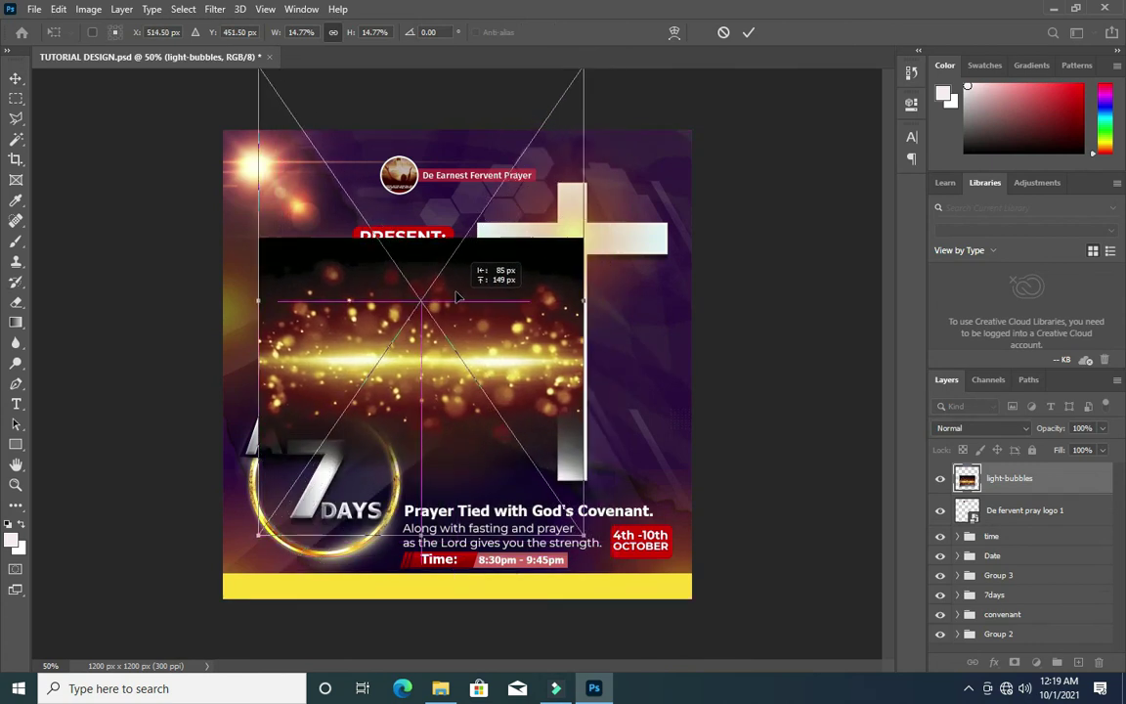
drag(456, 291, 456, 286)
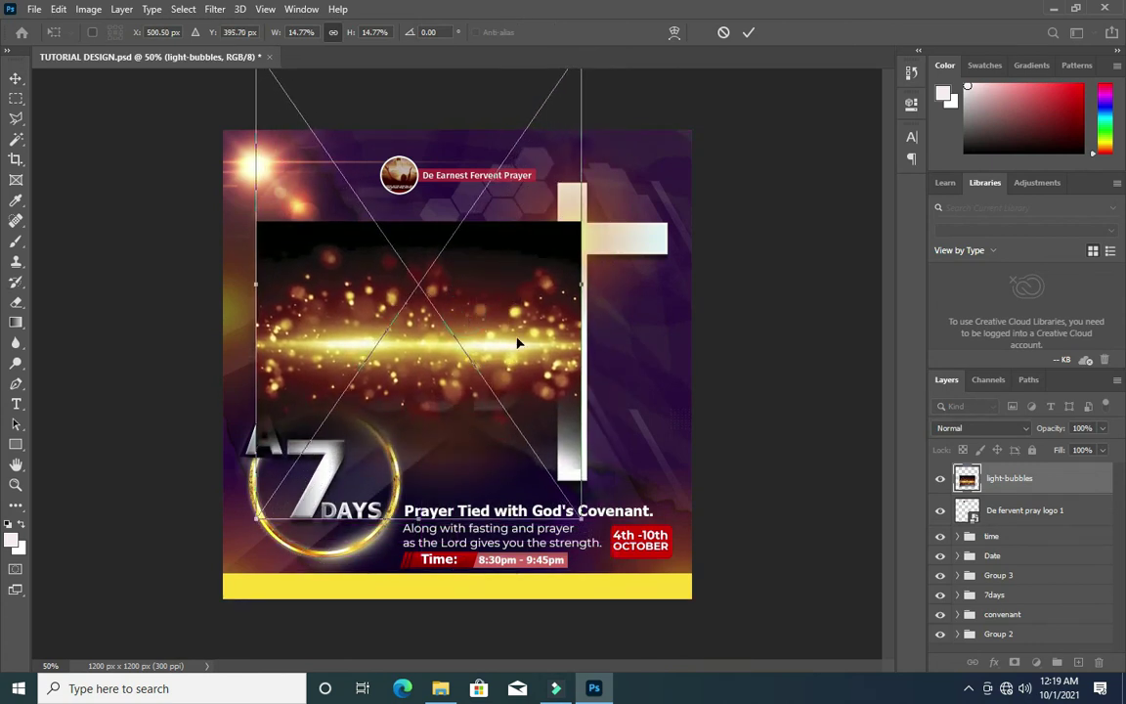
key(Return)
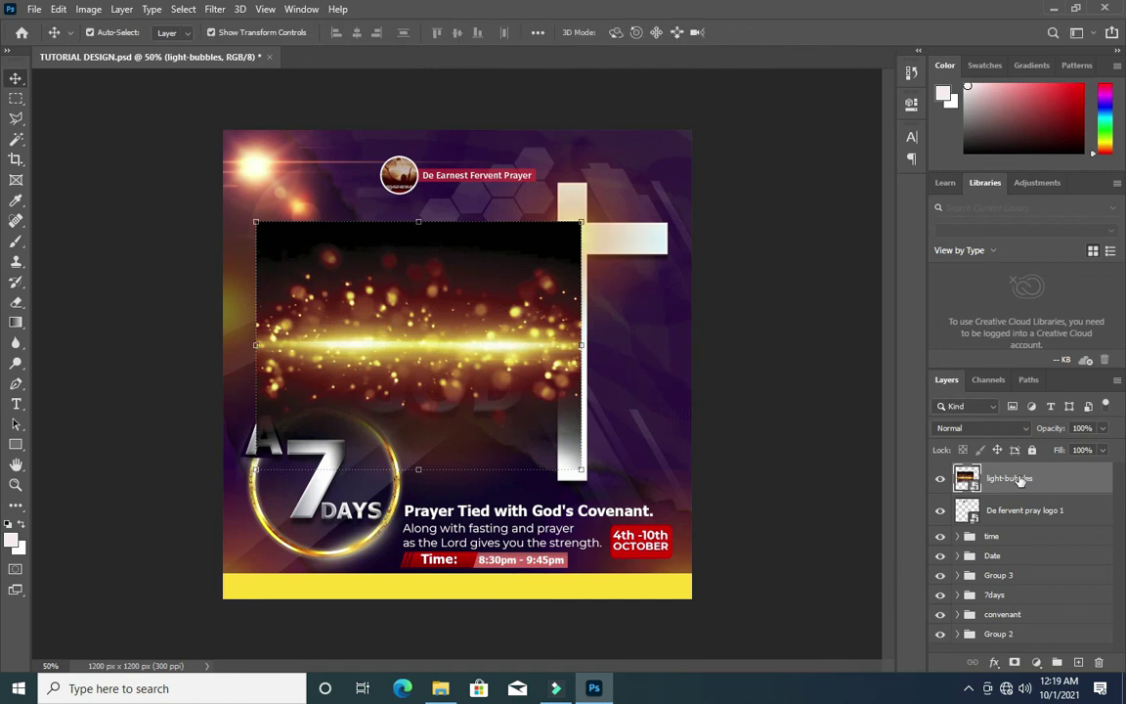
right_click(1020, 479)
click(824, 284)
click(980, 430)
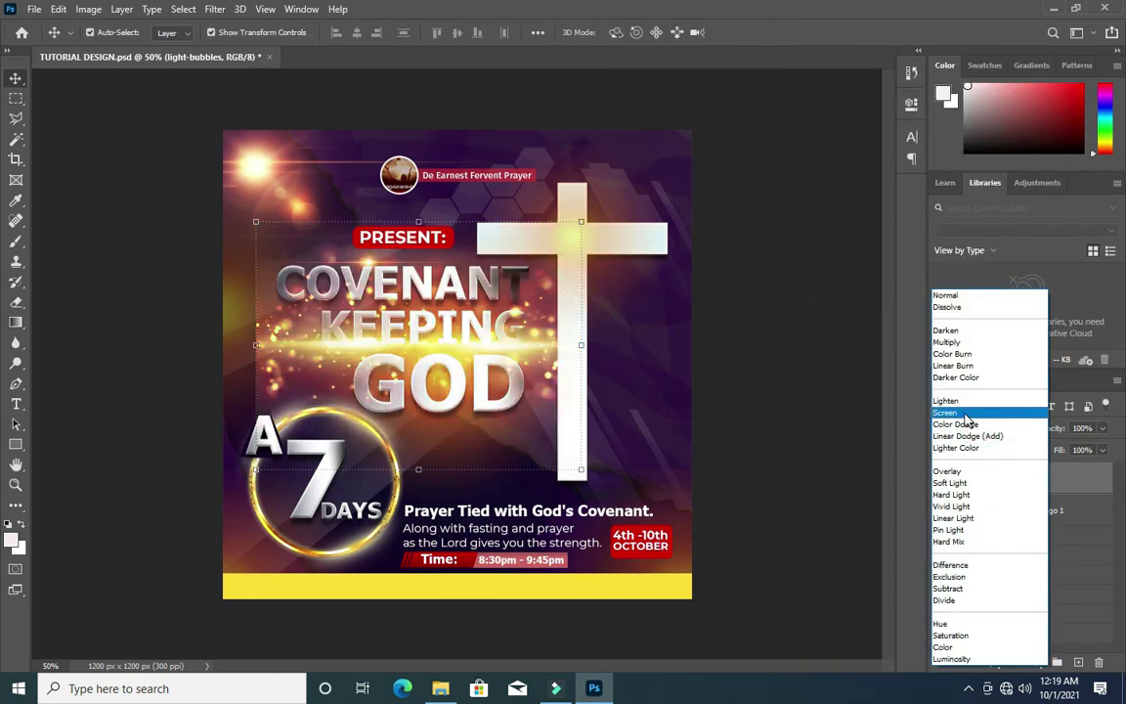
click(964, 418)
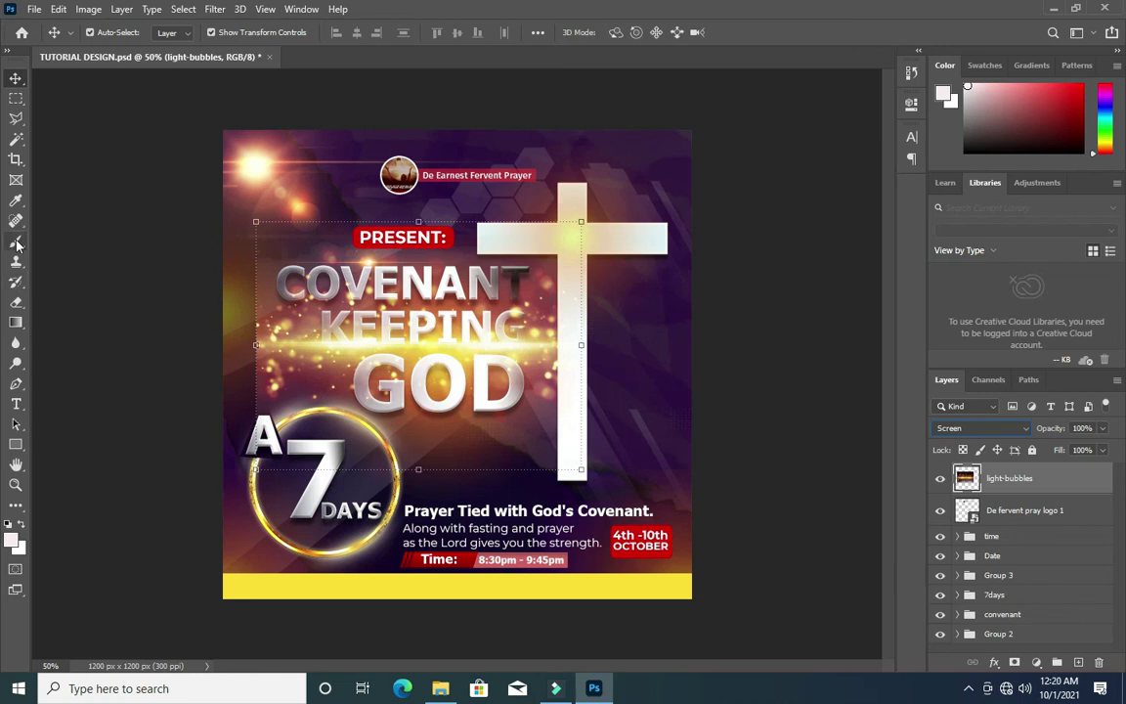
- Pick the General Brushes Soft Round brush at 0% hardness
key(b)
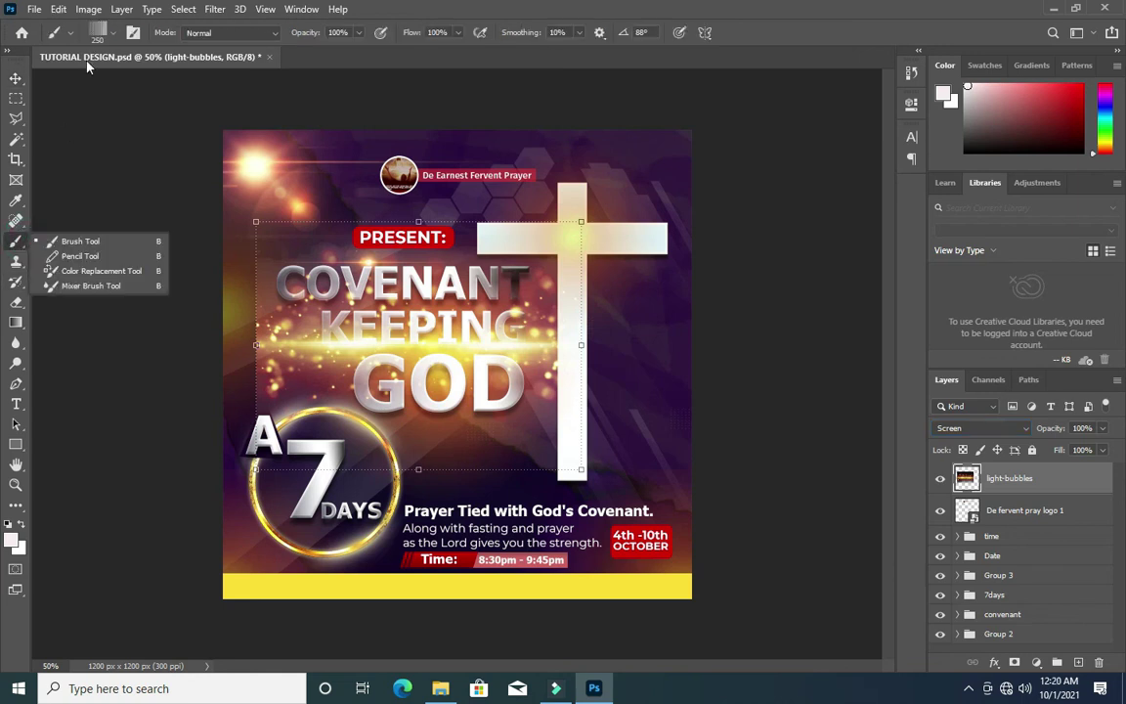
click(106, 32)
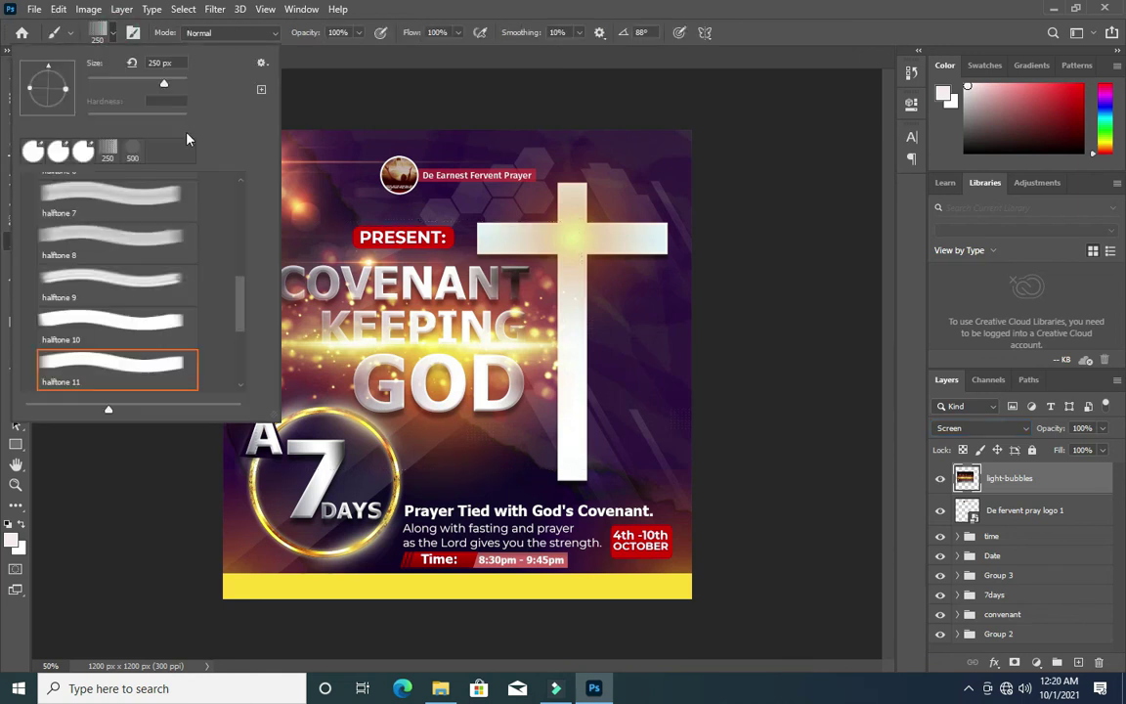
drag(243, 288, 239, 188)
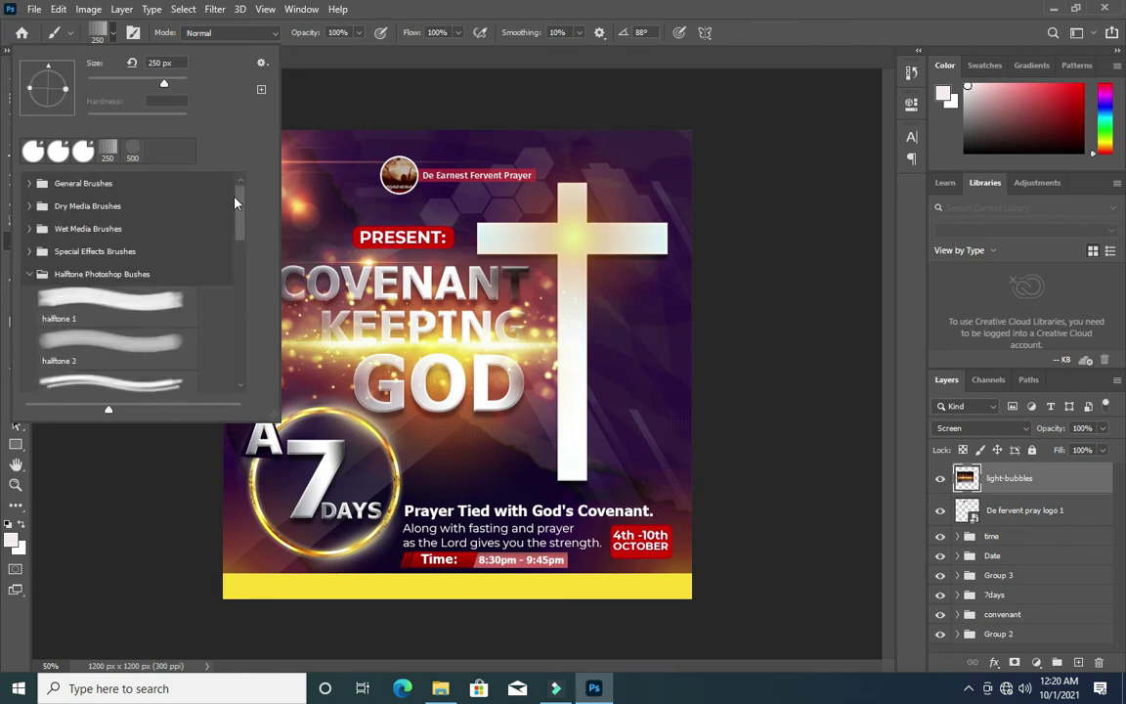
click(93, 186)
click(30, 183)
click(86, 219)
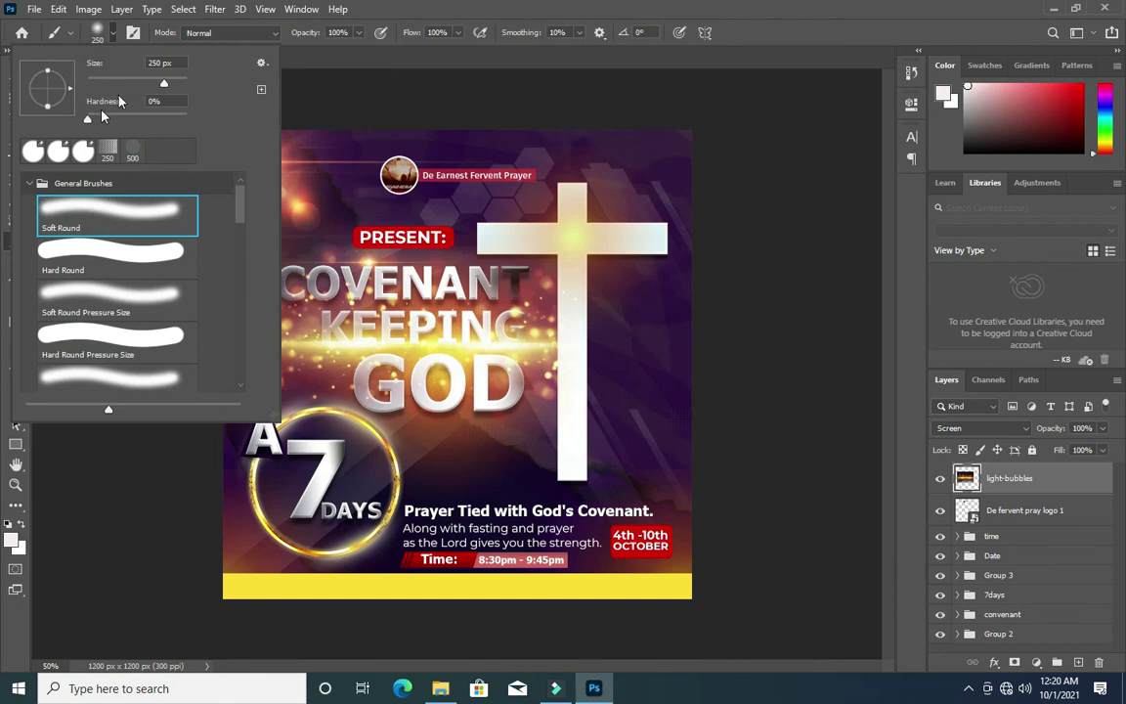
click(88, 121)
click(110, 34)
- Undo a stray white dab and set the foreground colour to black #000000
click(244, 269)
key(ctrl+z)
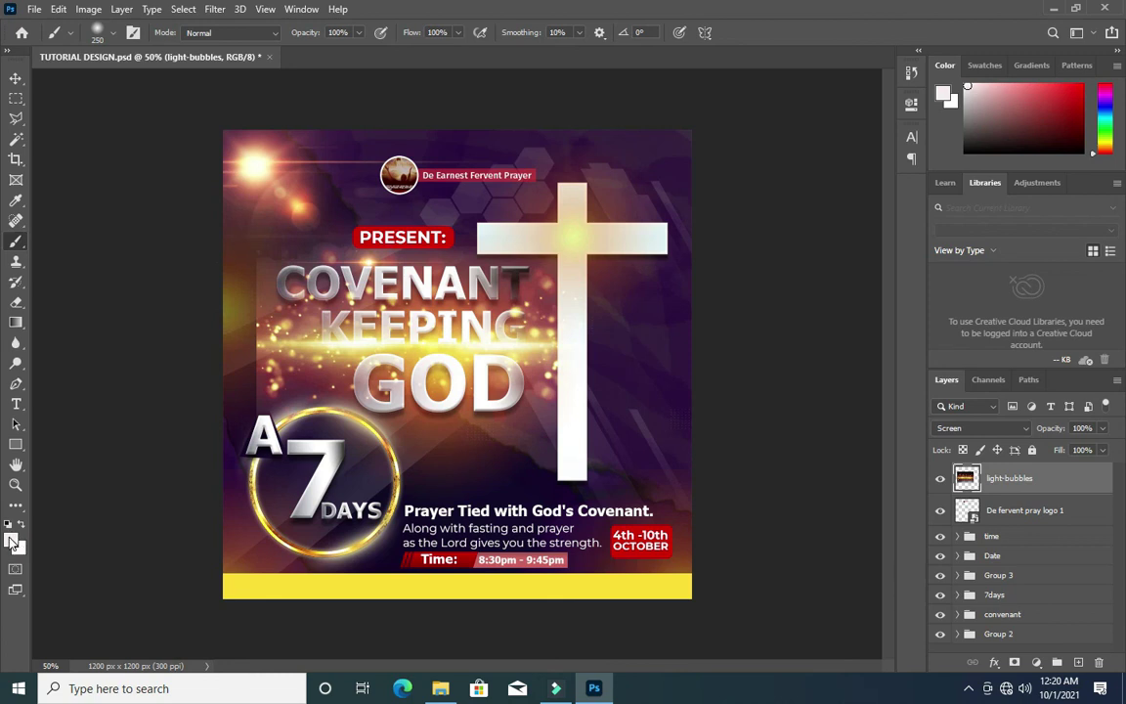
click(12, 539)
click(599, 263)
text(000000)
click(883, 147)
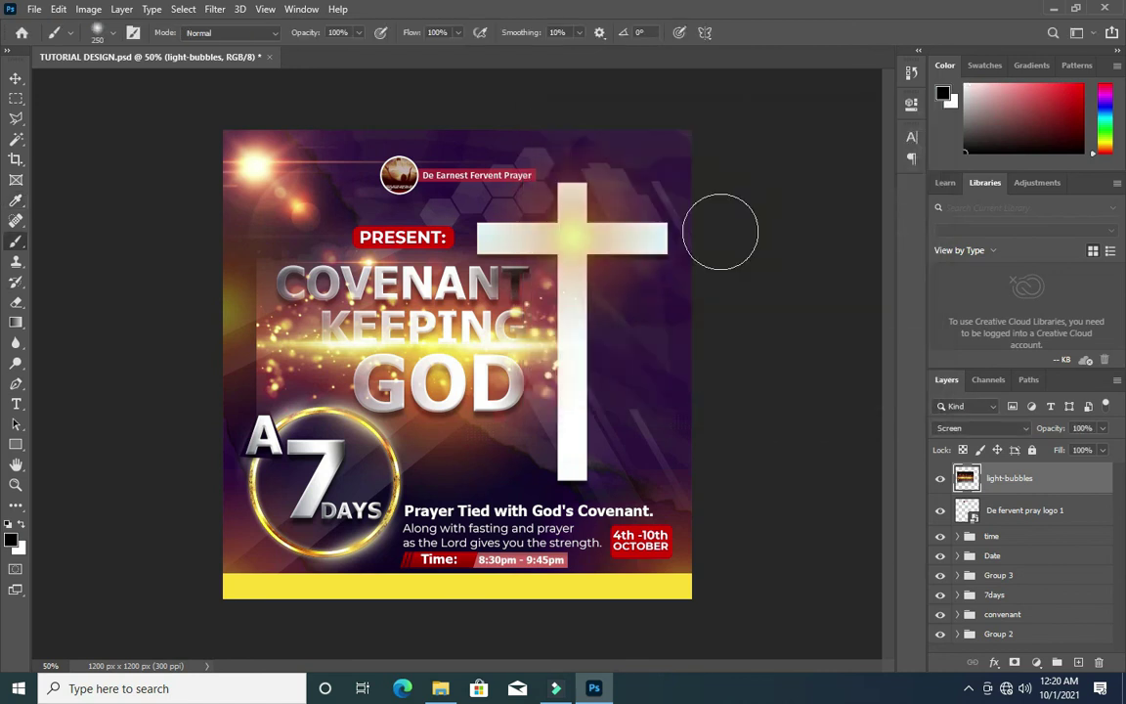
- Paint black over the glow on the left side, the cross, near PRESENT, and the letter A
drag(278, 263, 254, 370)
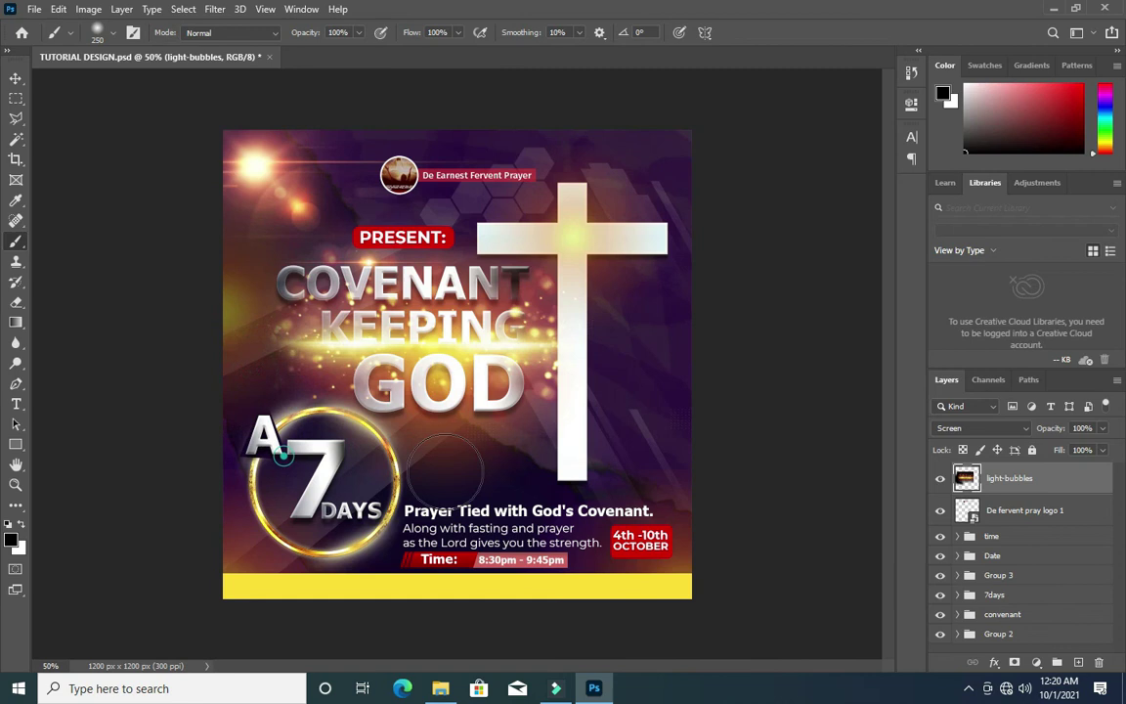
click(591, 406)
click(598, 252)
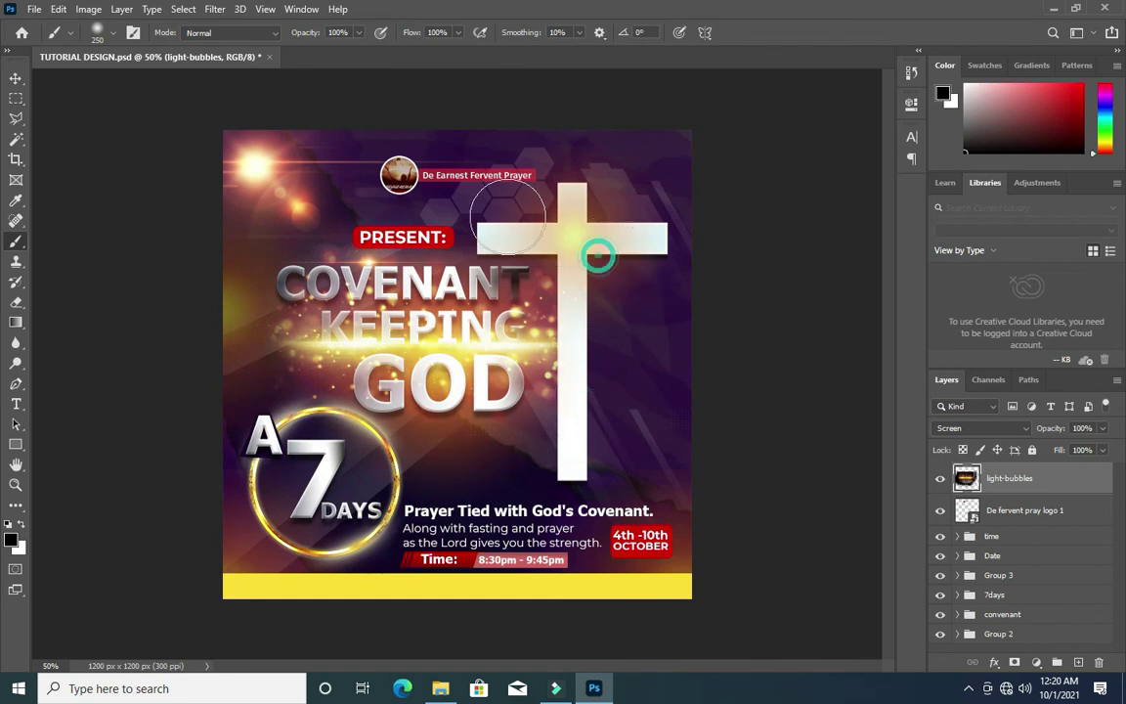
click(307, 223)
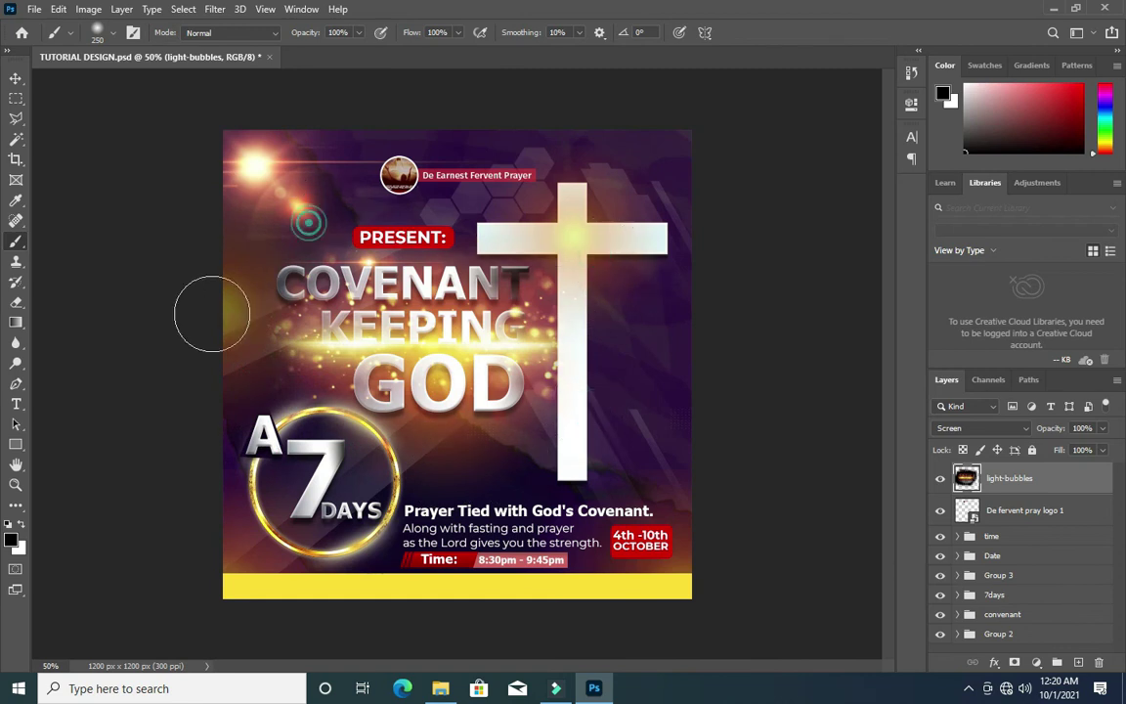
click(255, 371)
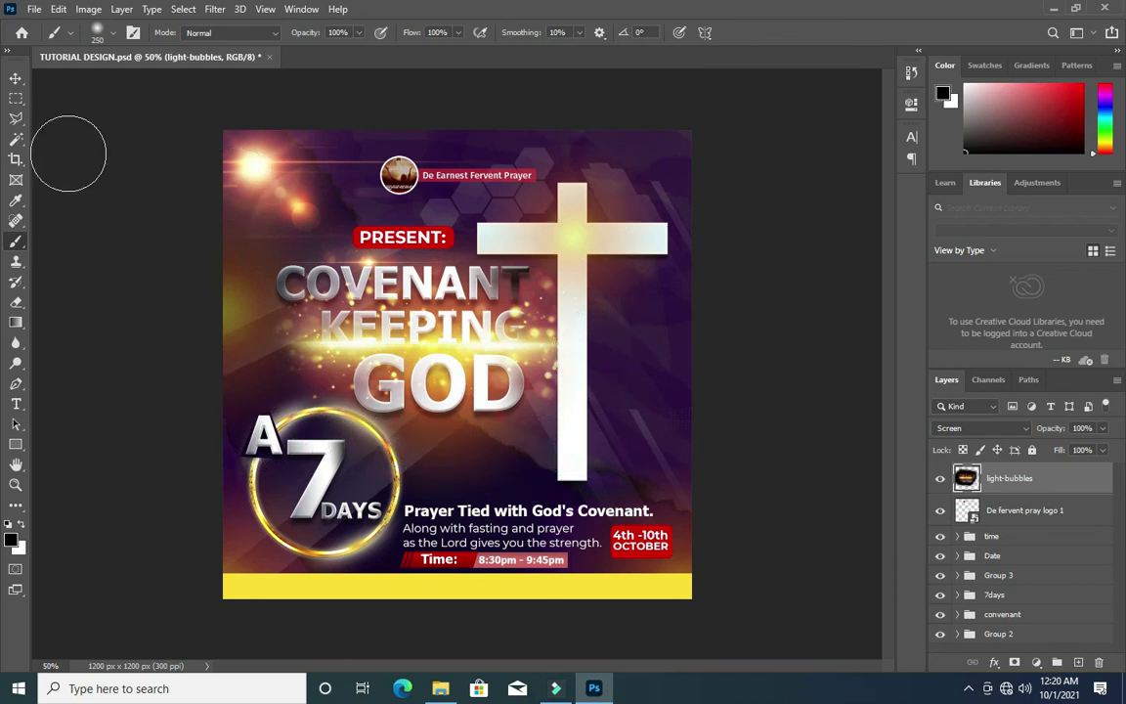
click(15, 79)
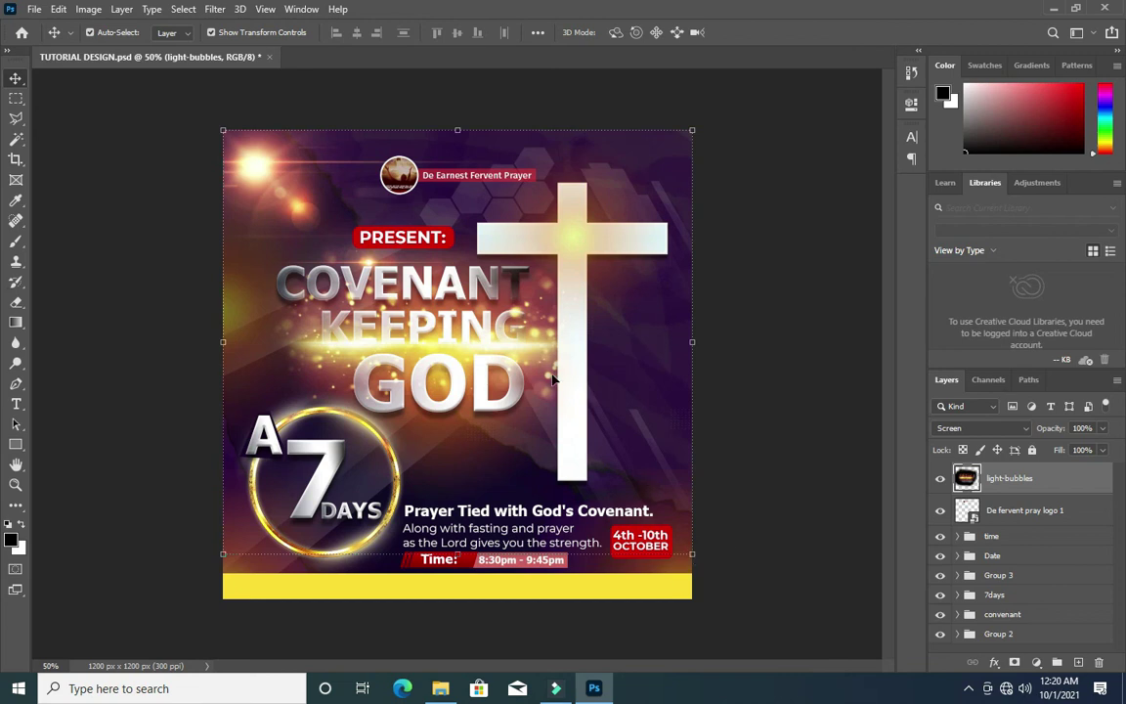
- Nudge the light-bubbles layer into place and scale it to about 109.87%
drag(514, 342, 515, 348)
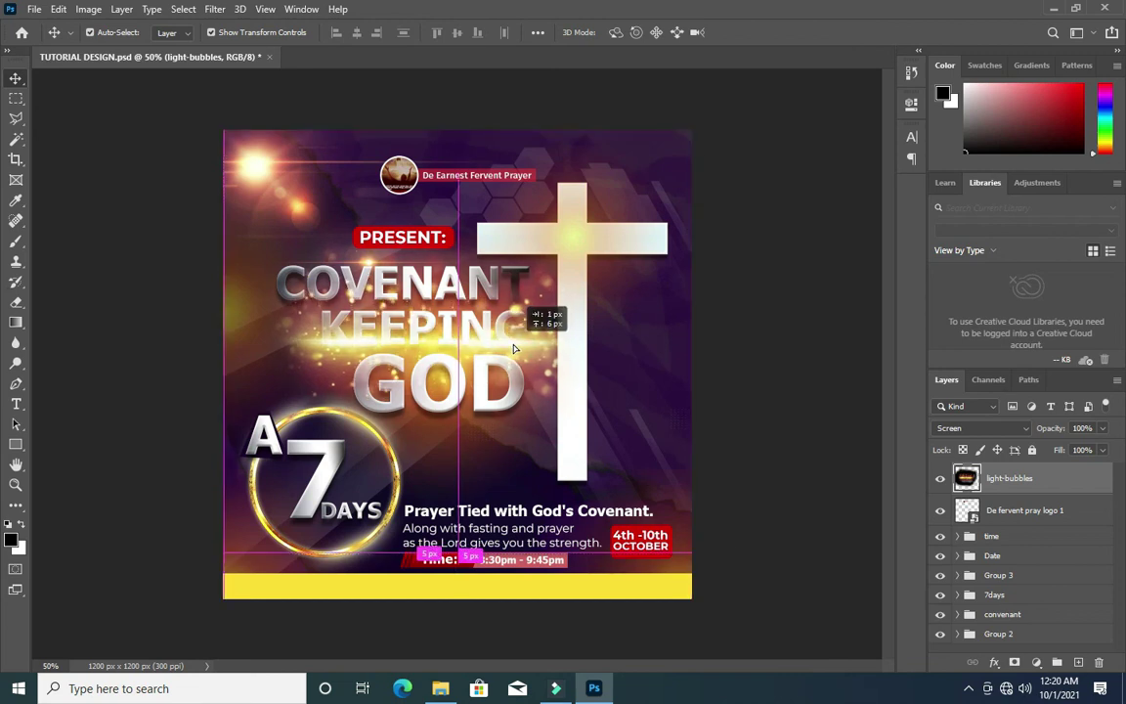
drag(514, 348, 516, 355)
drag(692, 556, 712, 579)
drag(528, 359, 533, 360)
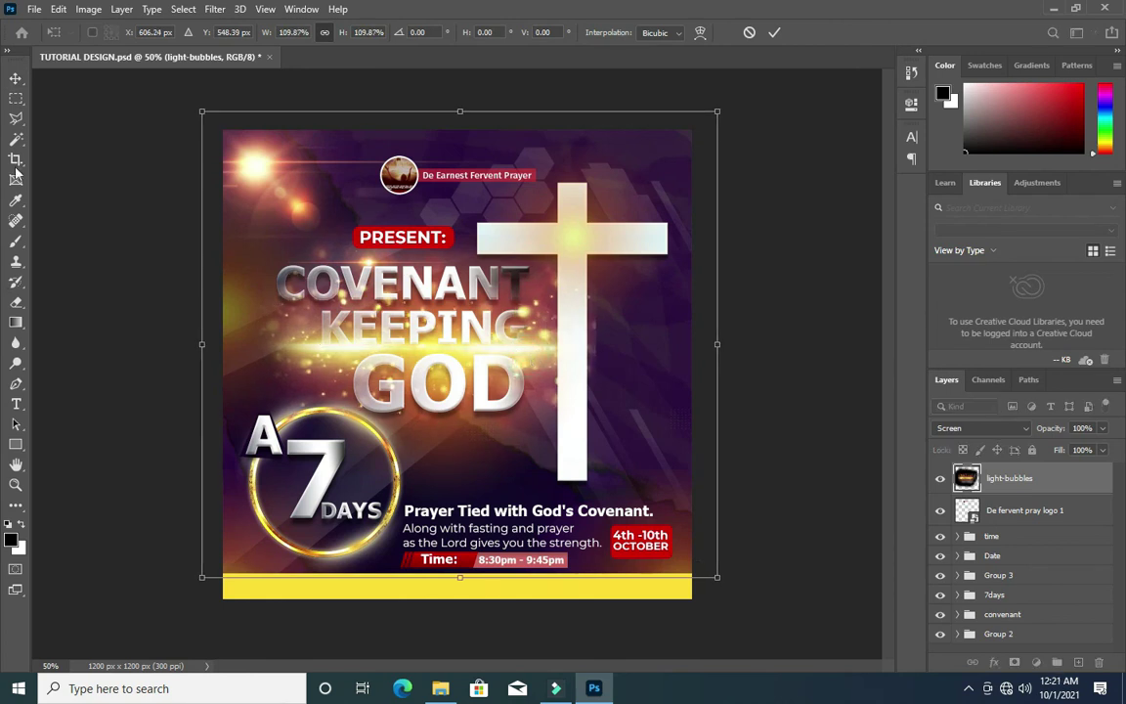
click(15, 240)
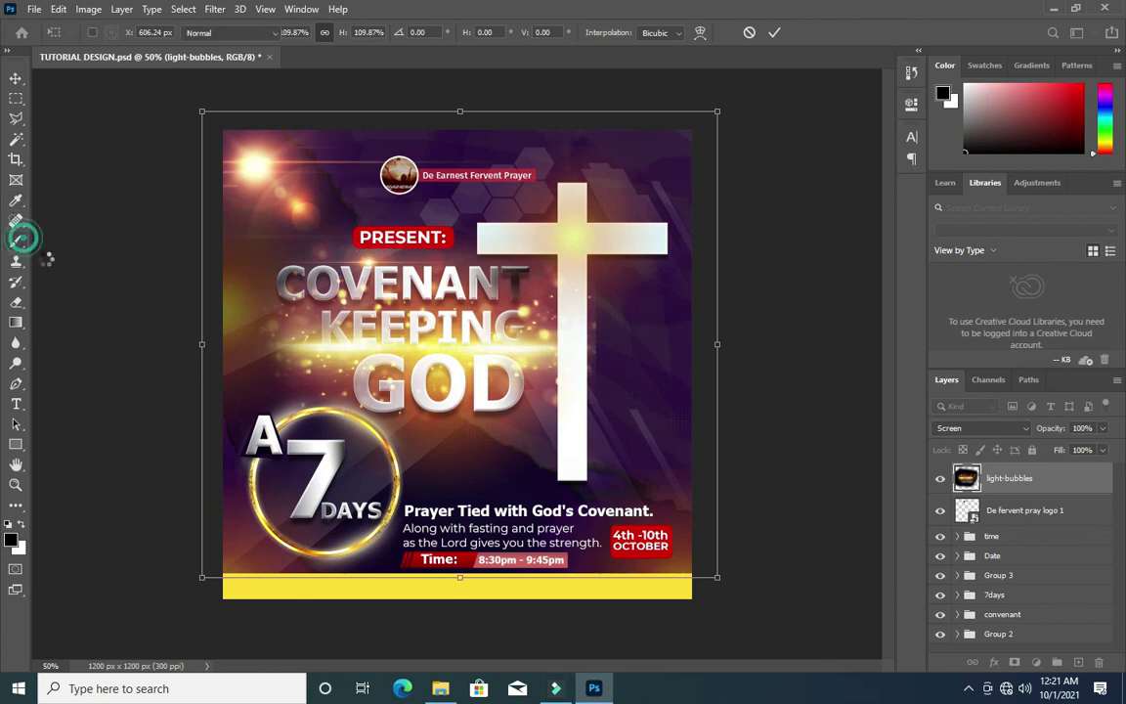
click(588, 298)
click(620, 377)
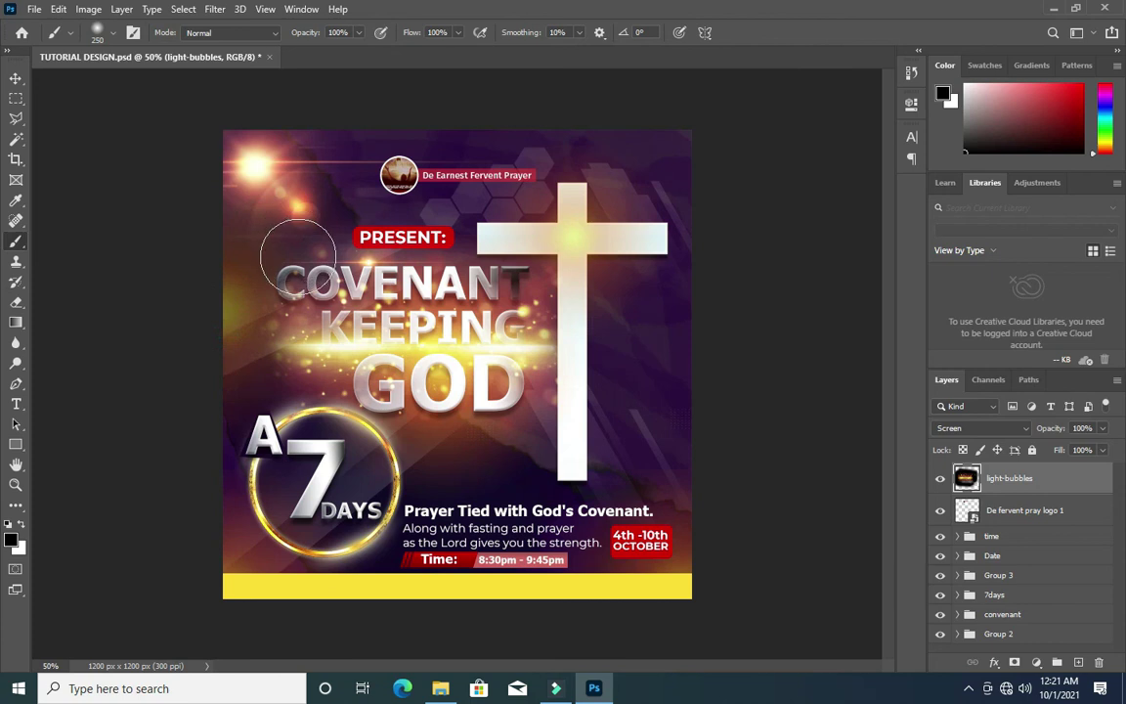
click(16, 77)
click(768, 333)
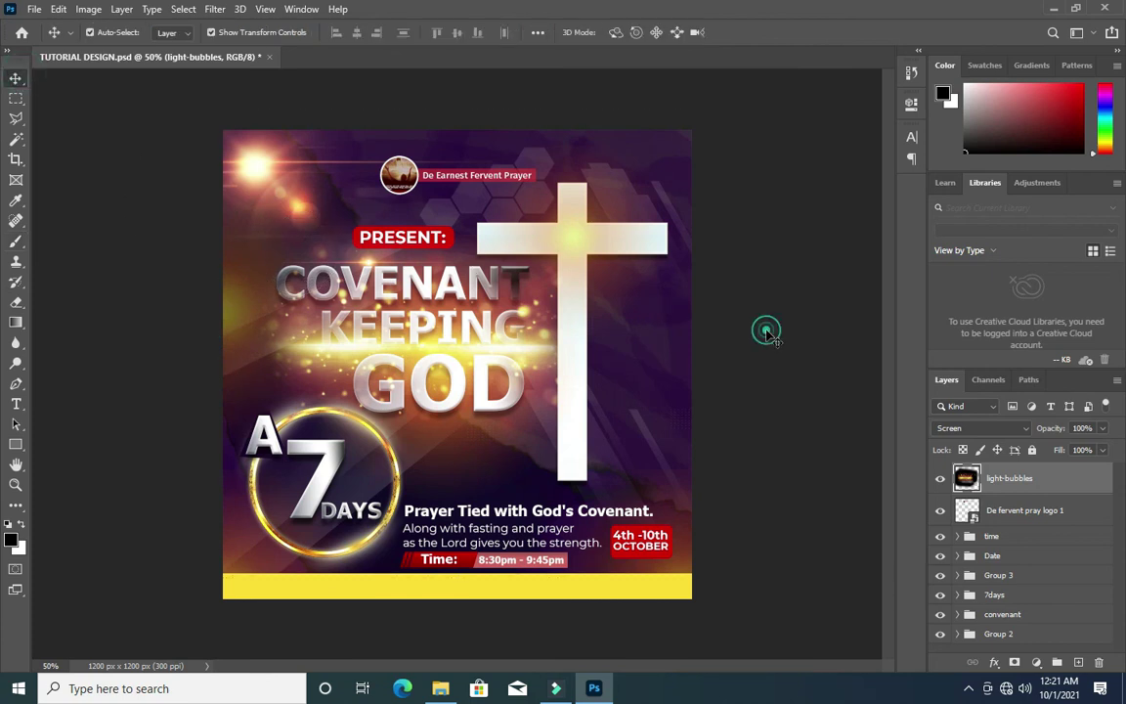
- Group the logo and light-bubbles layers as Group 4, then stamp visible layers into Layer 1
click(1017, 510)
shift+click(1017, 476)
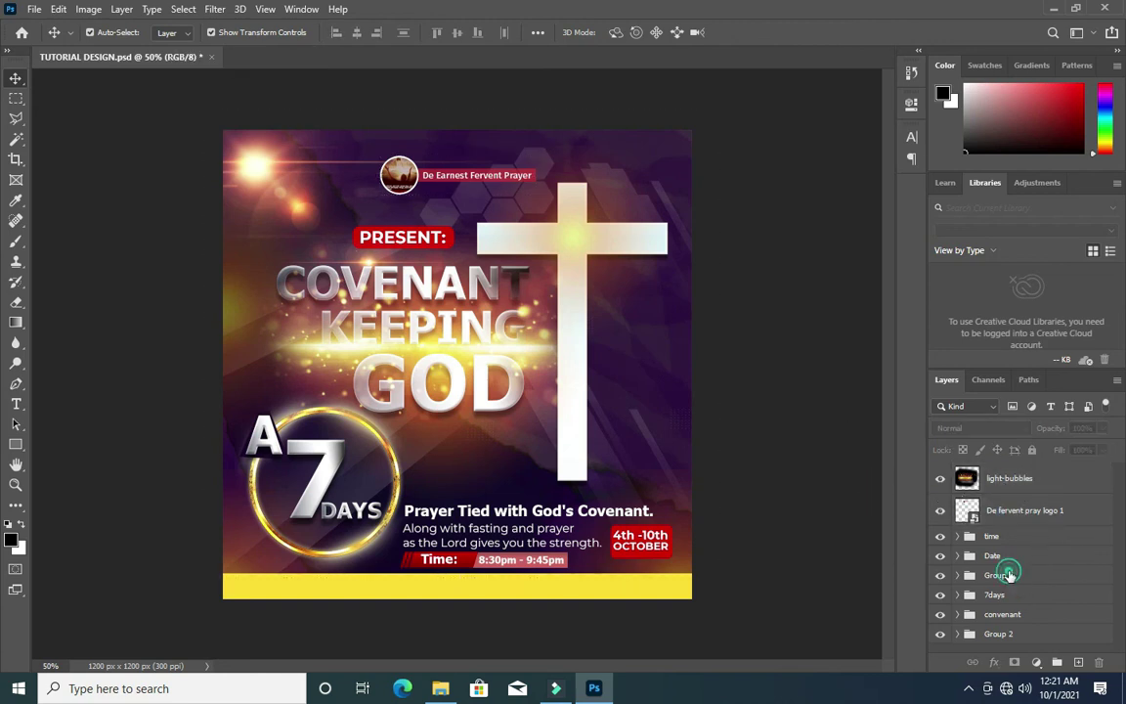
click(1009, 576)
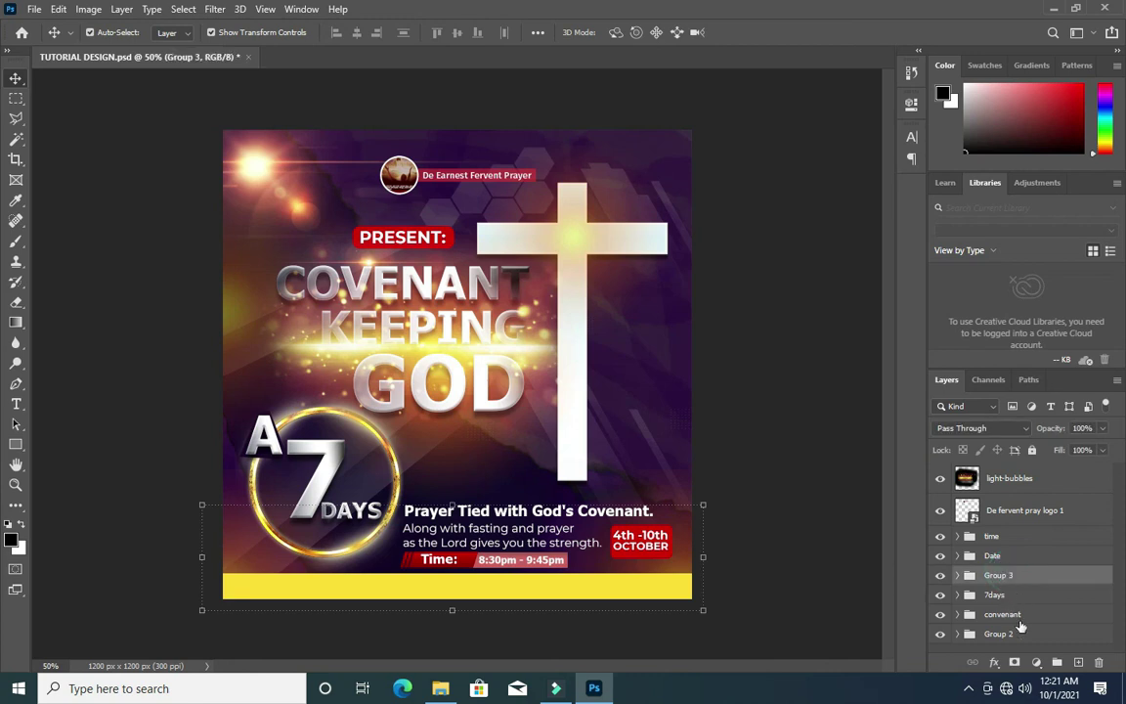
click(1013, 635)
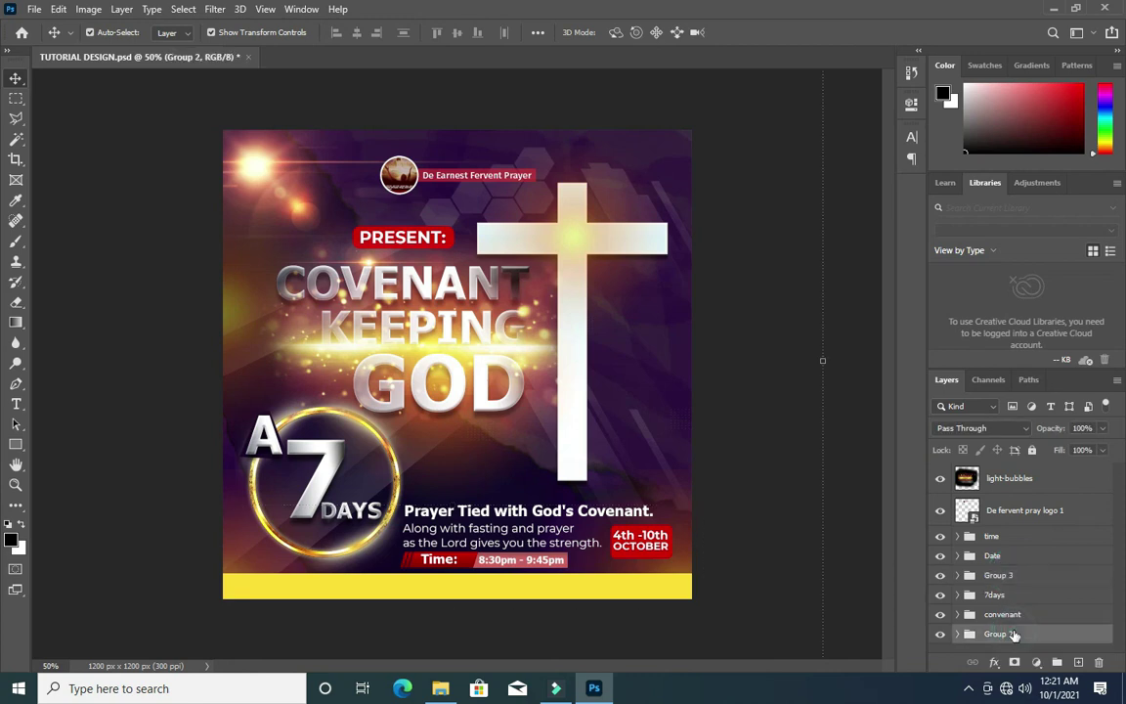
click(1003, 512)
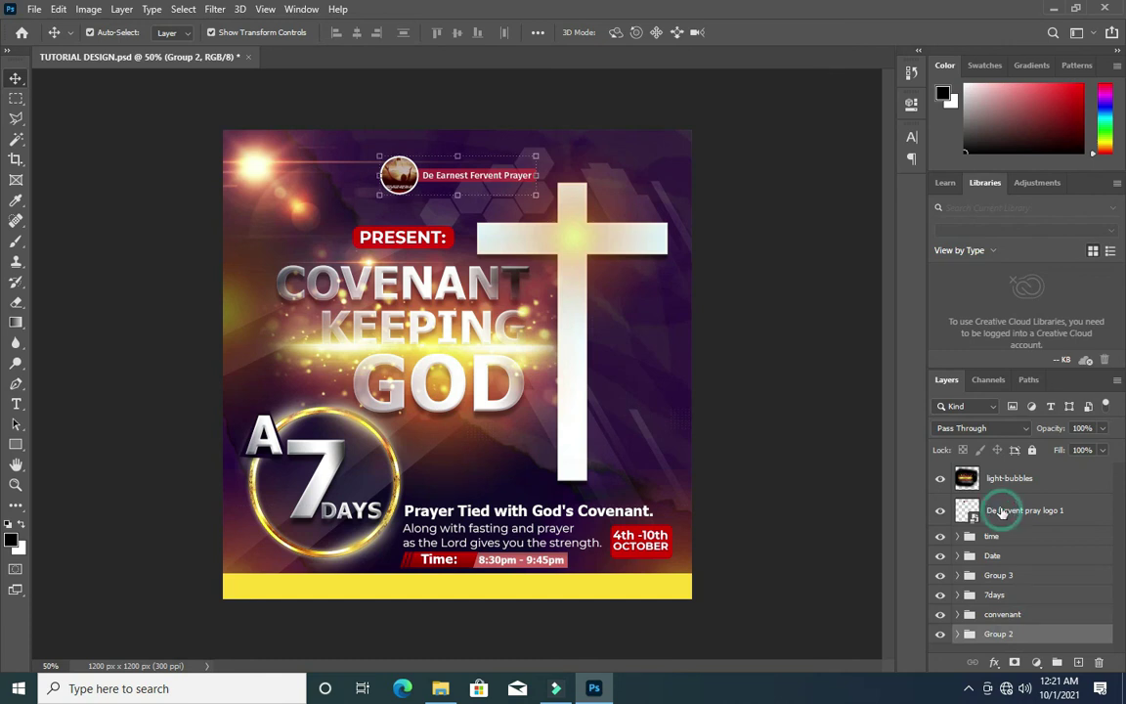
shift+click(1004, 479)
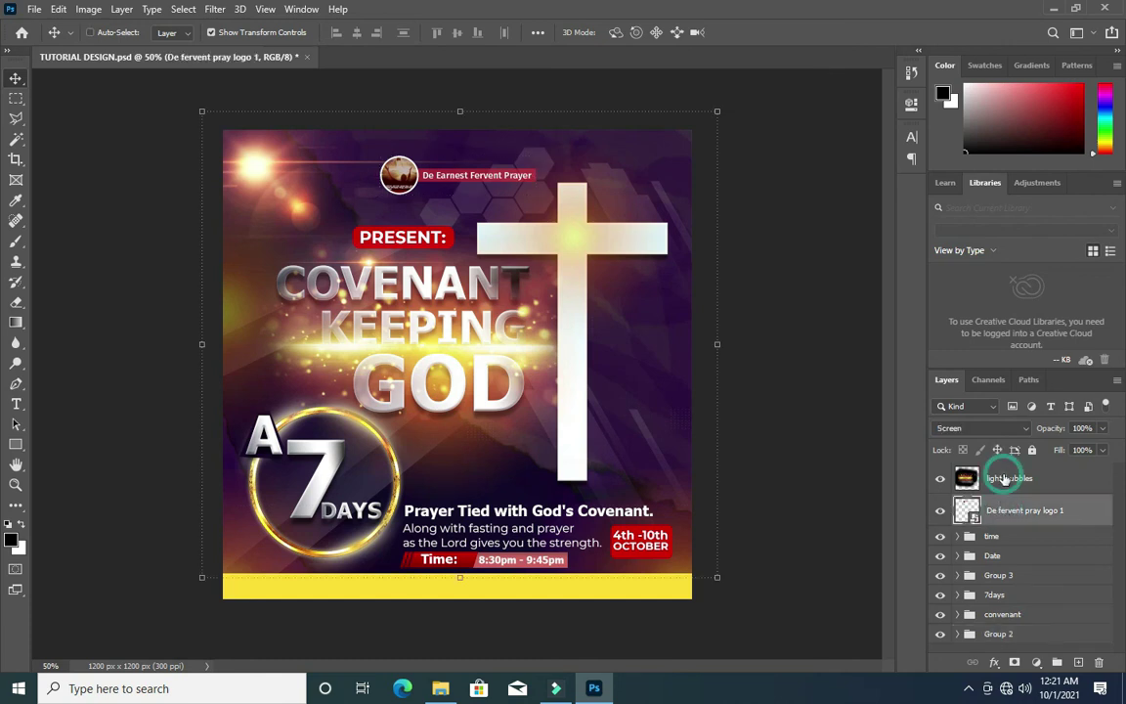
key(ctrl+g)
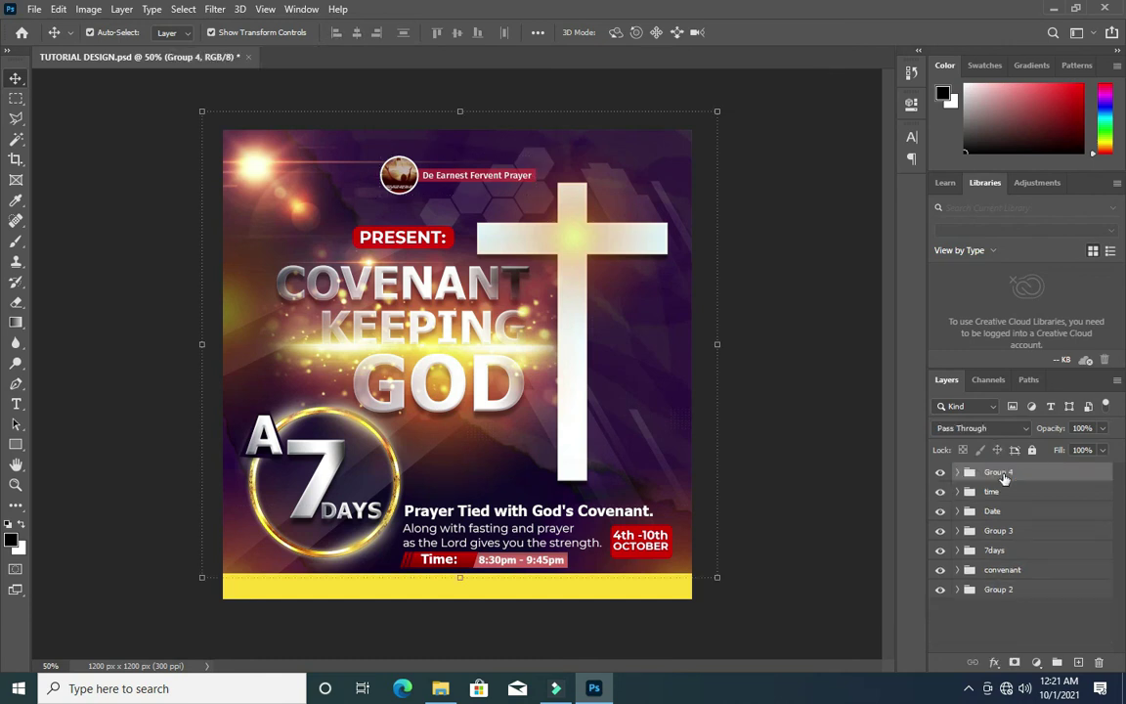
click(829, 422)
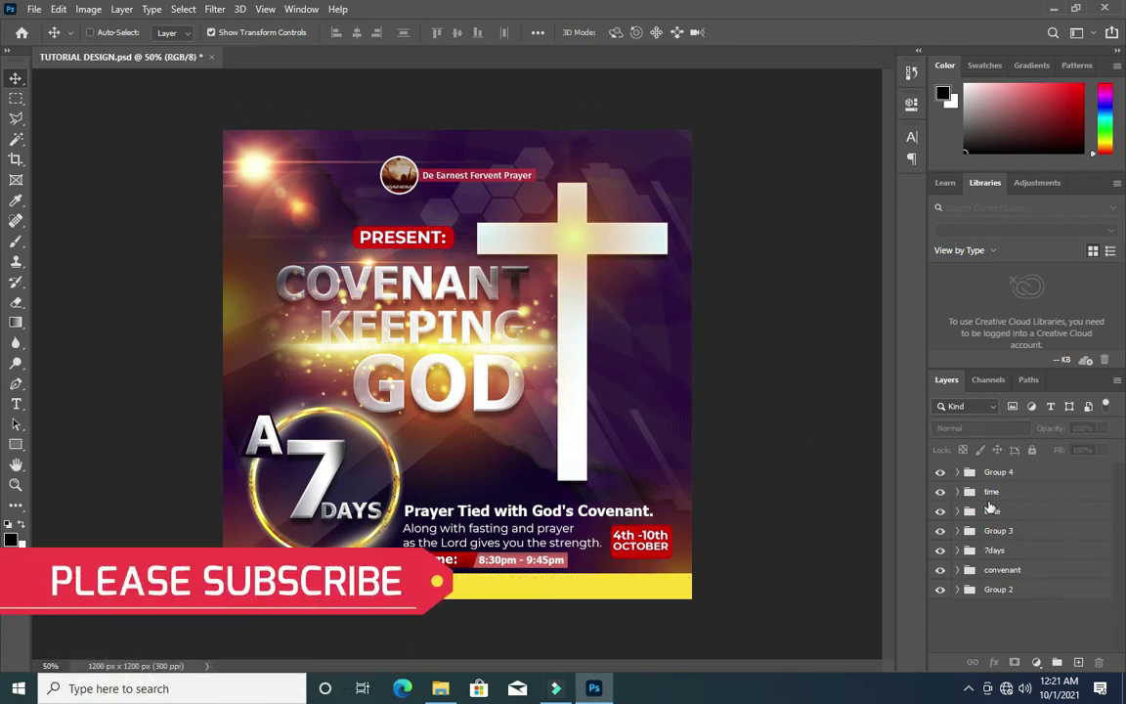
key(ctrl+shift+alt+e)
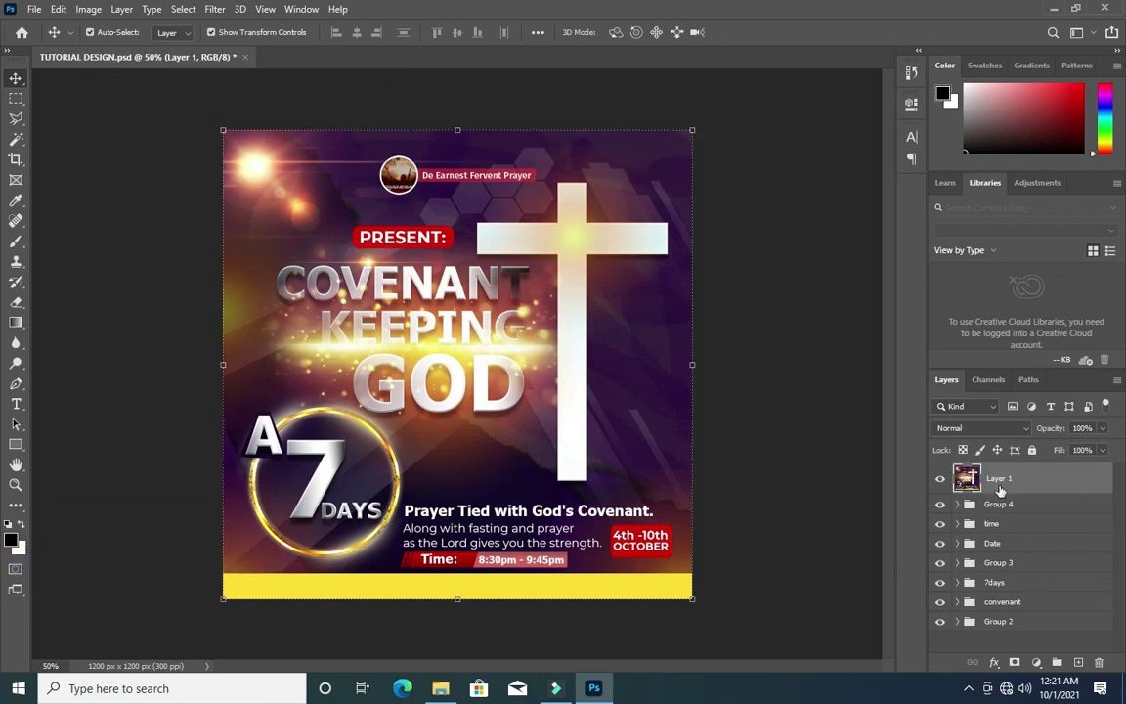
- In the Camera Raw Filter, set Temperature -23 and Tint +14
click(214, 8)
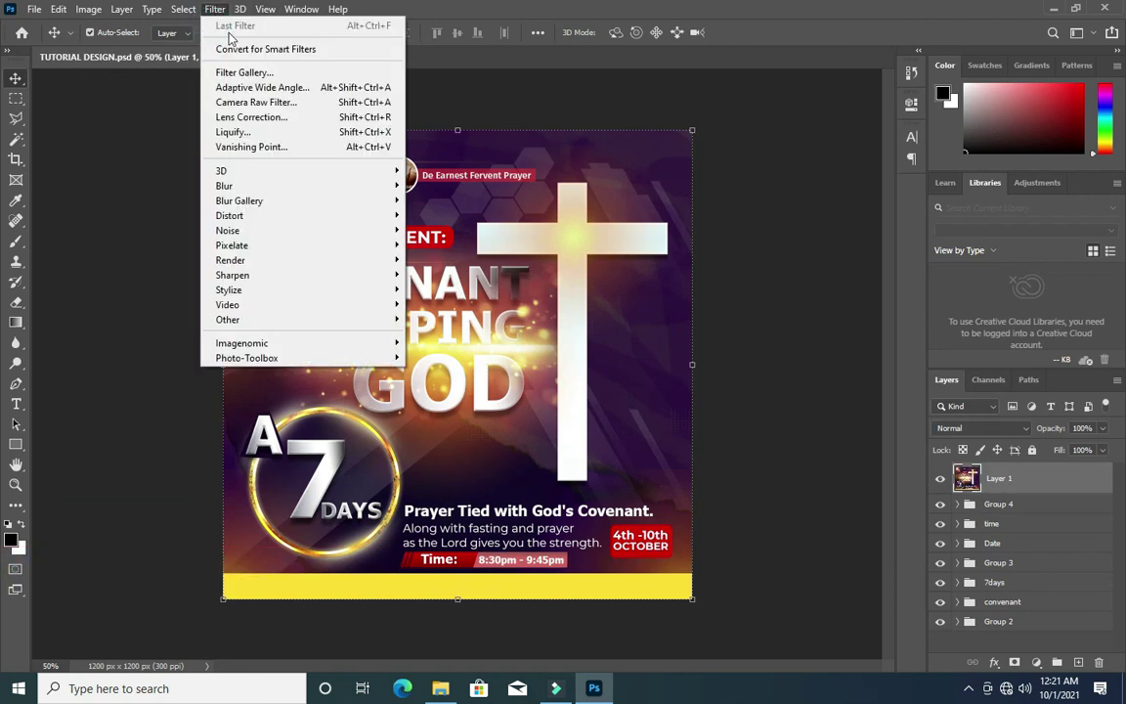
click(256, 101)
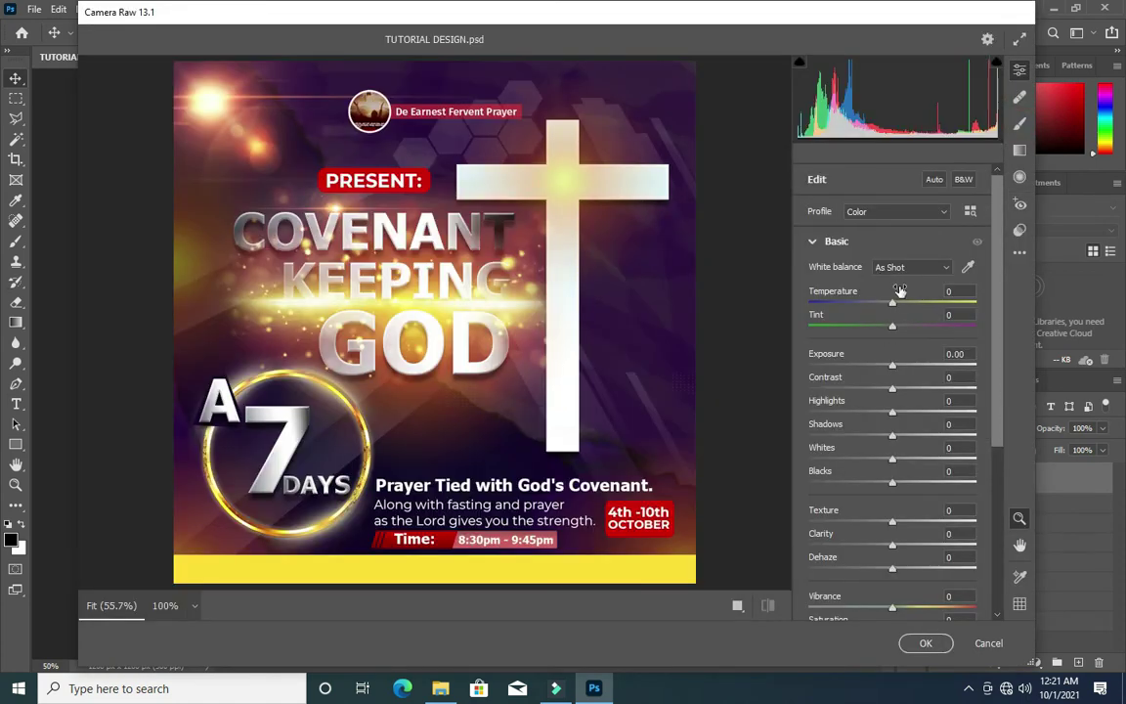
drag(892, 309, 870, 310)
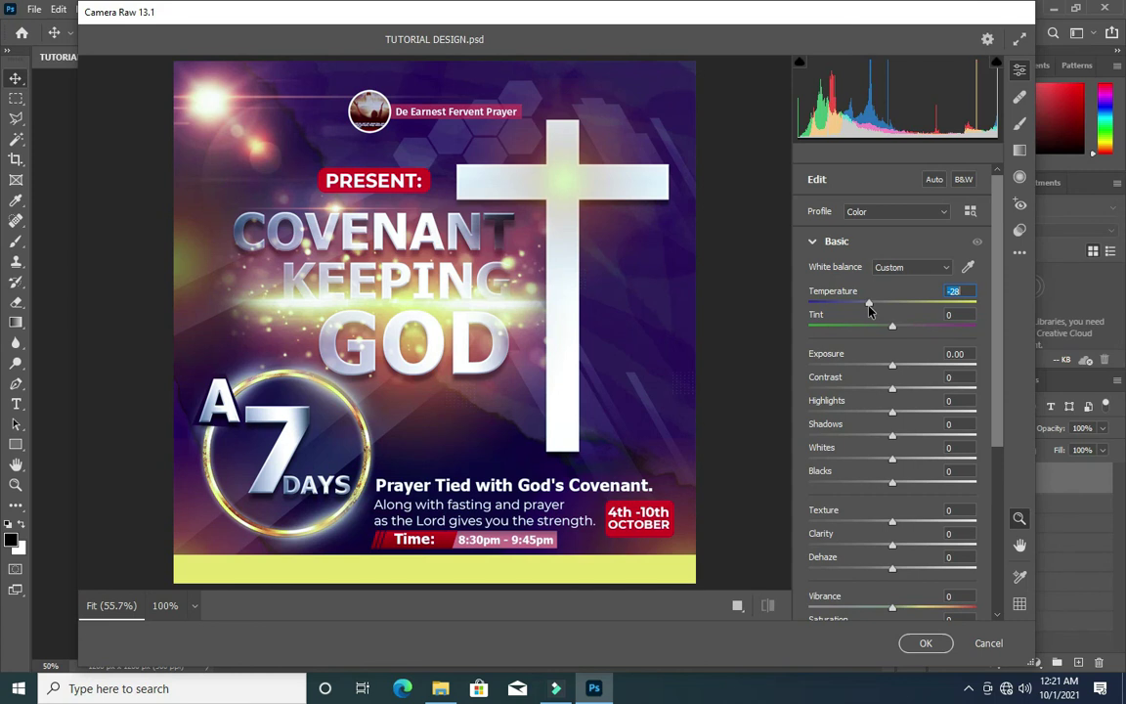
drag(870, 310, 873, 309)
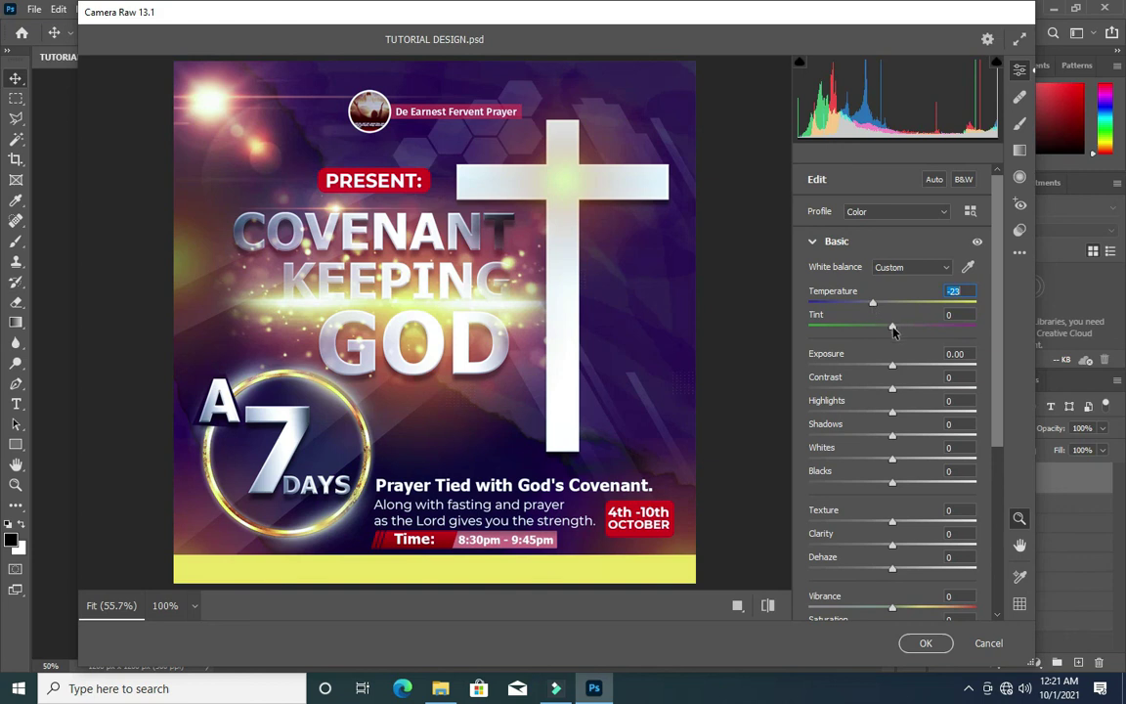
drag(892, 329, 901, 336)
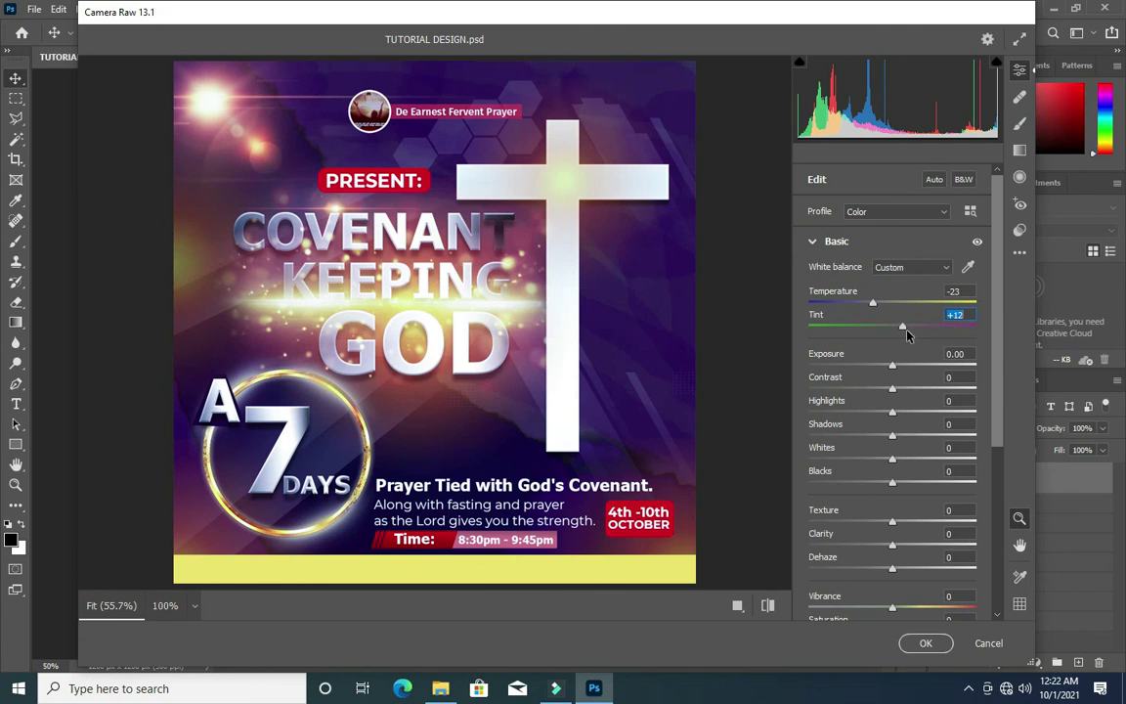
drag(906, 334, 907, 333)
- Set Vibrance +14 and Saturation +5, and apply the grade
drag(892, 610, 914, 611)
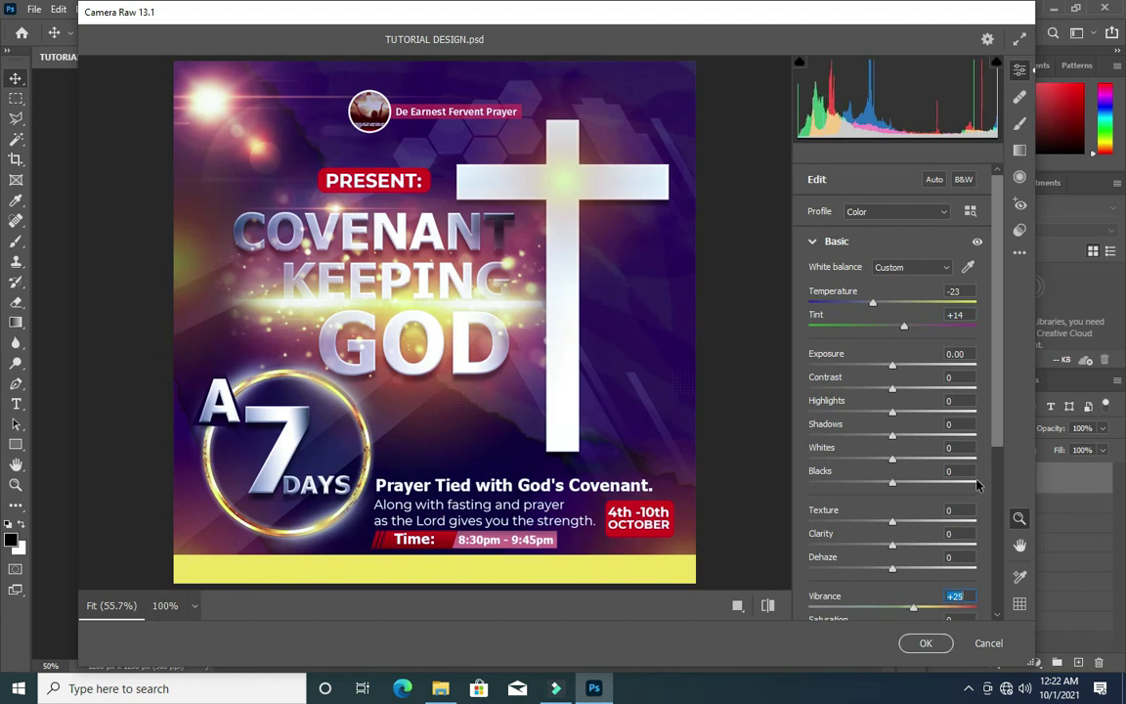
drag(997, 440, 996, 464)
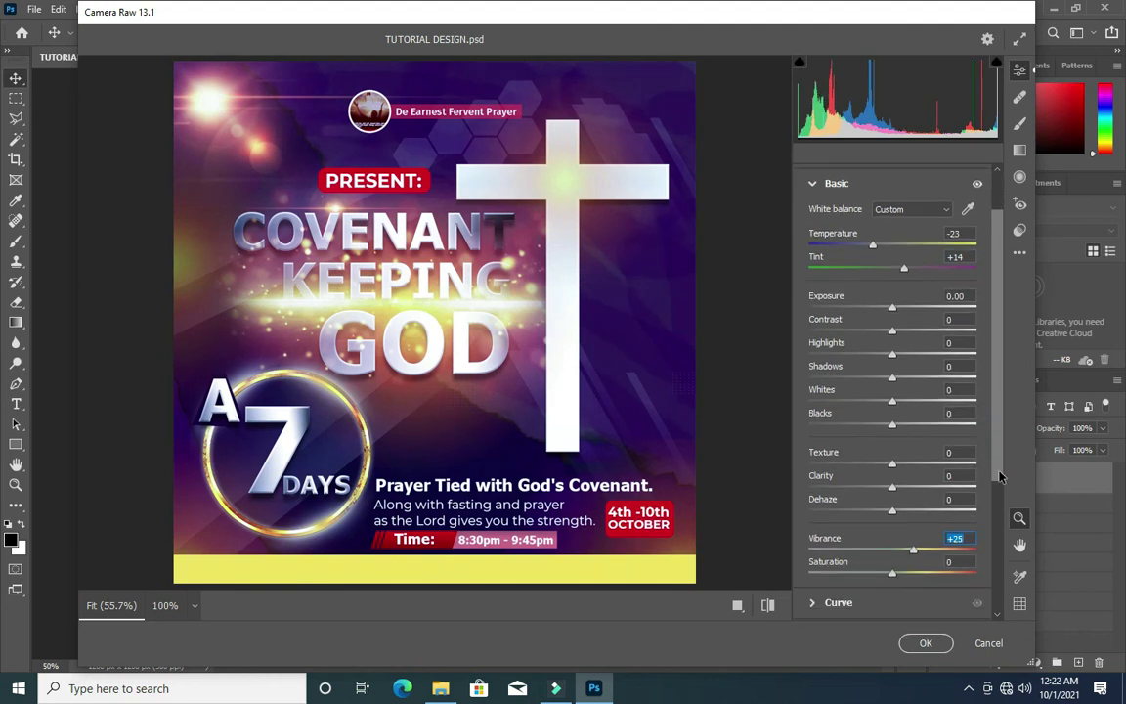
drag(892, 575, 904, 575)
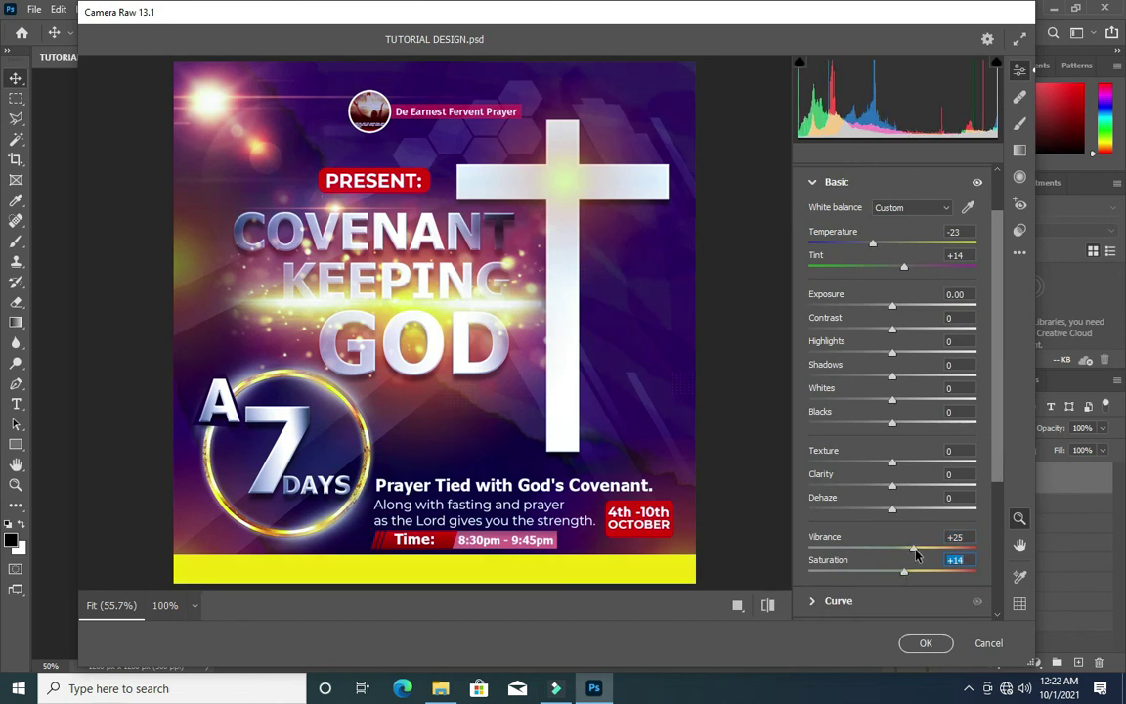
mouse_move(914, 551)
mouse_down()
mouse_move(900, 554)
mouse_move(897, 577)
mouse_up()
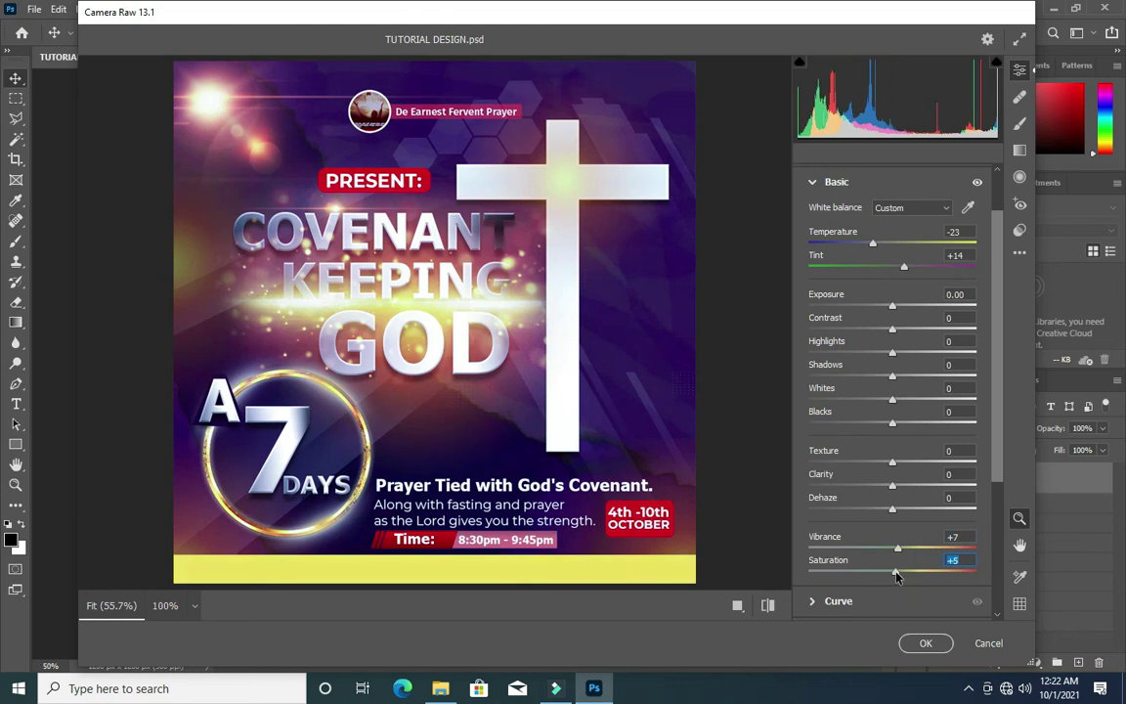
drag(898, 550, 905, 549)
scroll(899, 462, down, 5)
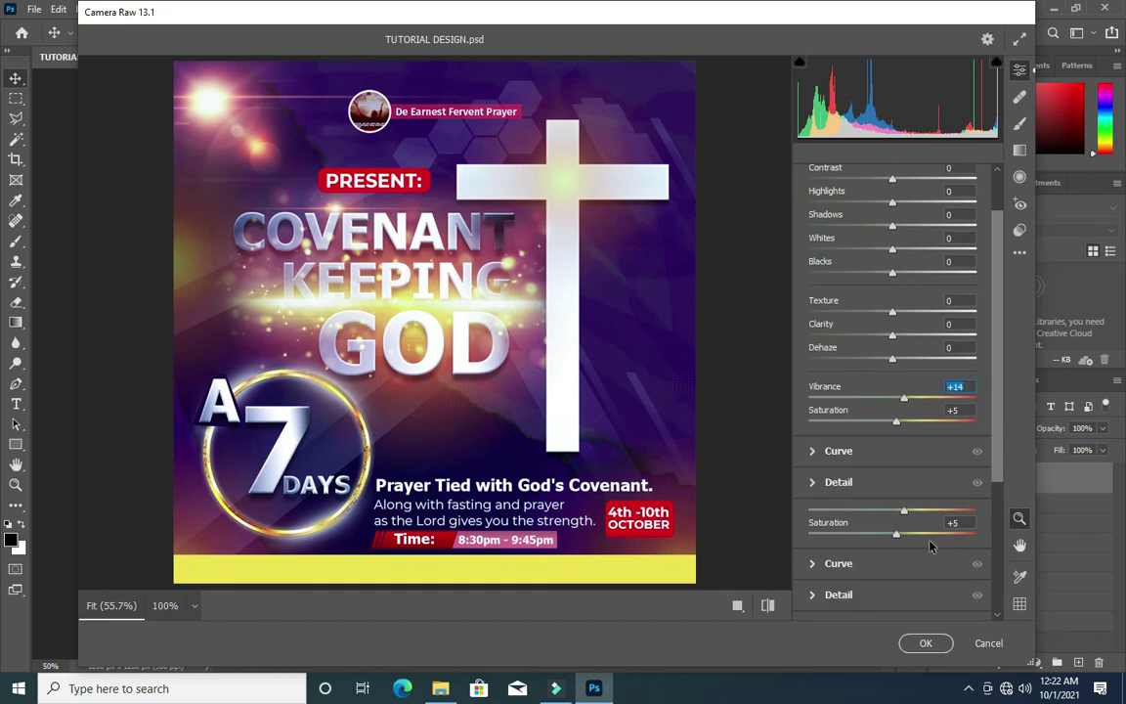
click(925, 643)
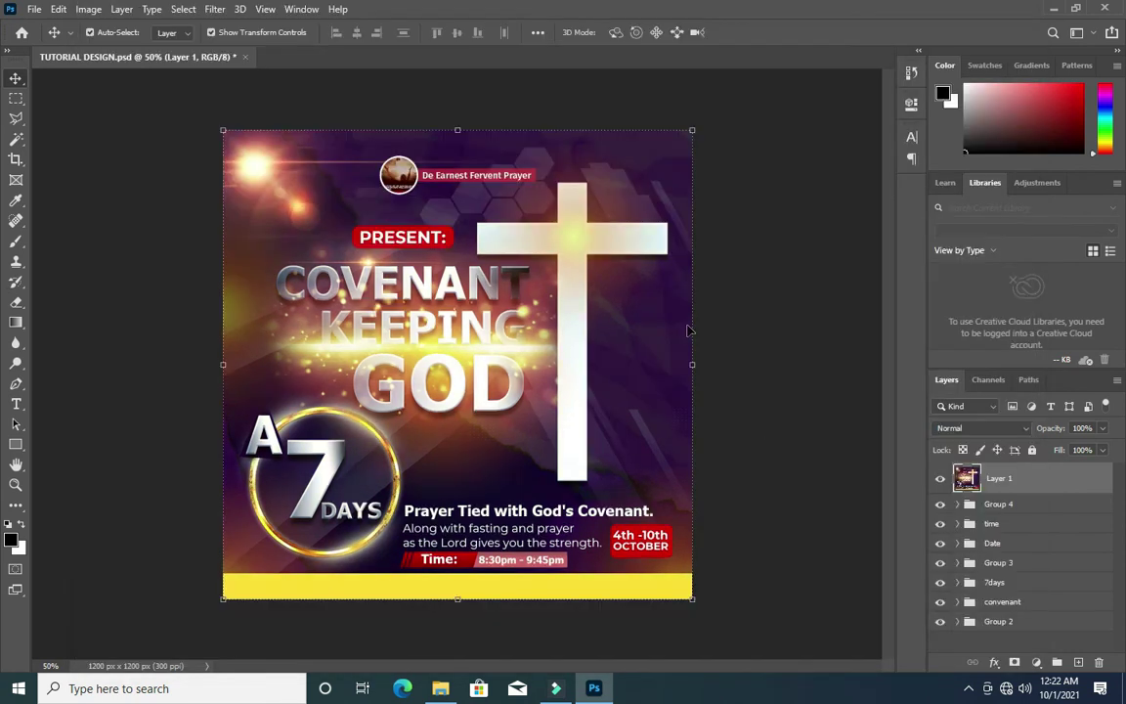